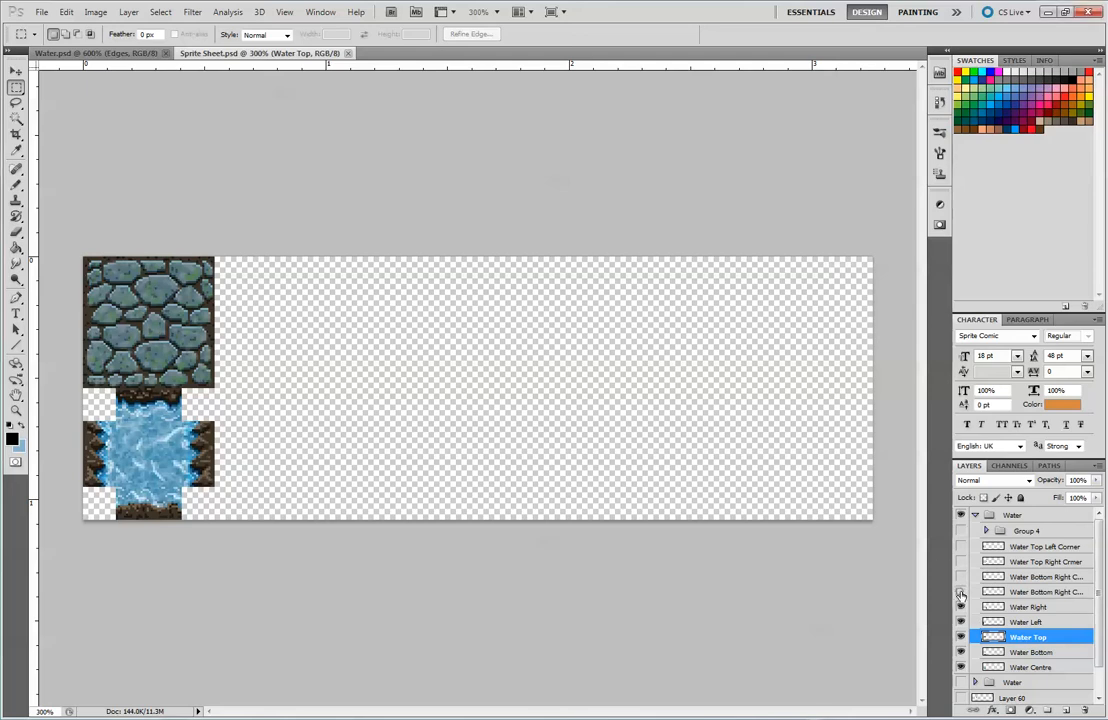
# Make the four water corner layers visible on the sprite sheet.
pyautogui.moveTo(960, 592); pyautogui.dragTo(960, 547)
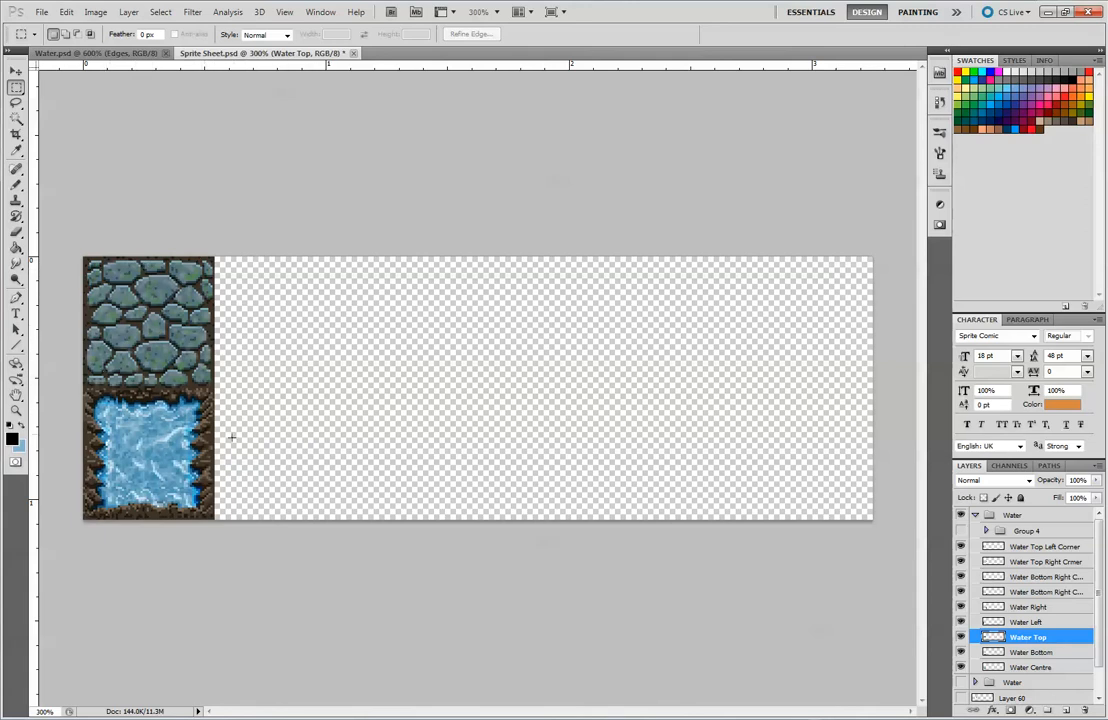
# Move the pool's right edge, bottom edge and bottom-right corner tiles out onto the empty part of the sprite sheet.
pyautogui.press('v')
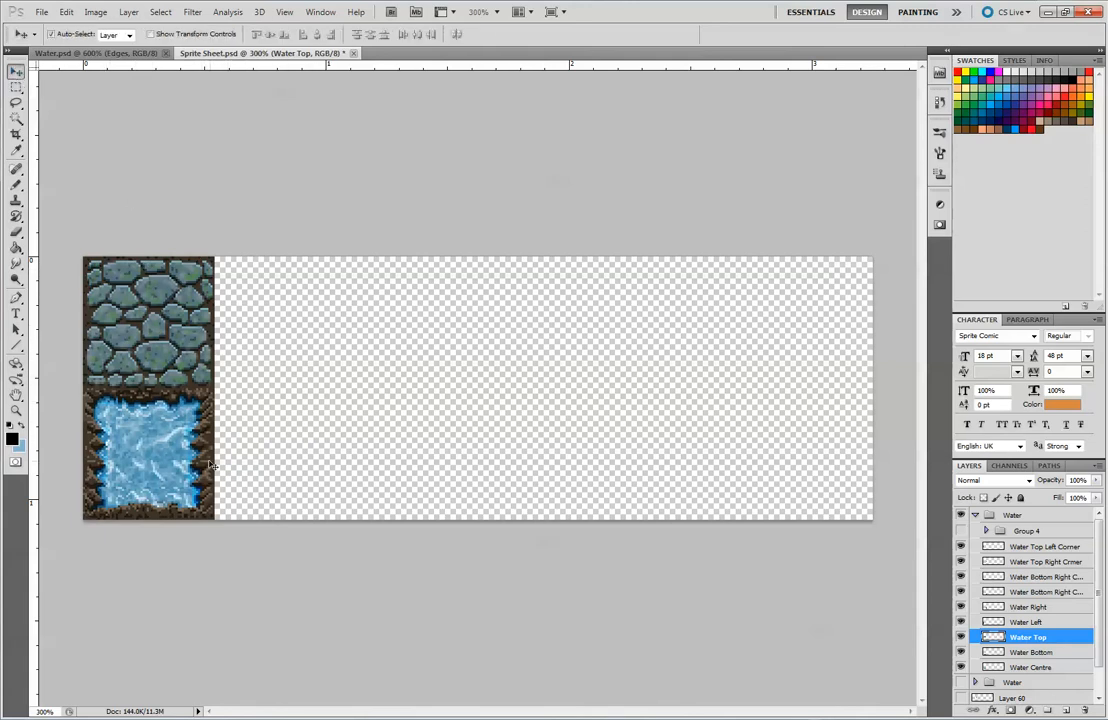
pyautogui.moveTo(211, 465); pyautogui.dragTo(326, 458)
pyautogui.moveTo(132, 512); pyautogui.dragTo(346, 407)
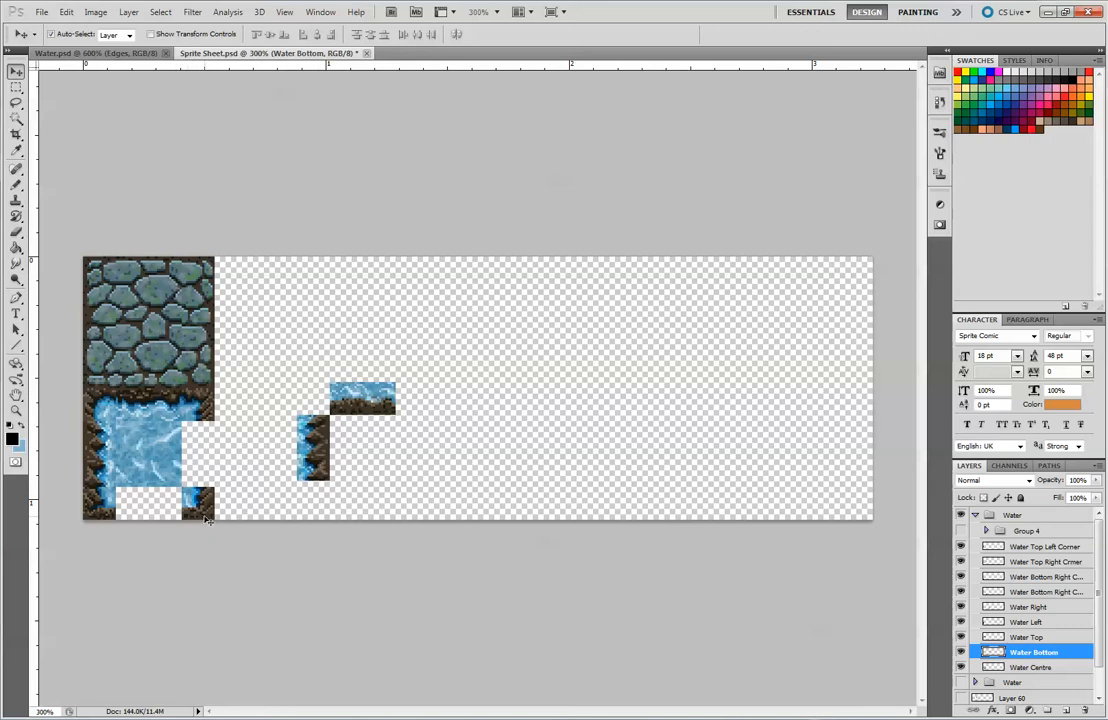
pyautogui.moveTo(205, 512); pyautogui.dragTo(320, 414)
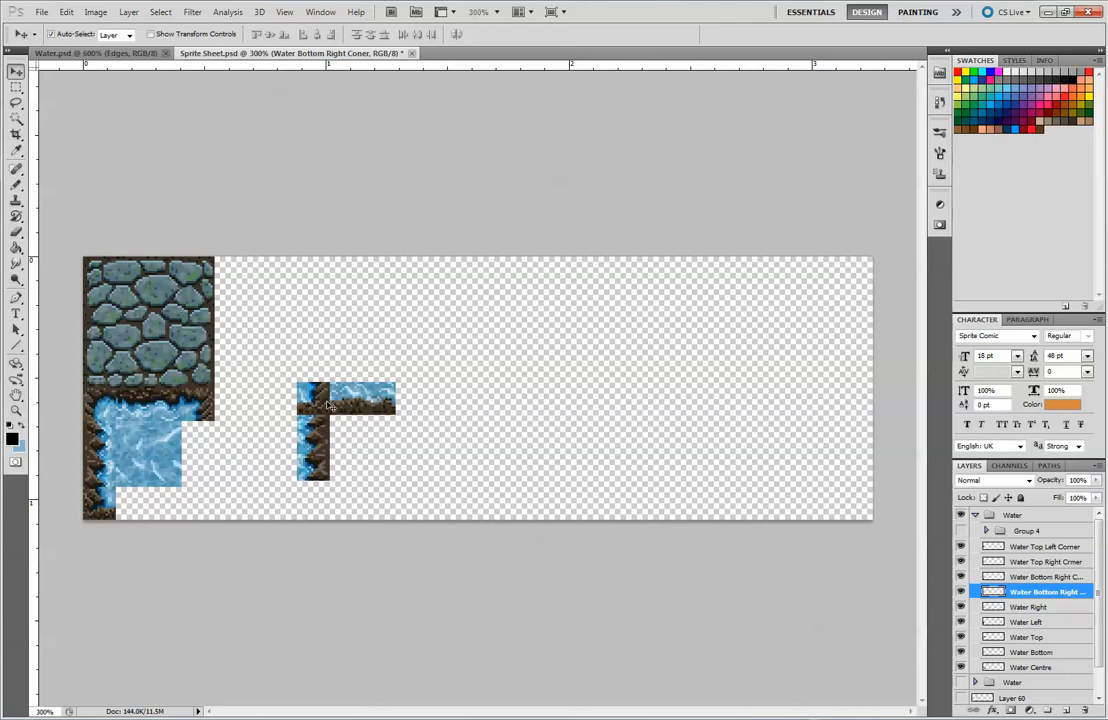
# Return the bottom-right corner, right edge and bottom edge tiles to their places around the pool.
pyautogui.moveTo(327, 401); pyautogui.dragTo(208, 498)
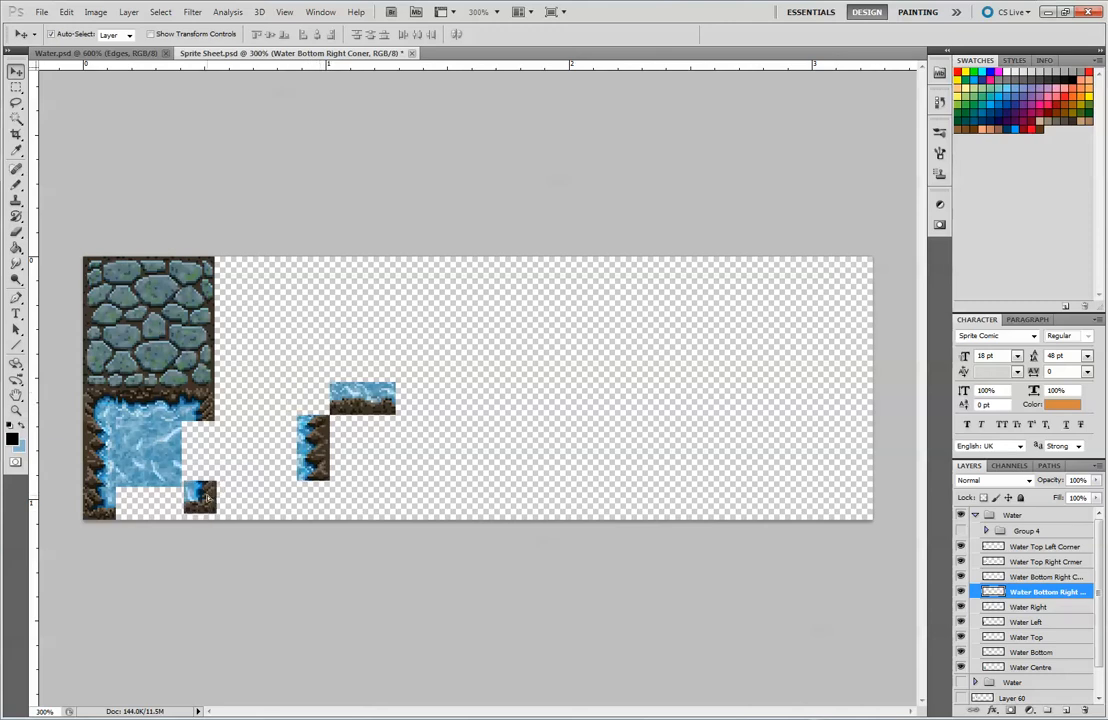
pyautogui.moveTo(323, 448); pyautogui.dragTo(208, 448)
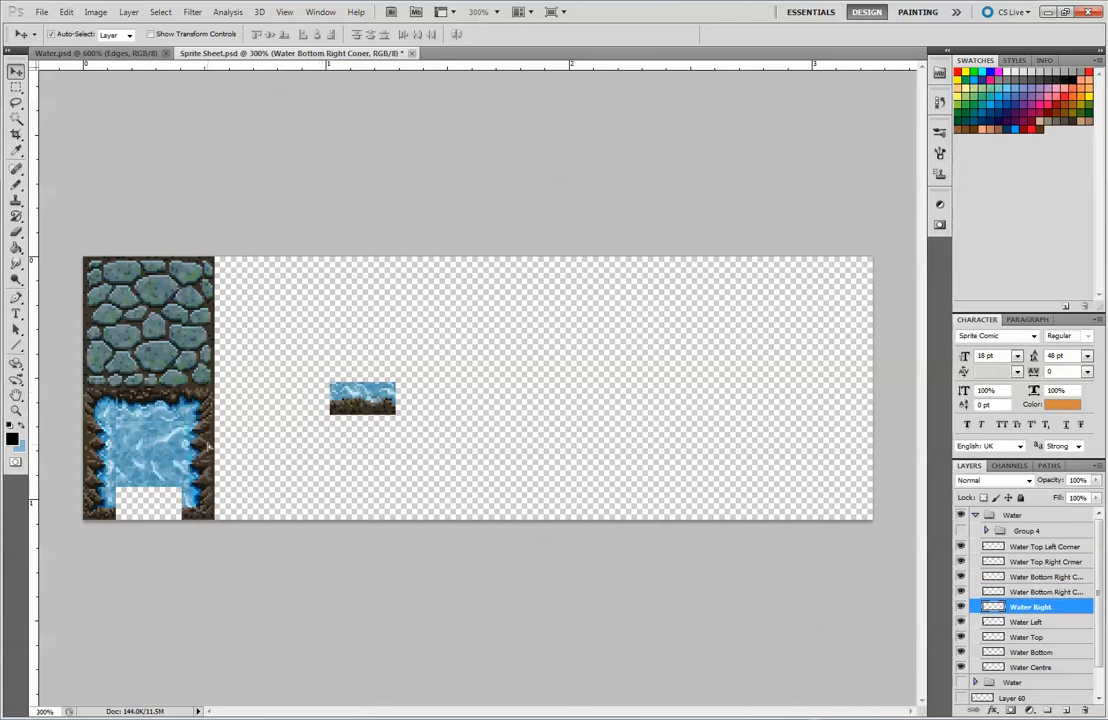
pyautogui.moveTo(377, 401); pyautogui.dragTo(163, 507)
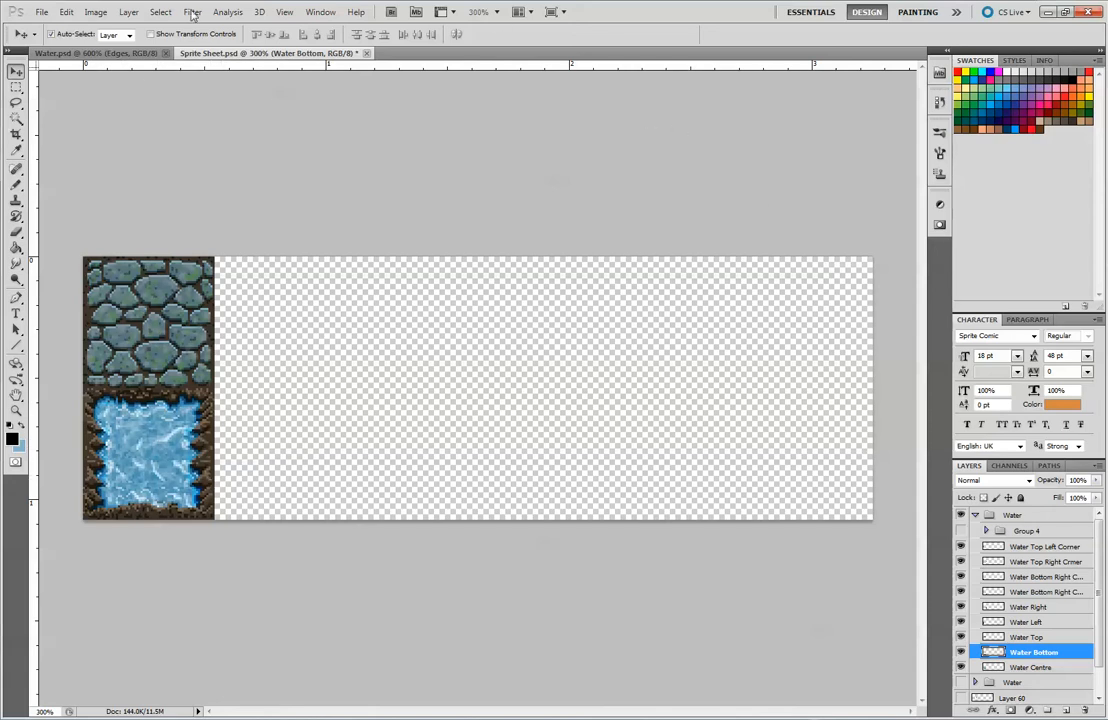
# In Water.psd, expand and show the Edges group, preview its edge layers over the water tile and leave them all hidden.
pyautogui.click(112, 53)
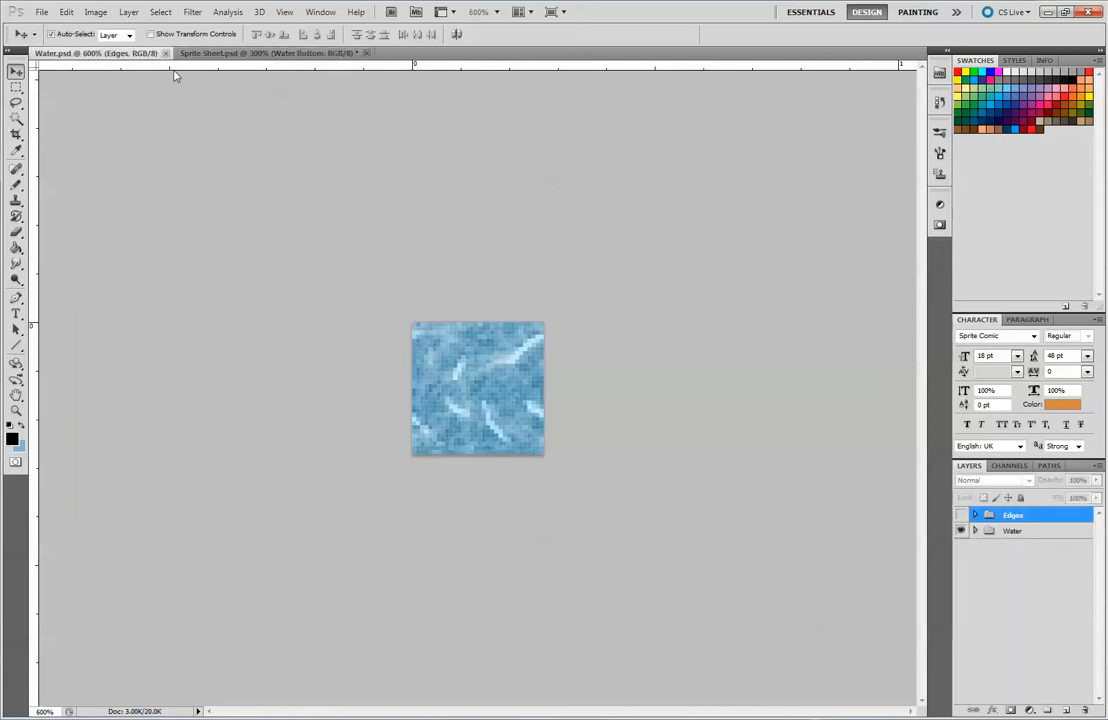
pyautogui.click(973, 515)
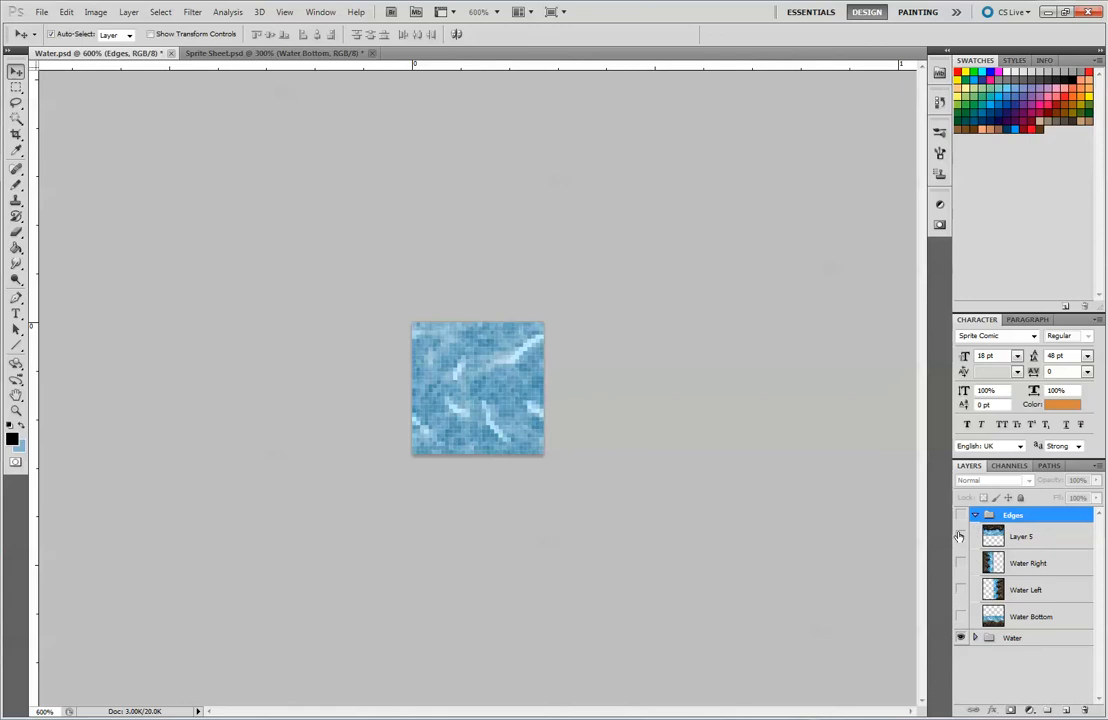
pyautogui.click(960, 537)
pyautogui.click(961, 563)
pyautogui.click(961, 564)
pyautogui.click(962, 590)
pyautogui.click(961, 564)
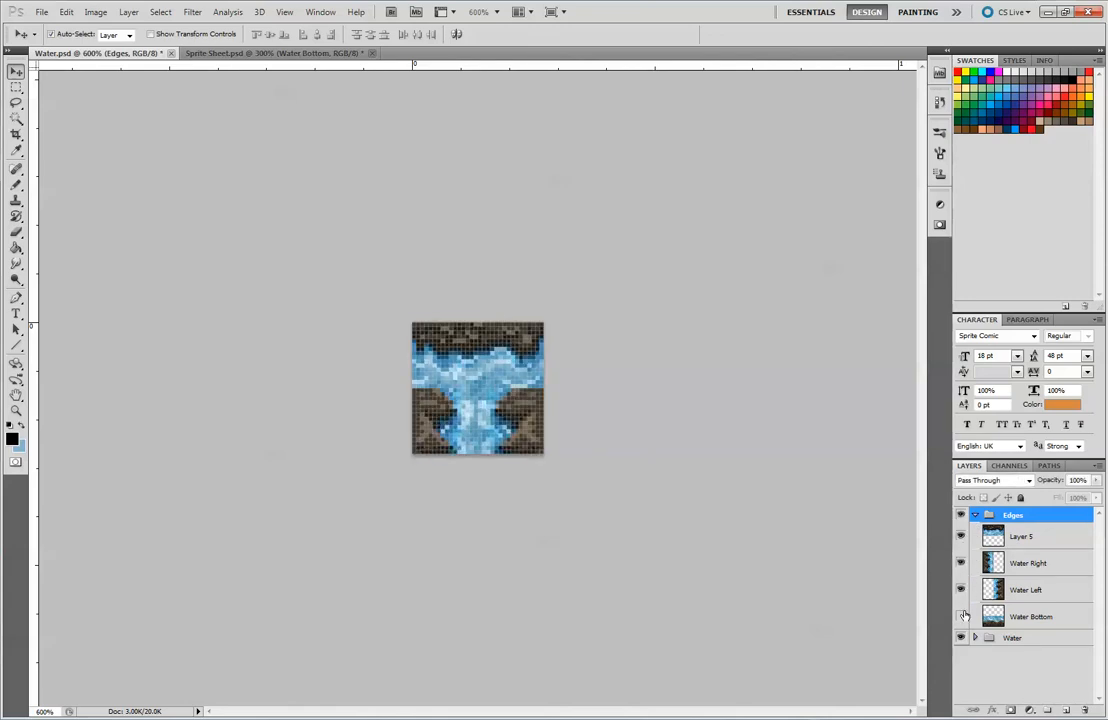
pyautogui.click(961, 616)
pyautogui.click(961, 590)
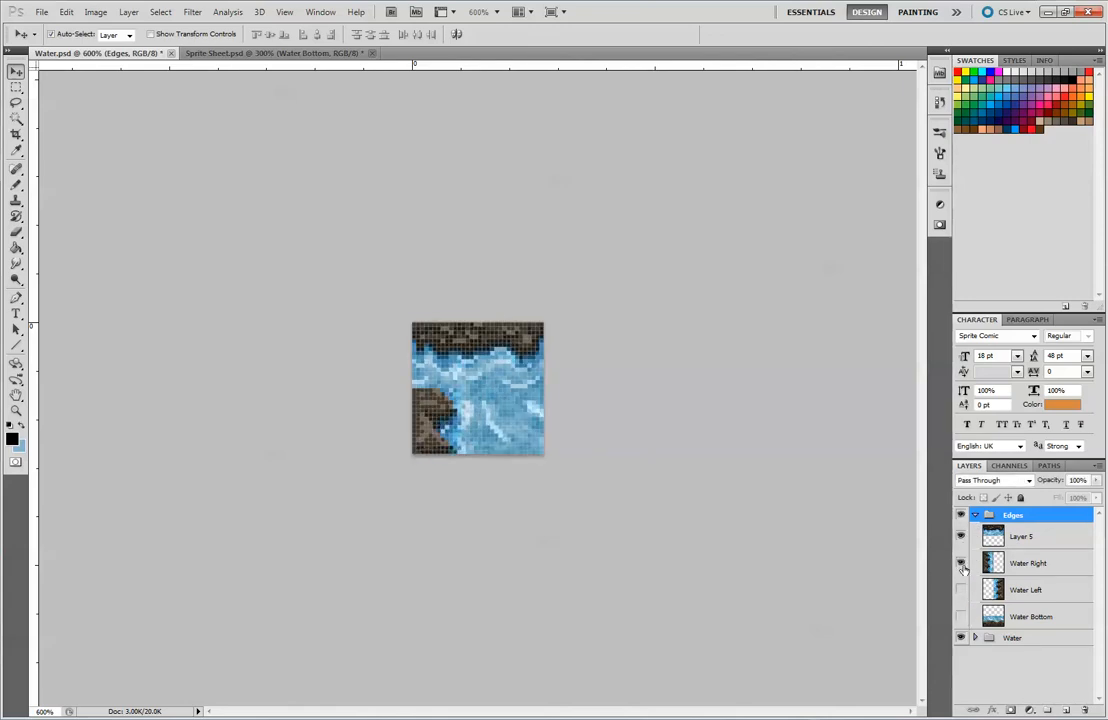
pyautogui.click(961, 564)
pyautogui.click(960, 537)
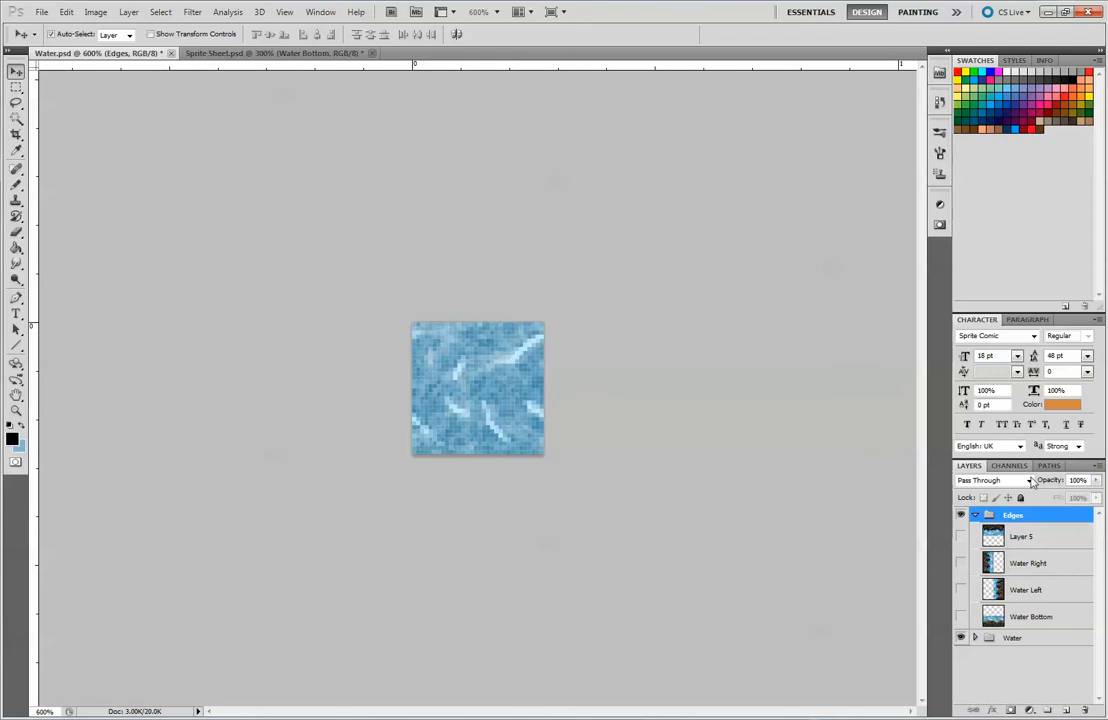
# Rename Layer 5 in the Edges group as Water Upper and collapse the group.
pyautogui.doubleClick(1060, 537)
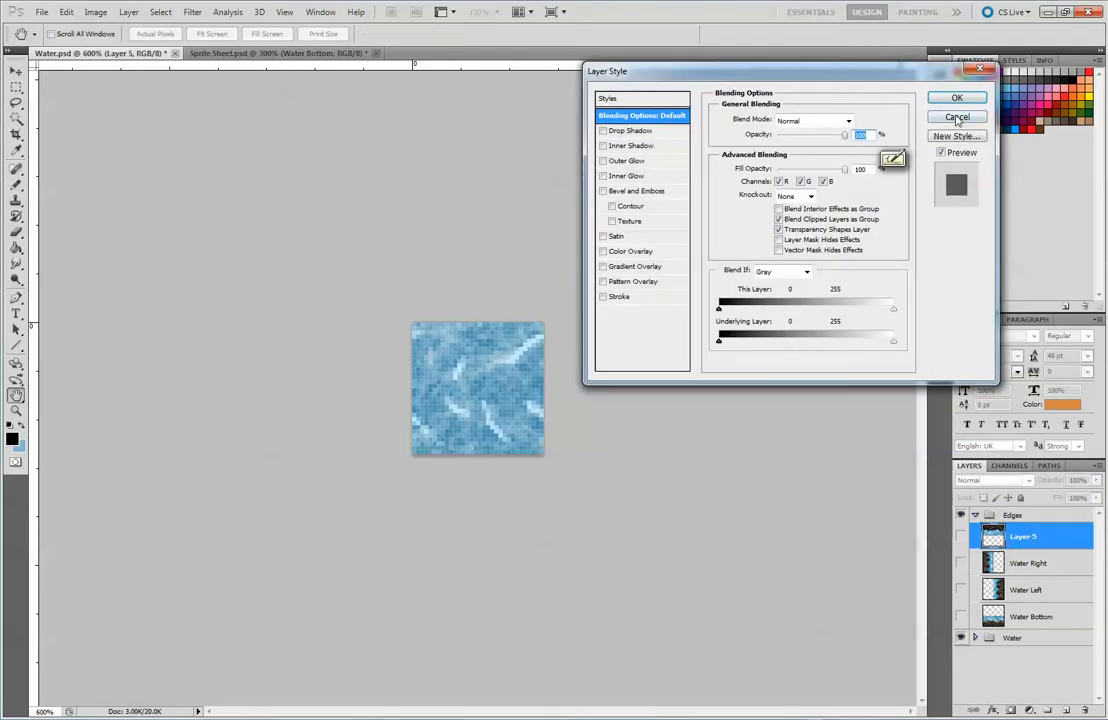
pyautogui.click(957, 117)
pyautogui.doubleClick(1038, 536)
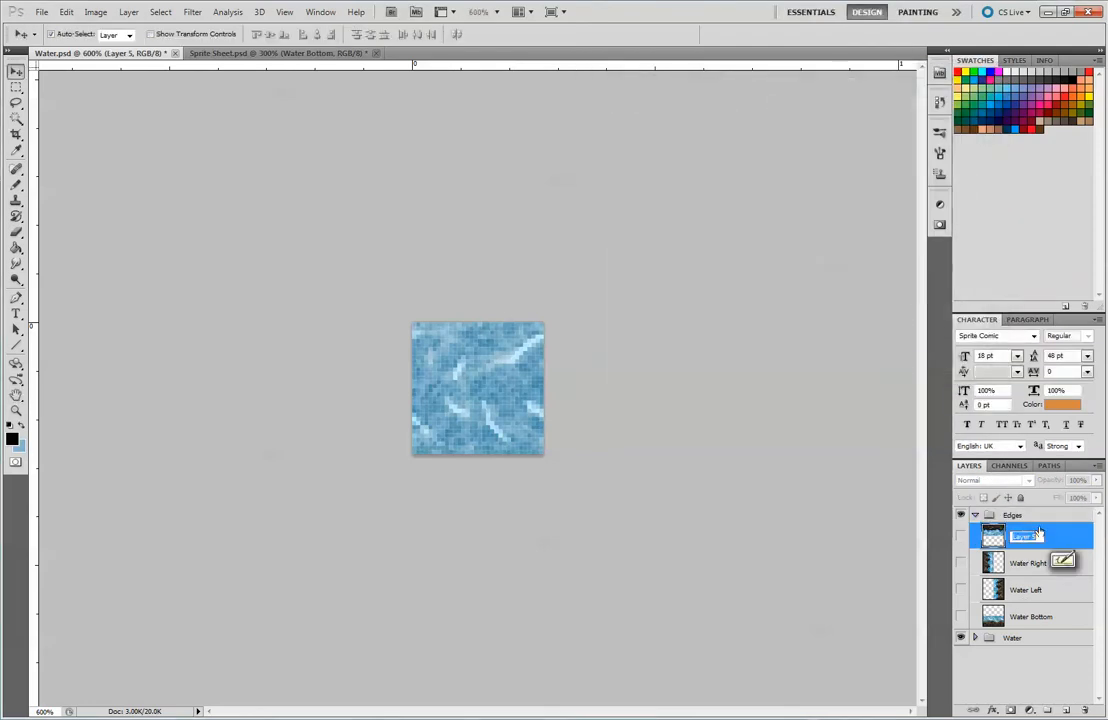
pyautogui.write('W')
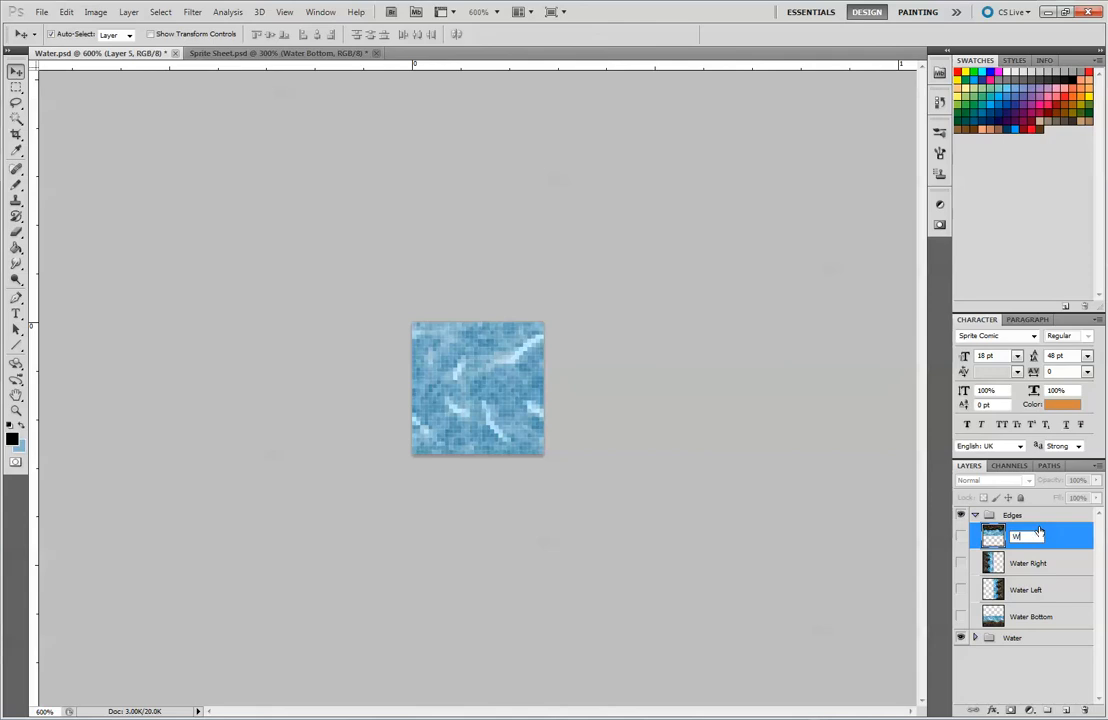
pyautogui.write('ater Upper')
pyautogui.press('Return')
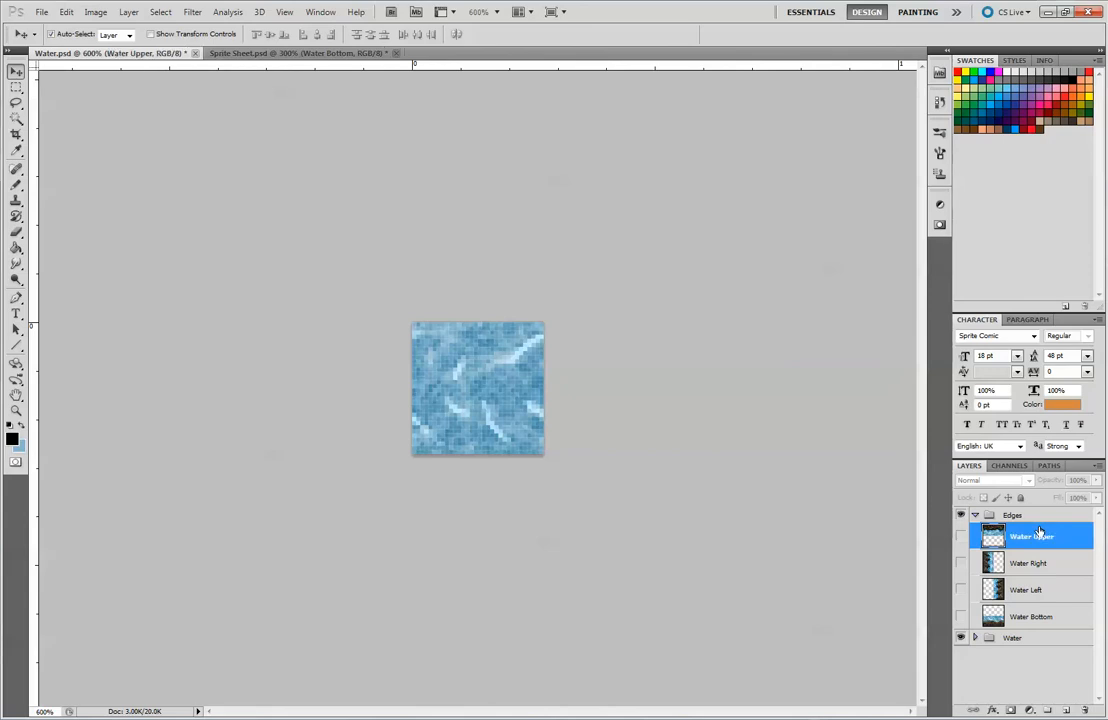
pyautogui.click(976, 515)
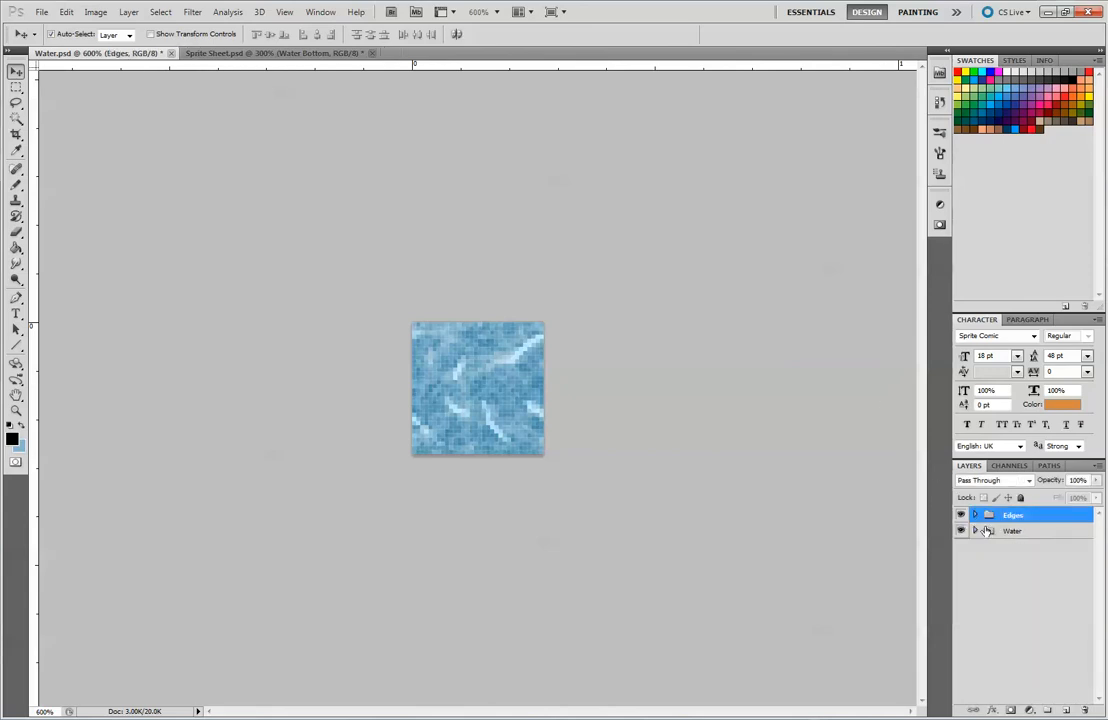
# Create a new layer group above Edges and name it Sealed Corner.
pyautogui.click(1049, 708)
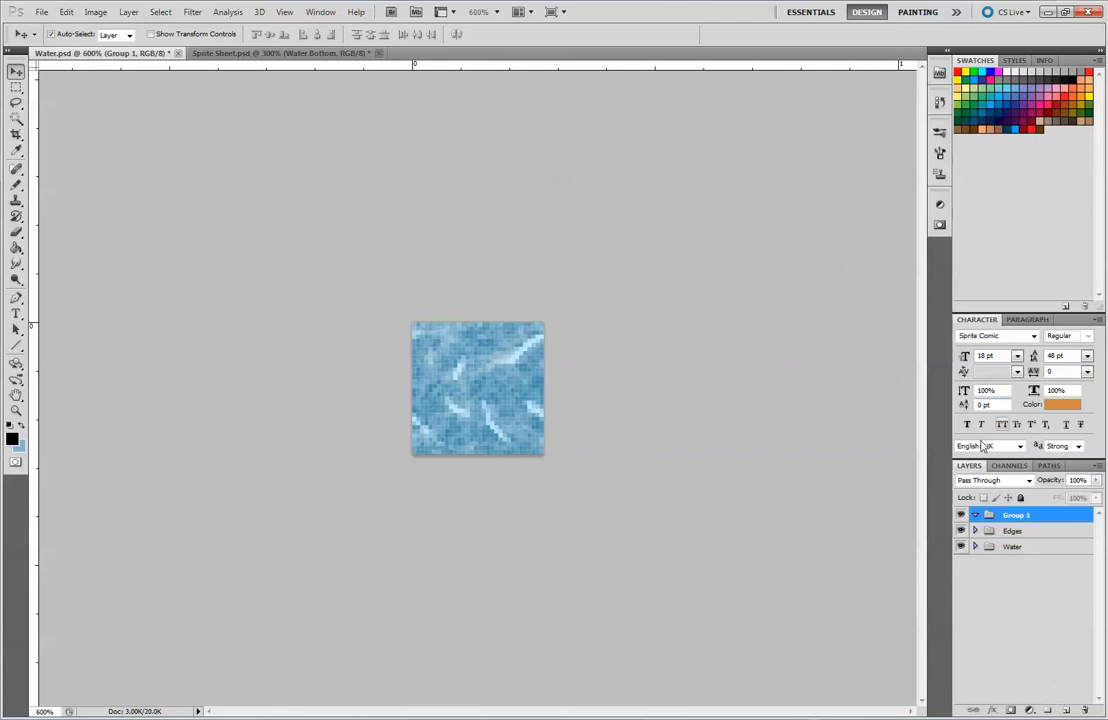
pyautogui.doubleClick(1013, 516)
pyautogui.write('Se')
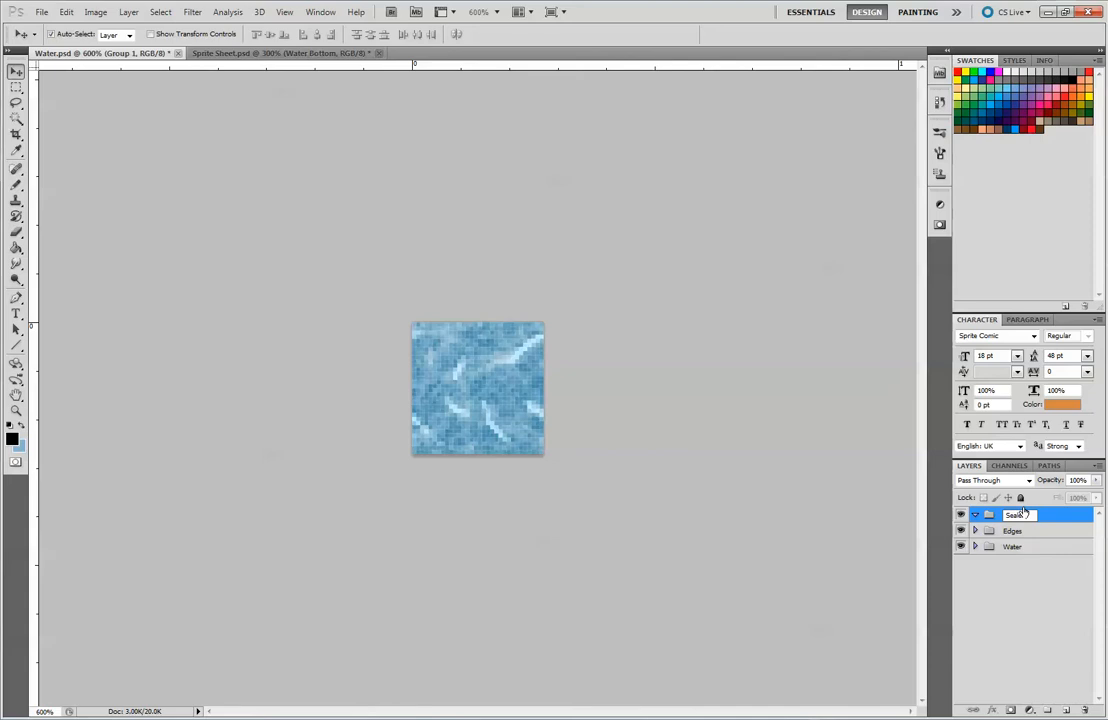
pyautogui.write('aled Corner')
pyautogui.press('Return')
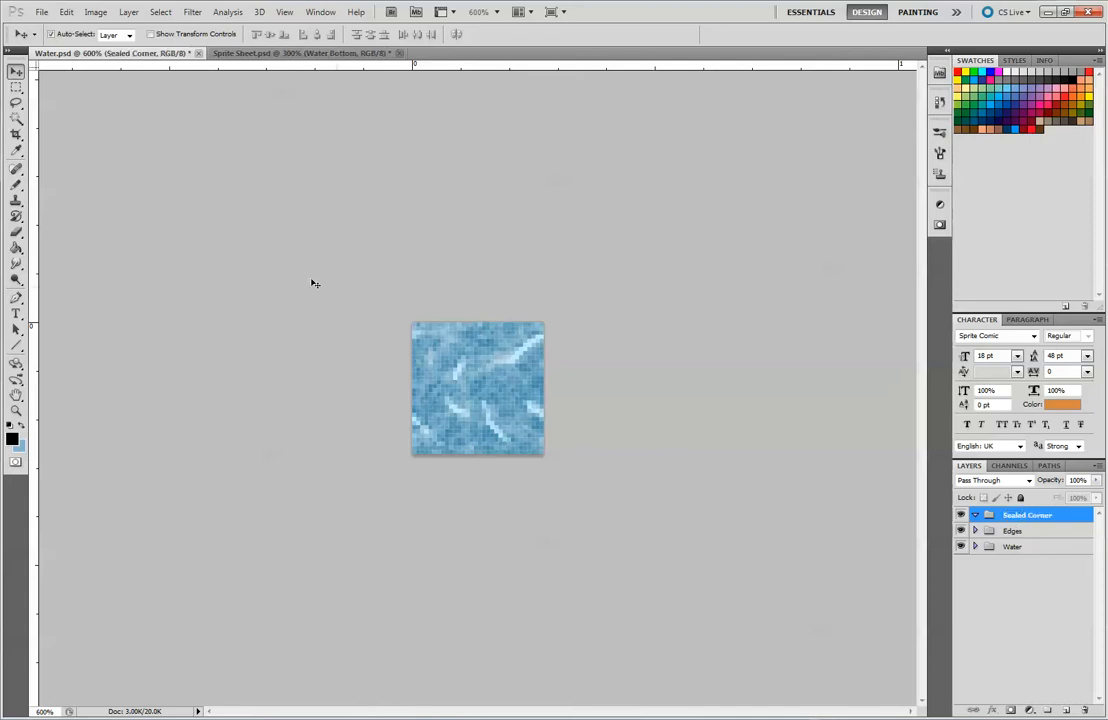
# Compare the pool corner tiles on the sprite sheet with the layers in Water.psd's expanded Edges group.
pyautogui.click(250, 52)
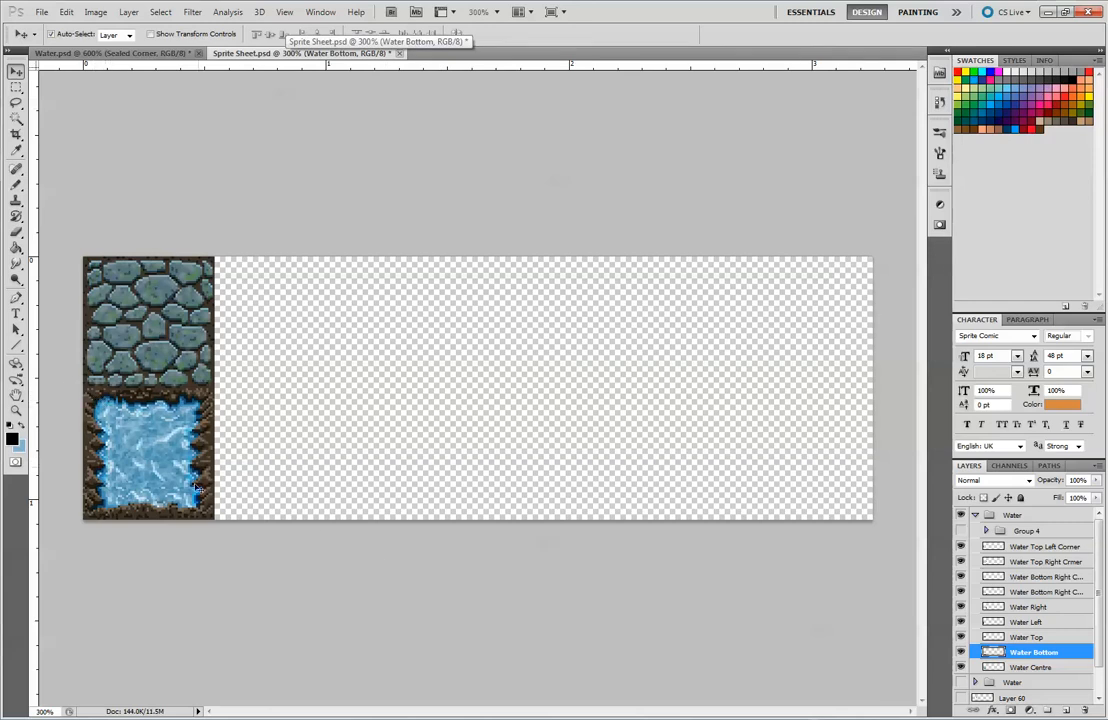
pyautogui.click(114, 53)
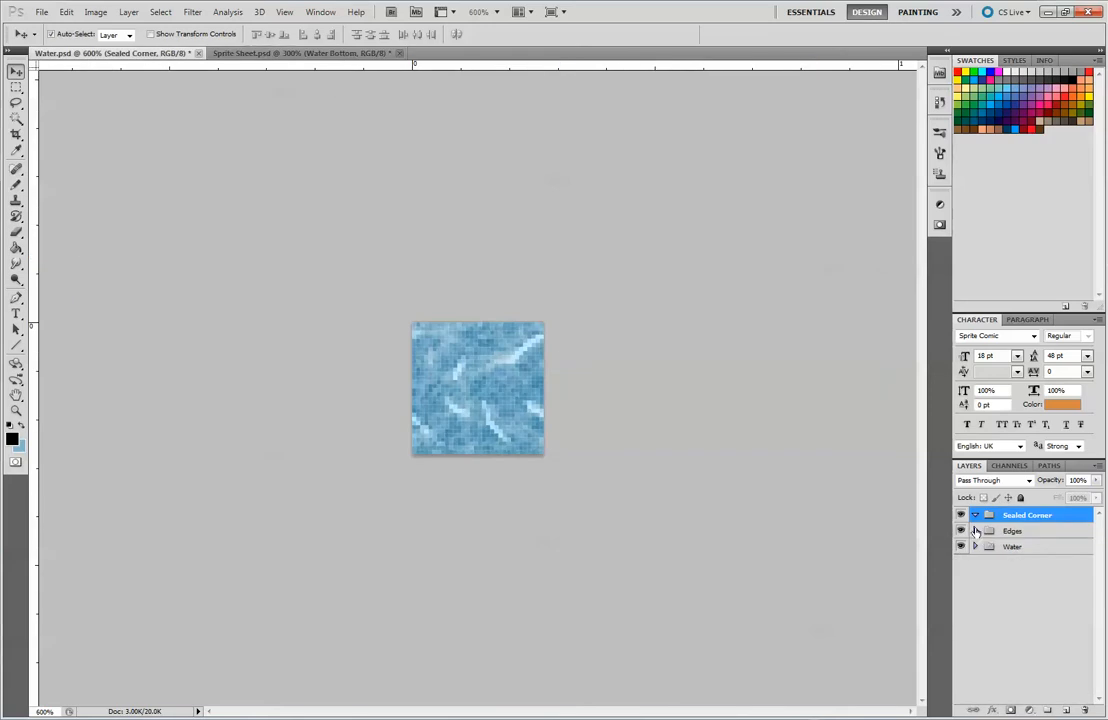
pyautogui.click(975, 531)
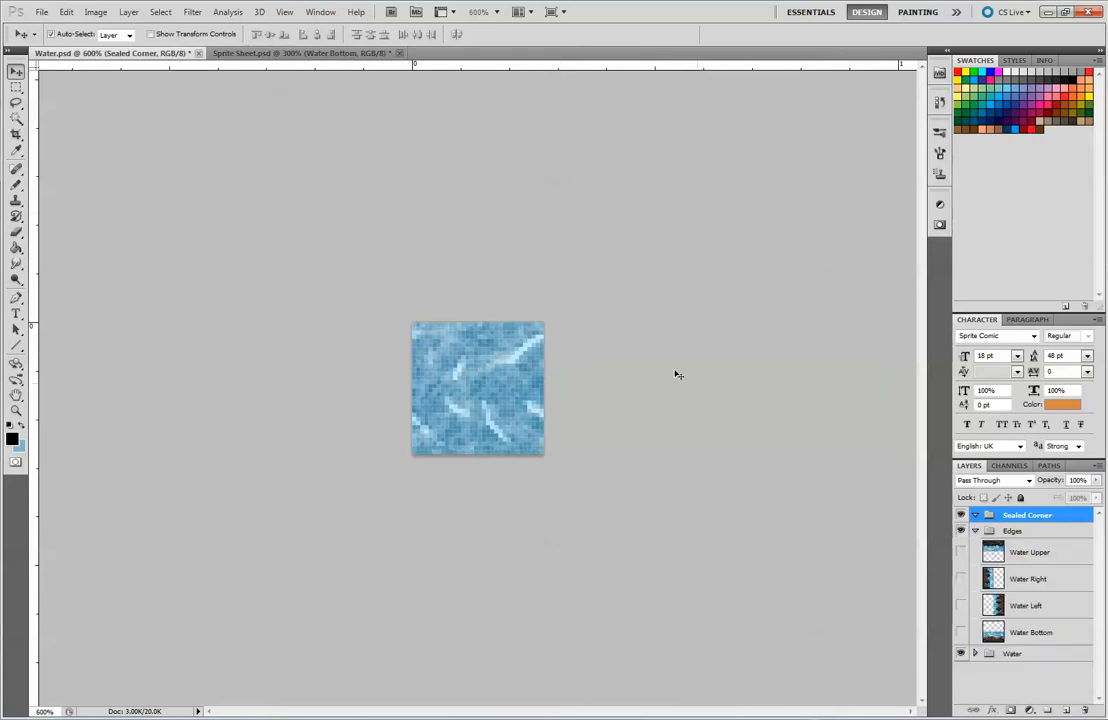
pyautogui.click(240, 53)
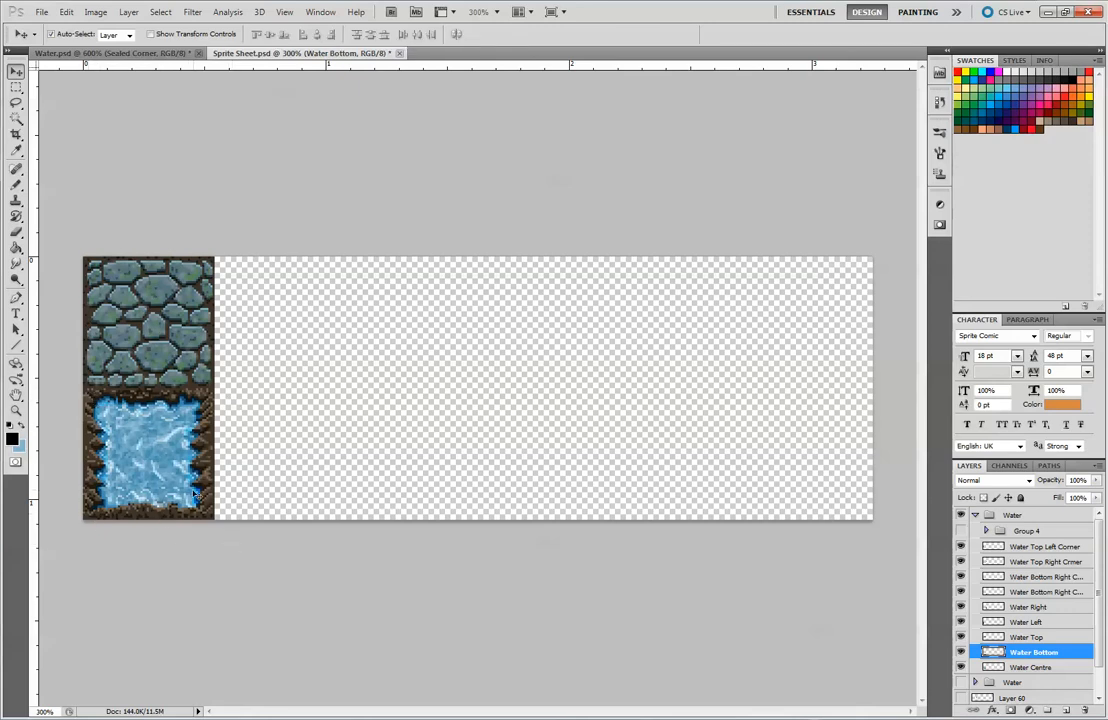
pyautogui.click(115, 492)
pyautogui.click(155, 52)
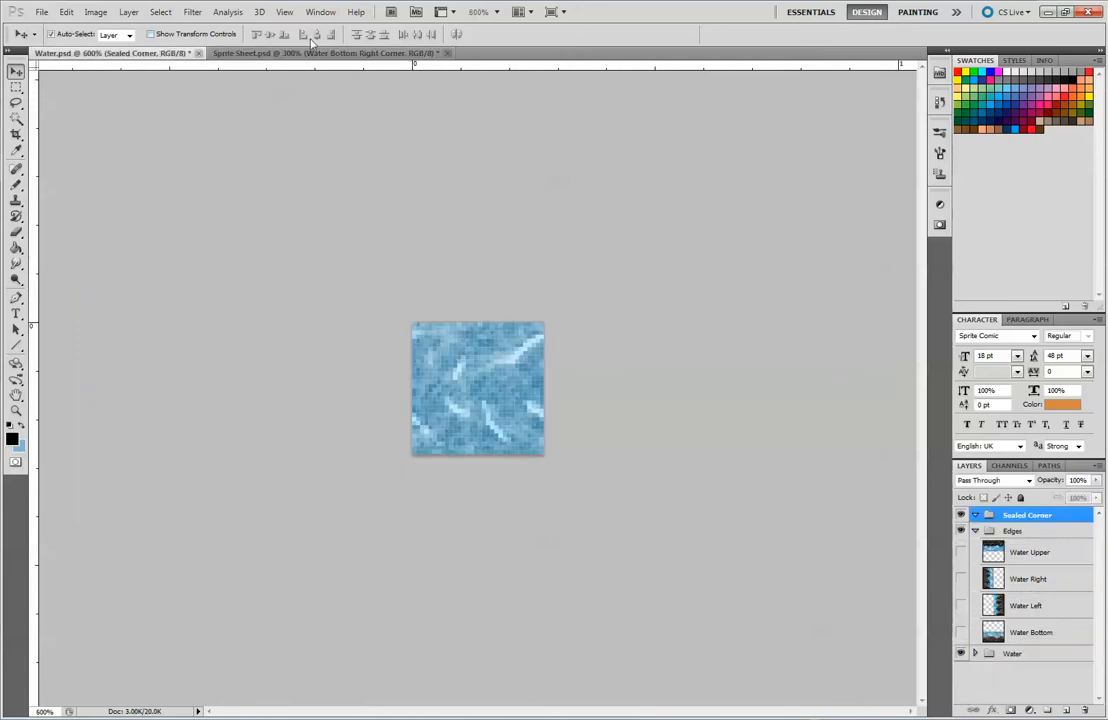
# On the sprite sheet, move the pool's left edge and bottom edge tiles out to frame an empty bottom-left corner.
pyautogui.click(270, 52)
pyautogui.moveTo(97, 474); pyautogui.dragTo(289, 392)
pyautogui.moveTo(134, 506); pyautogui.dragTo(326, 430)
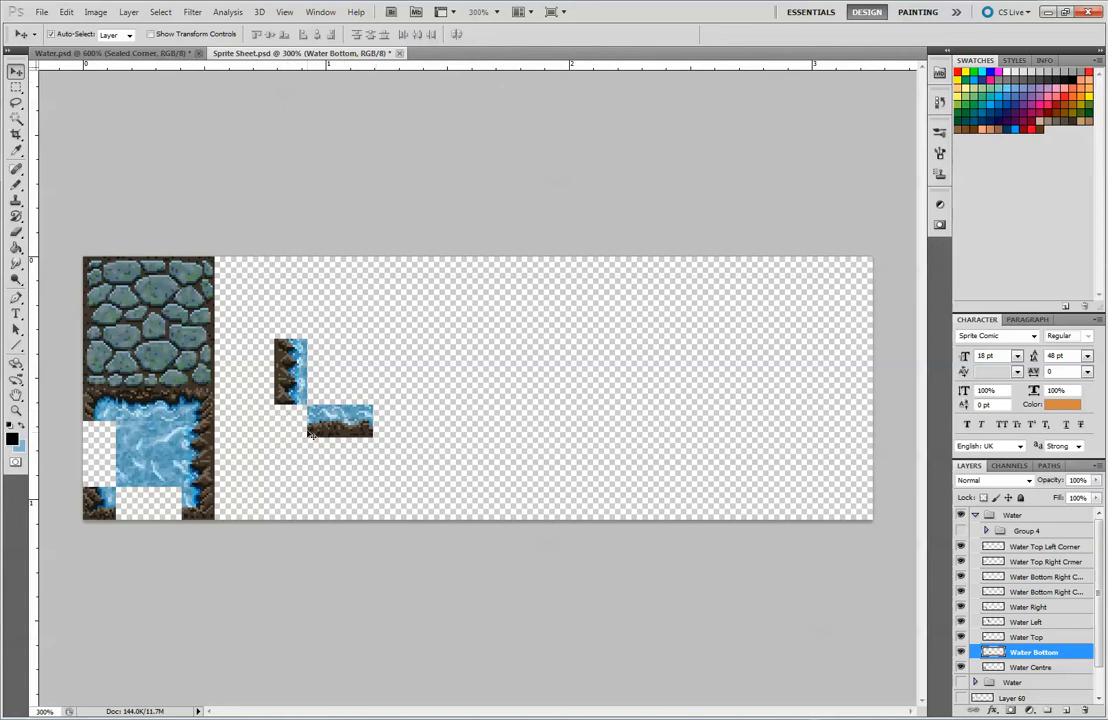
# In Water.psd, rename the Water Right layer, whose bank is on the left side, as Water Left.
pyautogui.click(151, 55)
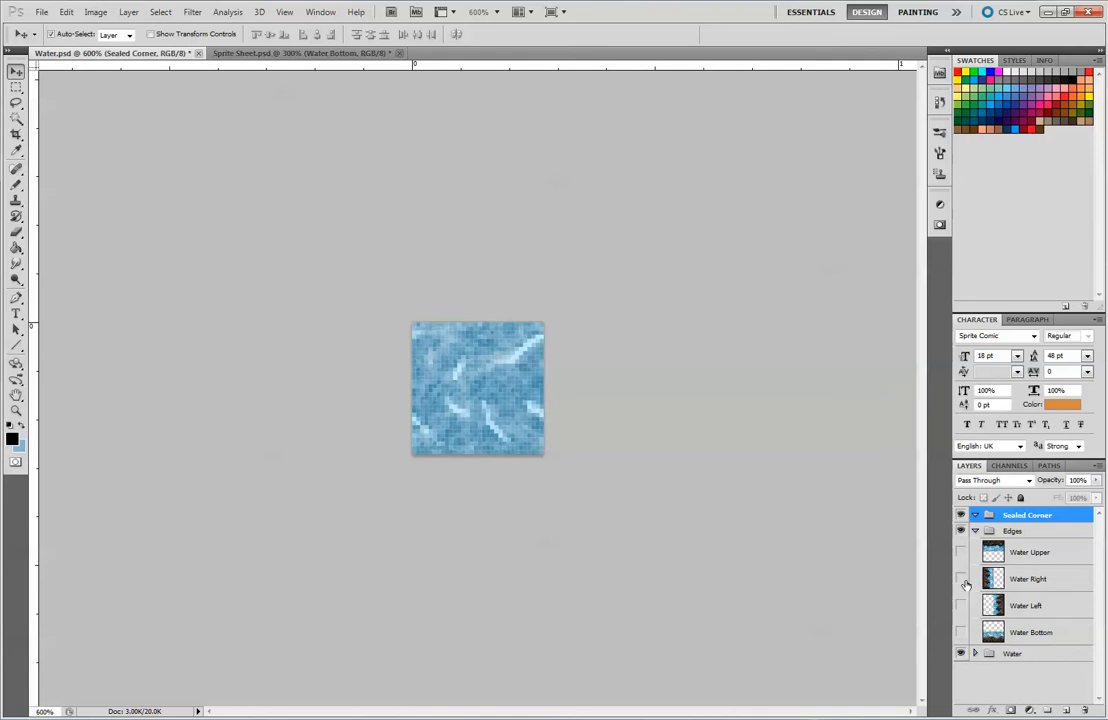
pyautogui.doubleClick(1041, 580)
pyautogui.moveTo(1031, 580); pyautogui.dragTo(1061, 586)
pyautogui.press('BackSpace')
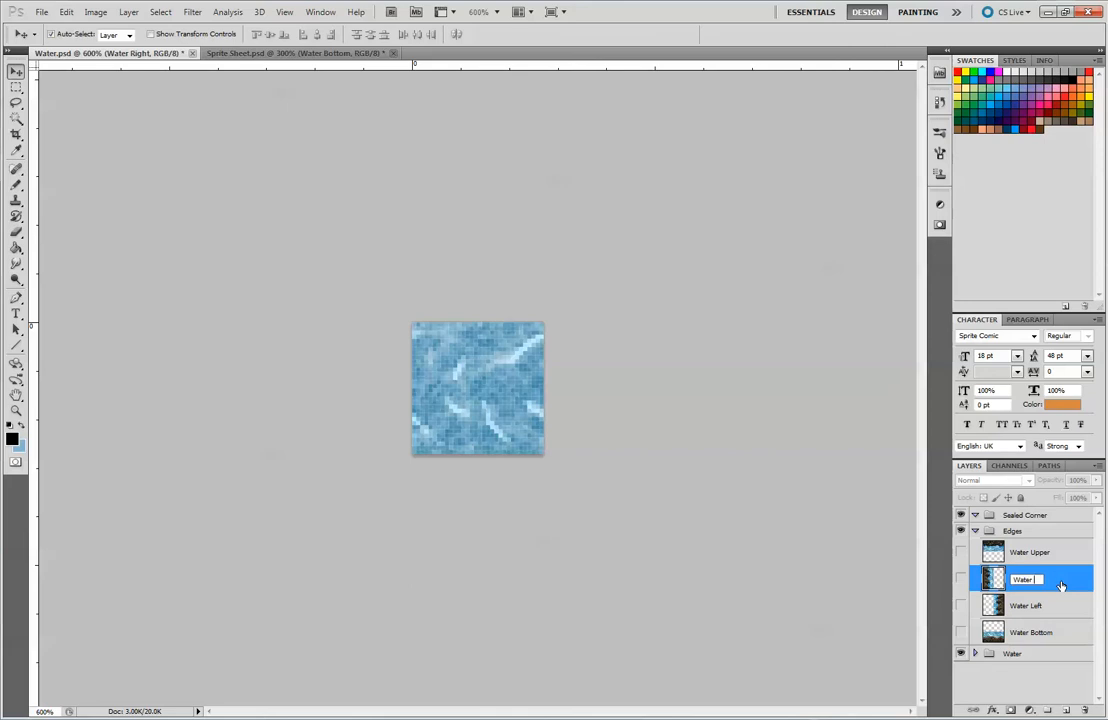
pyautogui.write('Left')
pyautogui.press('Return')
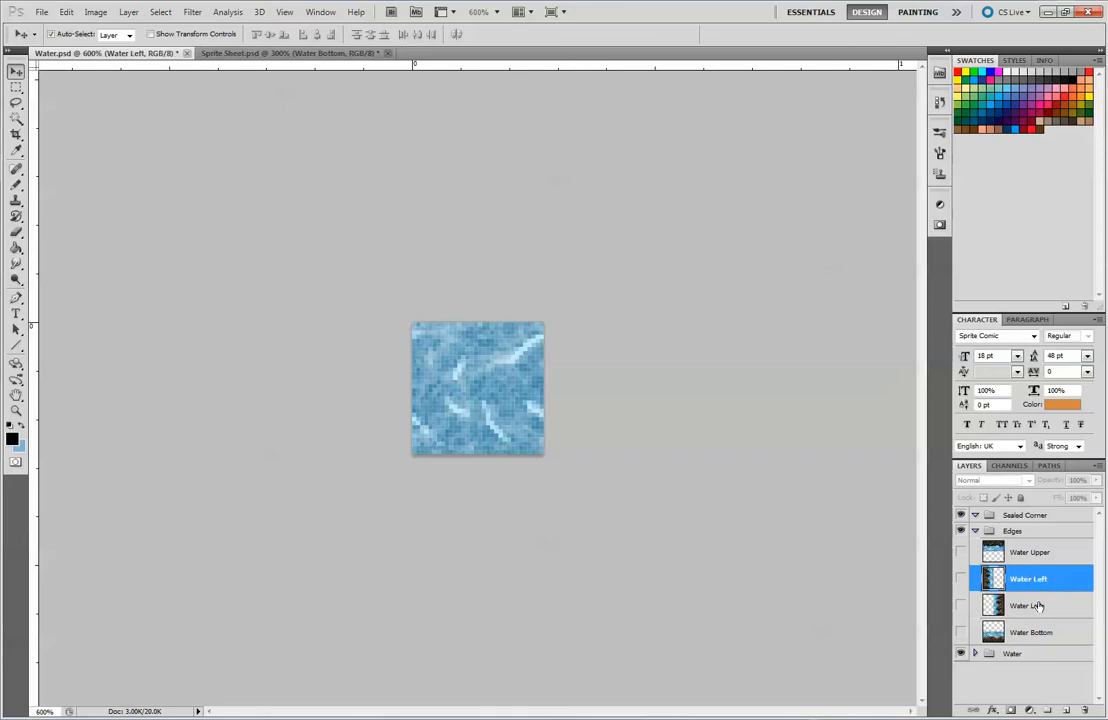
# Rename the original Water Left layer, whose bank is on the right side, as Water Right.
pyautogui.doubleClick(1039, 606)
pyautogui.moveTo(1031, 606); pyautogui.dragTo(1046, 606)
pyautogui.press('BackSpace')
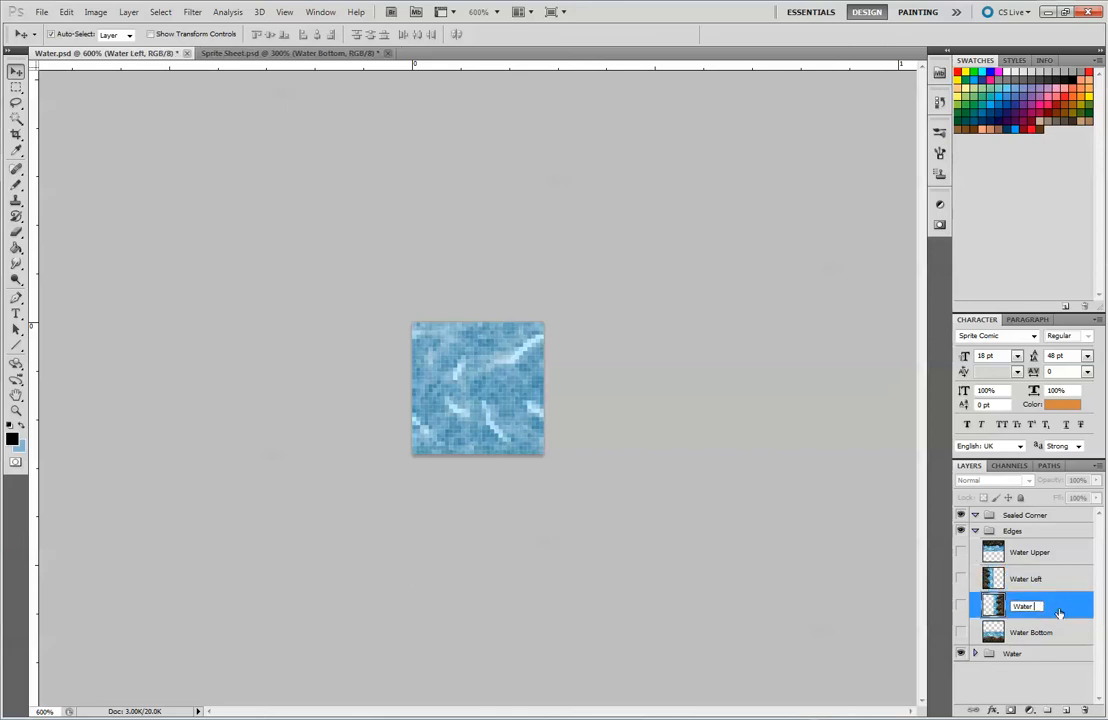
pyautogui.write('Right')
pyautogui.press('Return')
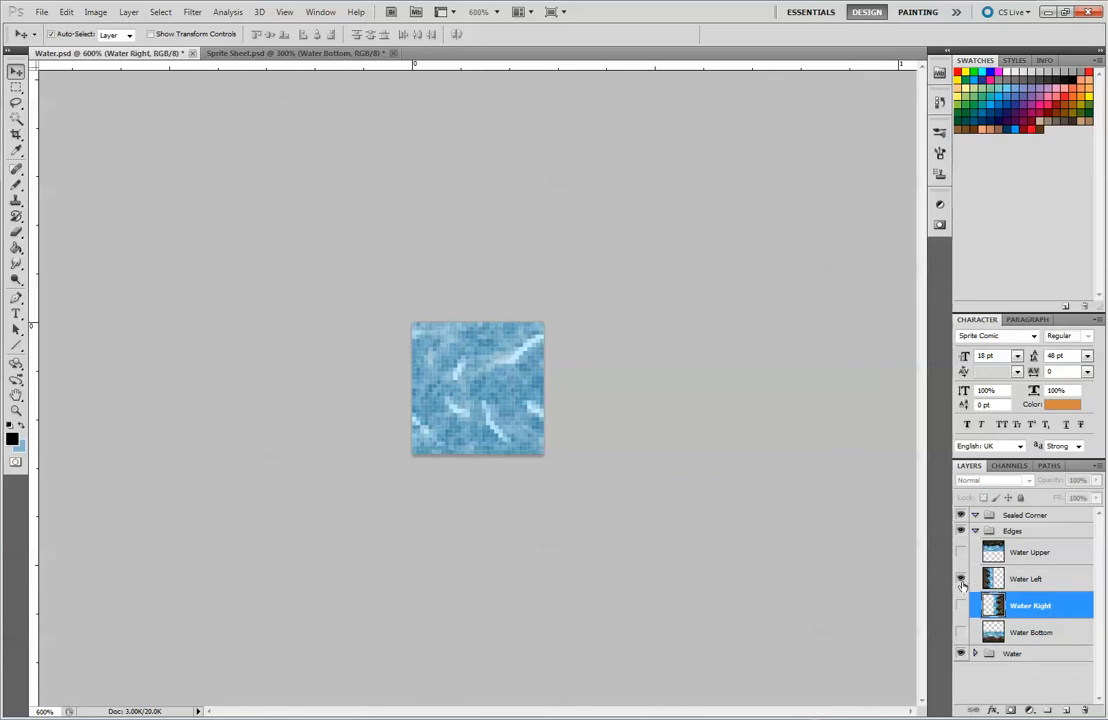
# Show the Water Left layer and move it up about half the tile's height, checking it against the sprite sheet.
pyautogui.click(960, 578)
pyautogui.hotkey('ctrl', '+')
pyautogui.hotkey('ctrl', '+')
pyautogui.hotkey('ctrl', '+')
pyautogui.hotkey('ctrl', '+')
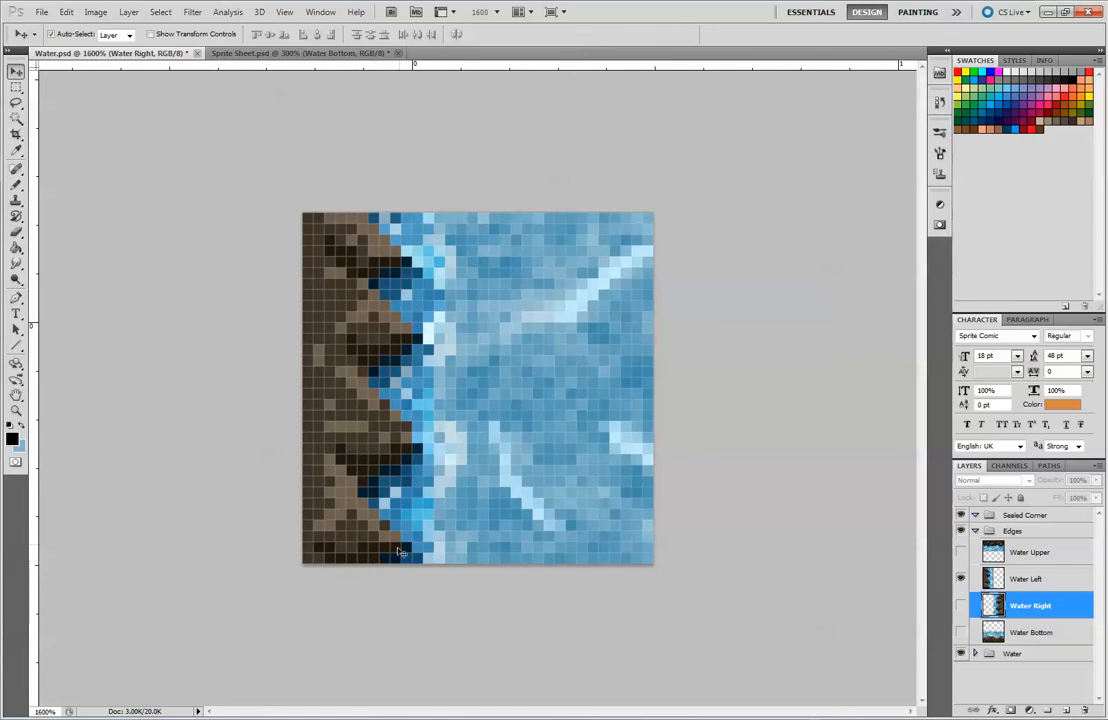
pyautogui.moveTo(347, 490); pyautogui.dragTo(343, 364)
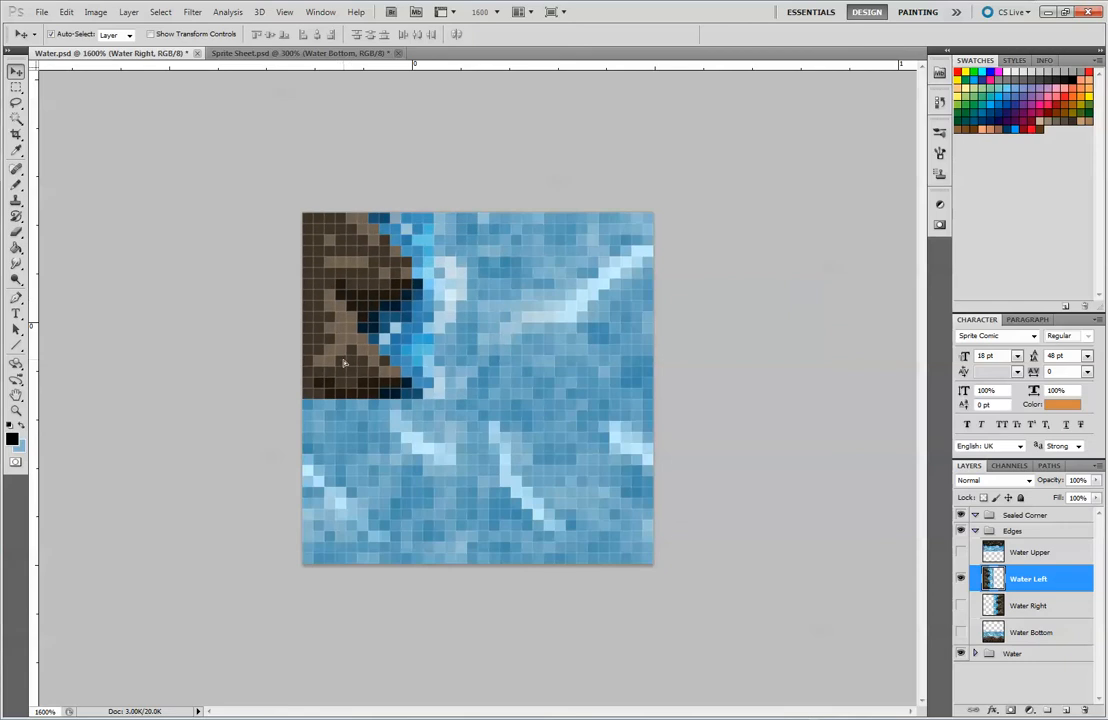
pyautogui.click(247, 54)
pyautogui.click(137, 53)
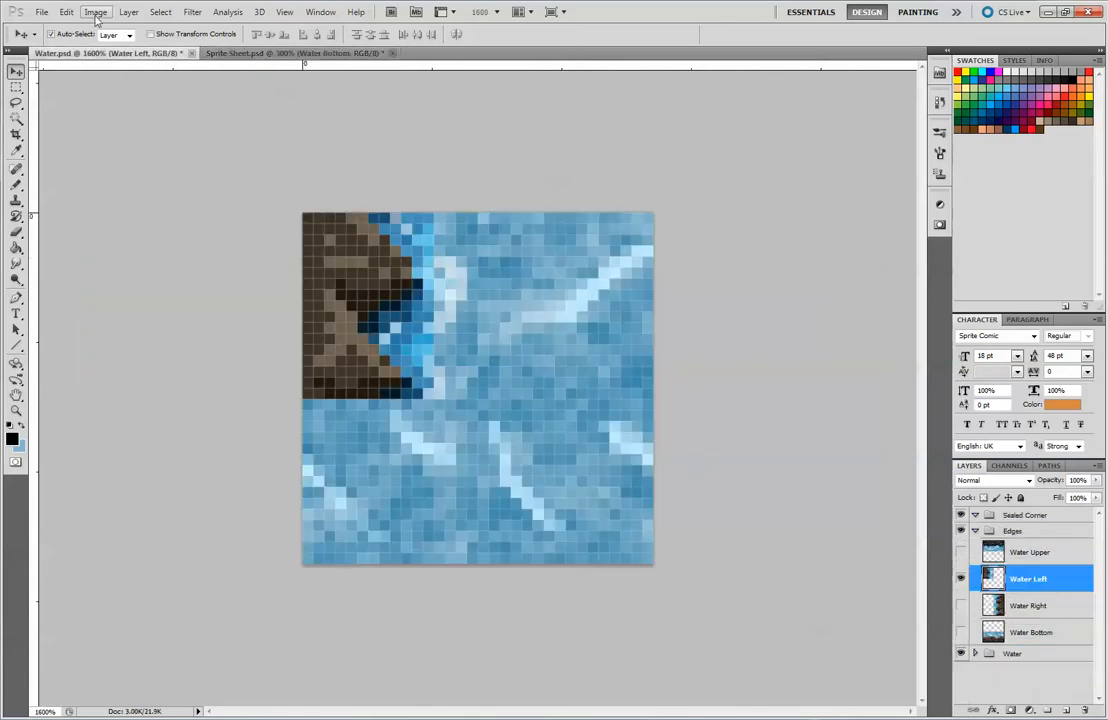
# Set the rectangular marquee to a fixed size of 16 × 16 px and select the tile's bottom-left quarter.
pyautogui.click(16, 89)
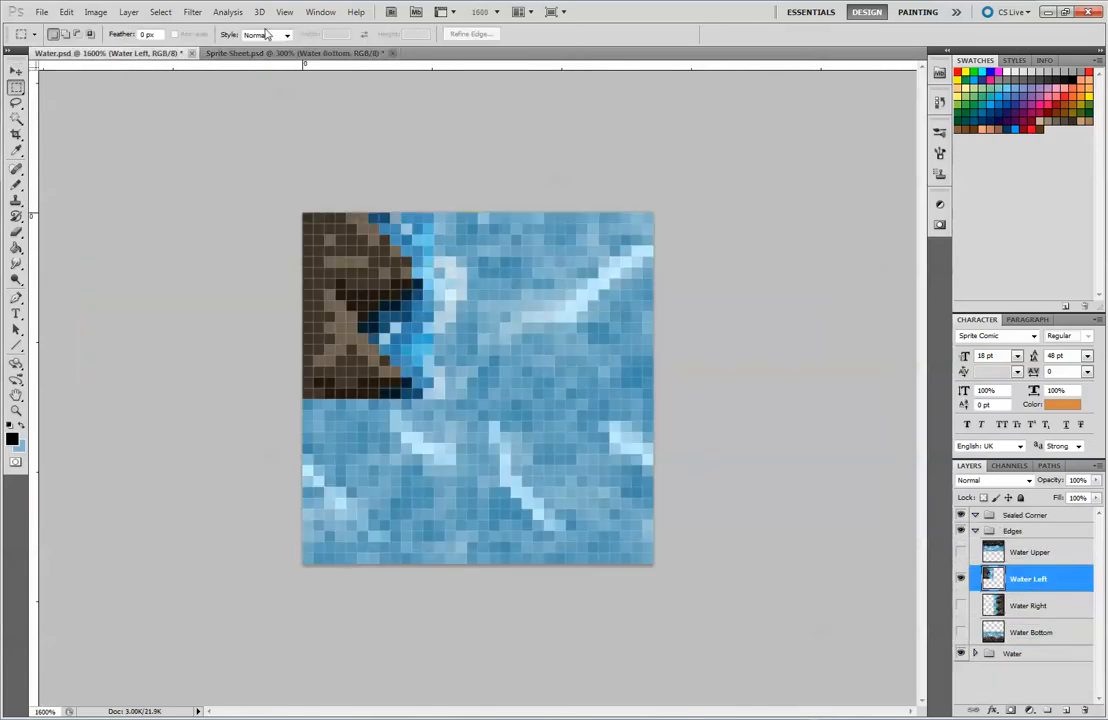
pyautogui.click(266, 35)
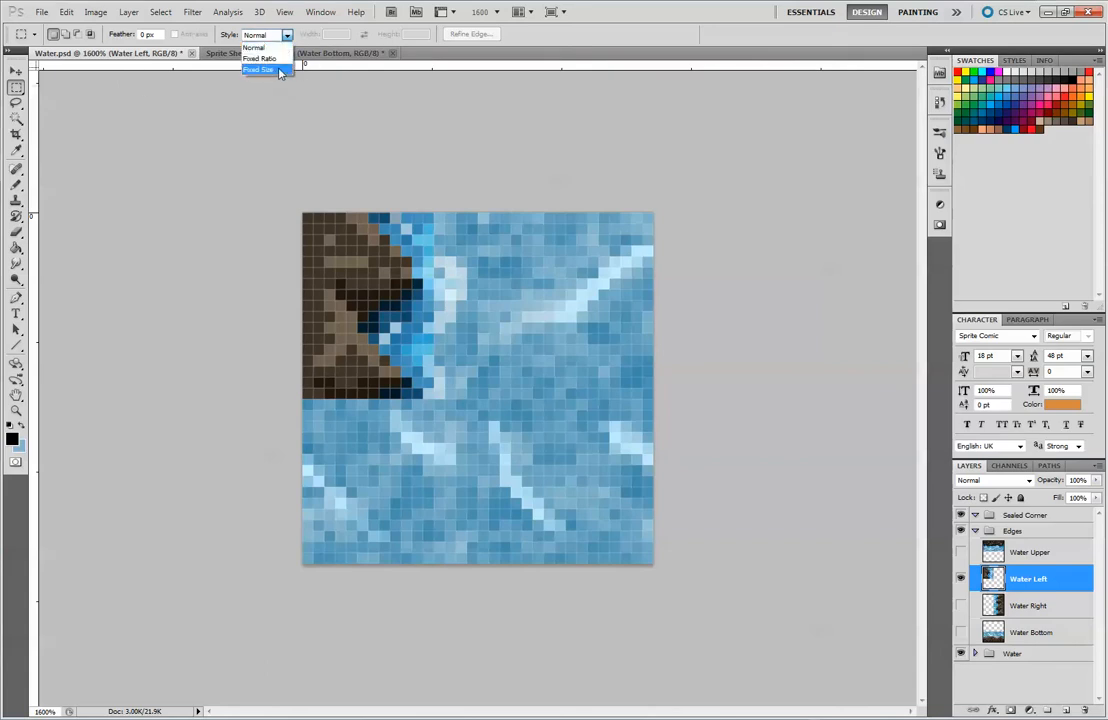
pyautogui.click(278, 70)
pyautogui.moveTo(413, 34); pyautogui.dragTo(390, 36)
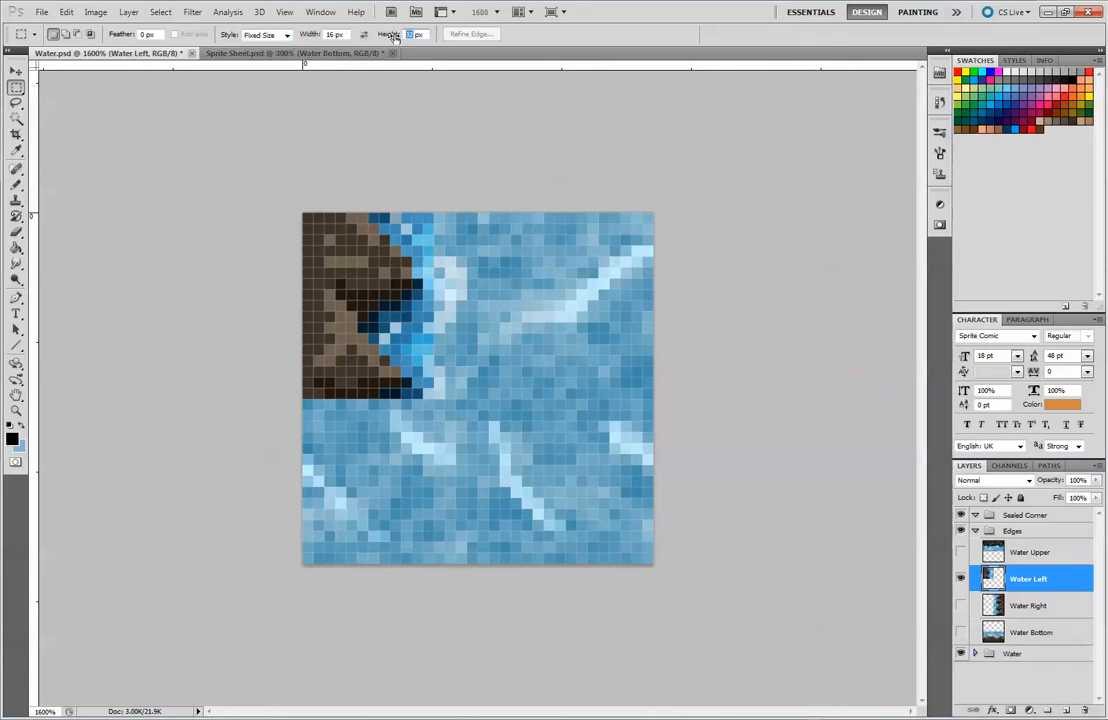
pyautogui.write('16')
pyautogui.moveTo(323, 410); pyautogui.dragTo(284, 438)
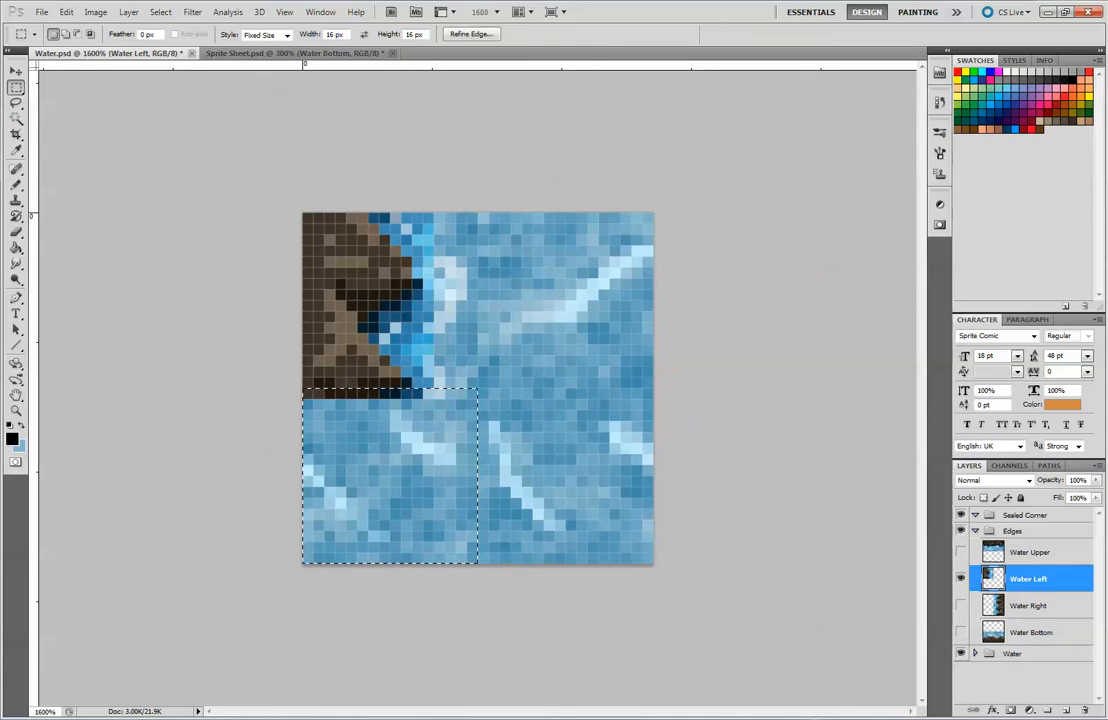
# Clear the selection and nudge the Water Left layer up 1 px so it clears the bottom-left quarter.
pyautogui.hotkey('ctrl', 'd')
pyautogui.click(16, 71)
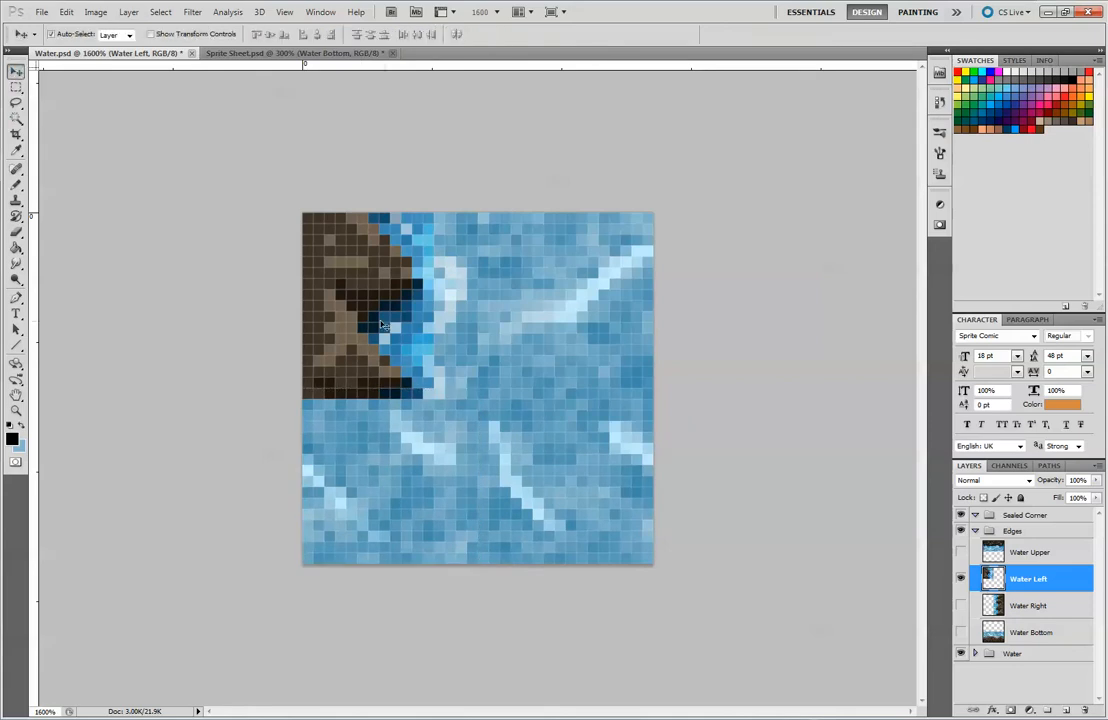
pyautogui.press('Up')
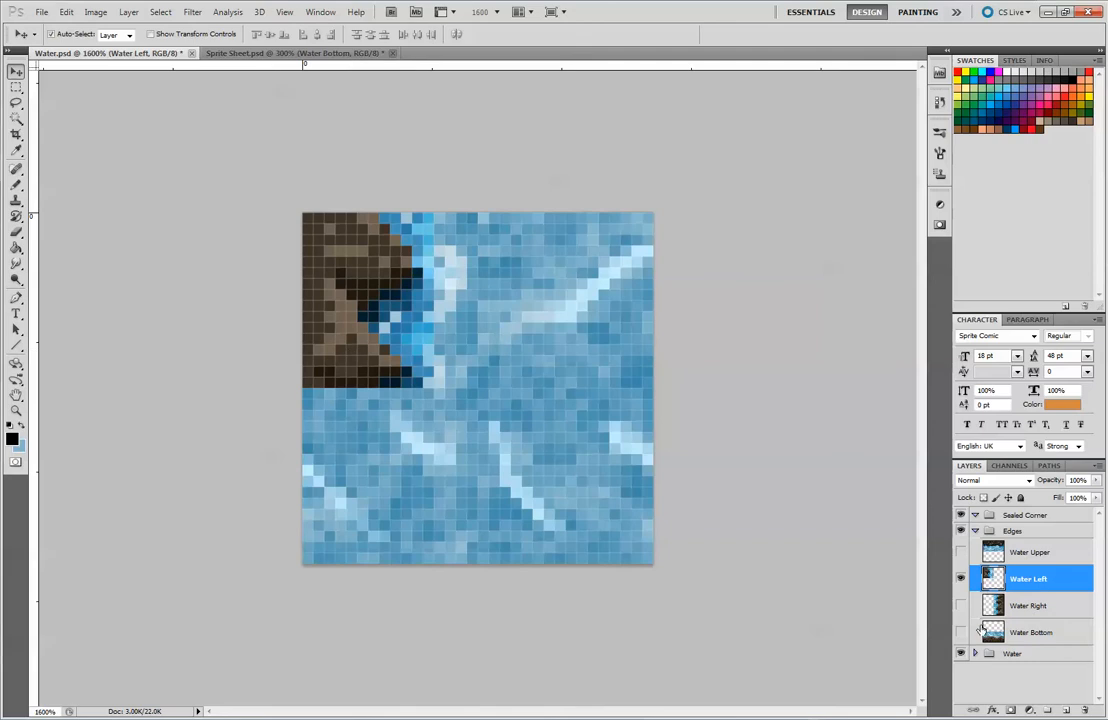
# Show the Water Bottom layer and move it right until its left end borders the empty 16 × 16 px corner.
pyautogui.click(962, 633)
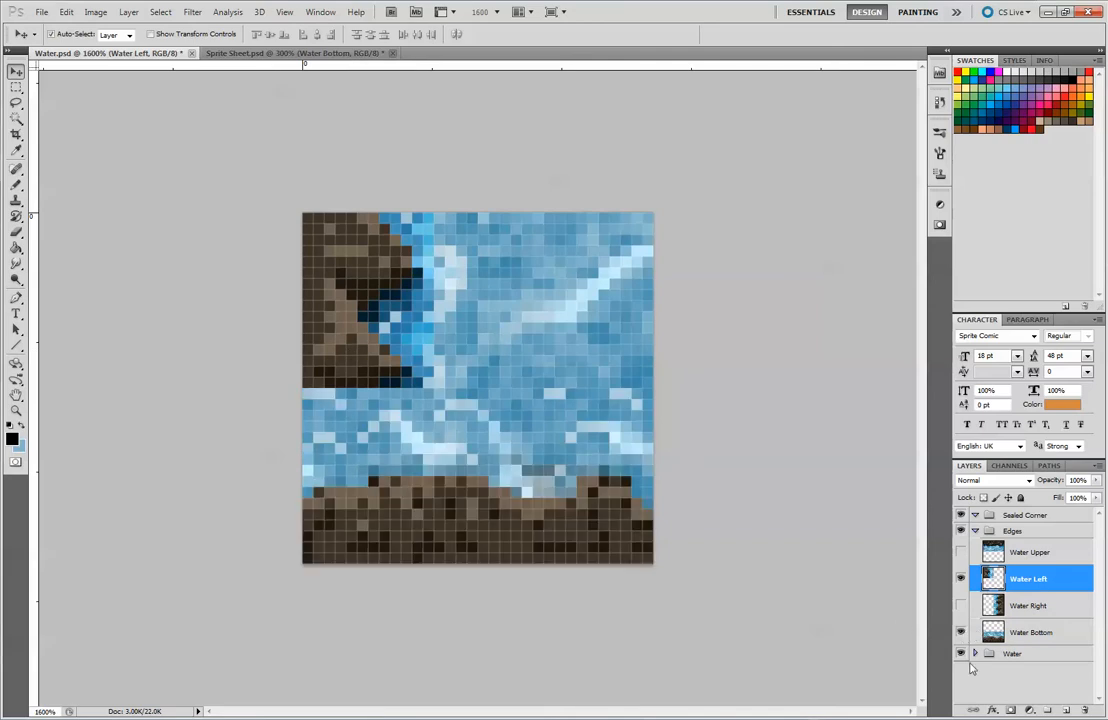
pyautogui.moveTo(450, 518); pyautogui.dragTo(630, 524)
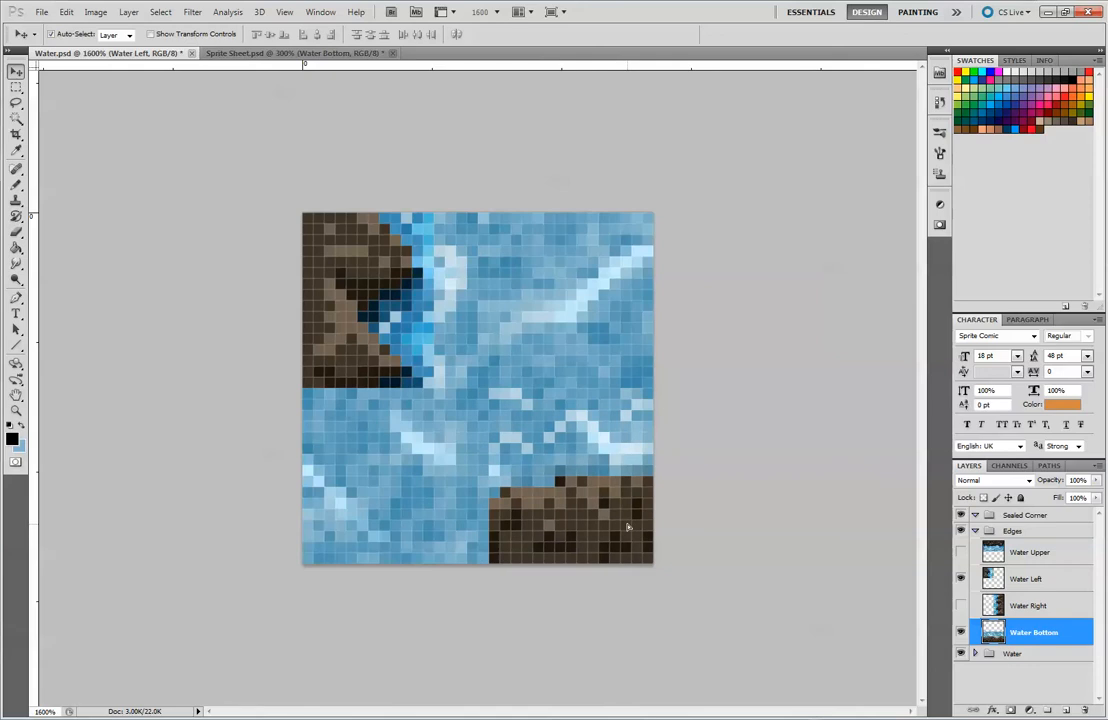
pyautogui.press('m')
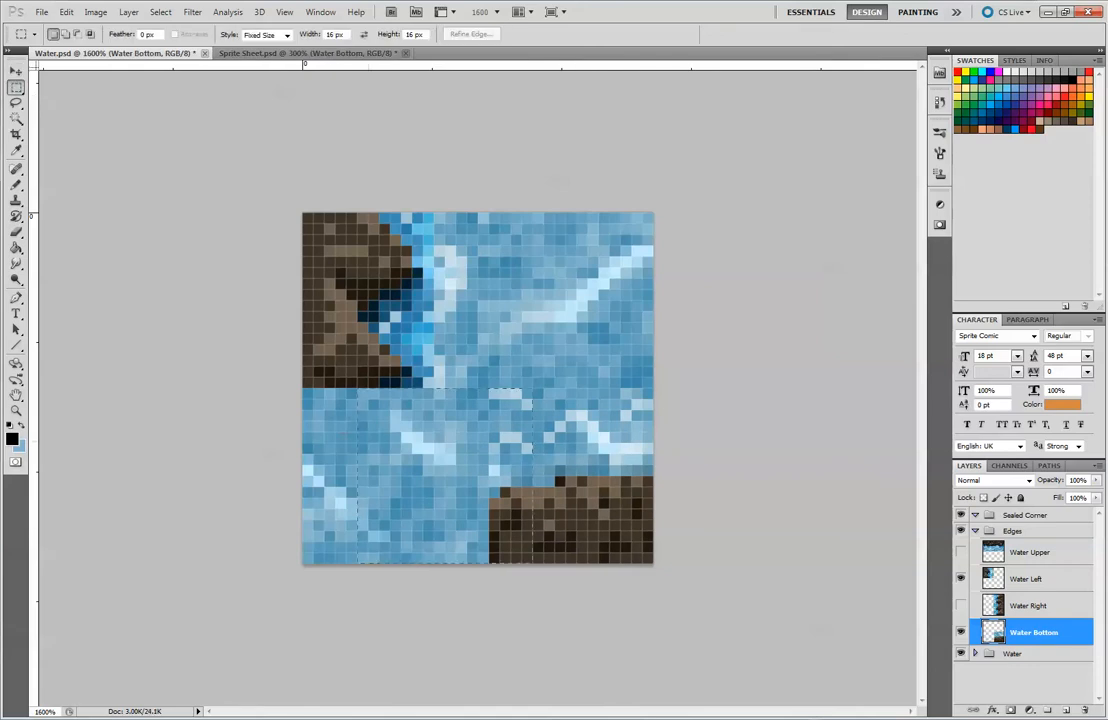
pyautogui.moveTo(315, 434); pyautogui.dragTo(317, 436)
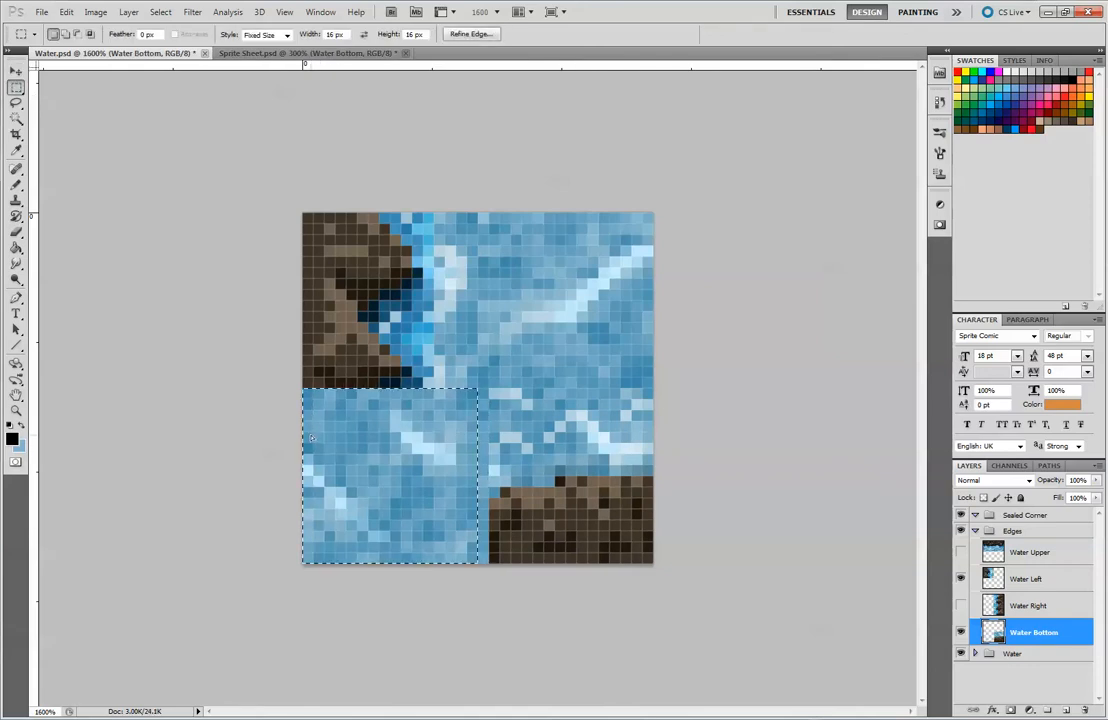
pyautogui.press('v')
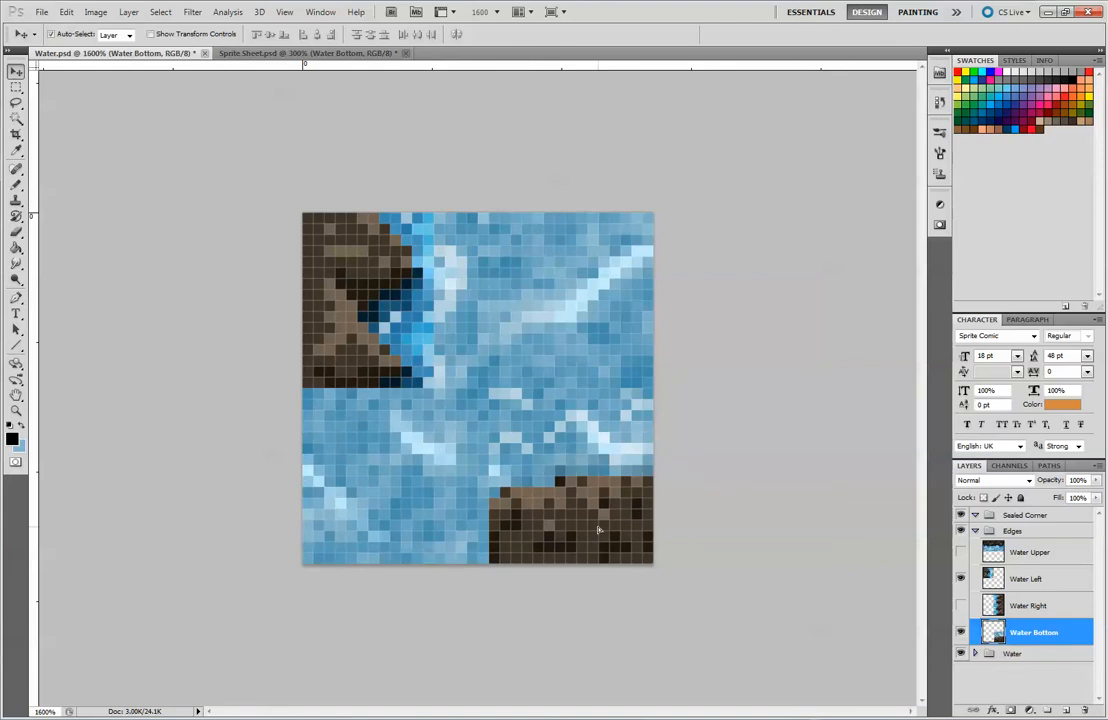
pyautogui.moveTo(598, 530); pyautogui.dragTo(592, 530)
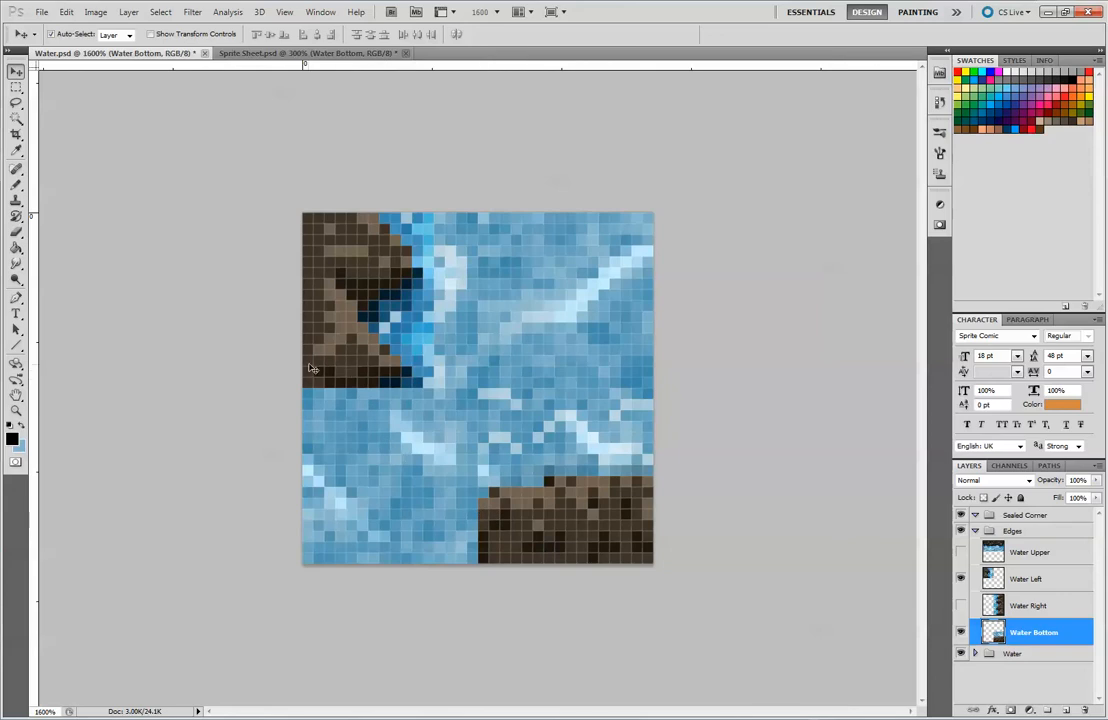
pyautogui.click(16, 184)
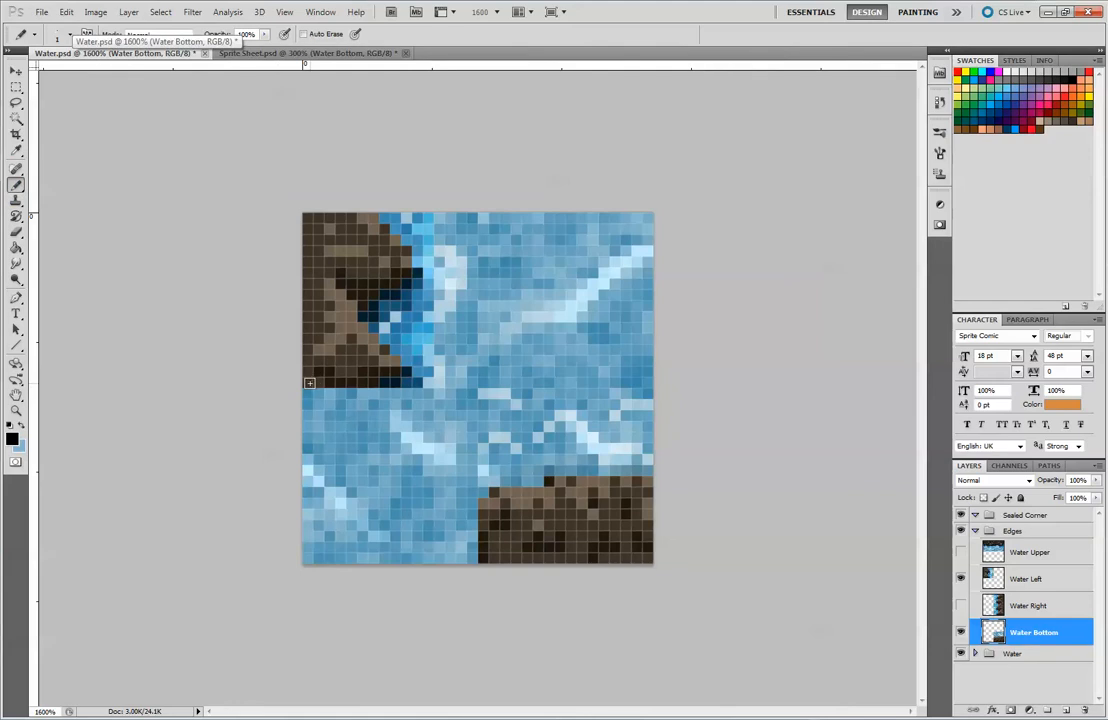
pyautogui.click(16, 186)
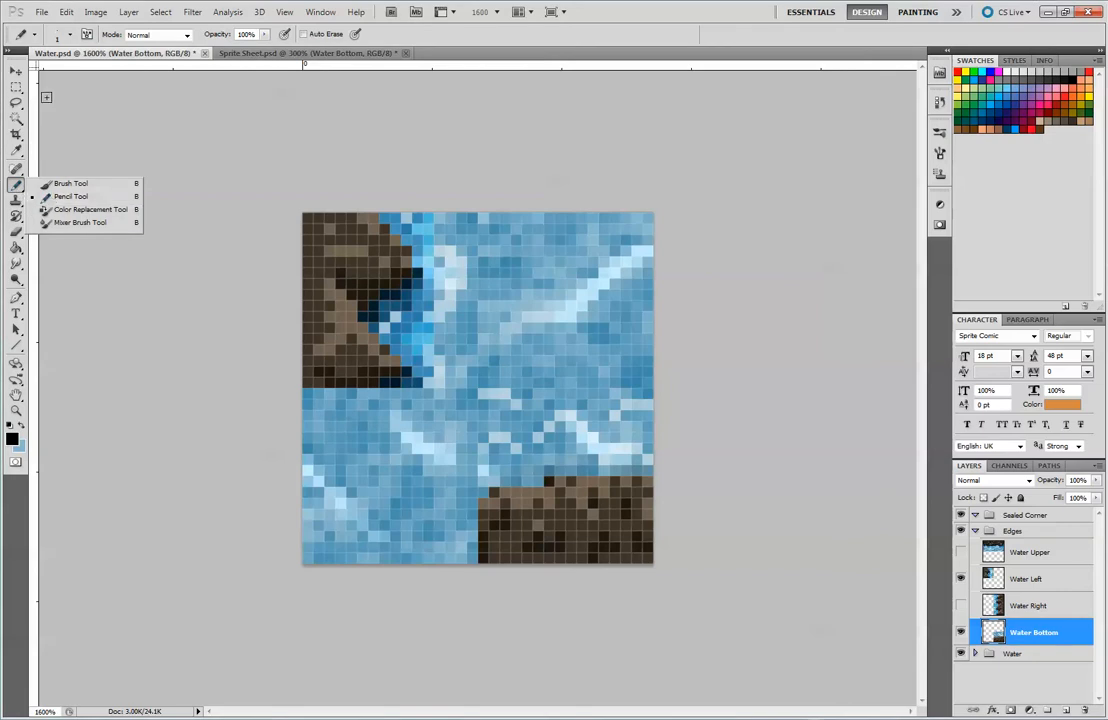
pyautogui.click(309, 396)
pyautogui.press('z')
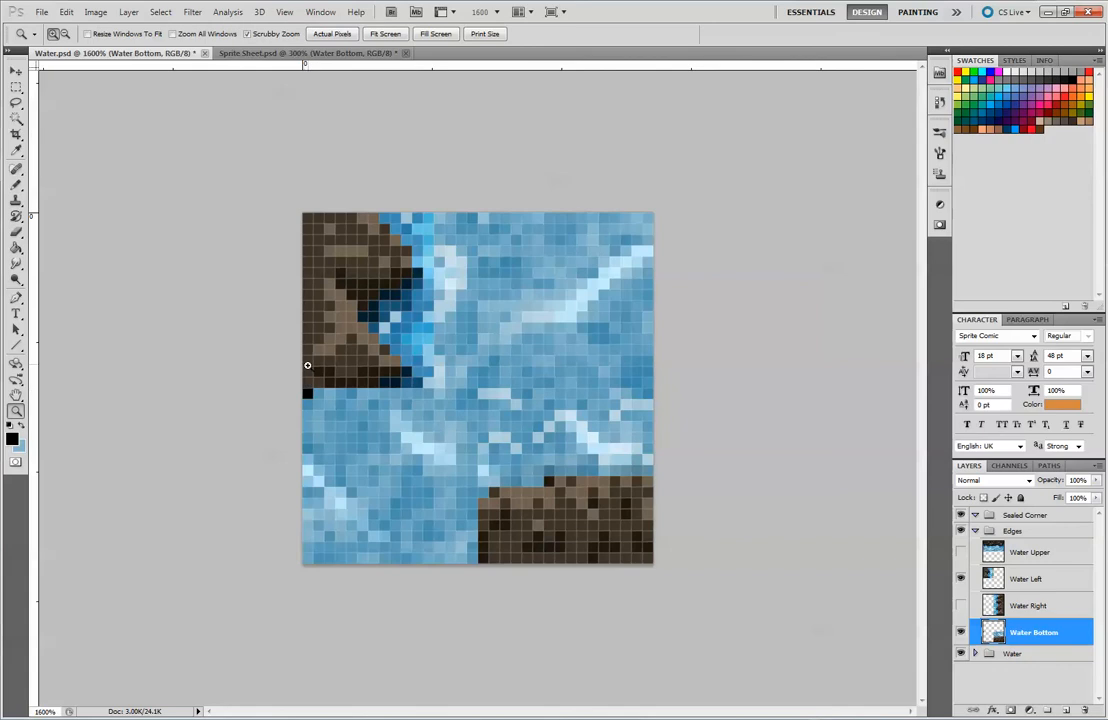
# With the Pencil tool and dark brown sampled from the left bank, extend that bank down to the tile's bottom-left corner.
pyautogui.click(16, 185)
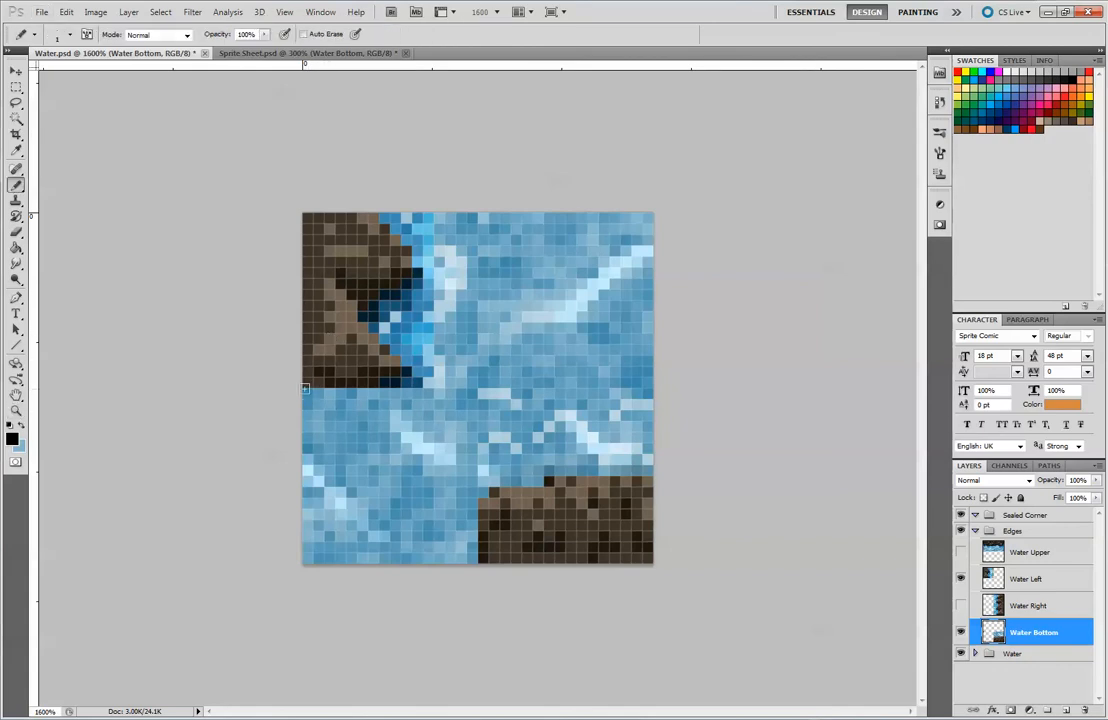
pyautogui.keyDown('alt'); pyautogui.click(311, 380); pyautogui.keyUp('alt')
pyautogui.moveTo(310, 389)
pyautogui.mouseDown()
pyautogui.moveTo(310, 465)
pyautogui.moveTo(330, 460)
pyautogui.moveTo(330, 485)
pyautogui.mouseUp()
pyautogui.moveTo(368, 444)
pyautogui.mouseDown()
pyautogui.moveTo(371, 399)
pyautogui.moveTo(350, 413)
pyautogui.moveTo(342, 389)
pyautogui.moveTo(368, 492)
pyautogui.moveTo(303, 479)
pyautogui.moveTo(305, 542)
pyautogui.moveTo(322, 485)
pyautogui.moveTo(319, 551)
pyautogui.moveTo(358, 505)
pyautogui.mouseUp()
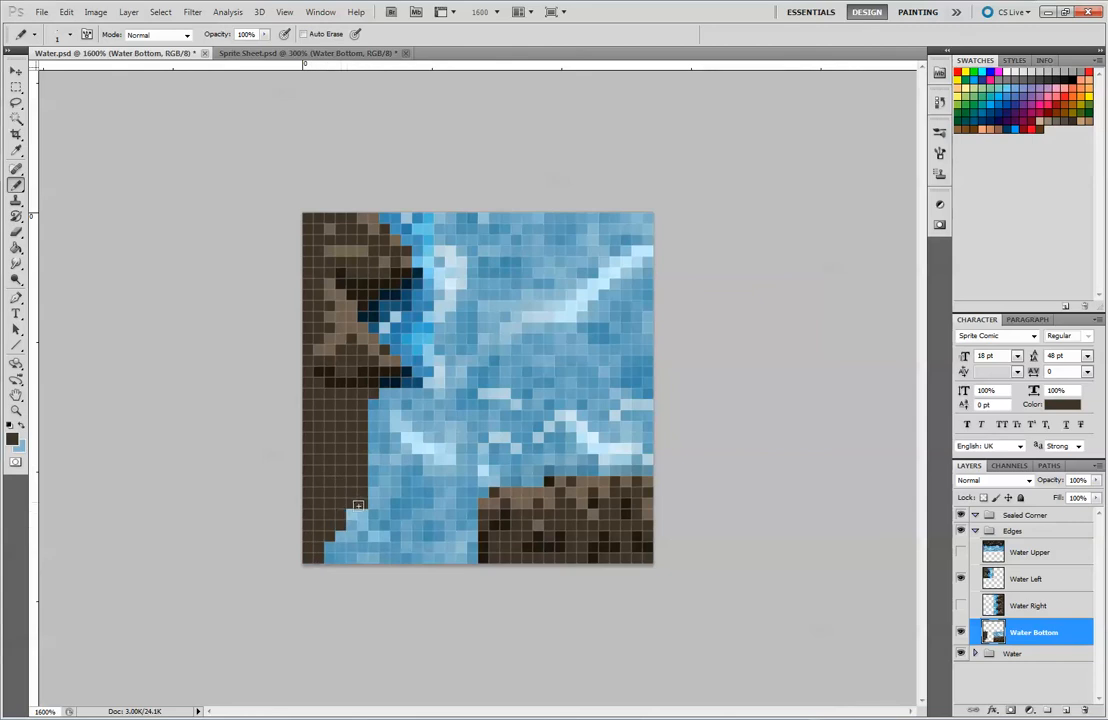
# Sample light brown from the bottom bank and fill the gap between the left bank and the bottom bank with it.
pyautogui.keyDown('alt'); pyautogui.click(522, 500); pyautogui.keyUp('alt')
pyautogui.moveTo(318, 560)
pyautogui.mouseDown()
pyautogui.moveTo(368, 517)
pyautogui.moveTo(395, 511)
pyautogui.moveTo(352, 523)
pyautogui.moveTo(419, 495)
pyautogui.moveTo(478, 492)
pyautogui.mouseUp()
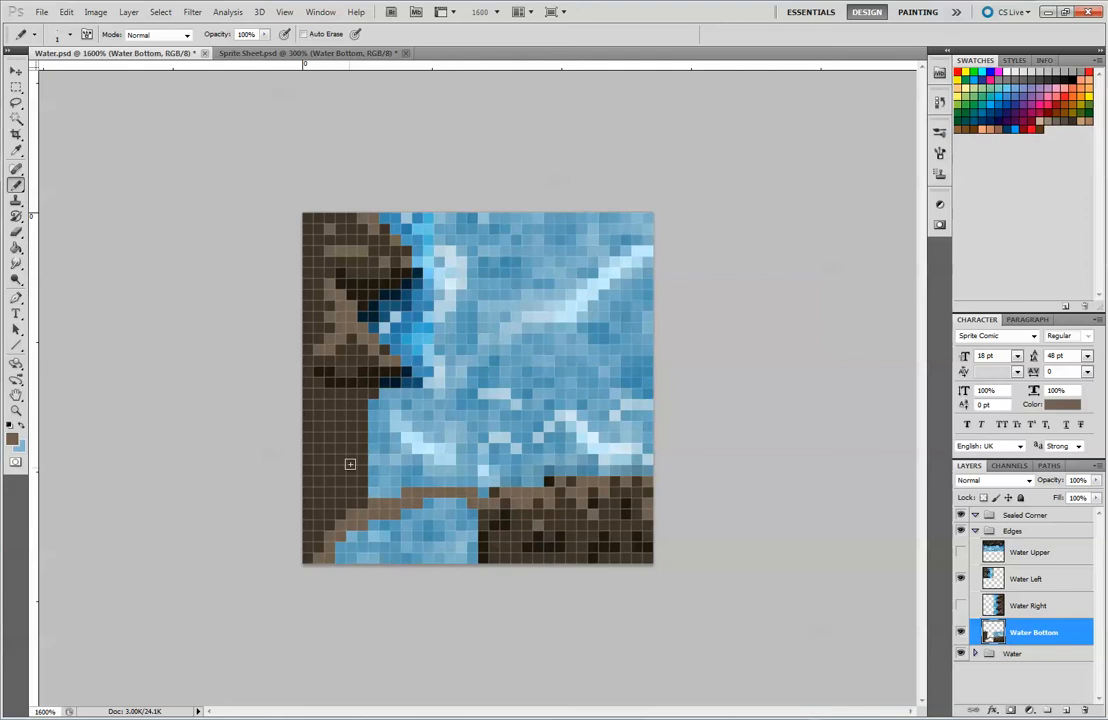
pyautogui.moveTo(392, 526)
pyautogui.mouseDown()
pyautogui.moveTo(344, 548)
pyautogui.moveTo(375, 518)
pyautogui.moveTo(363, 543)
pyautogui.moveTo(395, 540)
pyautogui.moveTo(400, 526)
pyautogui.moveTo(457, 499)
pyautogui.moveTo(459, 528)
pyautogui.moveTo(470, 531)
pyautogui.moveTo(436, 569)
pyautogui.moveTo(430, 523)
pyautogui.moveTo(368, 550)
pyautogui.mouseUp()
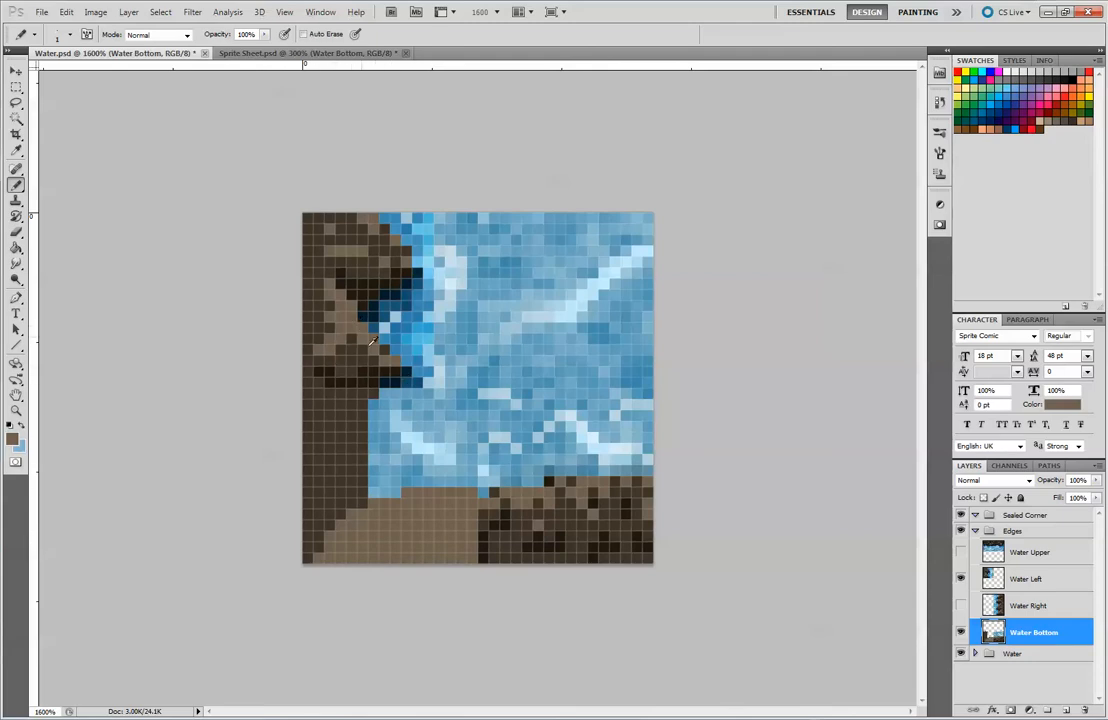
# Draw a light-brown ridge jutting diagonally from the left bank into the water and fill behind it with dark brown.
pyautogui.moveTo(340, 393); pyautogui.dragTo(374, 415)
pyautogui.moveTo(379, 412)
pyautogui.mouseDown()
pyautogui.moveTo(408, 436)
pyautogui.moveTo(404, 451)
pyautogui.moveTo(395, 434)
pyautogui.moveTo(409, 458)
pyautogui.moveTo(355, 461)
pyautogui.moveTo(338, 435)
pyautogui.moveTo(414, 458)
pyautogui.mouseUp()
pyautogui.keyDown('alt'); pyautogui.click(331, 431); pyautogui.keyUp('alt')
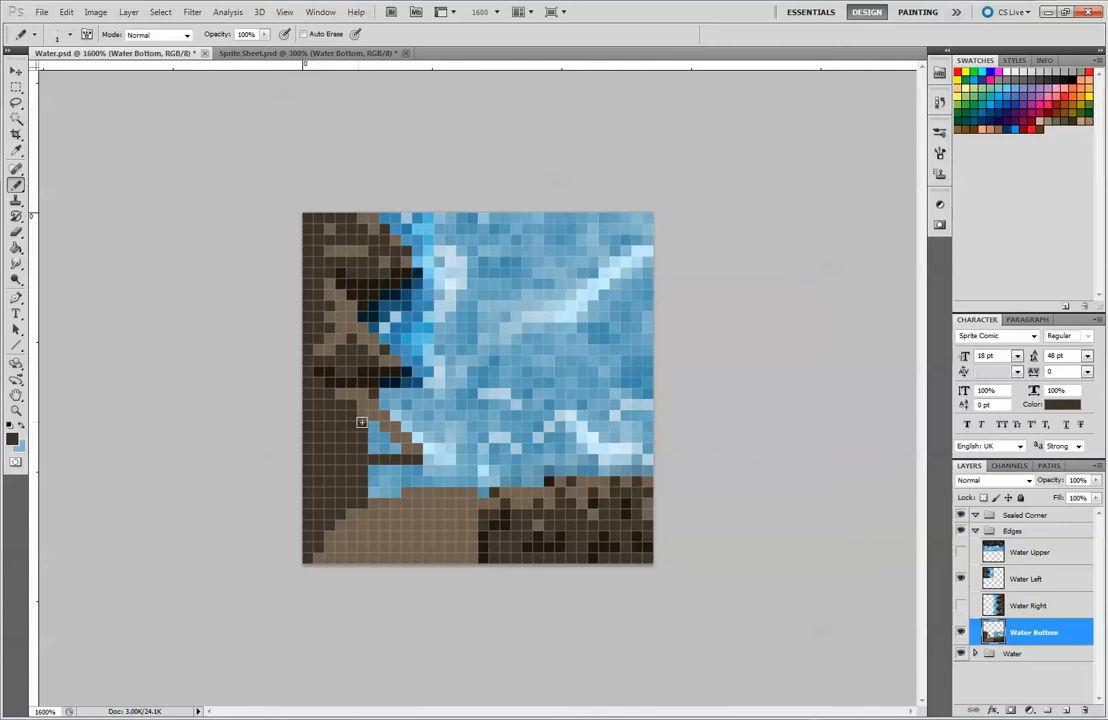
pyautogui.moveTo(374, 436); pyautogui.dragTo(412, 459)
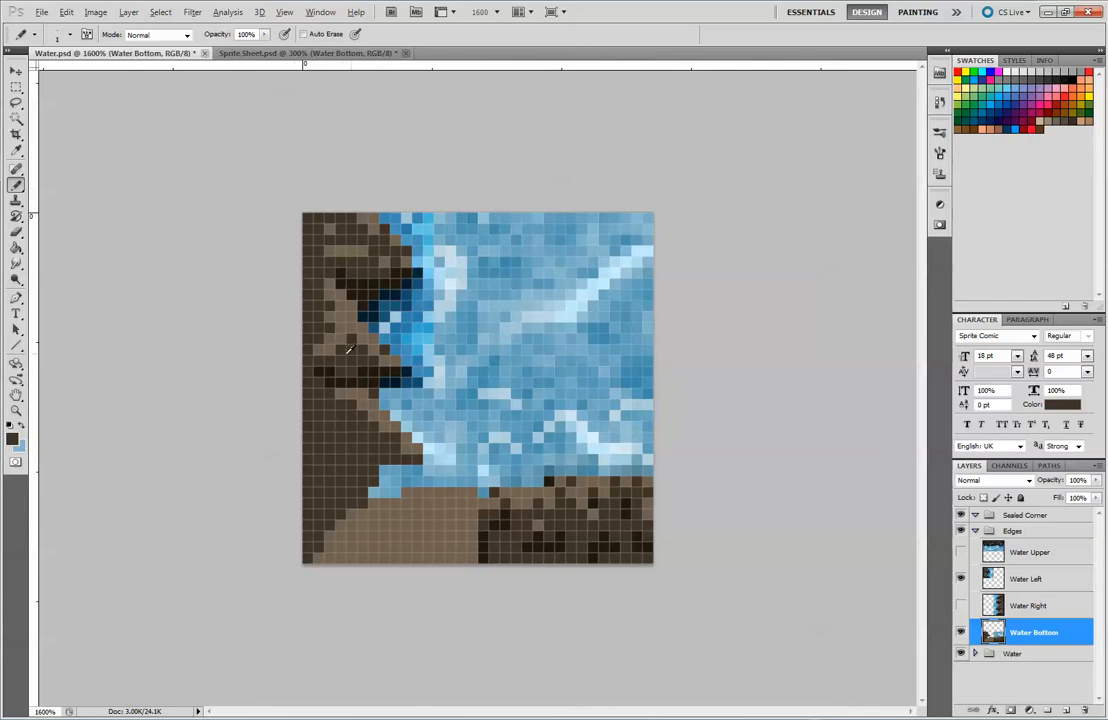
# Sample the darkest brown from the upper bank and shade the underside of the new ridge.
pyautogui.keyDown('alt'); pyautogui.click(372, 370); pyautogui.keyUp('alt')
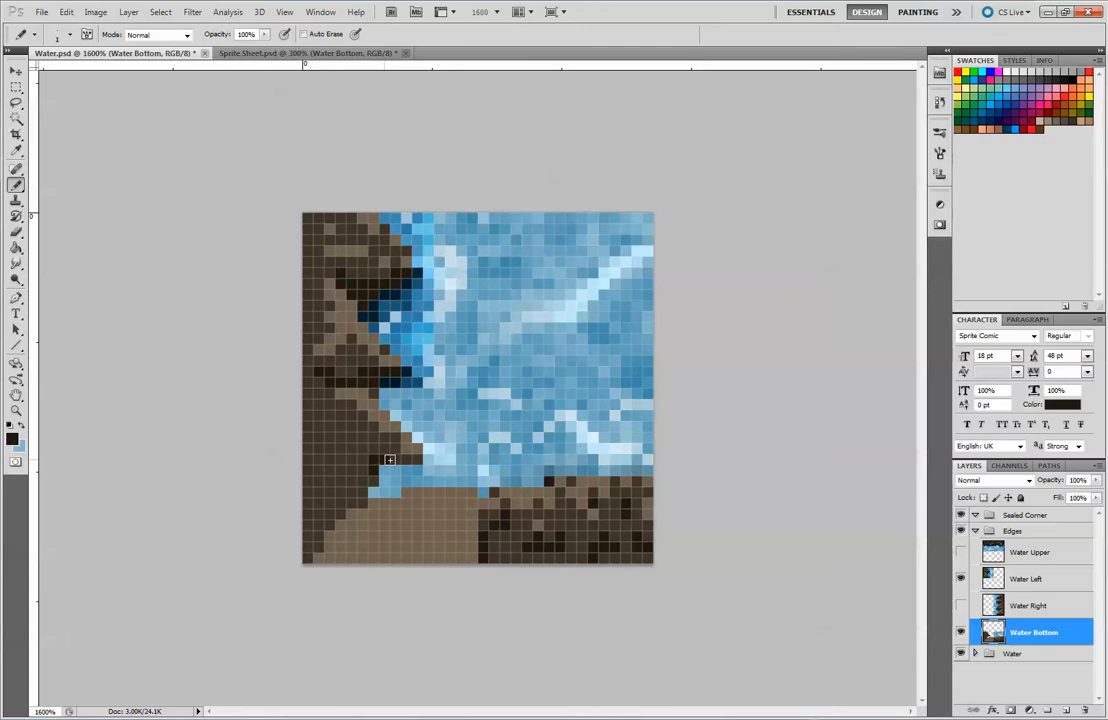
pyautogui.click(362, 467)
pyautogui.click(343, 471)
pyautogui.moveTo(329, 493); pyautogui.dragTo(319, 493)
pyautogui.click(309, 461)
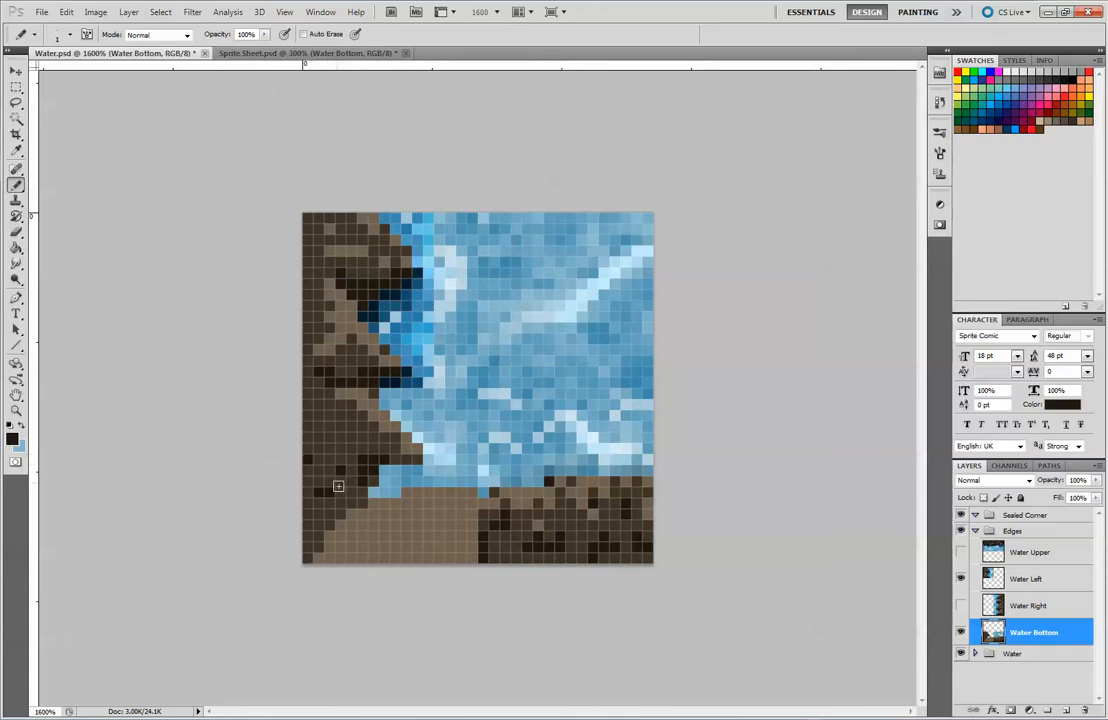
pyautogui.hotkey('ctrl', 'alt', 'z')
pyautogui.hotkey('ctrl', 'alt', 'z')
pyautogui.hotkey('ctrl', 'alt', 'z')
# Shade the diagonal boundary between the left bank and the light-brown bottom area with the darkest brown.
pyautogui.moveTo(364, 502); pyautogui.dragTo(324, 532)
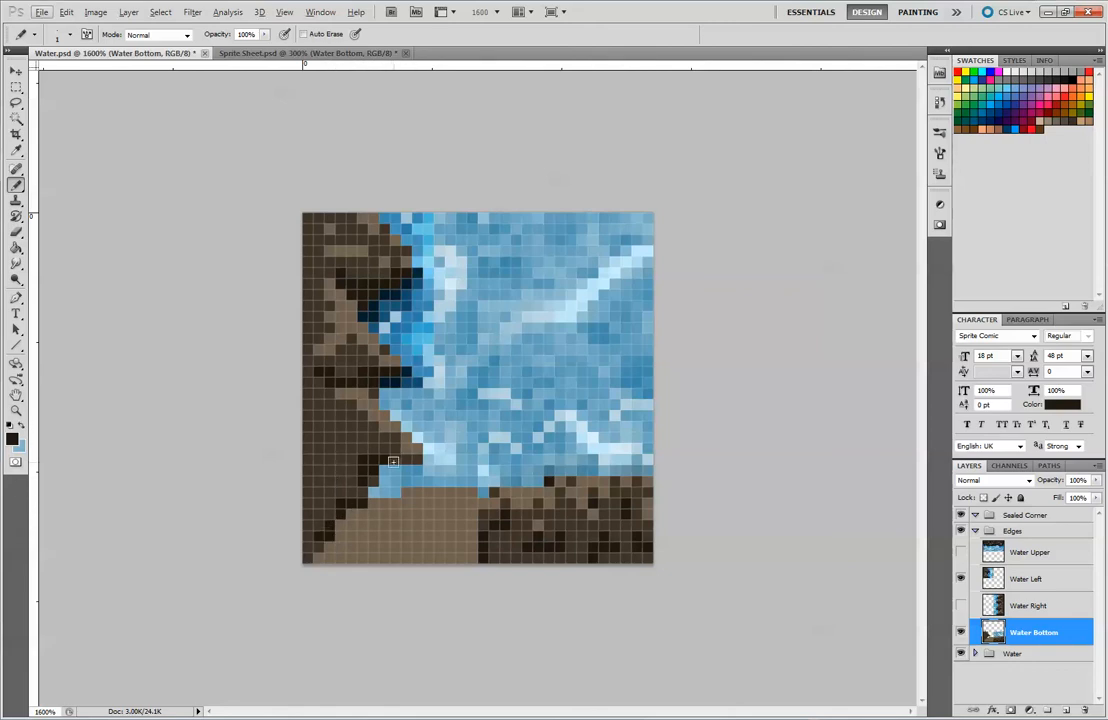
pyautogui.click(360, 489)
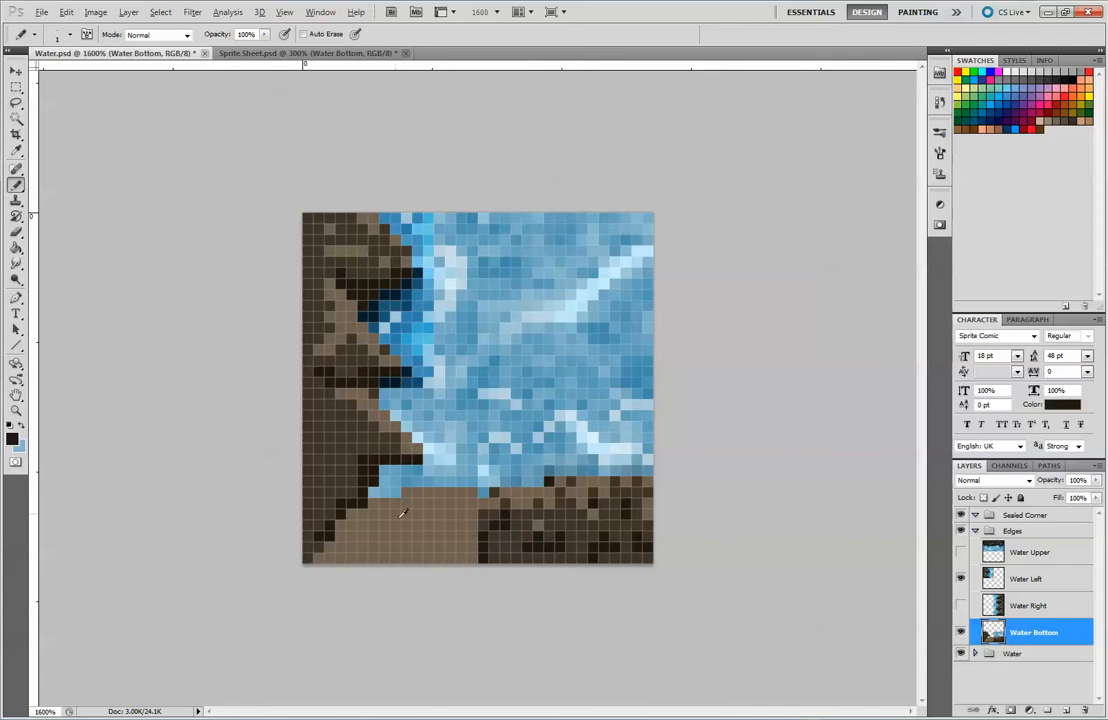
# Texture the corner's left bank with scattered light-brown and darkest-brown pixels.
pyautogui.keyDown('alt'); pyautogui.click(366, 458); pyautogui.keyUp('alt')
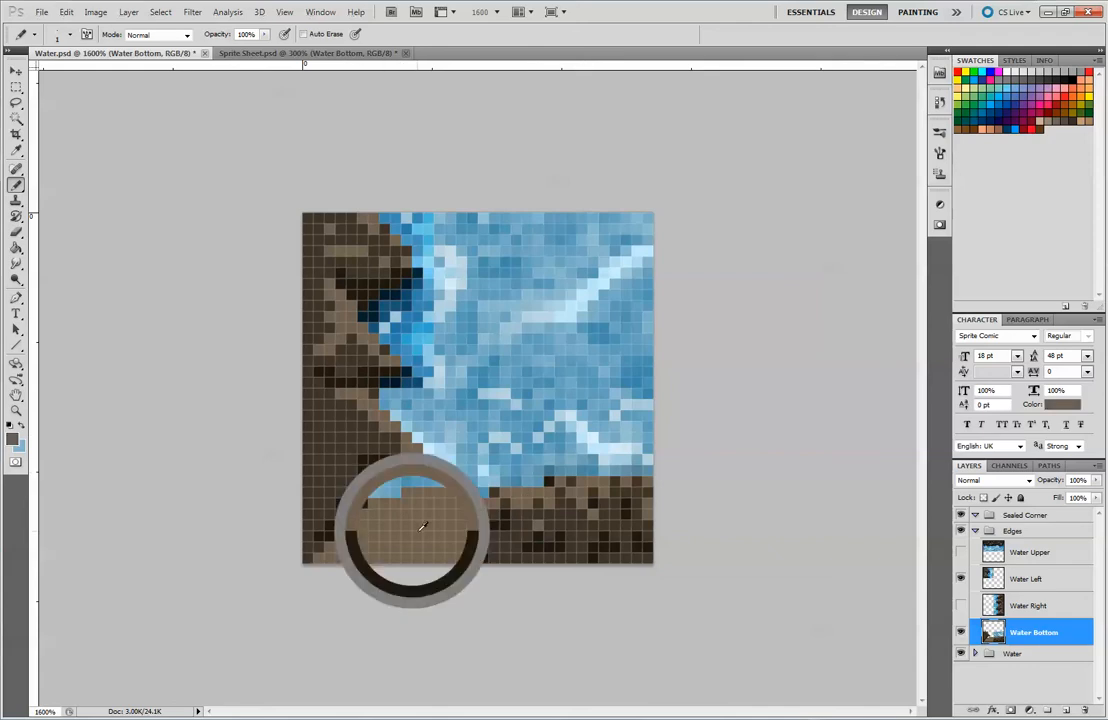
pyautogui.click(330, 405)
pyautogui.click(342, 436)
pyautogui.click(331, 458)
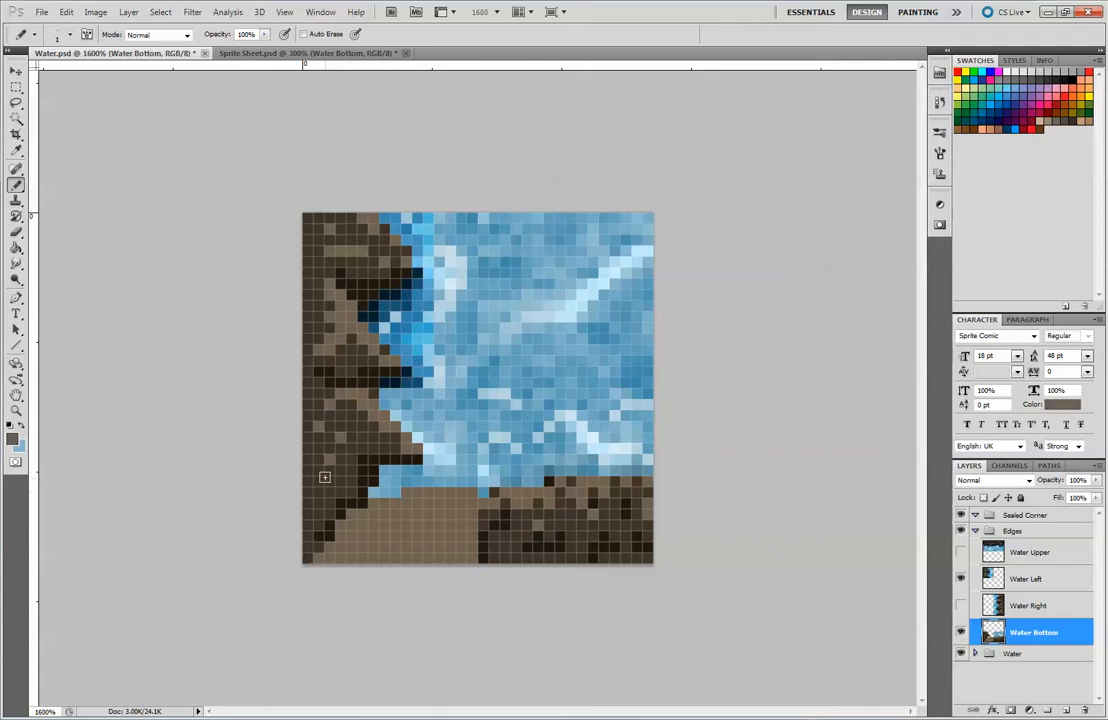
pyautogui.moveTo(321, 480); pyautogui.dragTo(331, 481)
pyautogui.keyDown('alt'); pyautogui.click(347, 461); pyautogui.keyUp('alt')
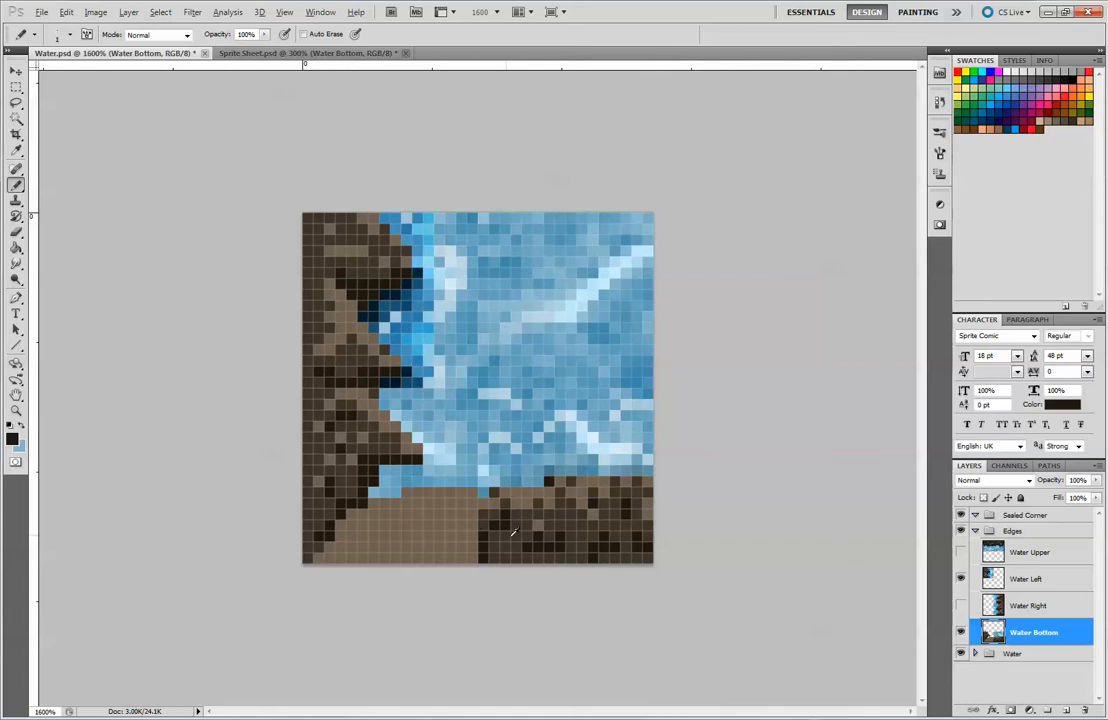
# Recolour the inside of the corner's bottom bank dark brown, keeping a light rim, and speckle it with the darkest brown.
pyautogui.moveTo(324, 560)
pyautogui.mouseDown()
pyautogui.moveTo(421, 532)
pyautogui.moveTo(388, 550)
pyautogui.moveTo(463, 554)
pyautogui.moveTo(470, 535)
pyautogui.moveTo(453, 520)
pyautogui.moveTo(379, 522)
pyautogui.moveTo(449, 504)
pyautogui.mouseUp()
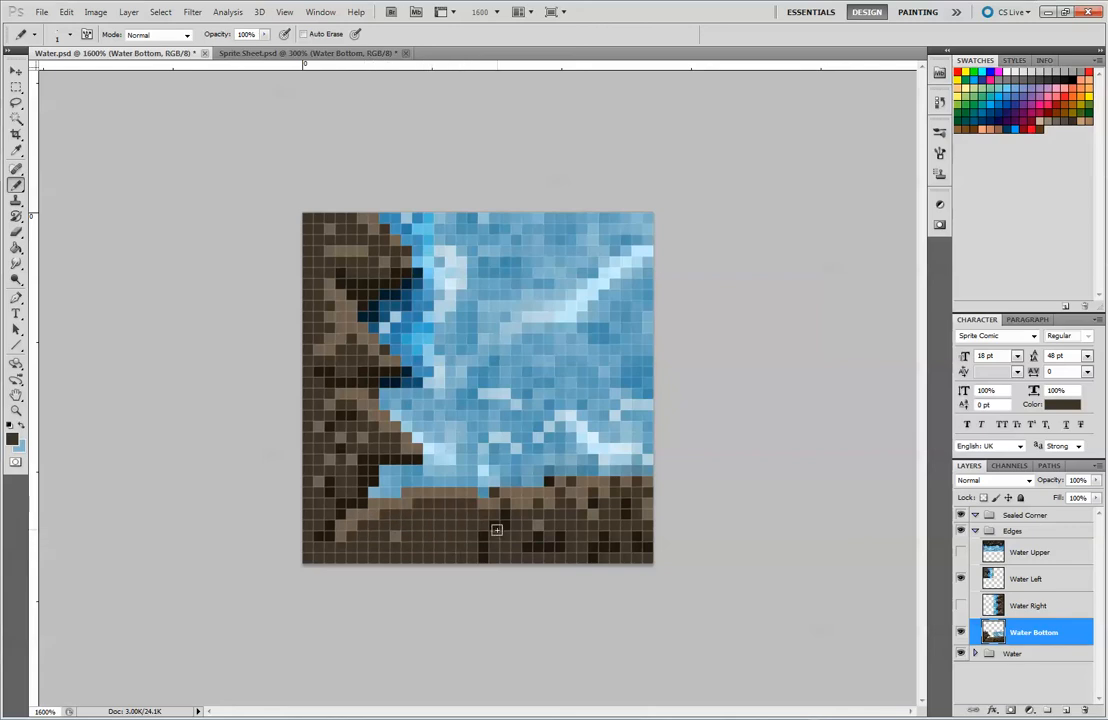
pyautogui.keyDown('alt'); pyautogui.click(418, 470); pyautogui.keyUp('alt')
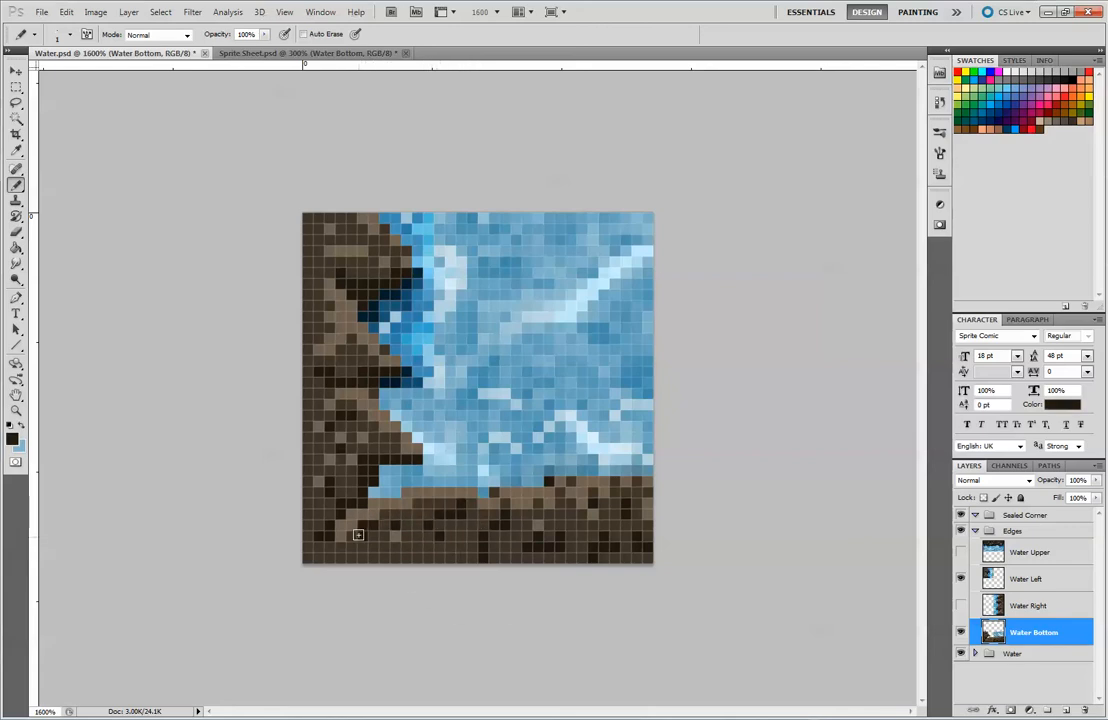
# Sample light brown and scatter highlight pixels below the rim of the corner's bottom bank.
pyautogui.keyDown('alt'); pyautogui.click(398, 532); pyautogui.keyUp('alt')
pyautogui.click(414, 516)
pyautogui.click(384, 516)
pyautogui.click(384, 538)
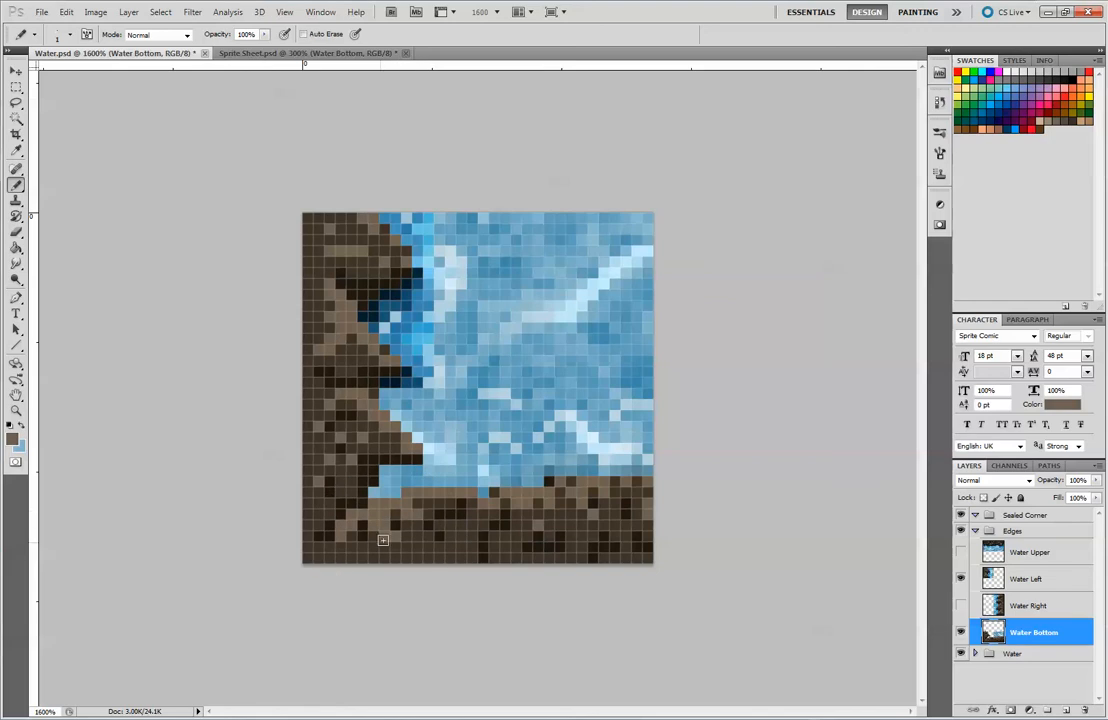
pyautogui.click(439, 512)
pyautogui.click(473, 515)
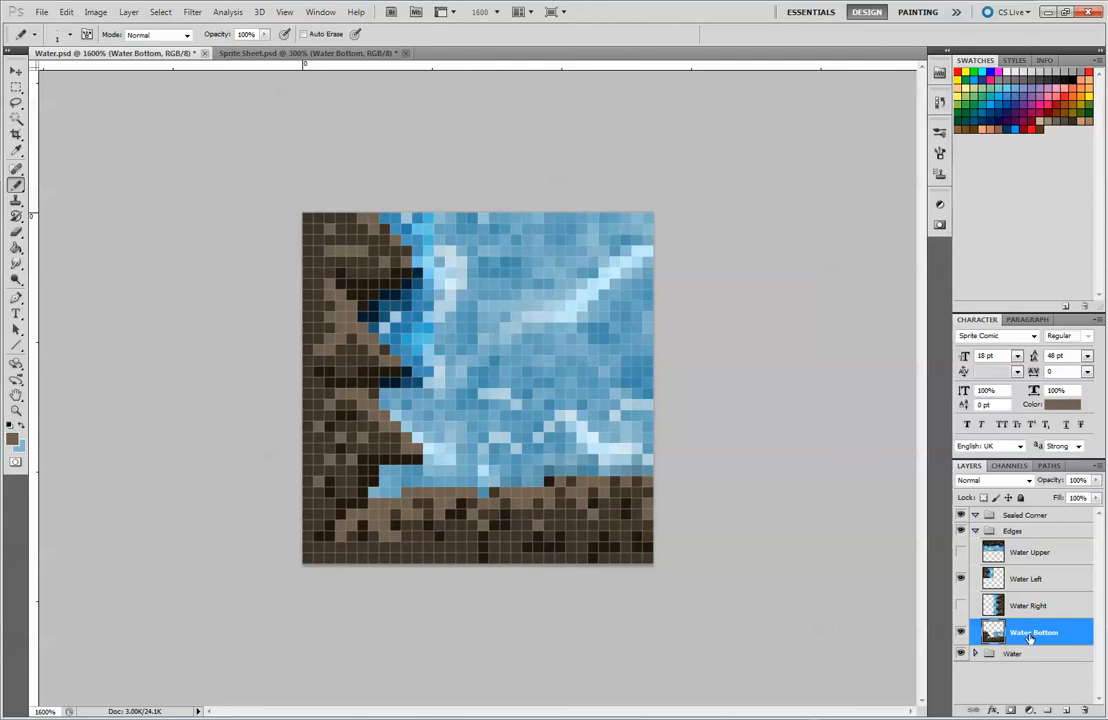
# Check which layer holds the painted corner, select its 16 × 16 px area and remove it from the Water Bottom layer.
pyautogui.click(961, 633)
pyautogui.click(961, 633)
pyautogui.click(19, 92)
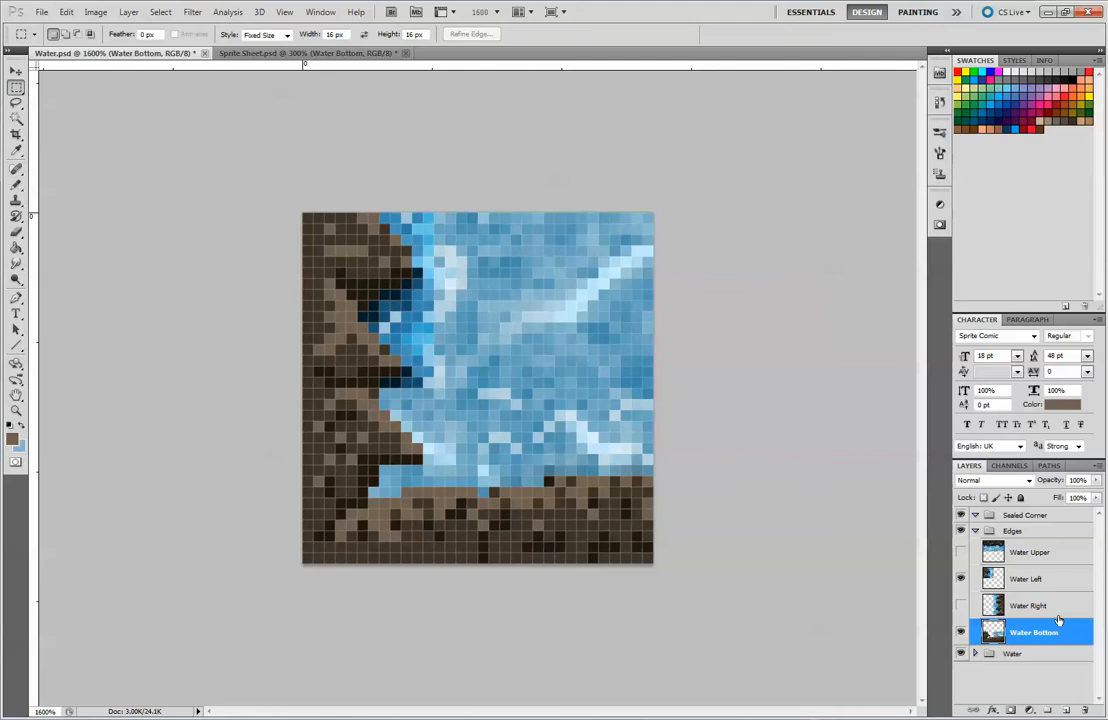
pyautogui.click(303, 390)
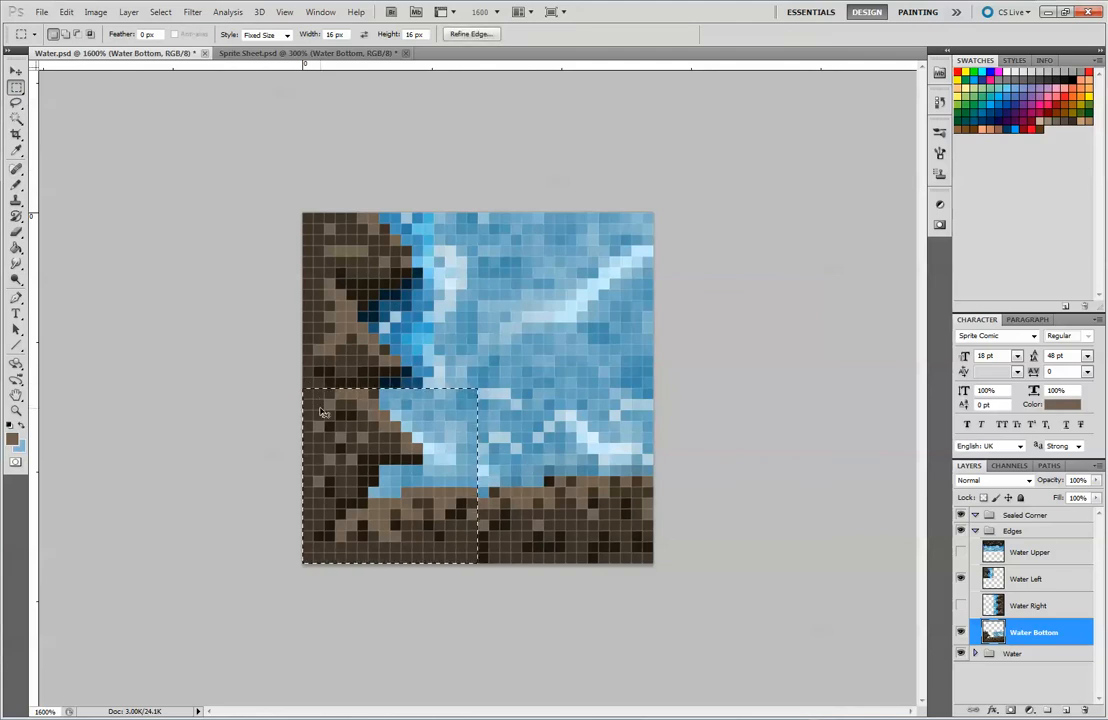
pyautogui.press('Delete')
pyautogui.hotkey('ctrl', 'd')
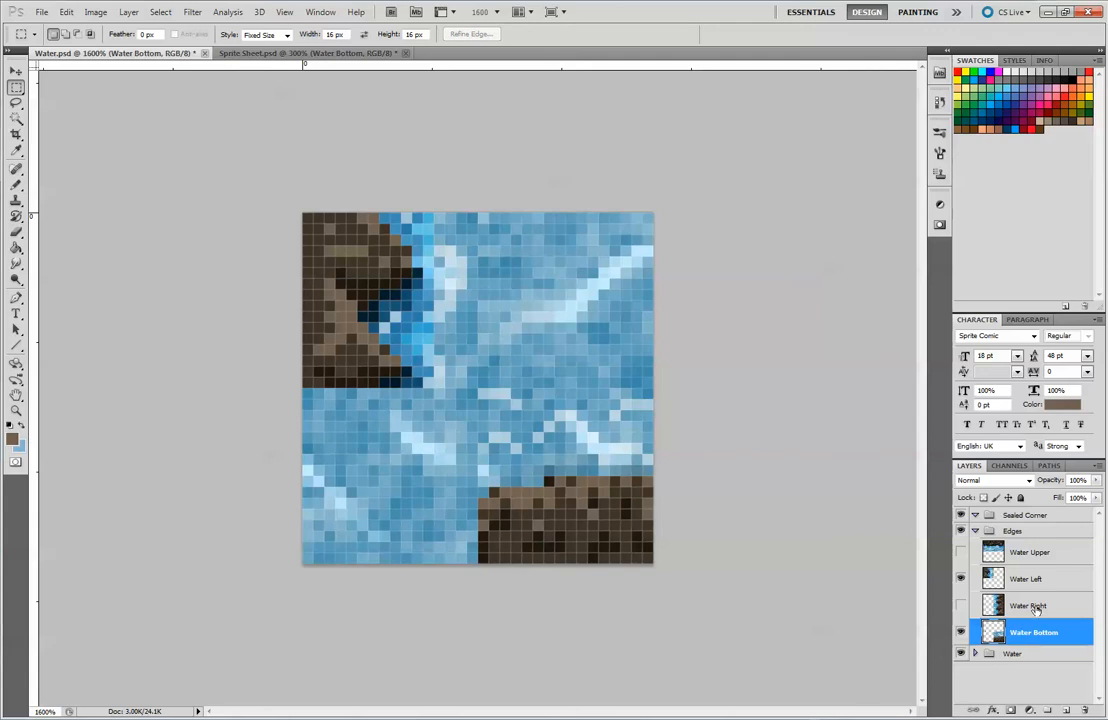
# Paste the cut corner onto a new layer above the Edges group and move it into the canvas's bottom-left corner.
pyautogui.click(1068, 710)
pyautogui.moveTo(1022, 636); pyautogui.dragTo(1022, 528)
pyautogui.click(976, 557)
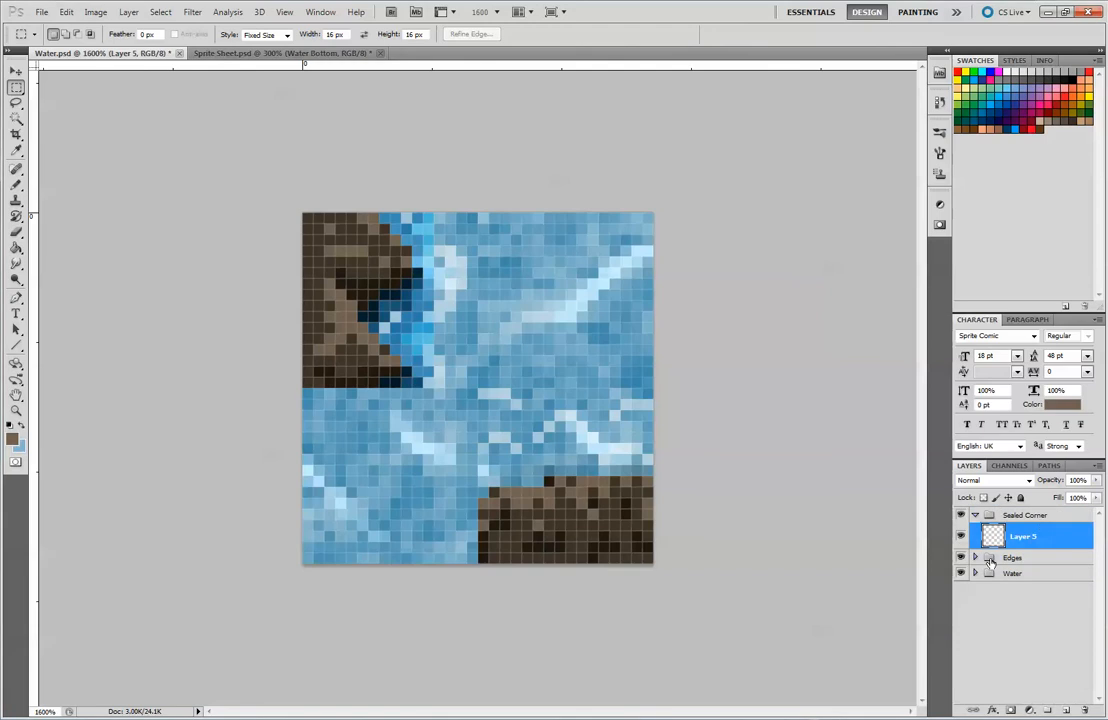
pyautogui.hotkey('ctrl', 'v')
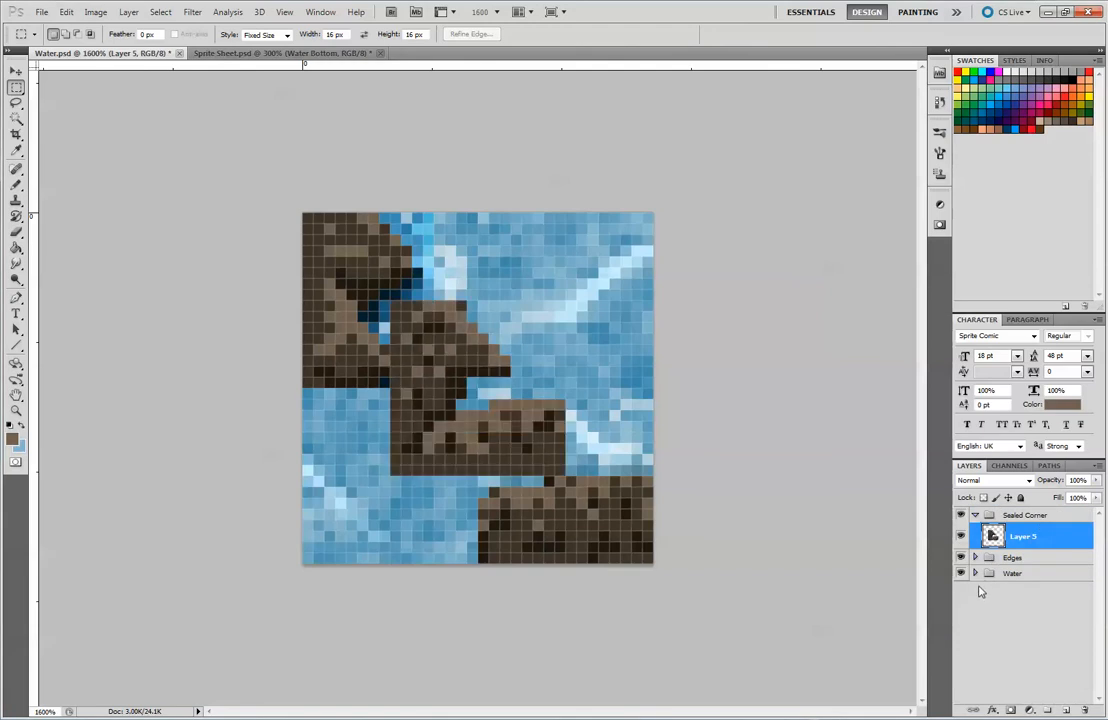
pyautogui.click(16, 72)
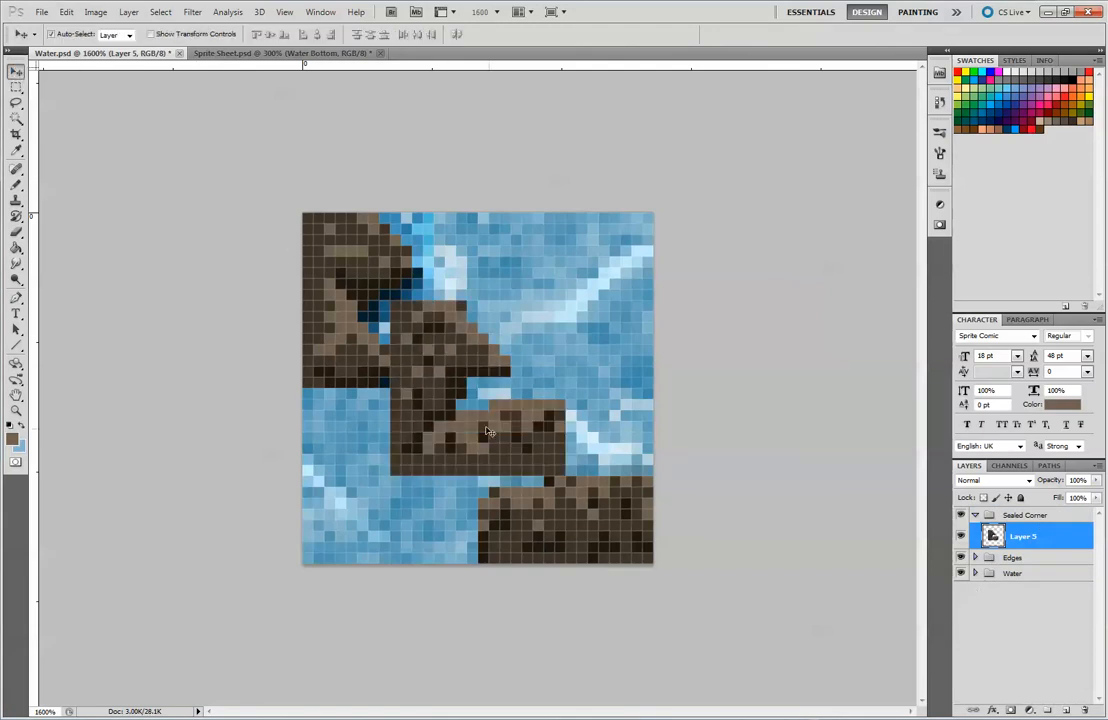
pyautogui.moveTo(489, 432); pyautogui.dragTo(369, 526)
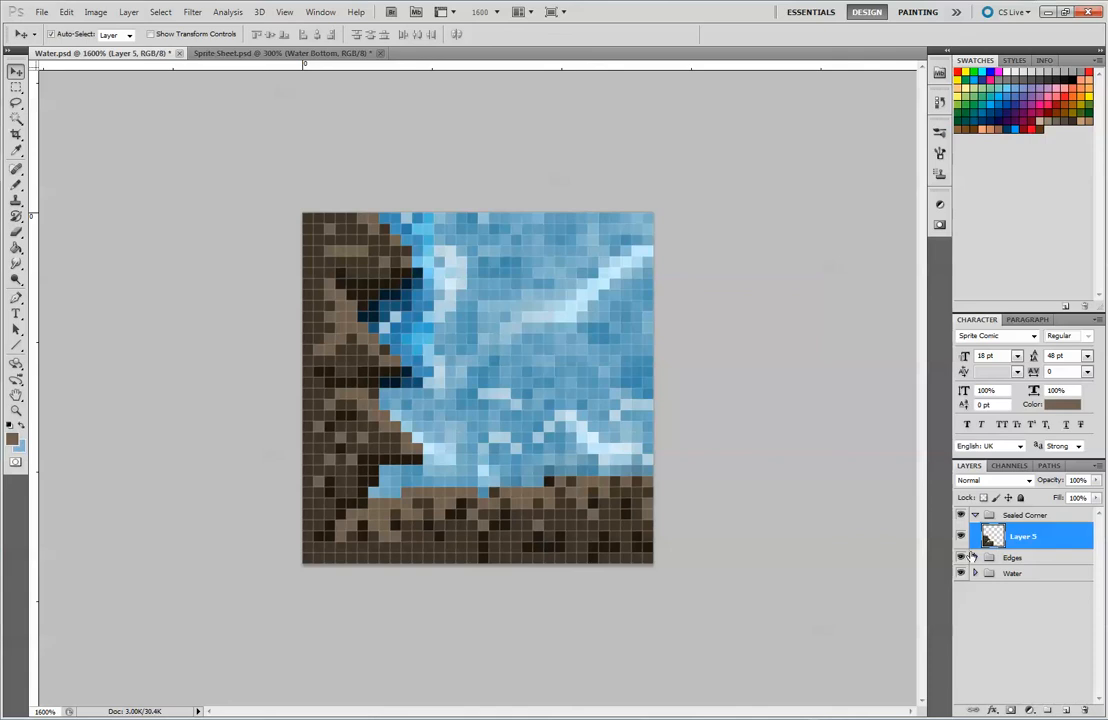
# Hide the Edges and Water groups and toggle the new corner layer to examine its painted pixels in isolation.
pyautogui.hotkey('ctrl', '+')
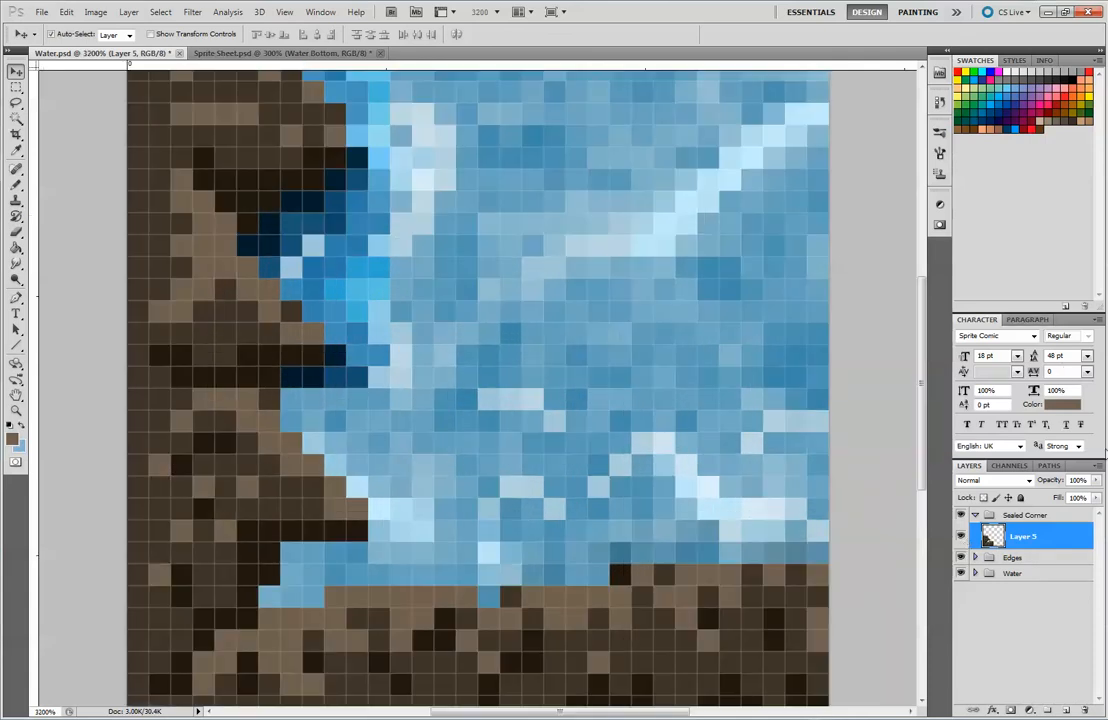
pyautogui.click(960, 557)
pyautogui.click(960, 573)
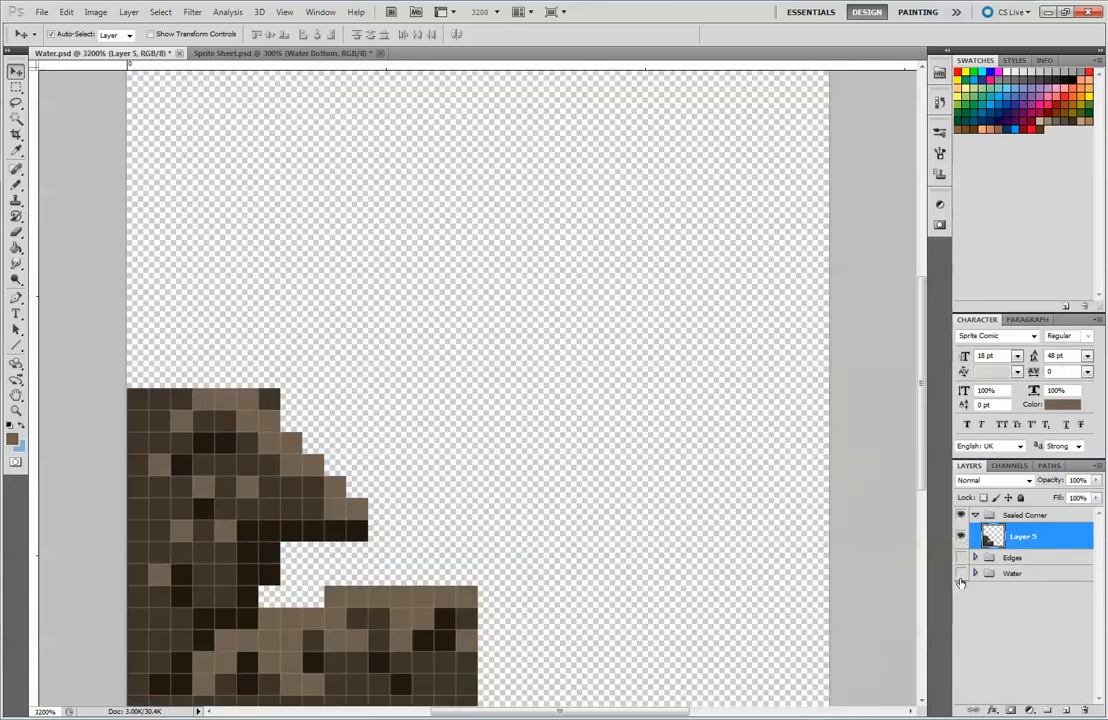
pyautogui.hotkey('ctrl', '-')
pyautogui.hotkey('ctrl', '-')
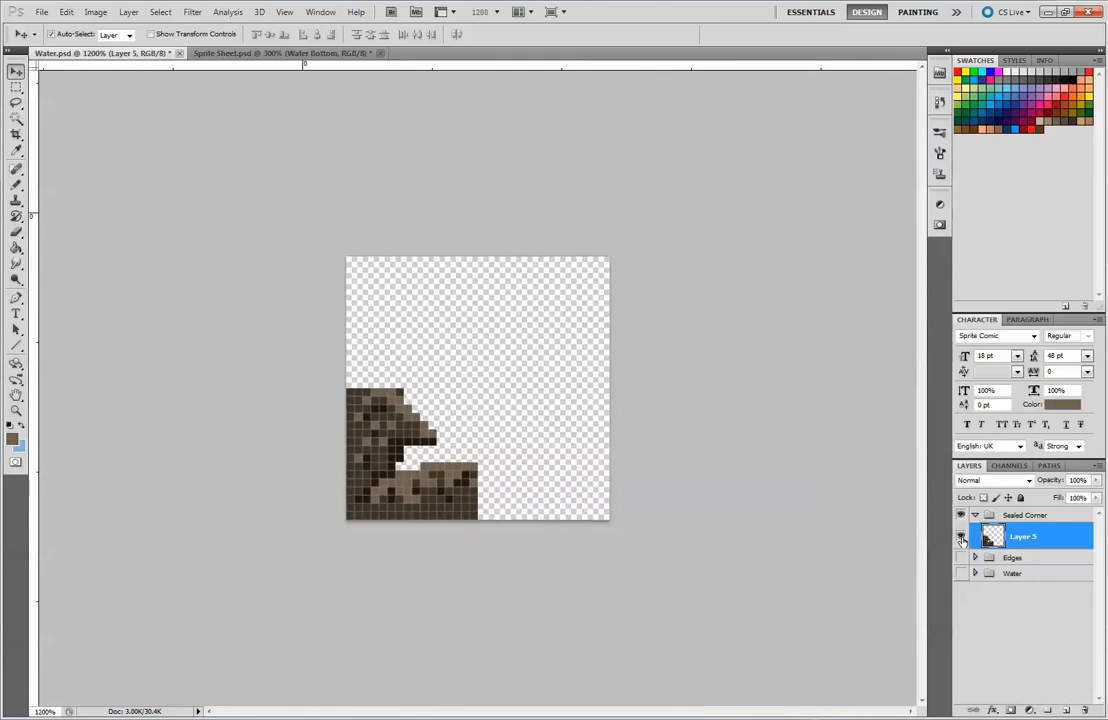
pyautogui.click(960, 537)
pyautogui.click(960, 537)
# Show the Edges group again and toggle the Water group to compare the corner with and without water behind it.
pyautogui.click(961, 557)
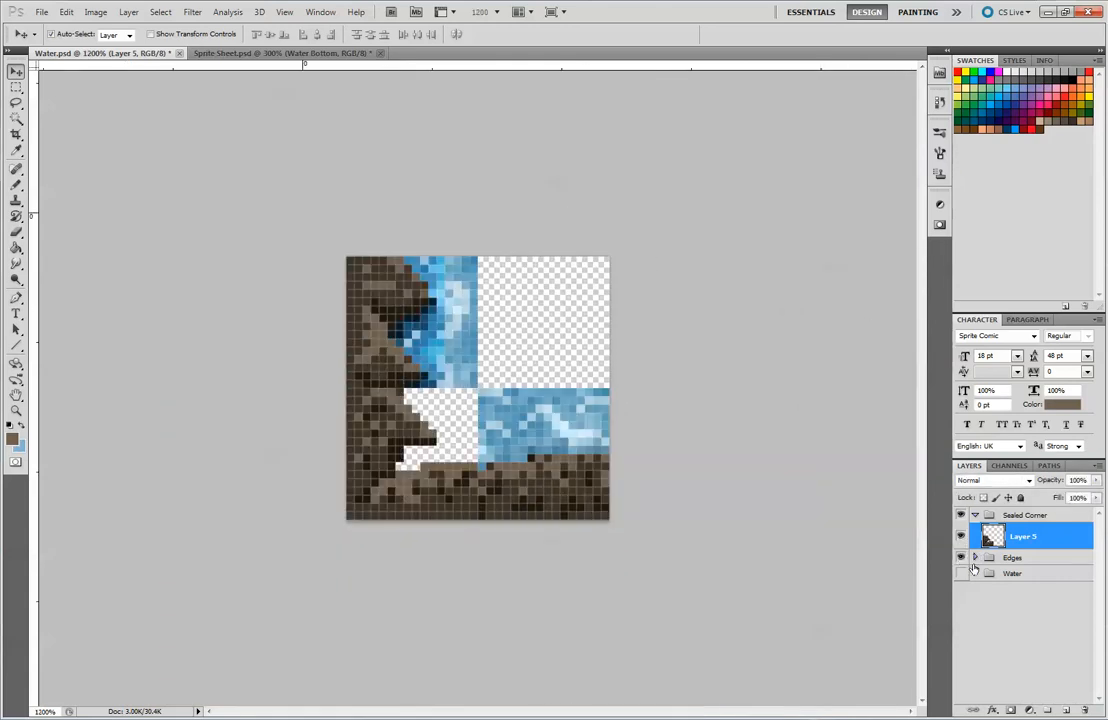
pyautogui.click(975, 557)
pyautogui.click(975, 558)
pyautogui.click(960, 574)
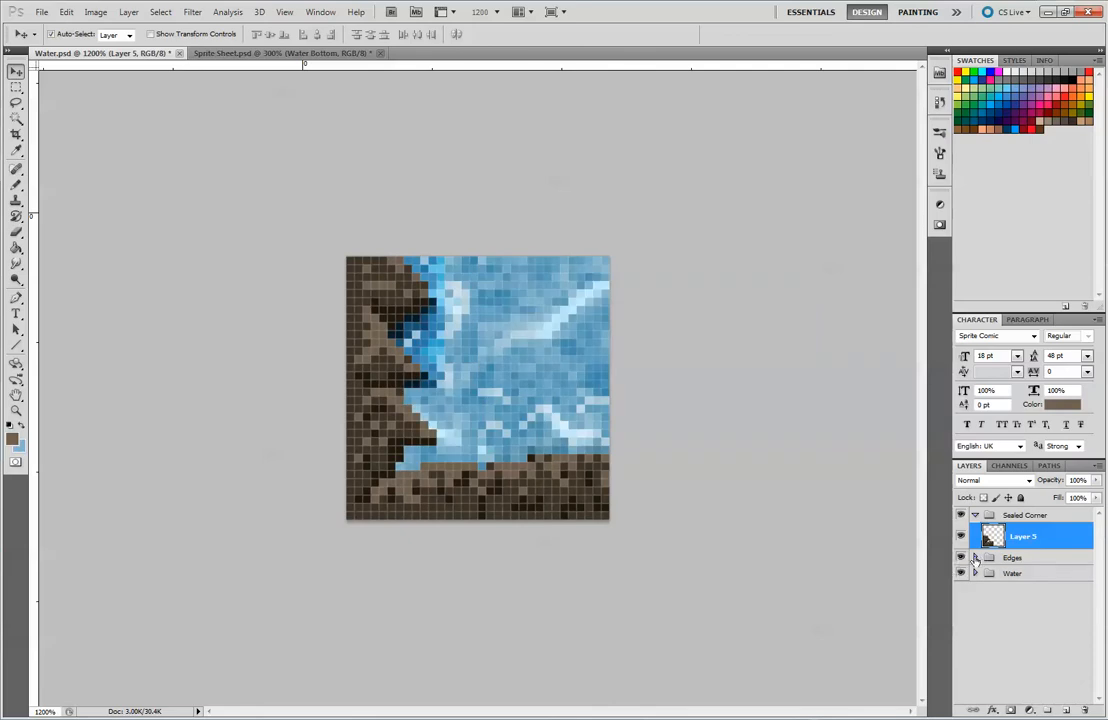
pyautogui.click(975, 558)
pyautogui.click(975, 558)
pyautogui.click(961, 574)
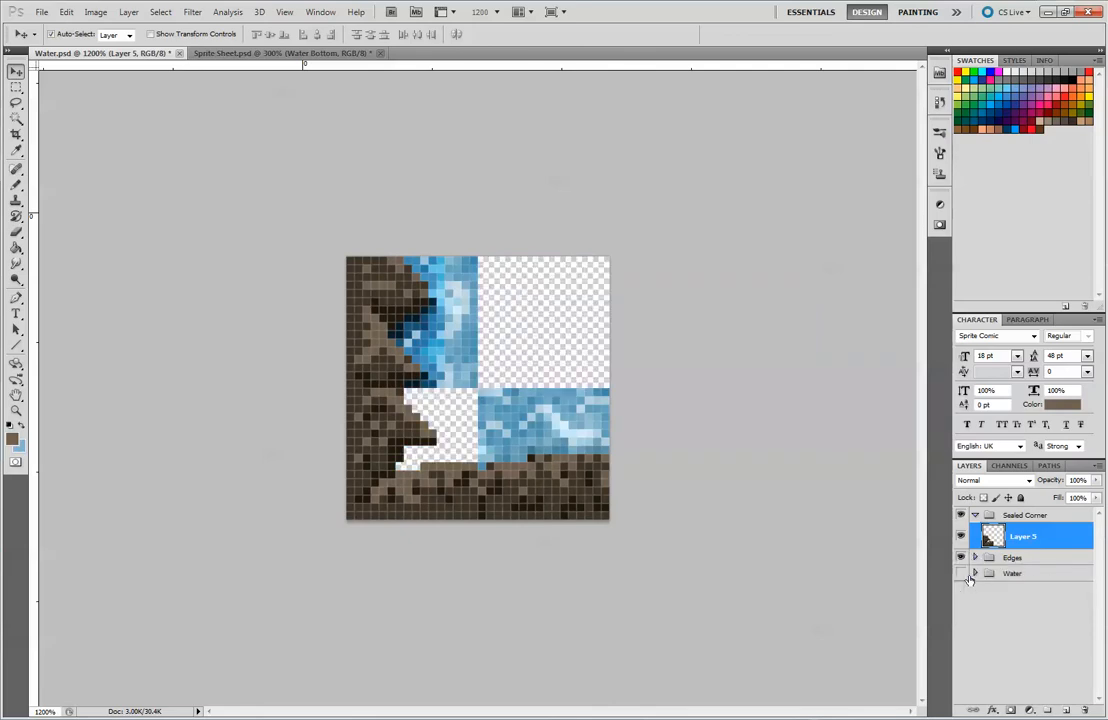
pyautogui.click(961, 574)
pyautogui.click(961, 574)
pyautogui.click(961, 574)
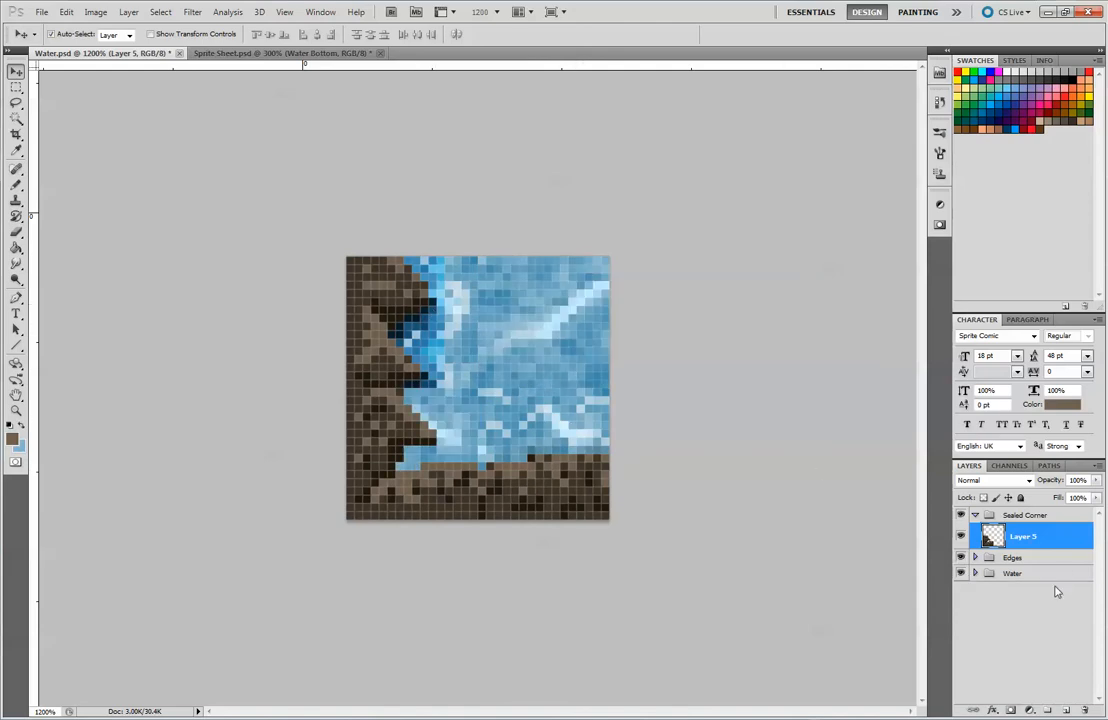
# Inspect the layers inside the Water and Edges groups, collapse both groups and reselect the corner layer.
pyautogui.click(975, 573)
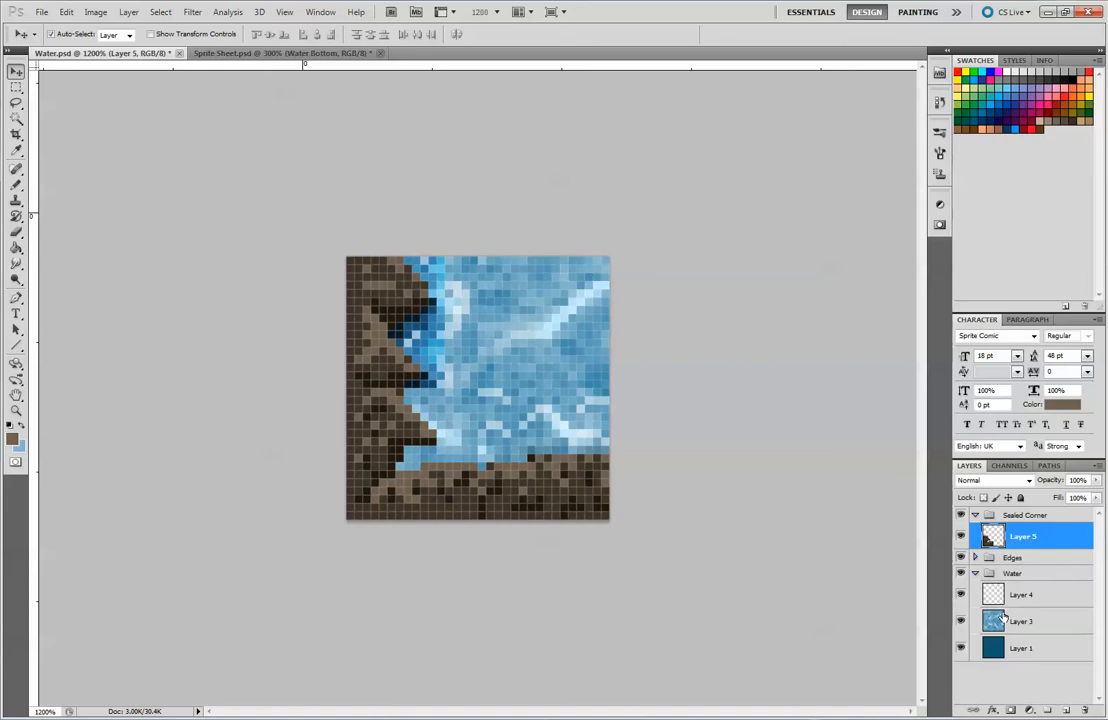
pyautogui.click(975, 573)
pyautogui.click(985, 557)
pyautogui.click(975, 557)
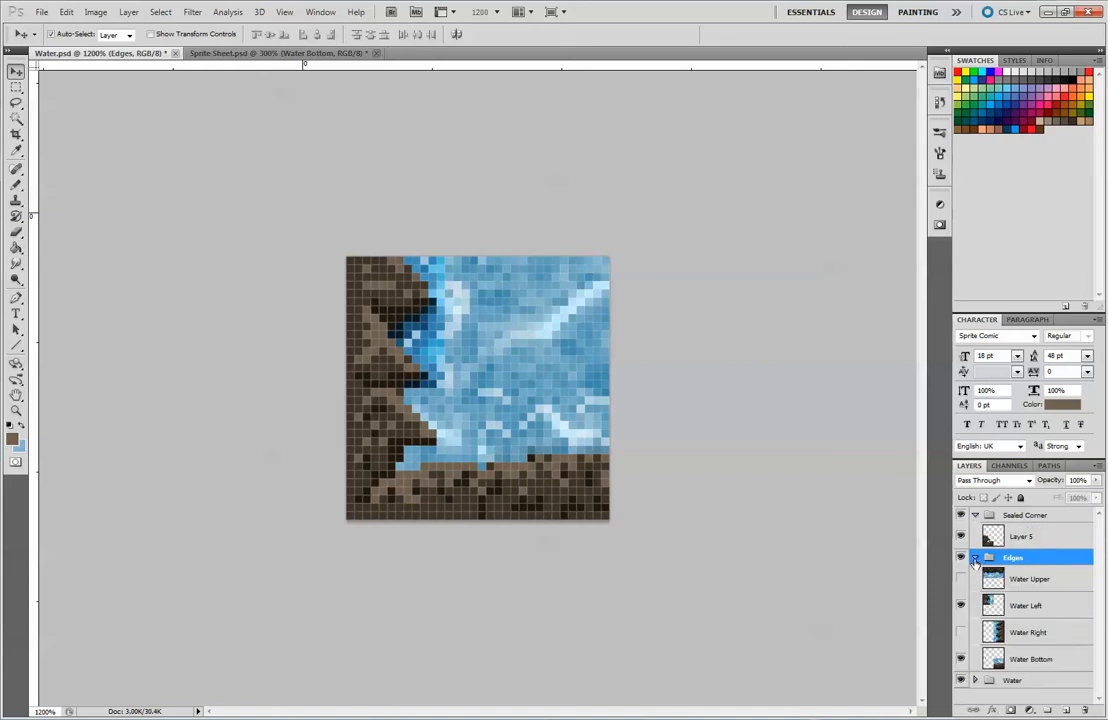
pyautogui.click(1010, 580)
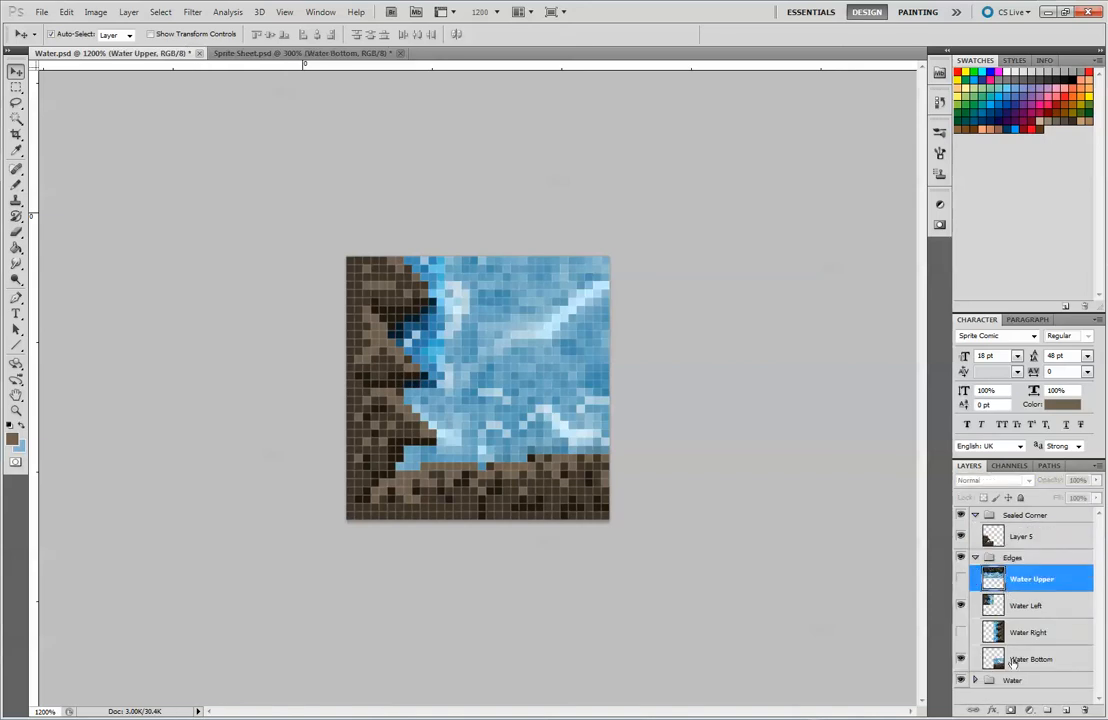
pyautogui.click(1005, 658)
pyautogui.press('alt')
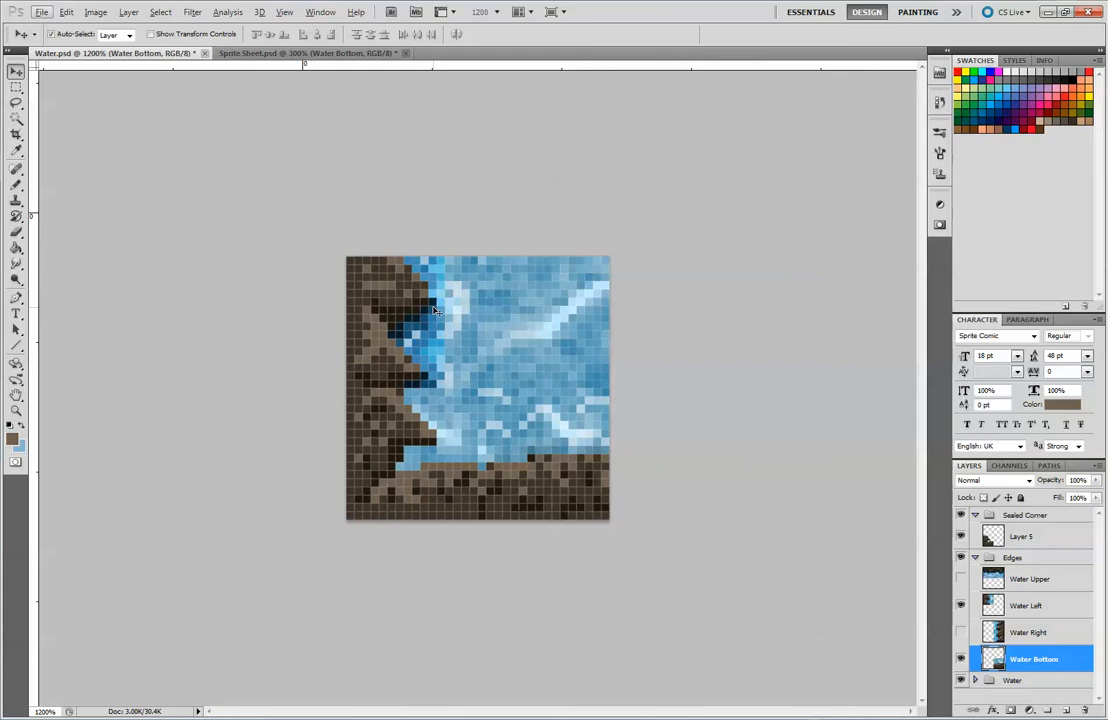
pyautogui.click(975, 557)
pyautogui.press('alt')
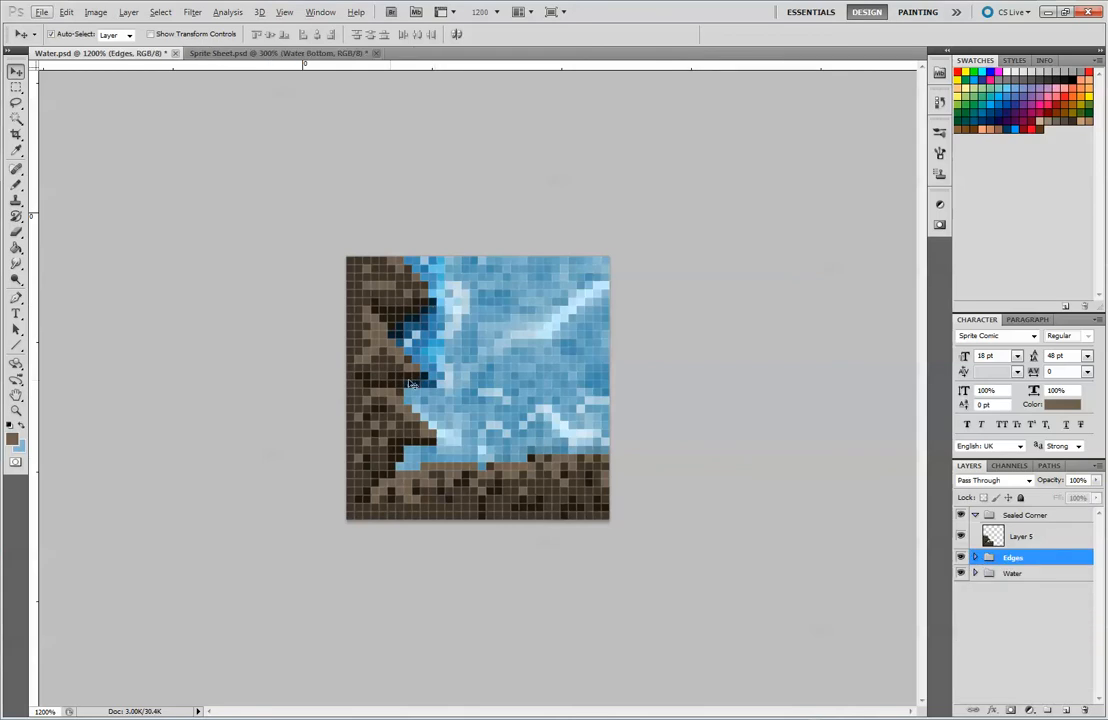
pyautogui.click(1030, 539)
pyautogui.click(13, 439)
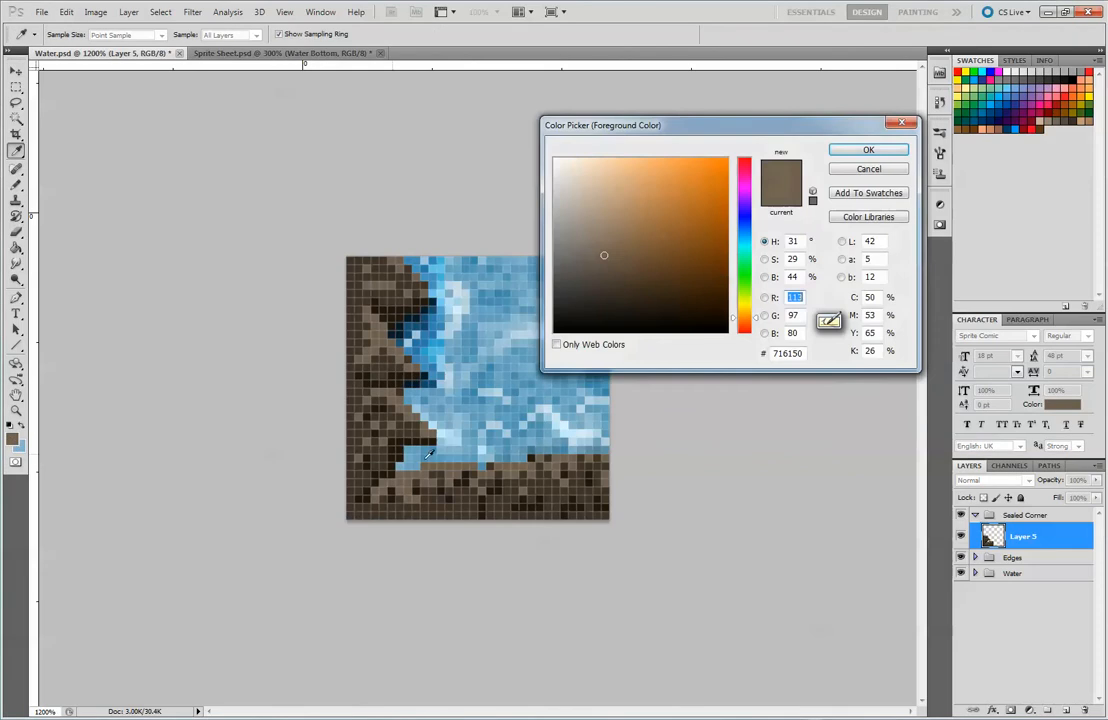
pyautogui.click(882, 172)
pyautogui.press('v')
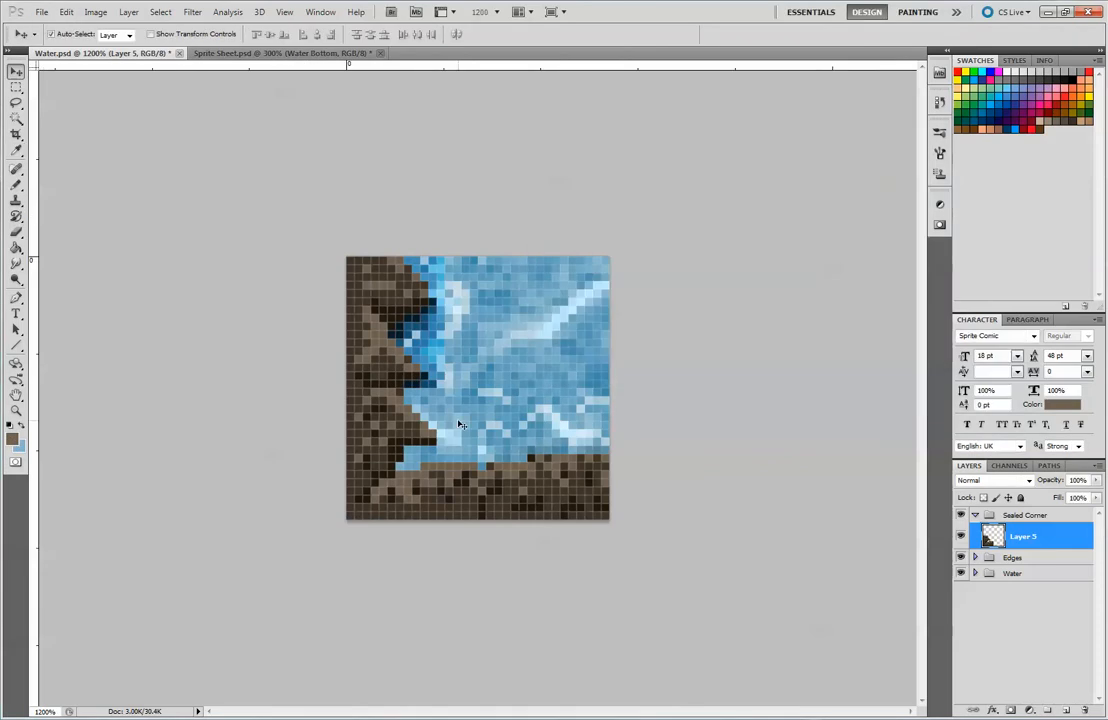
pyautogui.hotkey('ctrl', '+')
pyautogui.hotkey('ctrl', '+')
pyautogui.hotkey('ctrl', '+')
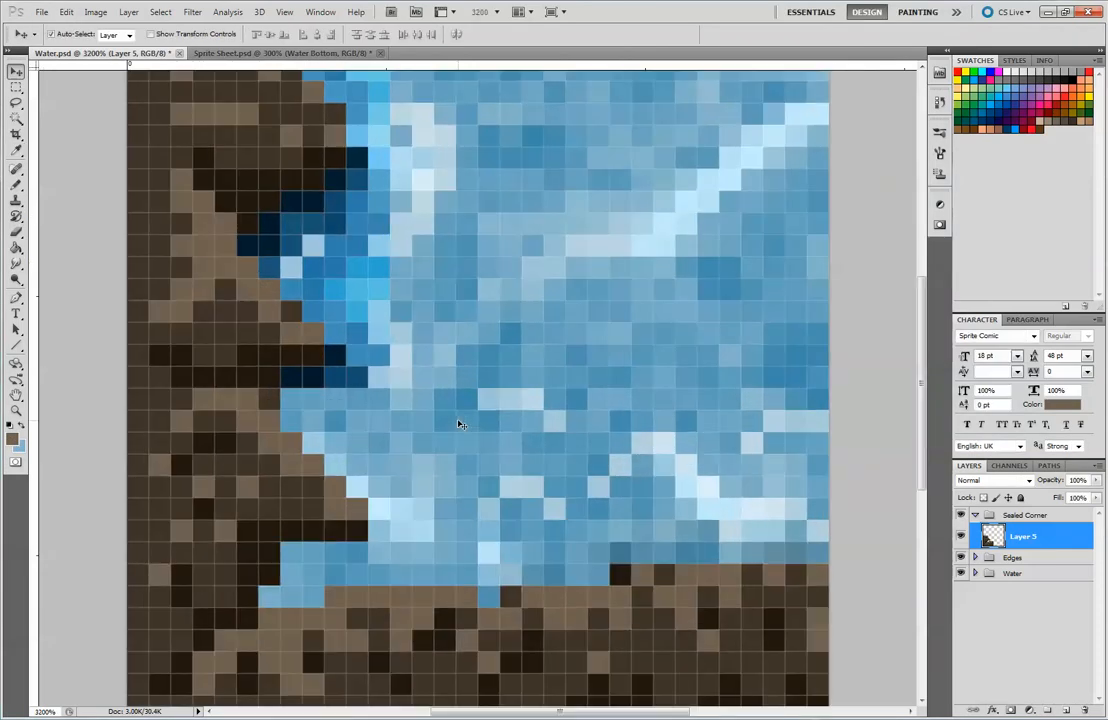
pyautogui.hotkey('ctrl', '-')
pyautogui.hotkey('ctrl', '-')
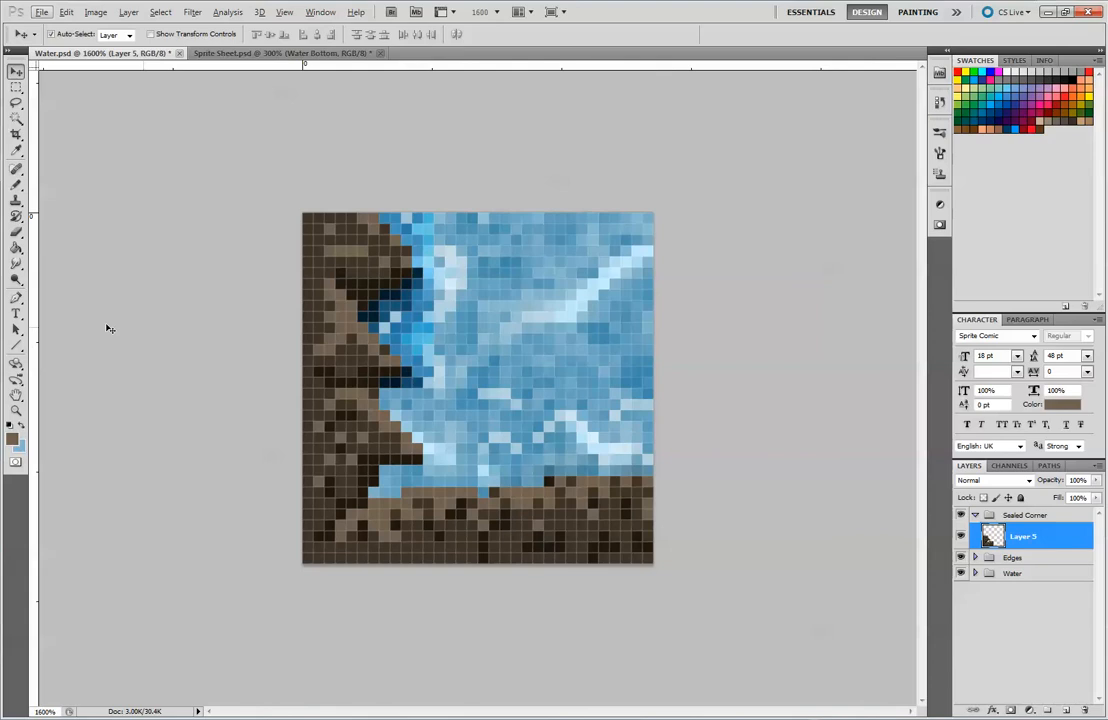
# With the Pencil, sample the darkest navy from the left edge's water and paint a shadow beneath the corner bank's overhang.
pyautogui.click(16, 185)
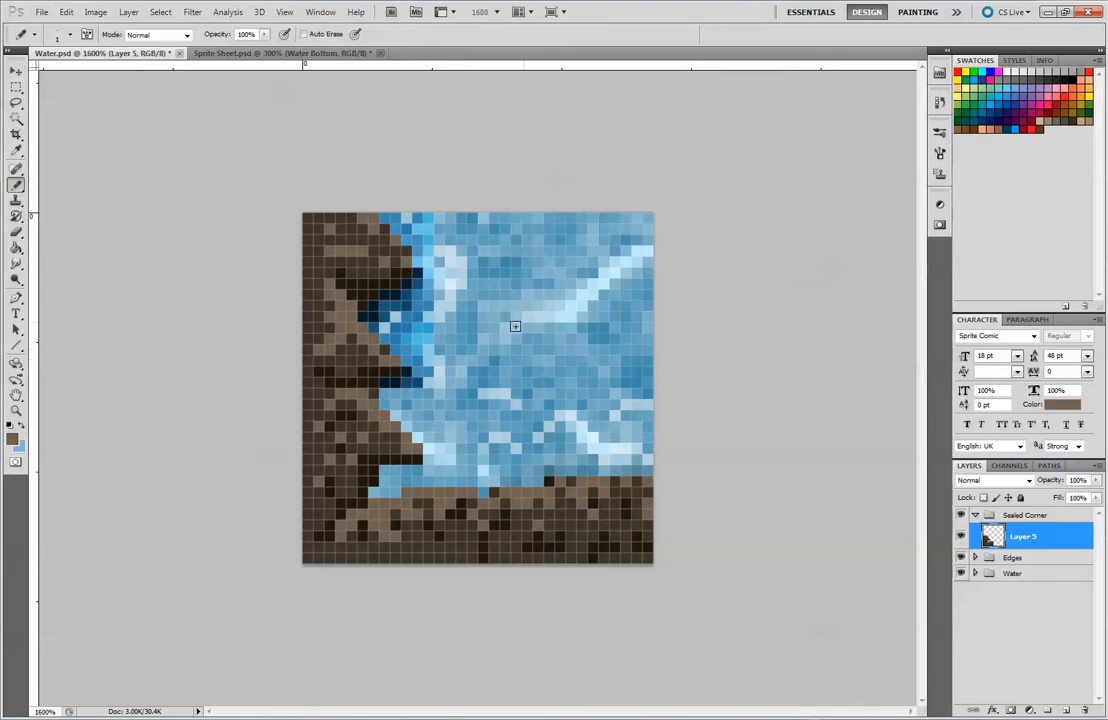
pyautogui.keyDown('alt'); pyautogui.click(400, 287); pyautogui.keyUp('alt')
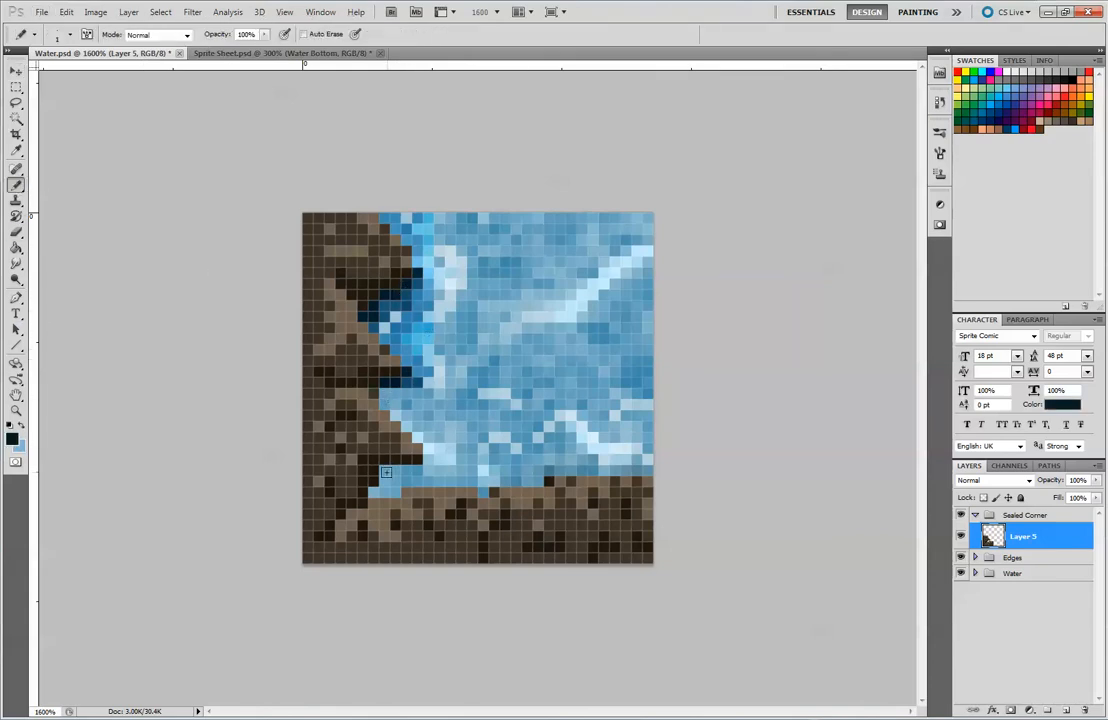
pyautogui.moveTo(386, 472); pyautogui.dragTo(429, 460)
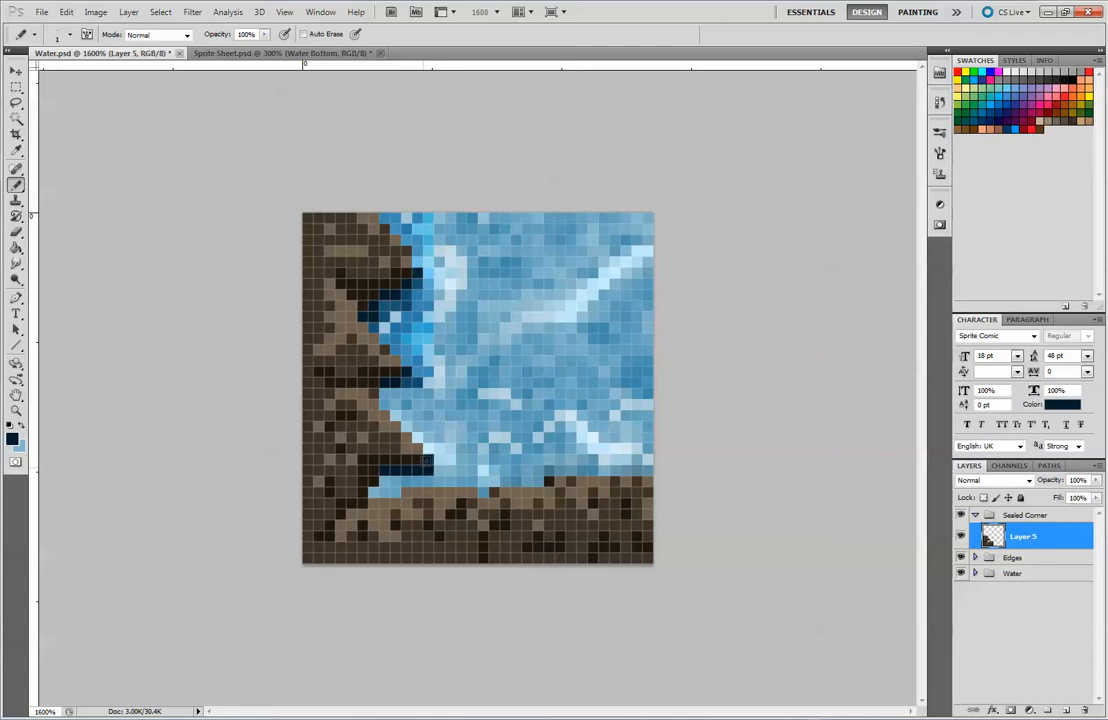
pyautogui.click(377, 487)
# Paint dark blue pixels below the overhang's navy shadow and darken the water at the overhang's tip.
pyautogui.keyDown('alt'); pyautogui.click(403, 340); pyautogui.keyUp('alt')
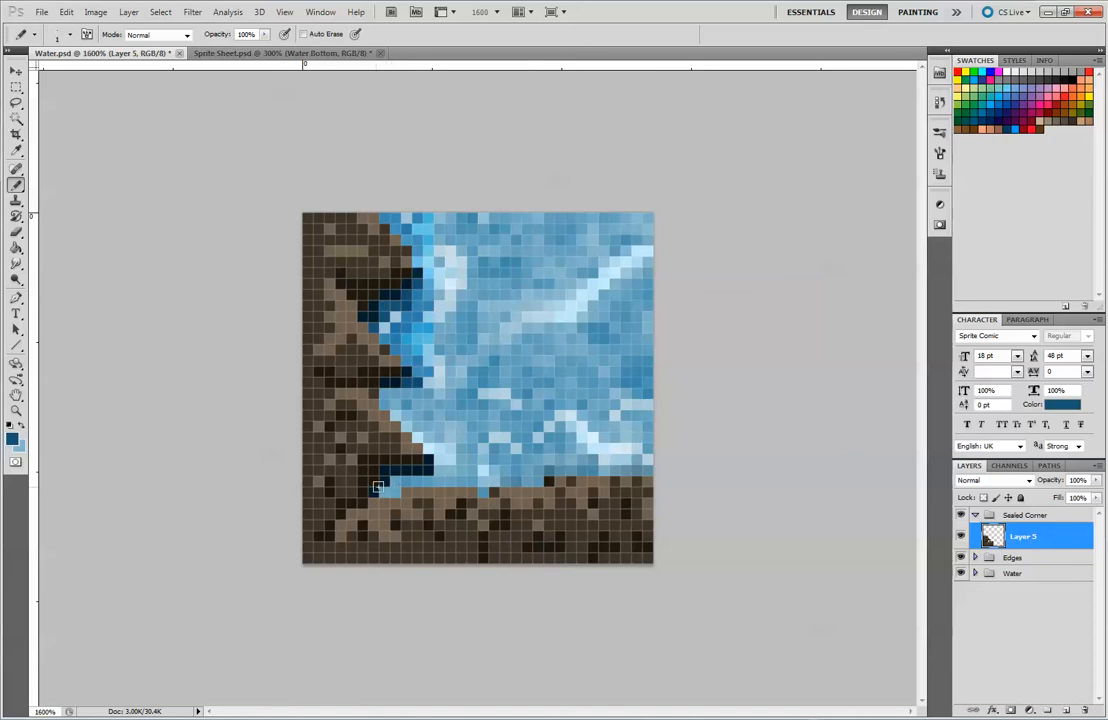
pyautogui.moveTo(380, 485); pyautogui.dragTo(432, 474)
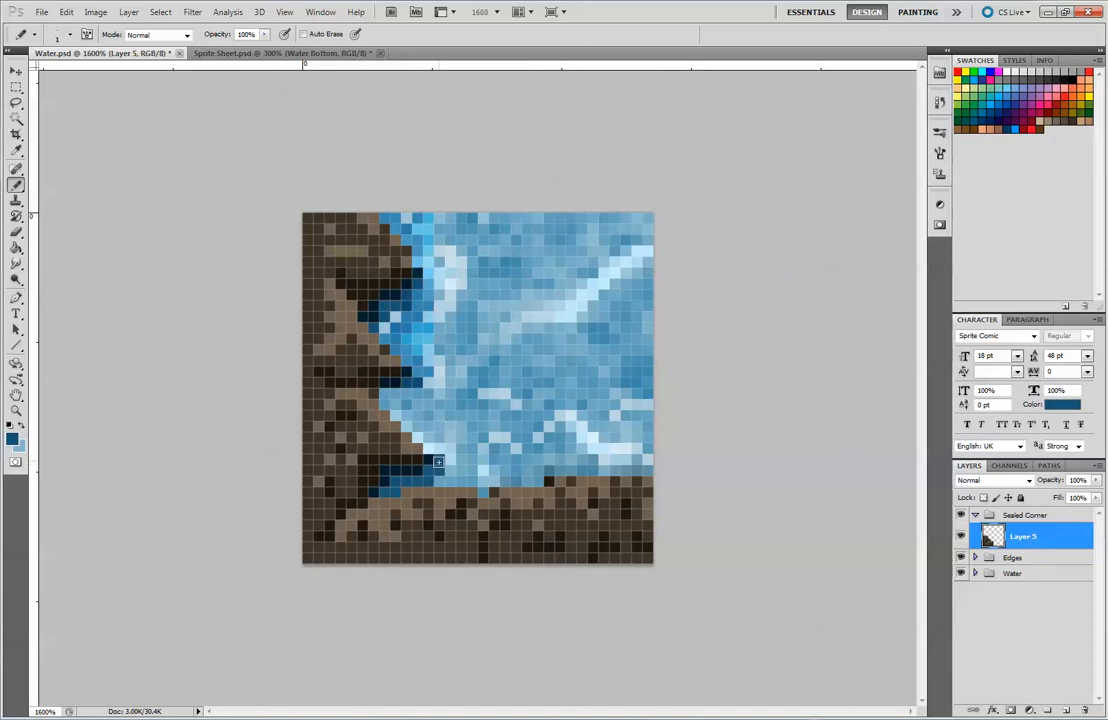
pyautogui.keyDown('alt'); pyautogui.click(372, 402); pyautogui.keyUp('alt')
pyautogui.moveTo(440, 458); pyautogui.dragTo(440, 476)
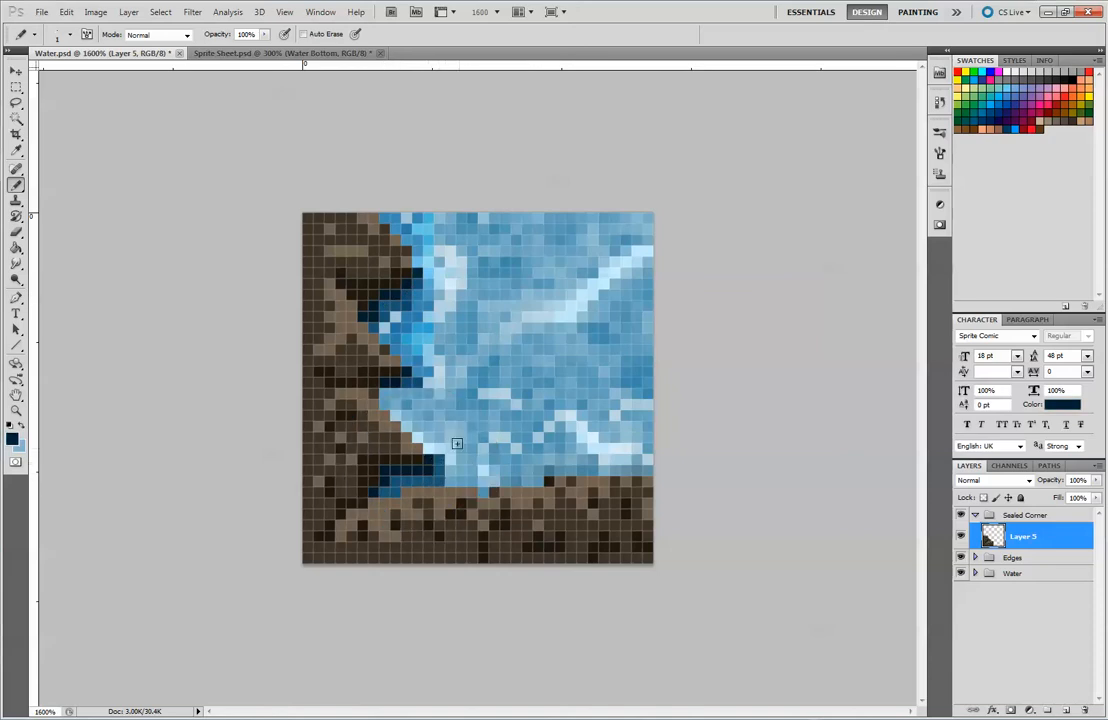
# Shade the water along the corner's left bank with dark and medium blue, continuing around the overhang's tip to the bottom bank.
pyautogui.keyDown('alt'); pyautogui.click(385, 395); pyautogui.keyUp('alt')
pyautogui.moveTo(388, 396); pyautogui.dragTo(401, 397)
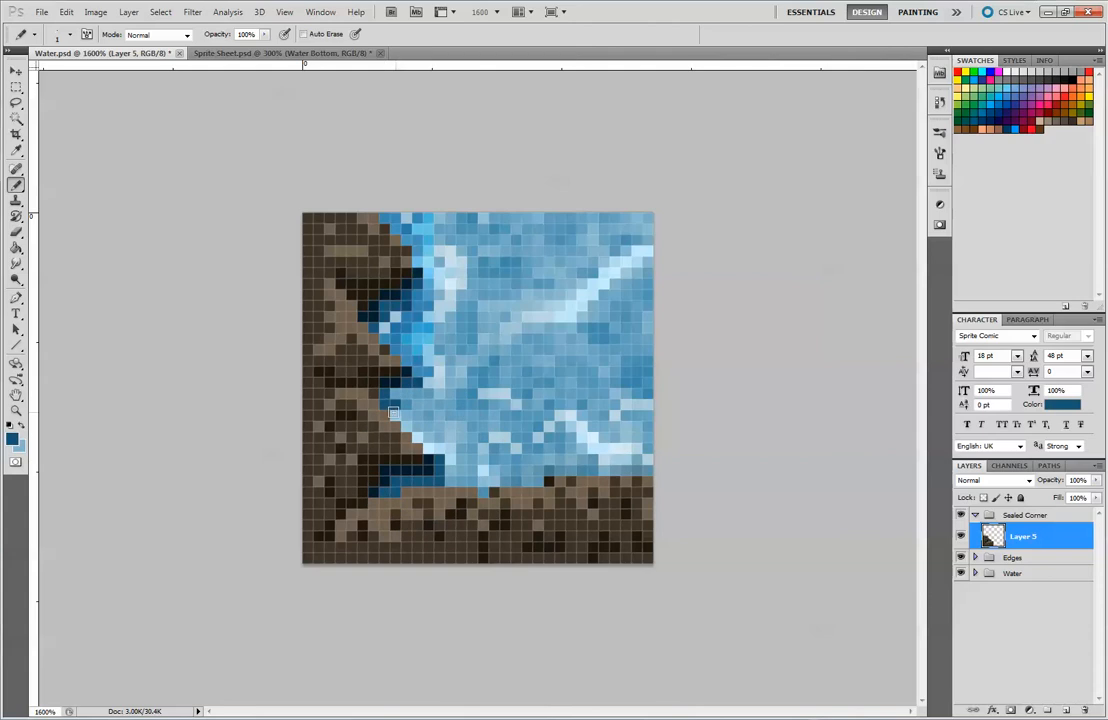
pyautogui.moveTo(340, 342); pyautogui.dragTo(376, 343)
pyautogui.click(393, 313)
pyautogui.keyDown('alt'); pyautogui.click(398, 318); pyautogui.keyUp('alt')
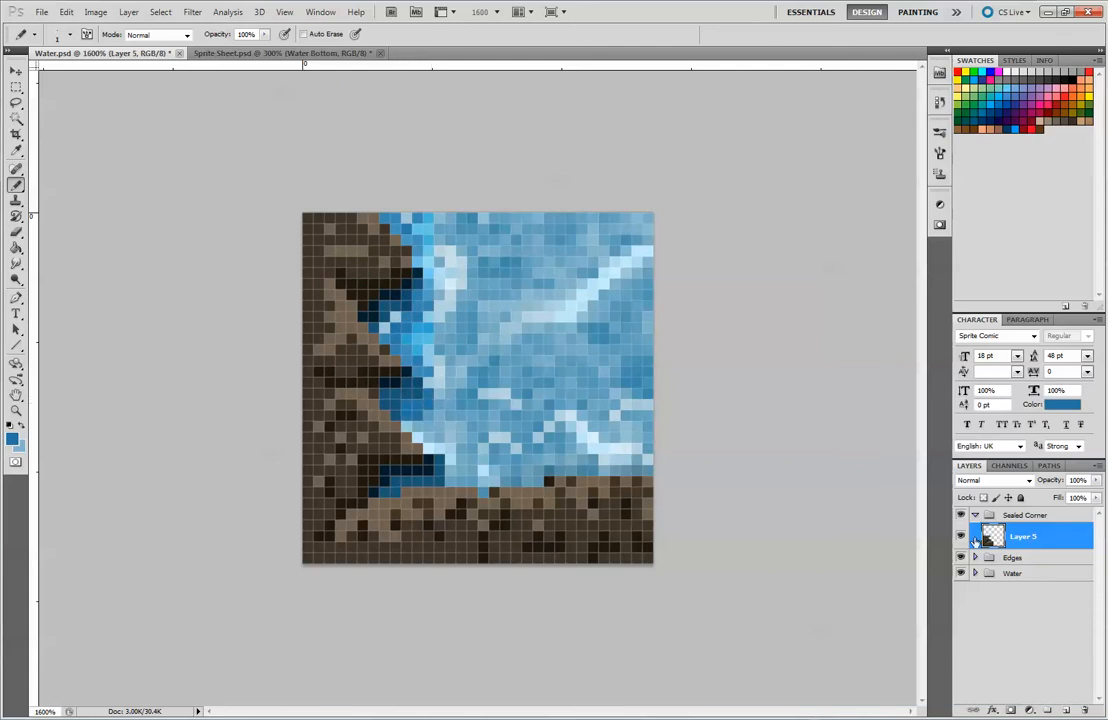
pyautogui.moveTo(428, 404)
pyautogui.mouseDown()
pyautogui.moveTo(427, 419)
pyautogui.moveTo(408, 427)
pyautogui.moveTo(449, 460)
pyautogui.mouseUp()
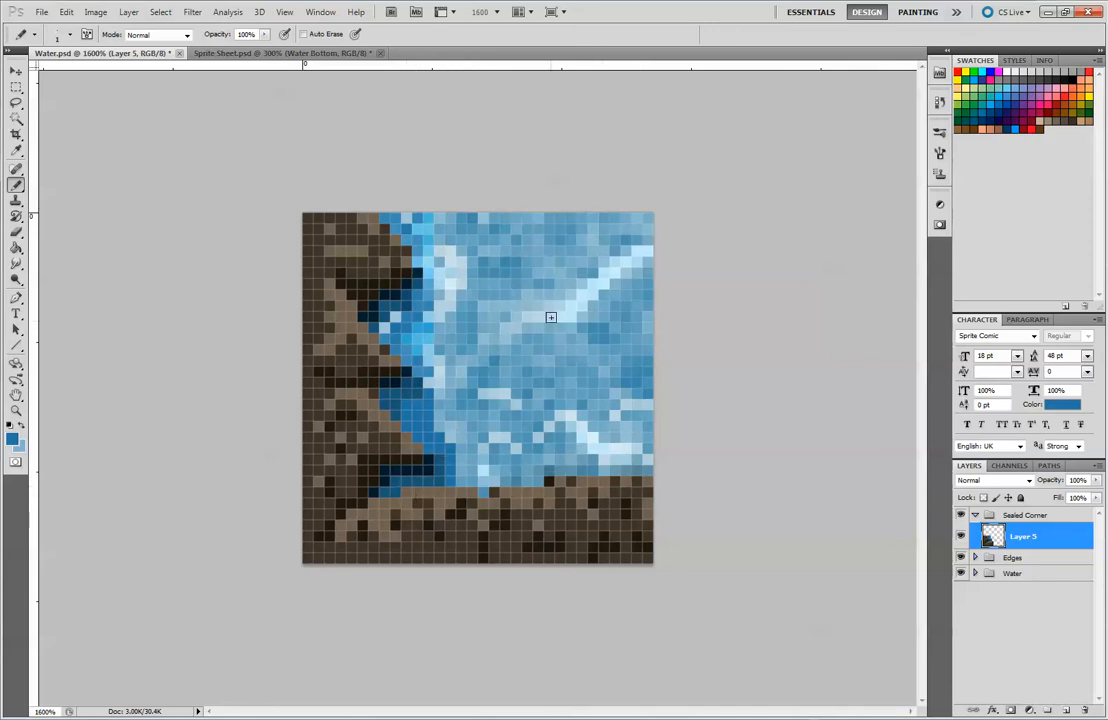
pyautogui.click(214, 52)
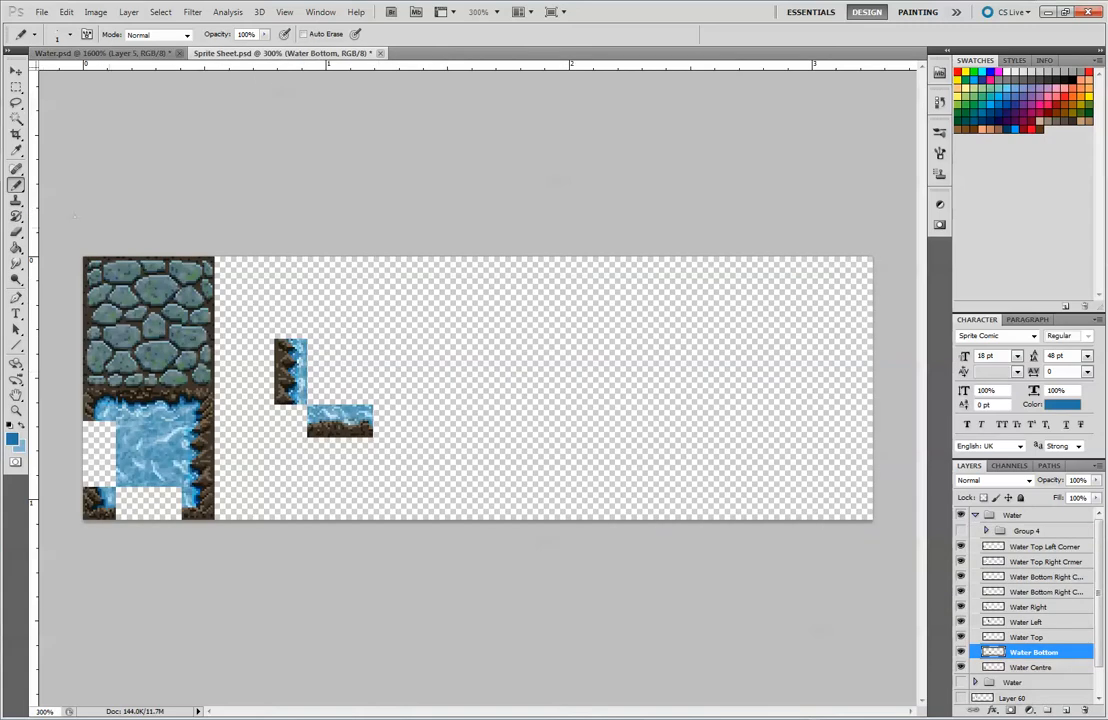
pyautogui.moveTo(605, 299)
pyautogui.mouseDown()
pyautogui.moveTo(553, 299)
pyautogui.moveTo(575, 355)
pyautogui.mouseUp()
pyautogui.moveTo(556, 302); pyautogui.dragTo(575, 367)
pyautogui.moveTo(555, 296); pyautogui.dragTo(489, 378)
pyautogui.hotkey('ctrl', 'alt', 'z')
pyautogui.hotkey('ctrl', 'alt', 'z')
pyautogui.hotkey('ctrl', 'alt', 'z')
pyautogui.hotkey('ctrl', 'alt', 'z')
pyautogui.click(121, 53)
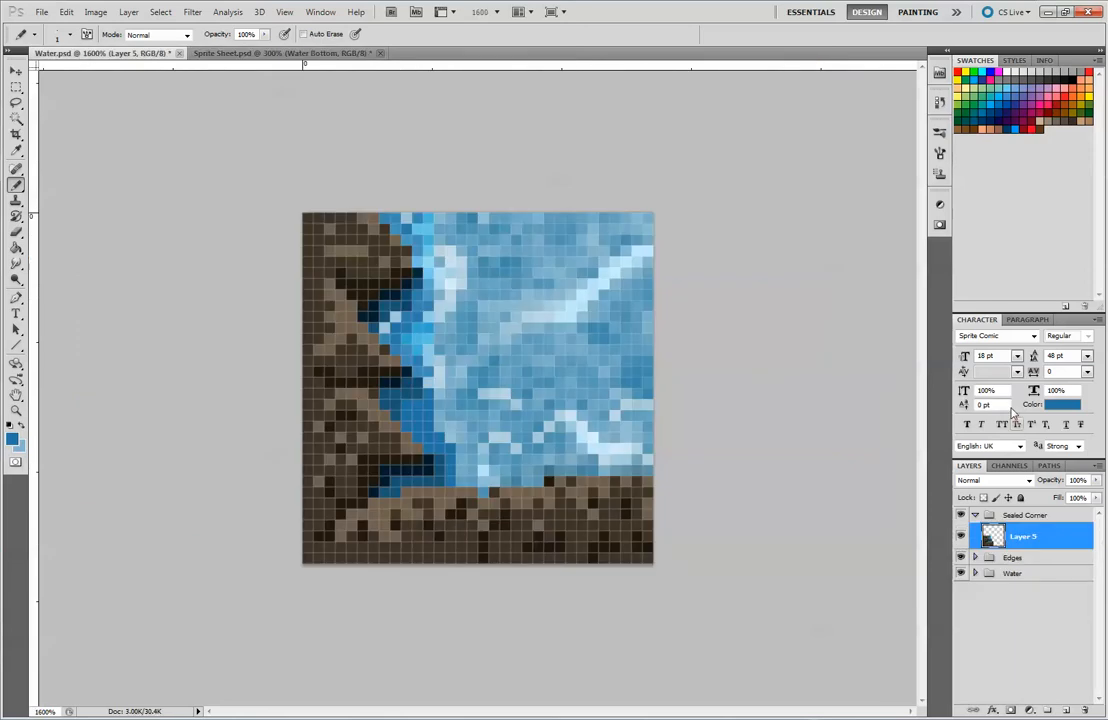
# Examine how the shaded corner blends with the left and bottom edges at lower magnification, down to 300%.
pyautogui.press('alt')
pyautogui.click(16, 71)
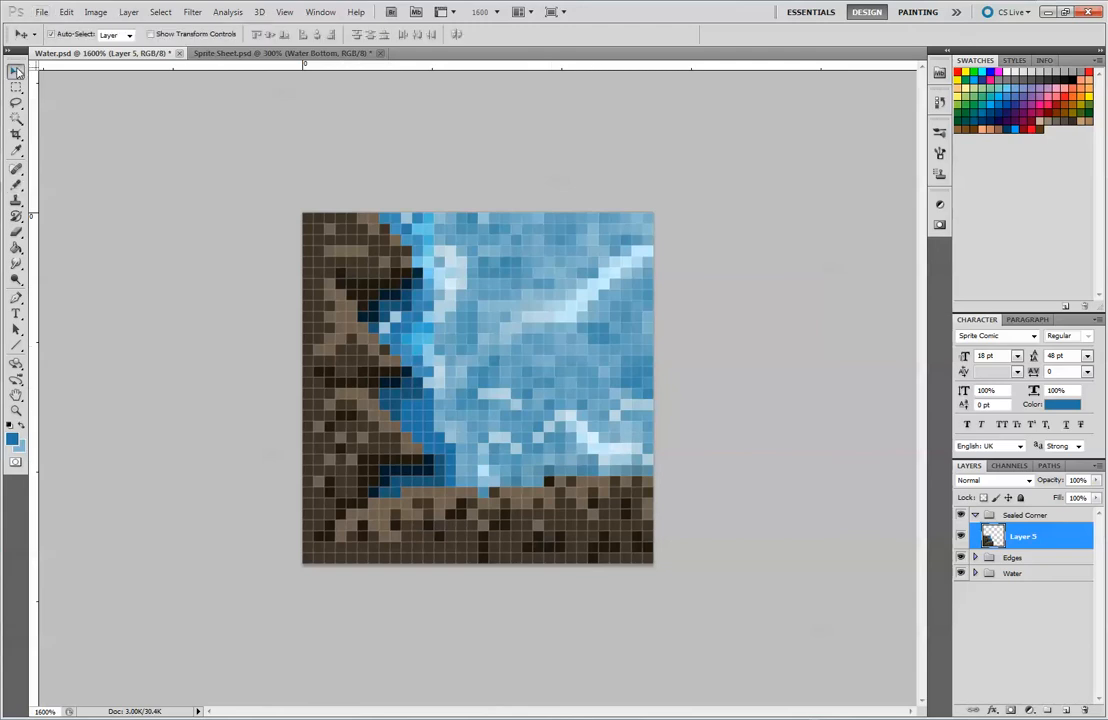
pyautogui.hotkey('ctrl', '-')
pyautogui.hotkey('ctrl', '-')
pyautogui.hotkey('ctrl', '-')
pyautogui.hotkey('ctrl', '-')
pyautogui.hotkey('ctrl', '-')
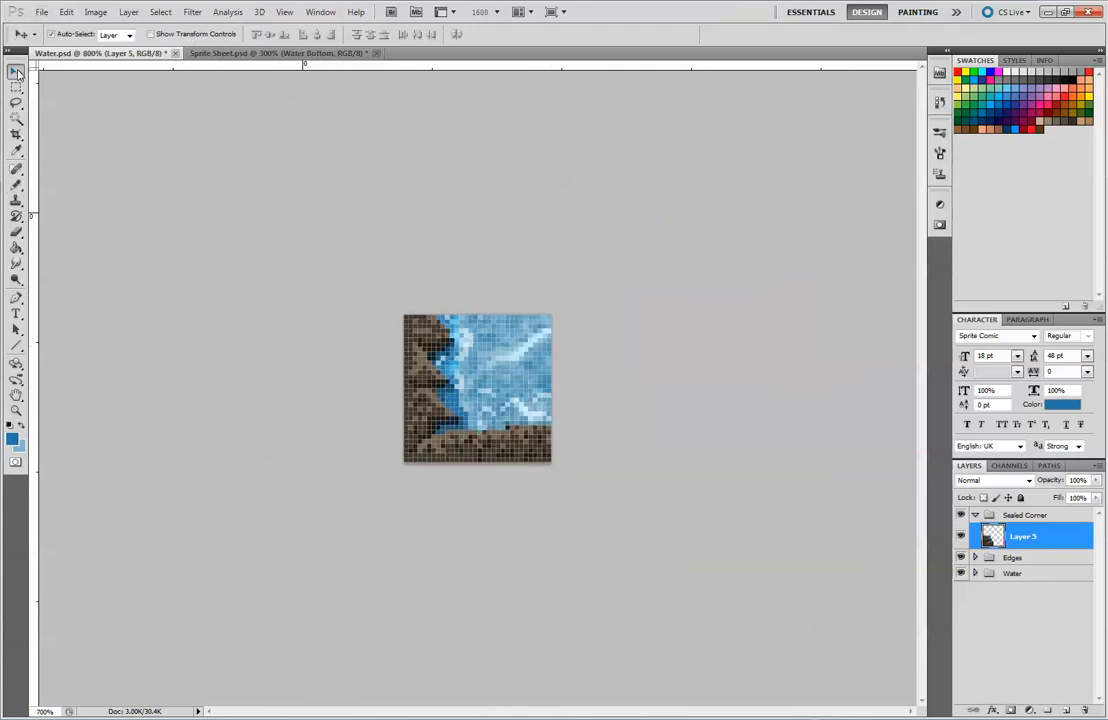
pyautogui.hotkey('ctrl', '-')
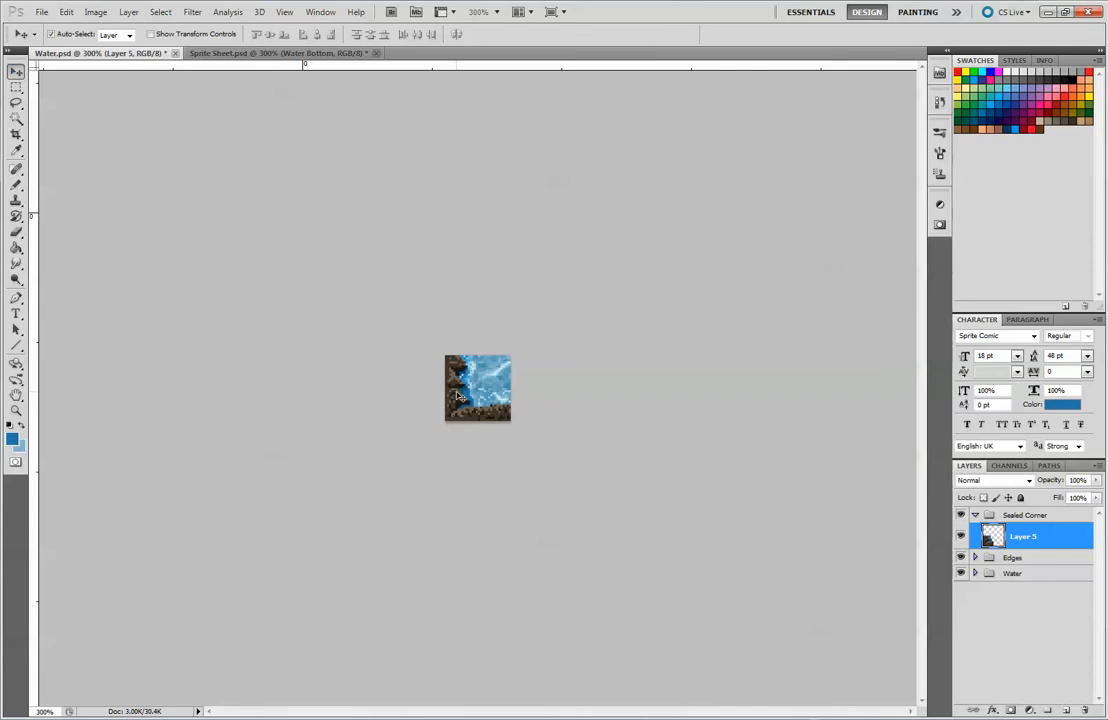
pyautogui.scroll(7, 452, 368)
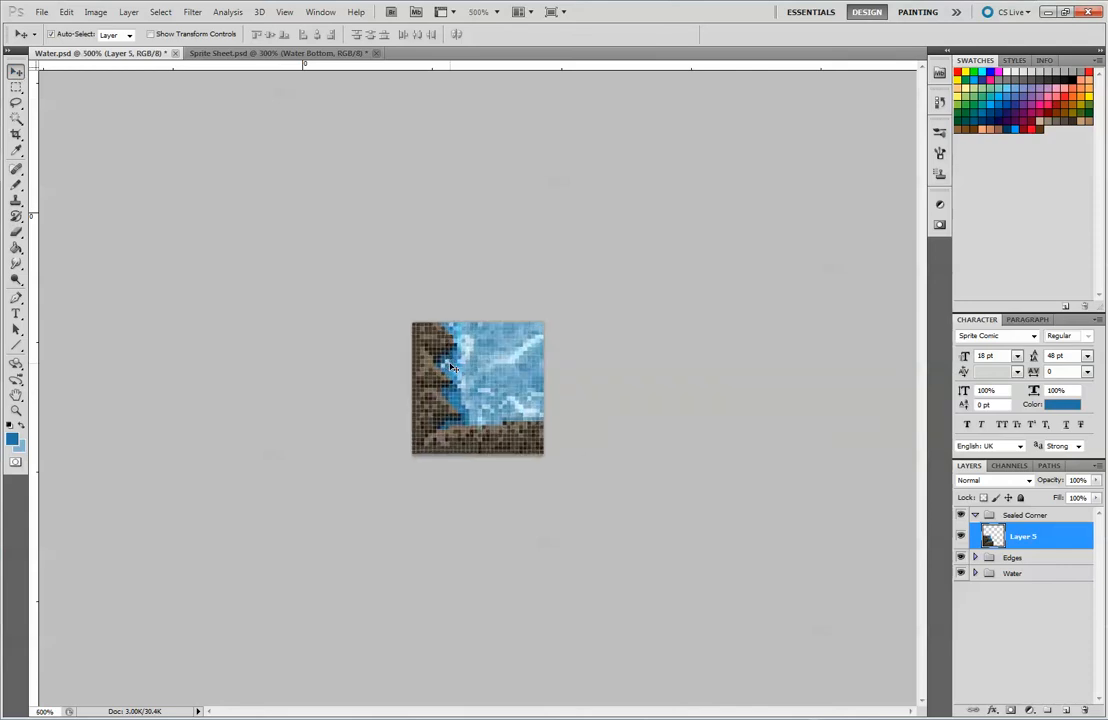
# On the Water Left layer, use the Pencil with sampled dark and light browns to retouch the bank where it meets the corner.
pyautogui.scroll(2, 452, 368)
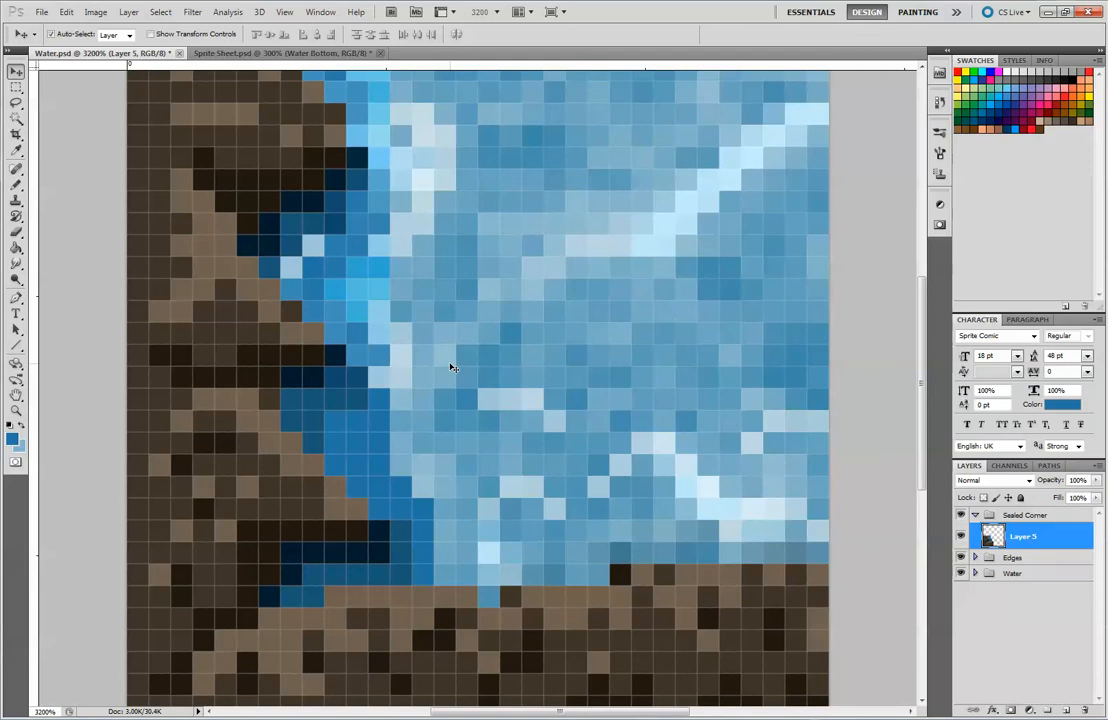
pyautogui.scroll(-1, 452, 368)
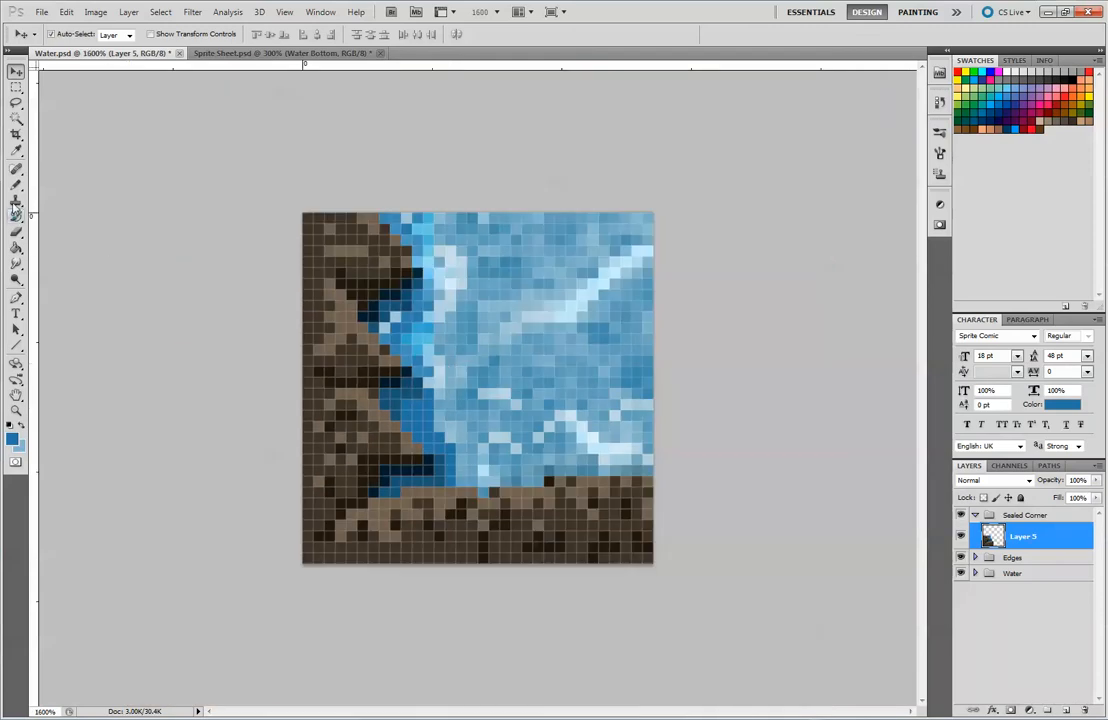
pyautogui.click(16, 185)
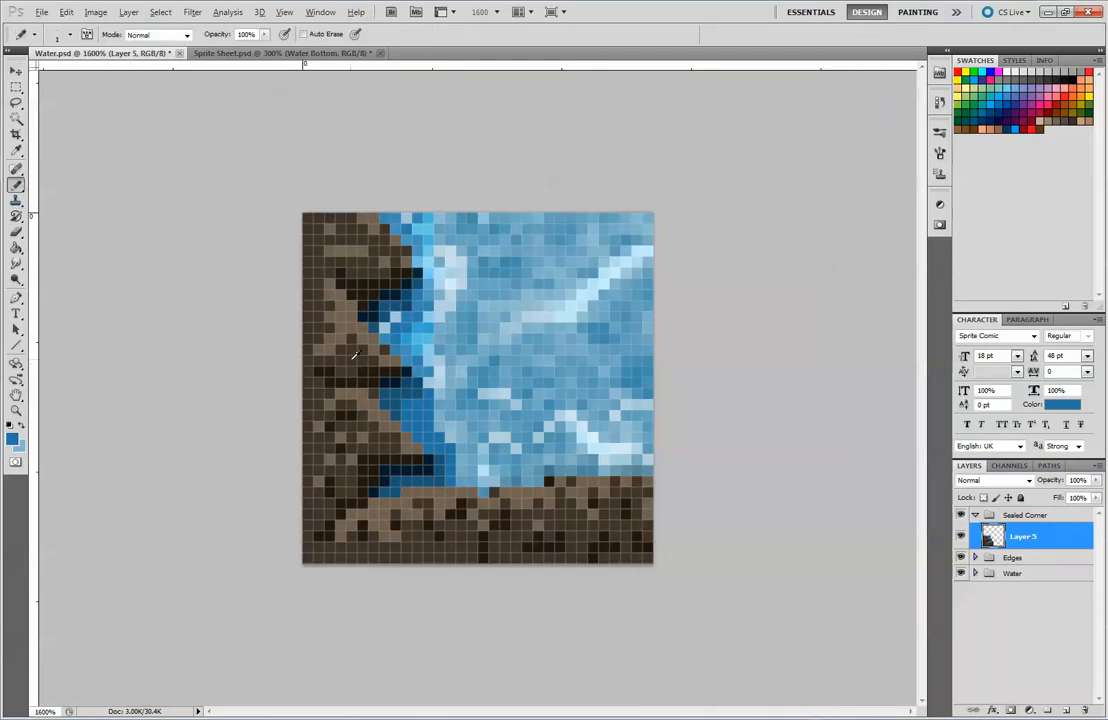
pyautogui.keyDown('alt'); pyautogui.click(354, 355); pyautogui.keyUp('alt')
pyautogui.click(975, 557)
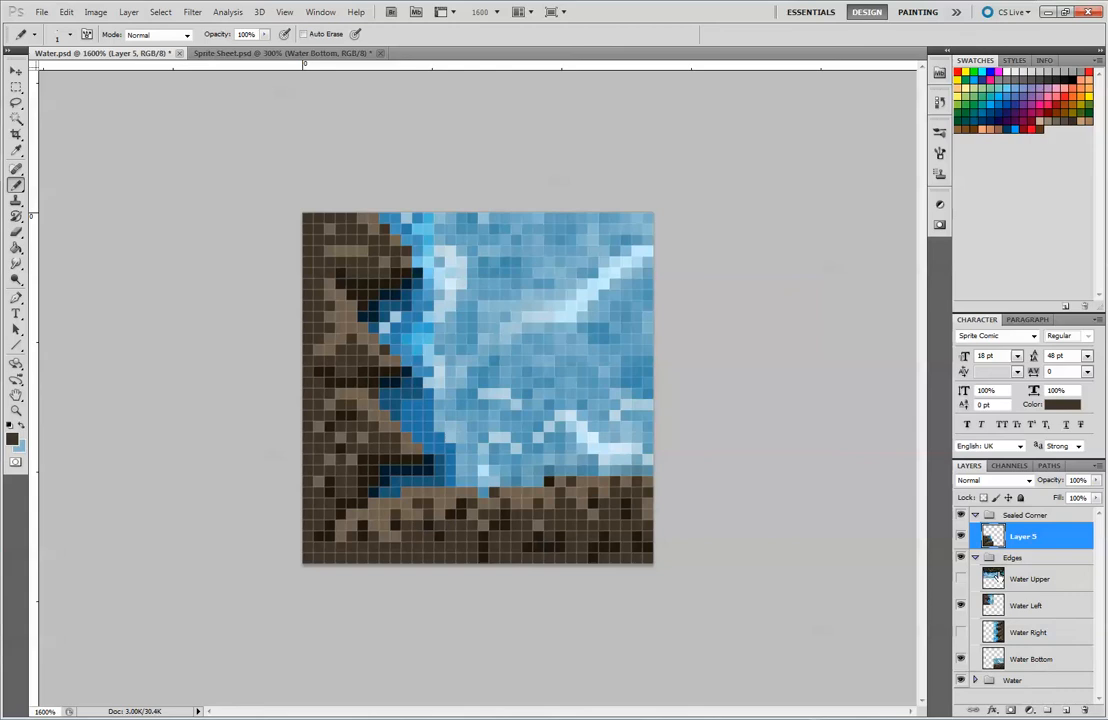
pyautogui.click(1027, 605)
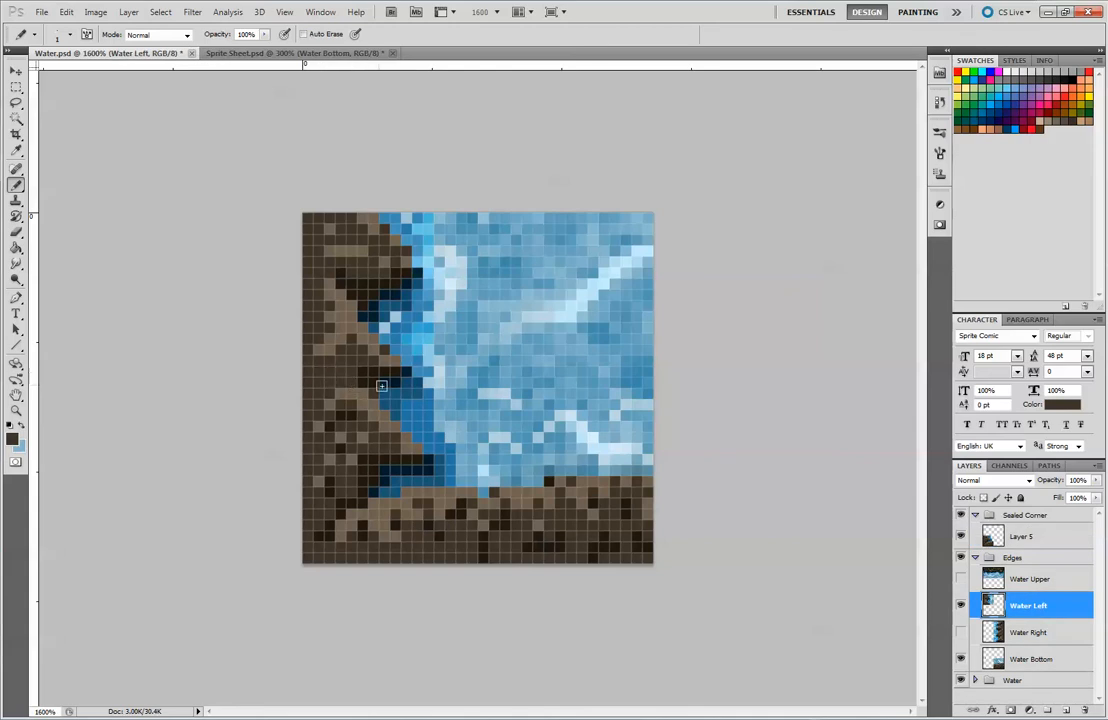
pyautogui.keyDown('alt'); pyautogui.click(349, 378); pyautogui.keyUp('alt')
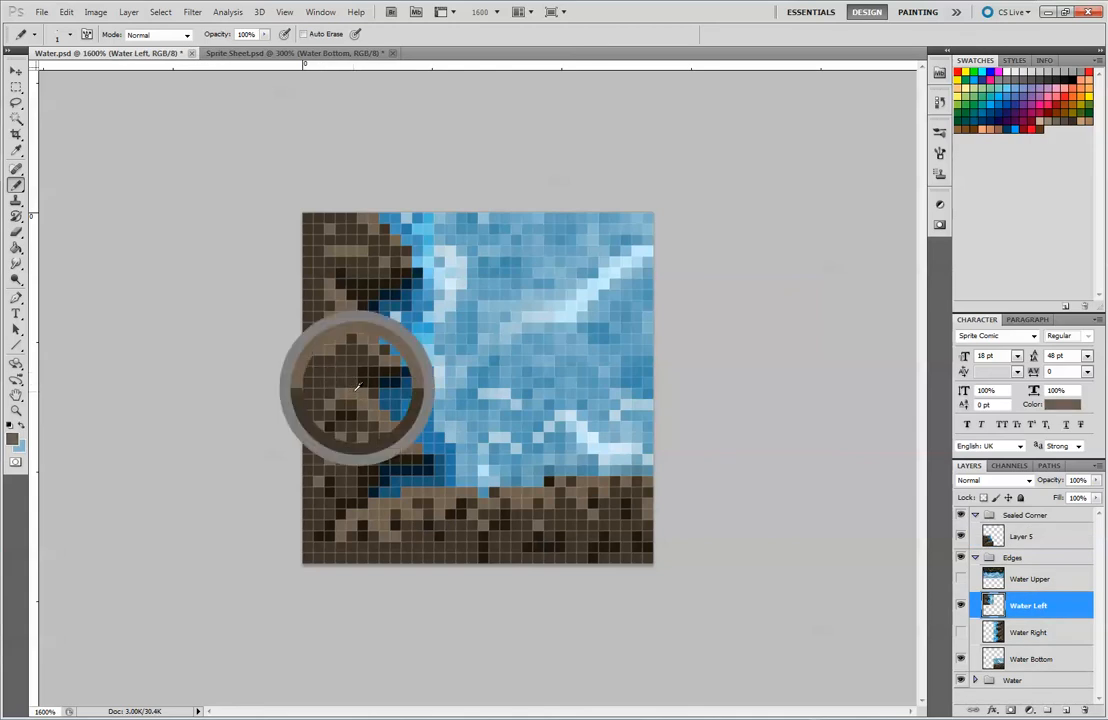
pyautogui.keyDown('alt'); pyautogui.click(596, 554); pyautogui.keyUp('alt')
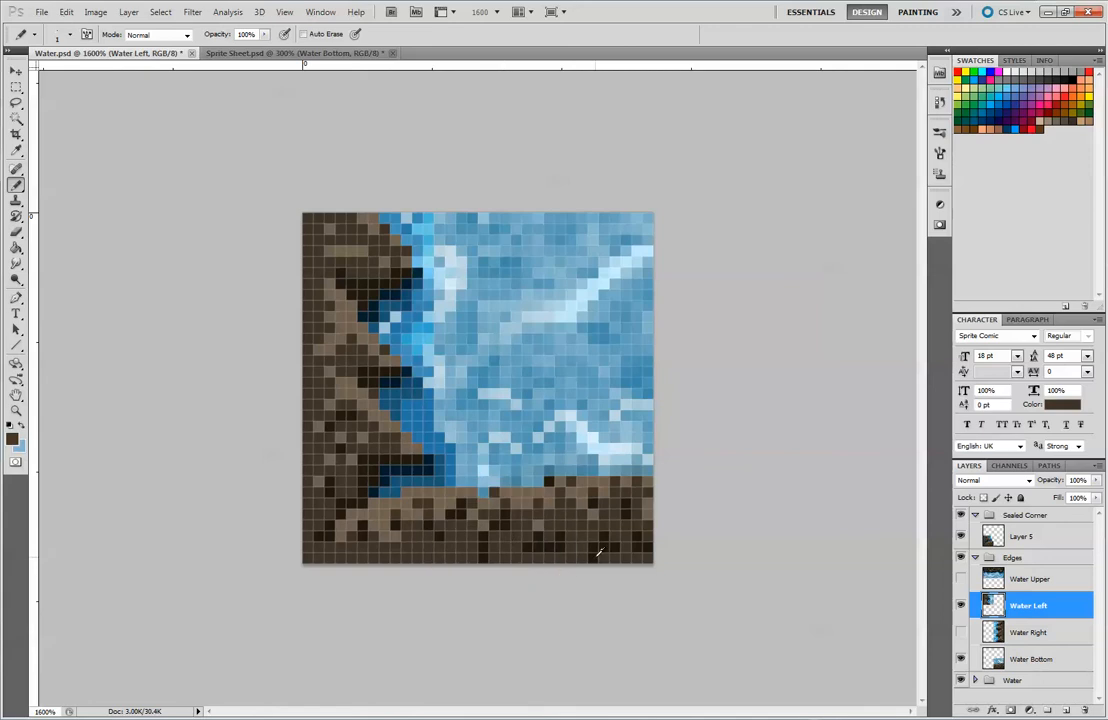
# Retouch the bottom bank with sampled dark browns on Water Bottom, and add darkest-brown pixels to the corner bank on Layer 5.
pyautogui.click(1044, 660)
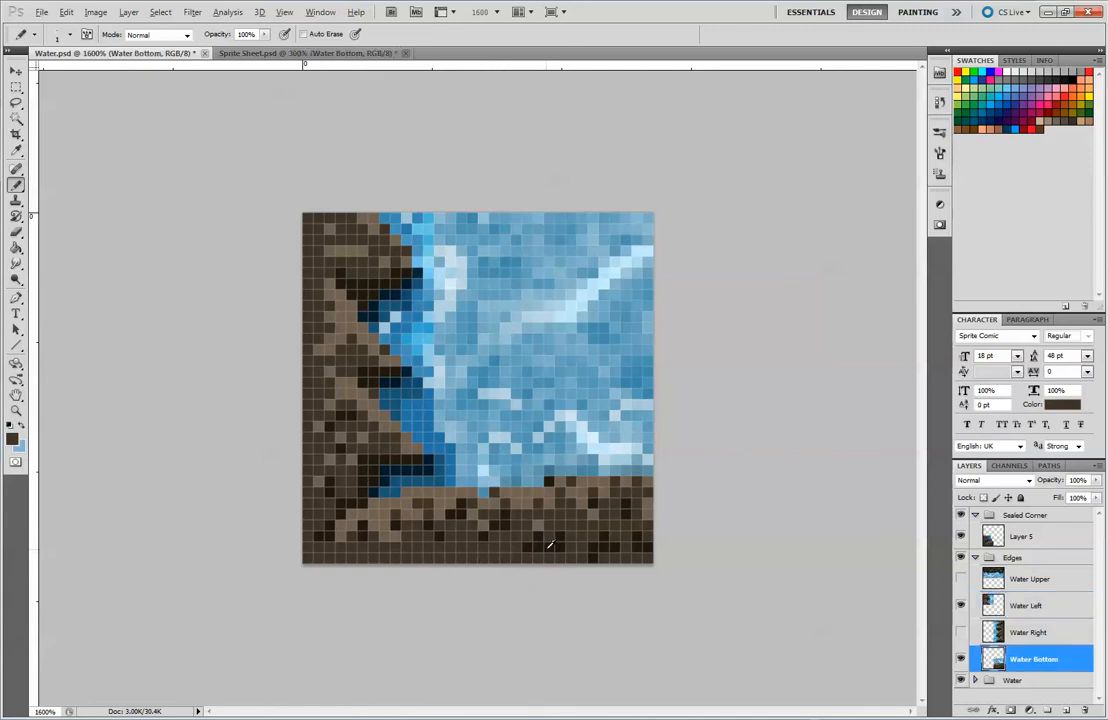
pyautogui.keyDown('alt'); pyautogui.click(554, 545); pyautogui.keyUp('alt')
pyautogui.moveTo(485, 548); pyautogui.dragTo(487, 558)
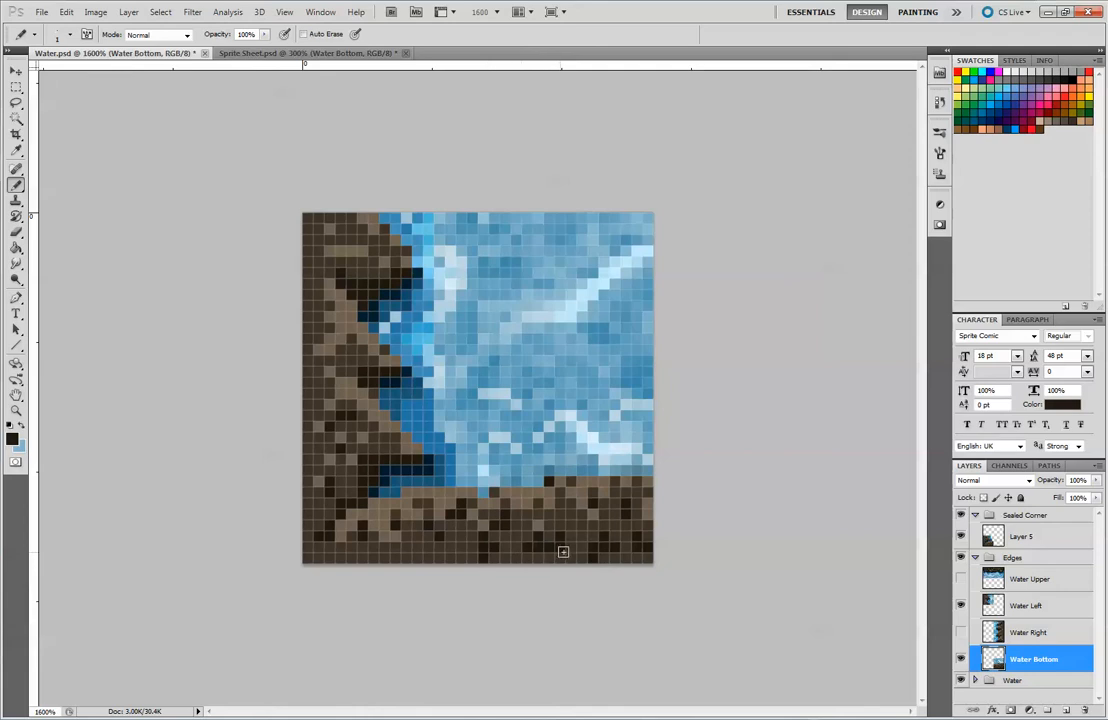
pyautogui.keyDown('alt'); pyautogui.click(516, 540); pyautogui.keyUp('alt')
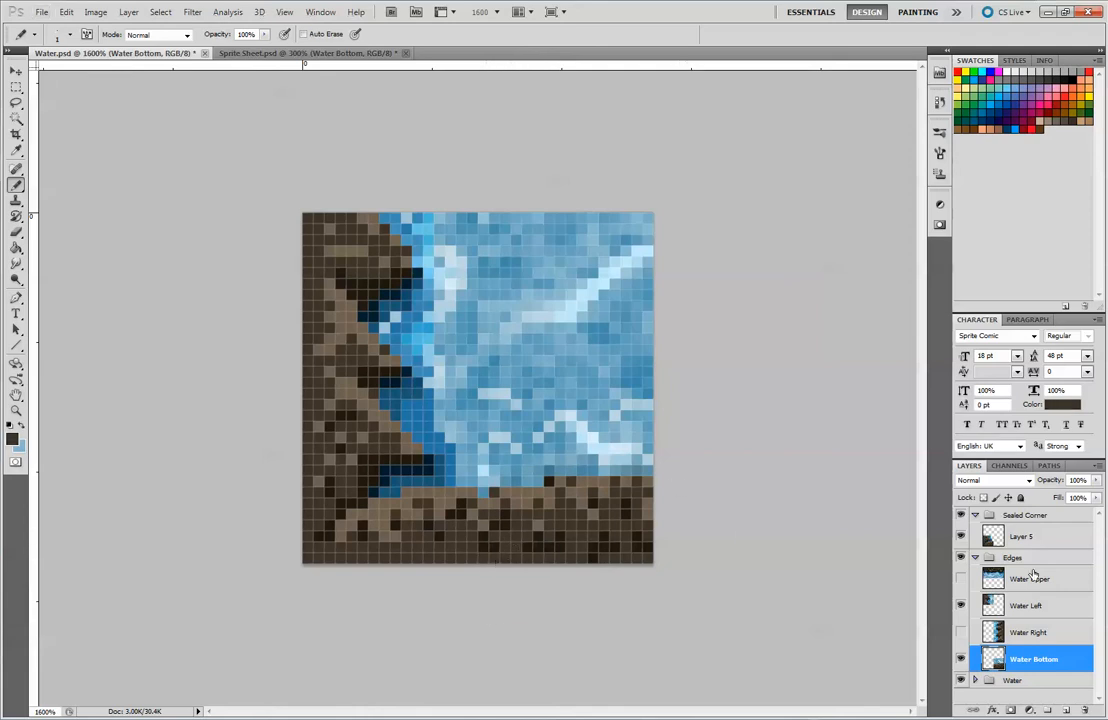
pyautogui.click(1038, 536)
pyautogui.keyDown('alt'); pyautogui.click(438, 527); pyautogui.keyUp('alt')
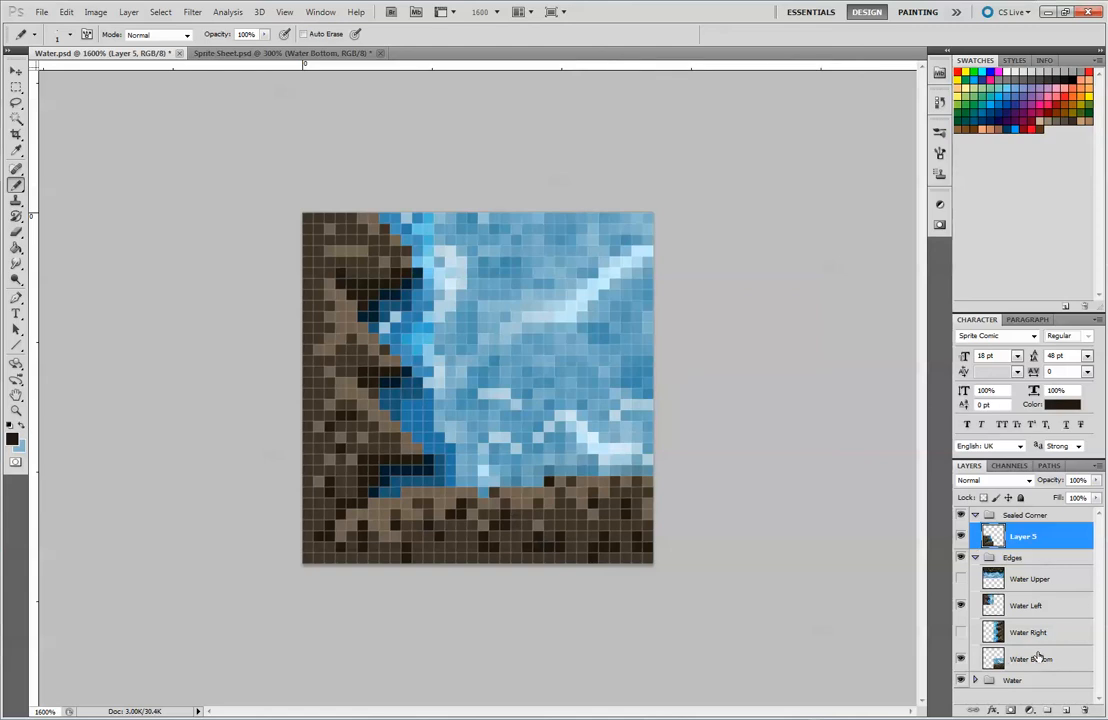
# Duplicate the water texture, Layer 3, and place the copy above Layer 5 in the Sealed Corner group.
pyautogui.click(975, 680)
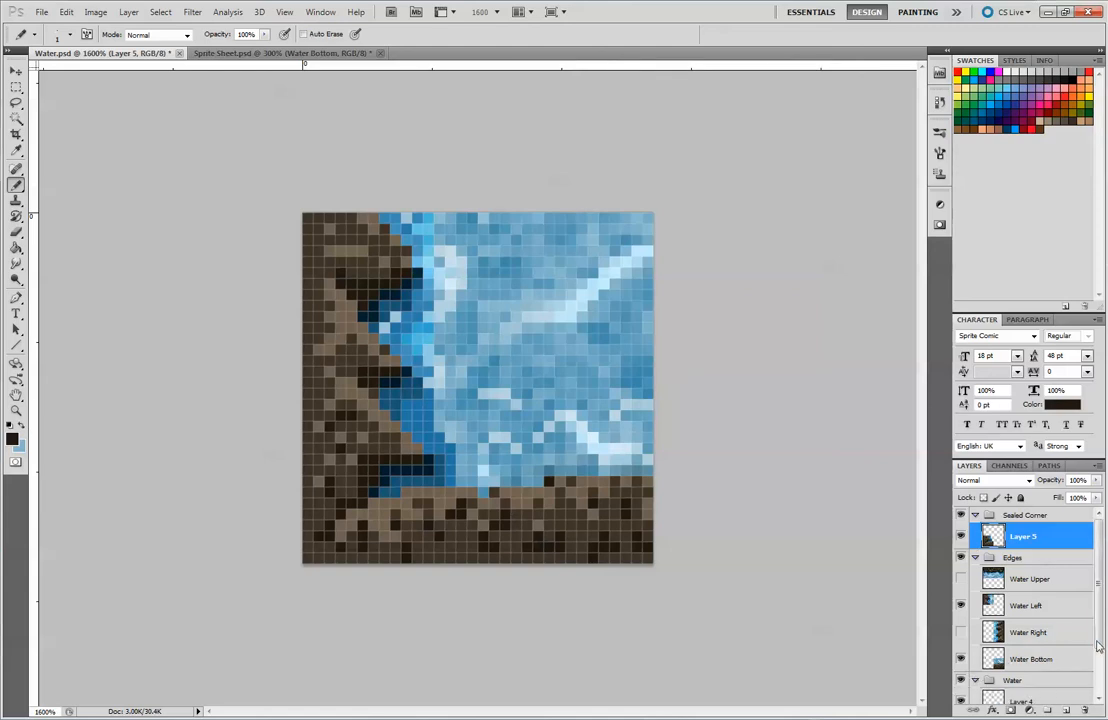
pyautogui.scroll(-3, 1097, 647)
pyautogui.moveTo(1030, 664); pyautogui.dragTo(1051, 528)
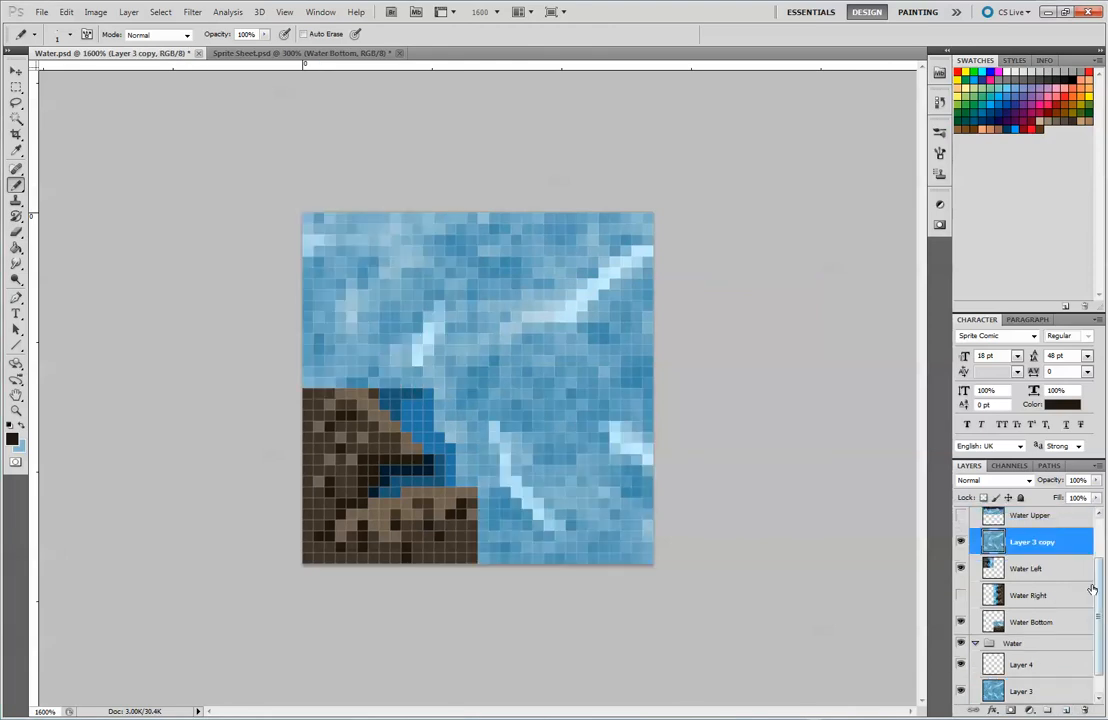
pyautogui.scroll(2, 1092, 590)
pyautogui.moveTo(1040, 596); pyautogui.dragTo(1062, 541)
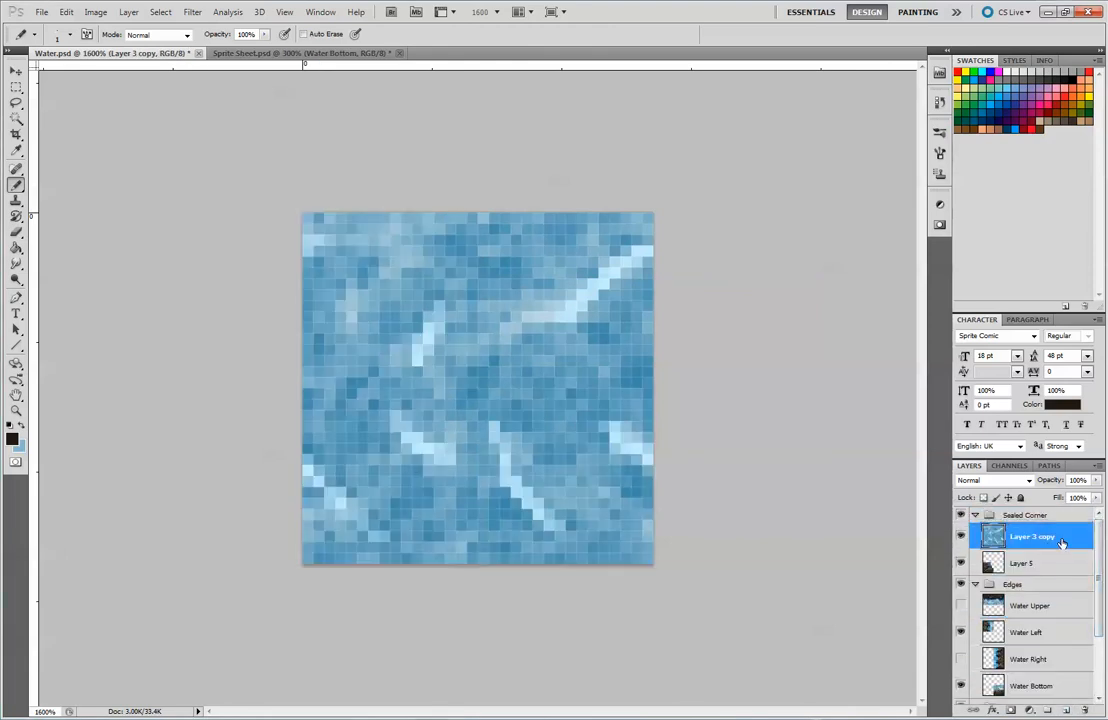
# Rename Layer 5 to Bottom Left Corner.
pyautogui.doubleClick(1020, 563)
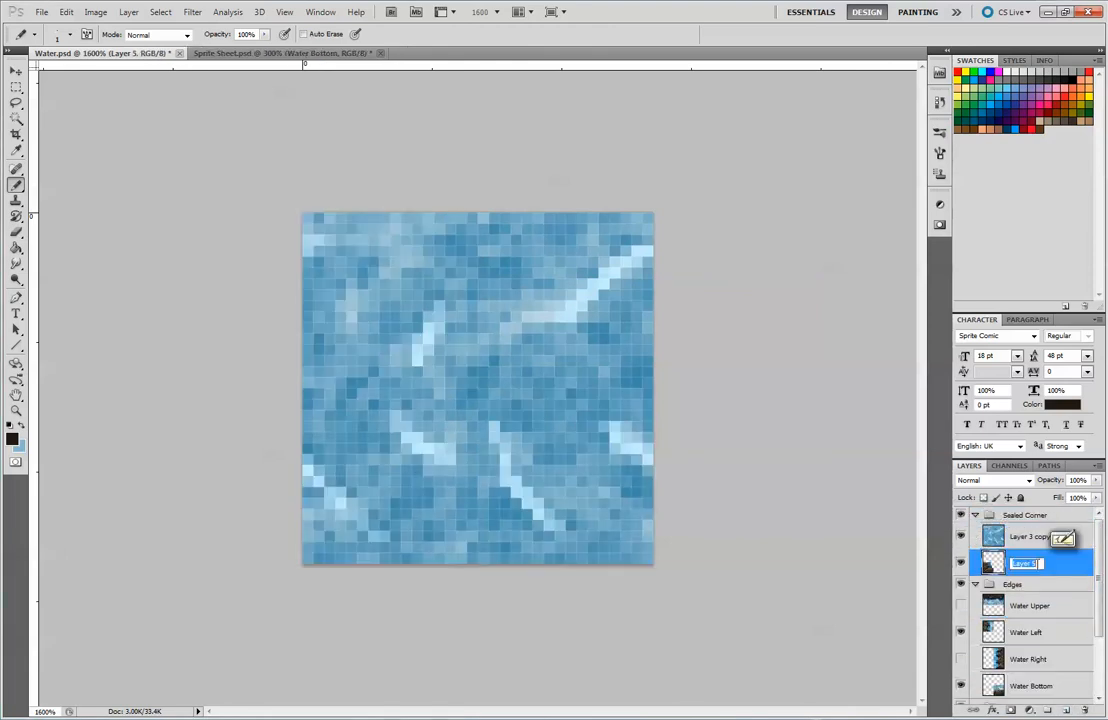
pyautogui.write('Bottom ')
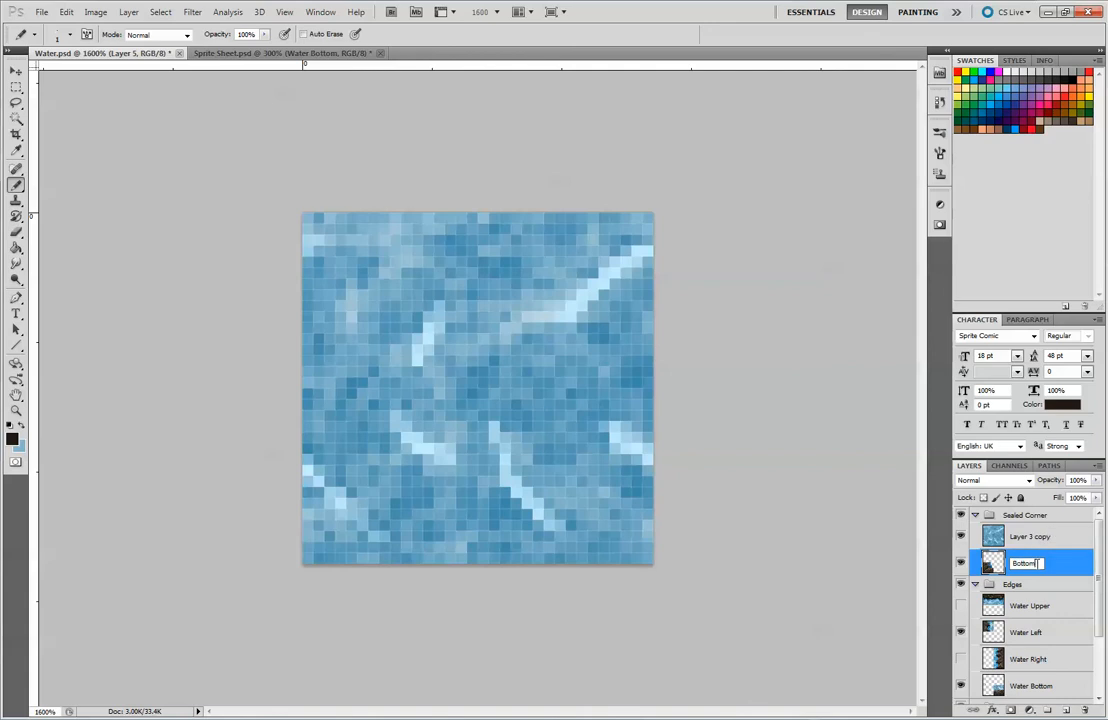
pyautogui.write('Left Corner')
pyautogui.press('Return')
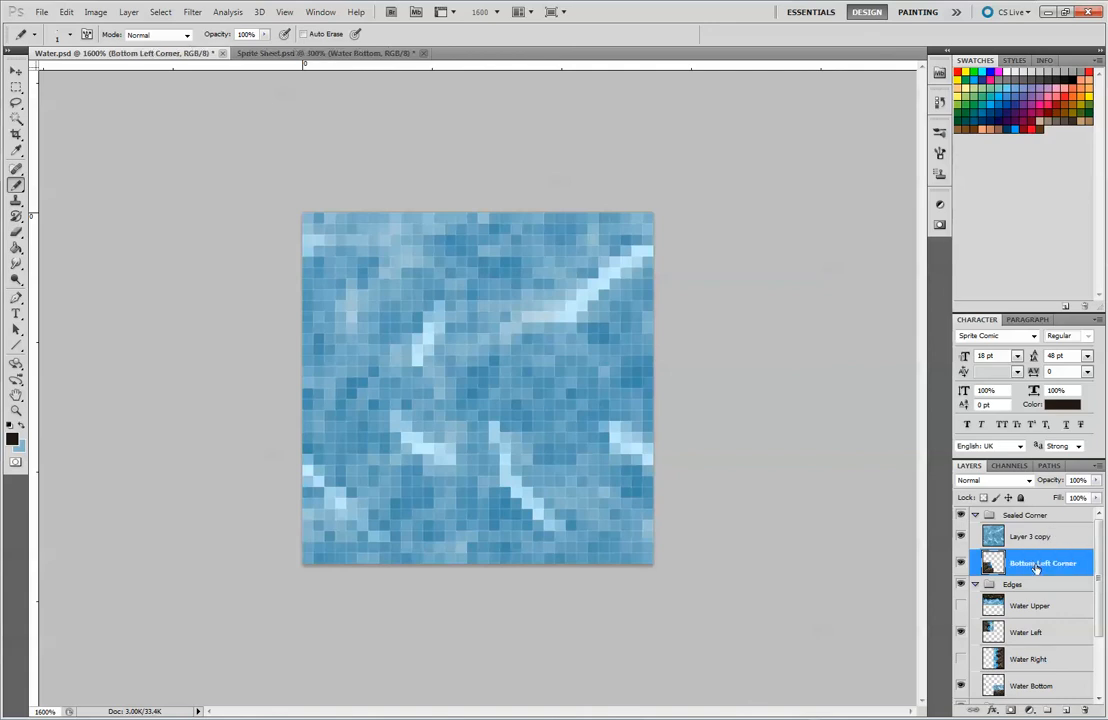
# Hide Layer 3 copy and Water Left, and toggle Water Right and Water Bottom to check the corner for stray pixels.
pyautogui.click(962, 537)
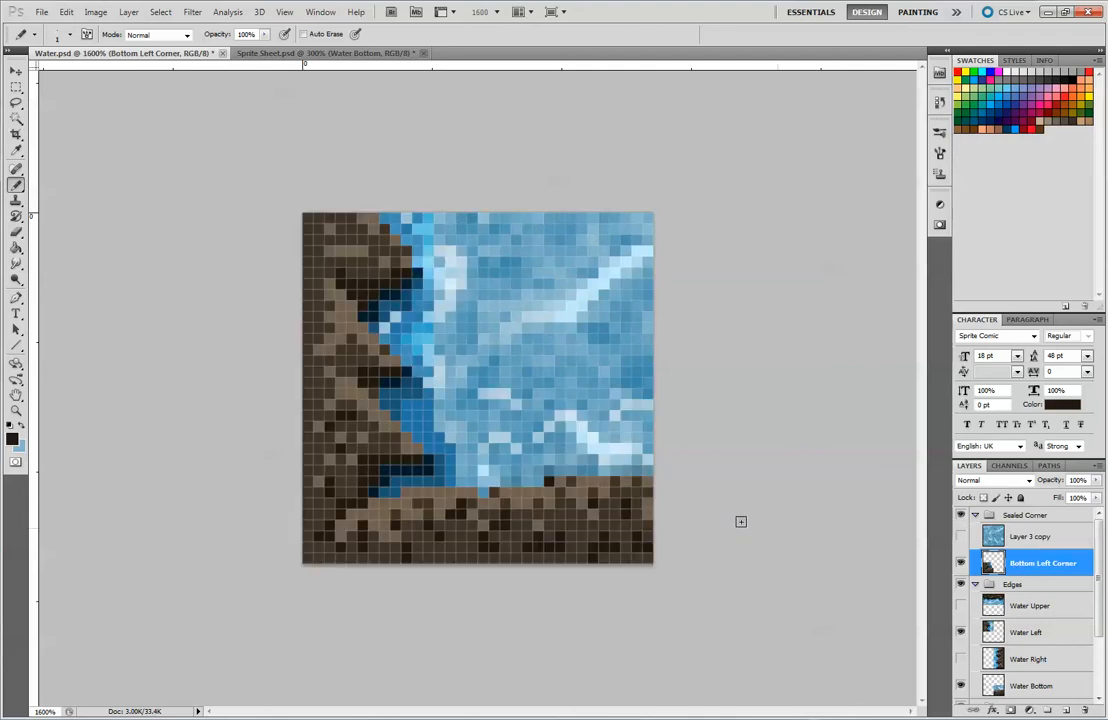
pyautogui.click(962, 634)
pyautogui.click(961, 687)
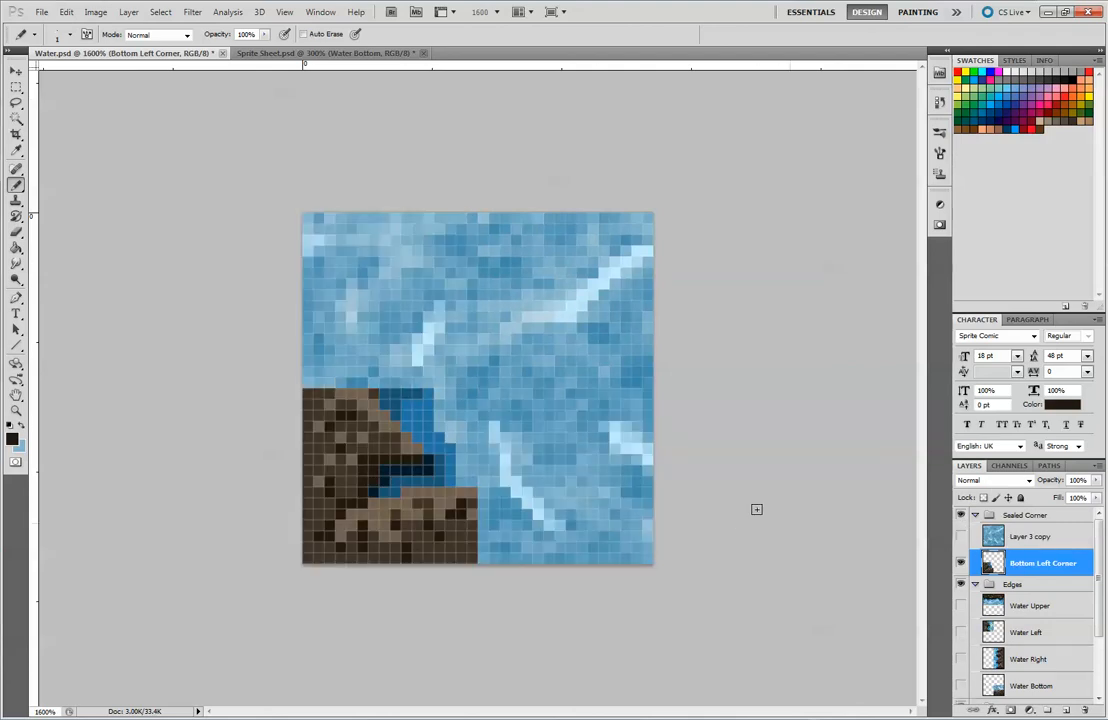
pyautogui.click(961, 660)
pyautogui.click(961, 660)
pyautogui.click(961, 687)
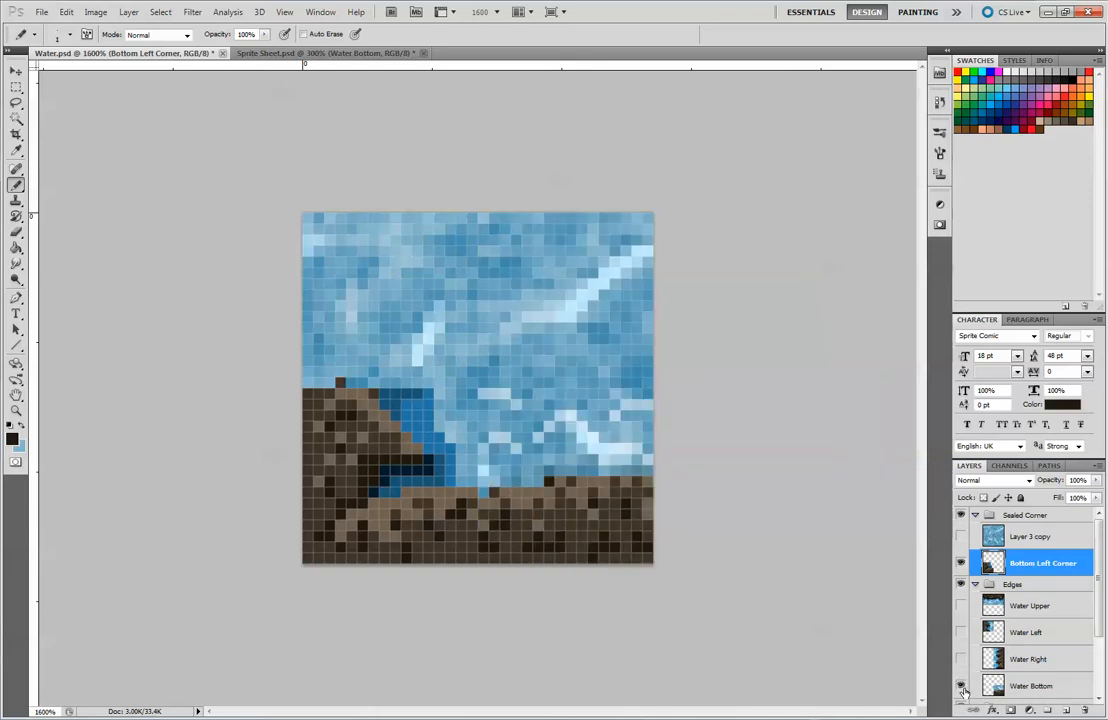
pyautogui.click(961, 687)
pyautogui.click(961, 687)
# With a 1 px Eraser, remove the stray brown pixel above the corner bank from Water Bottom and hide that layer.
pyautogui.click(16, 232)
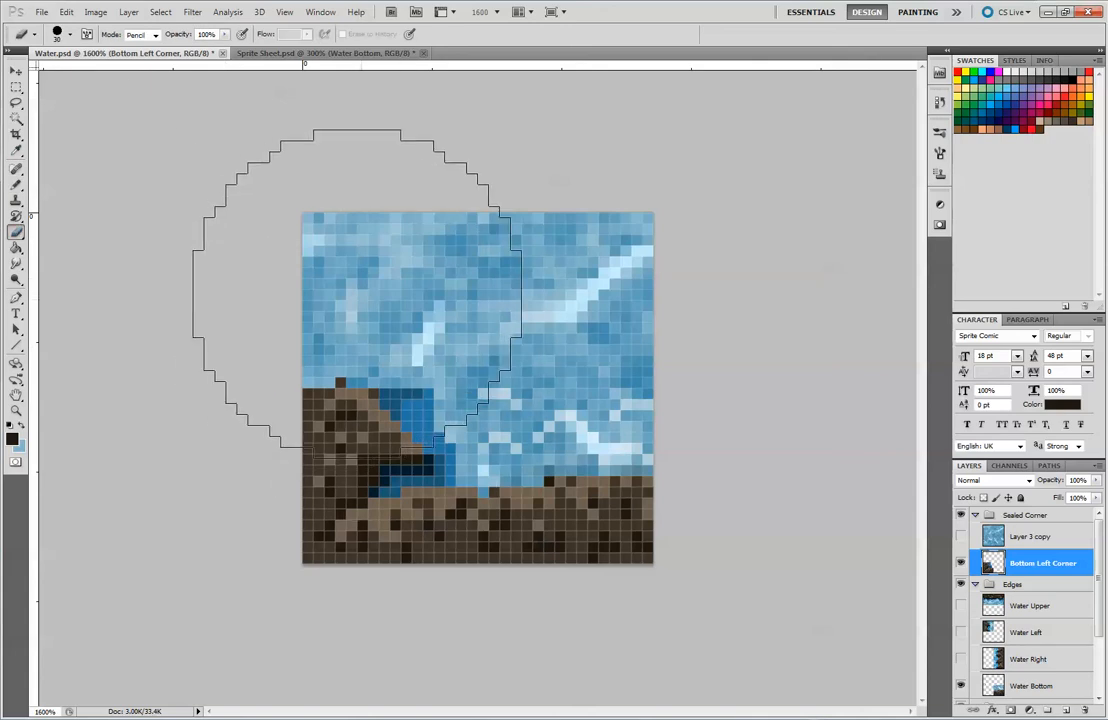
pyautogui.press('[')
pyautogui.press('[')
pyautogui.press('[')
pyautogui.press('[')
pyautogui.press('[')
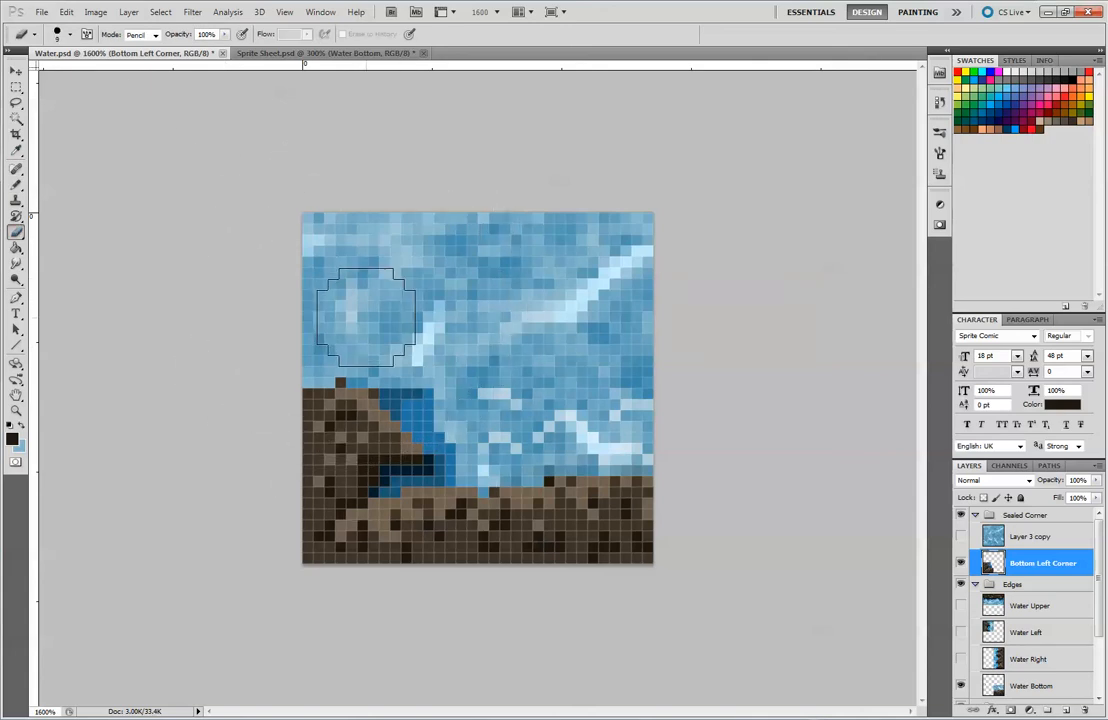
pyautogui.press('[')
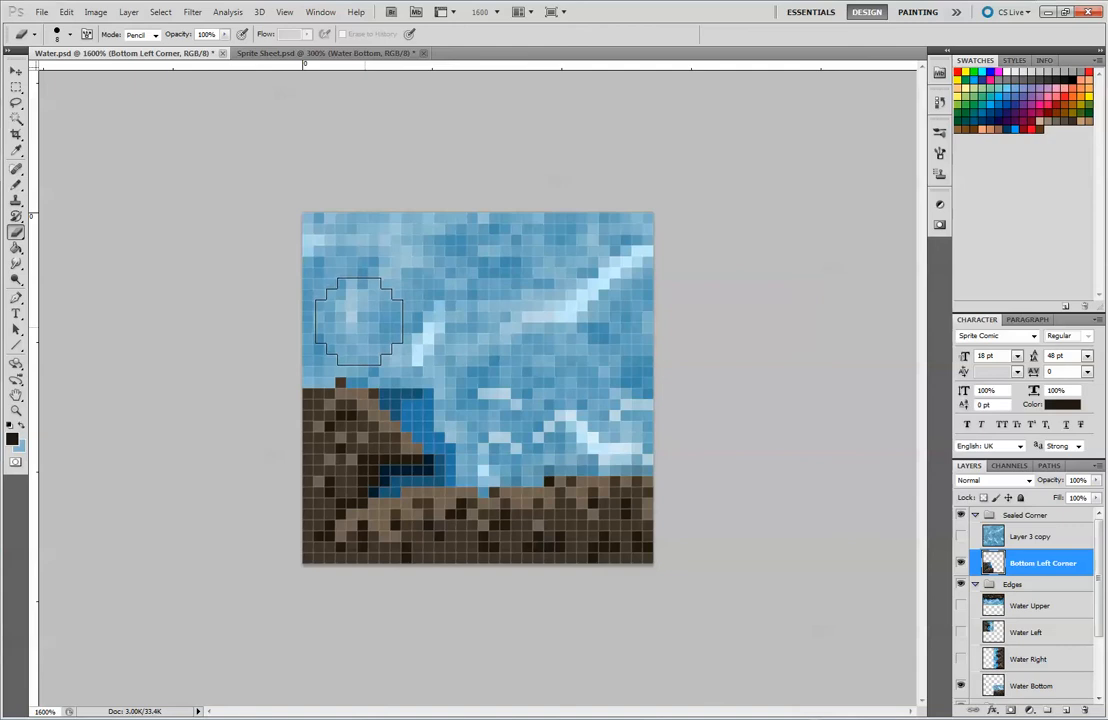
pyautogui.press('[')
pyautogui.press('[')
pyautogui.press('[')
pyautogui.press('[')
pyautogui.press('[')
pyautogui.press('[')
pyautogui.press('[')
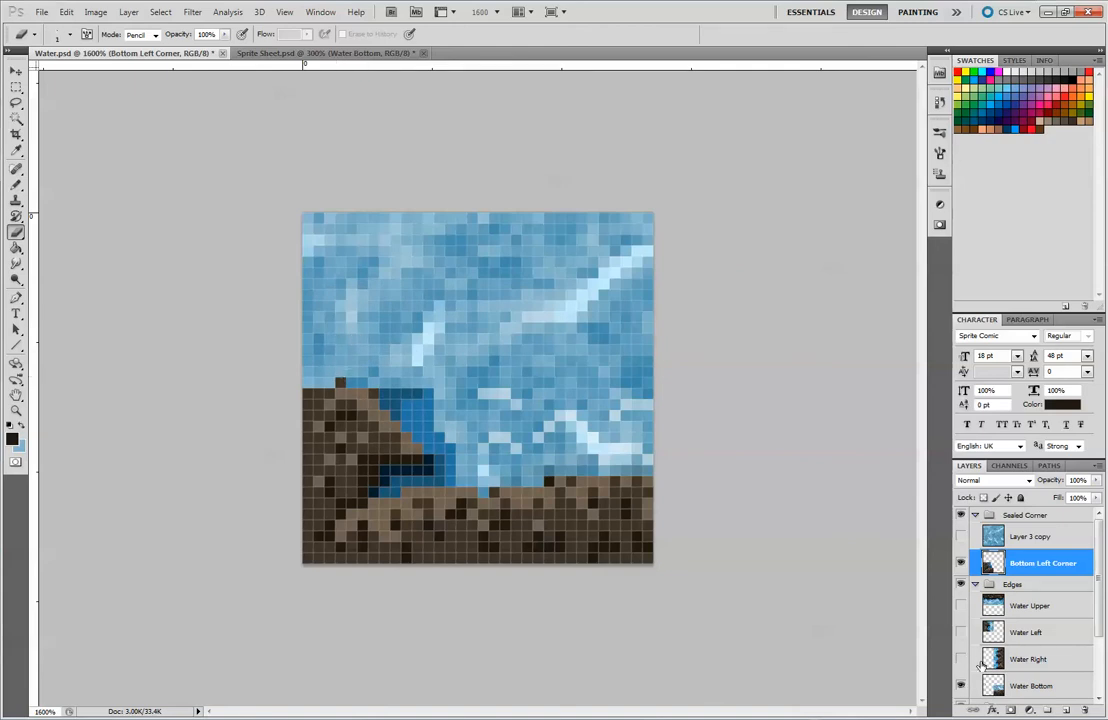
pyautogui.click(1030, 686)
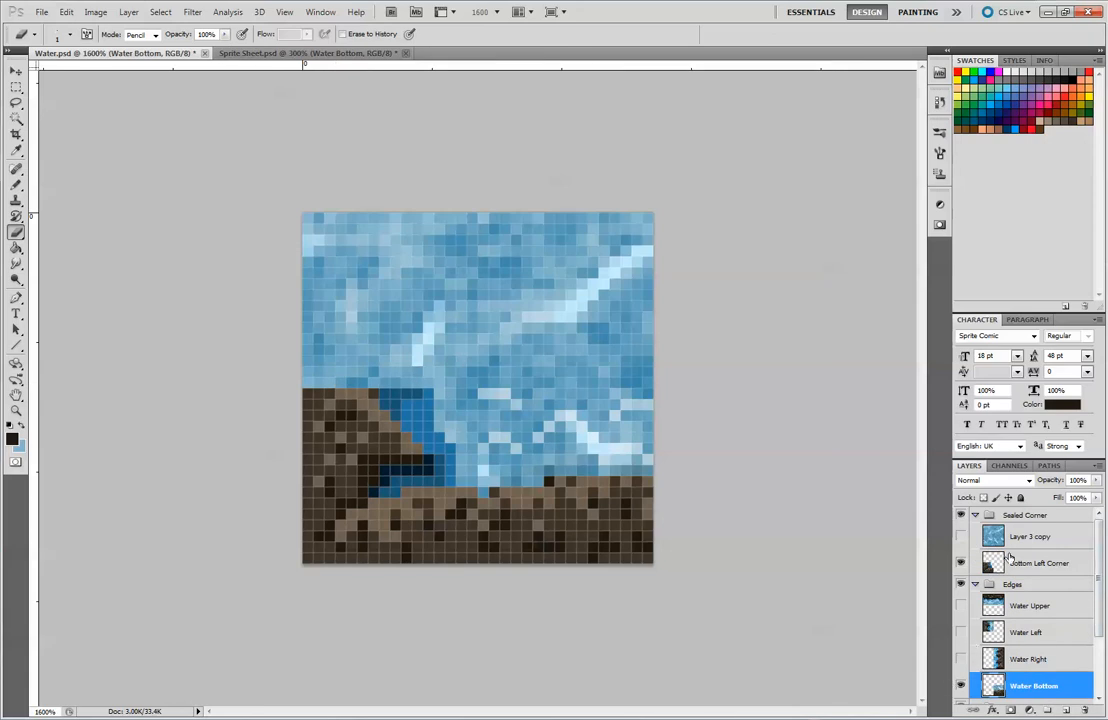
pyautogui.click(961, 686)
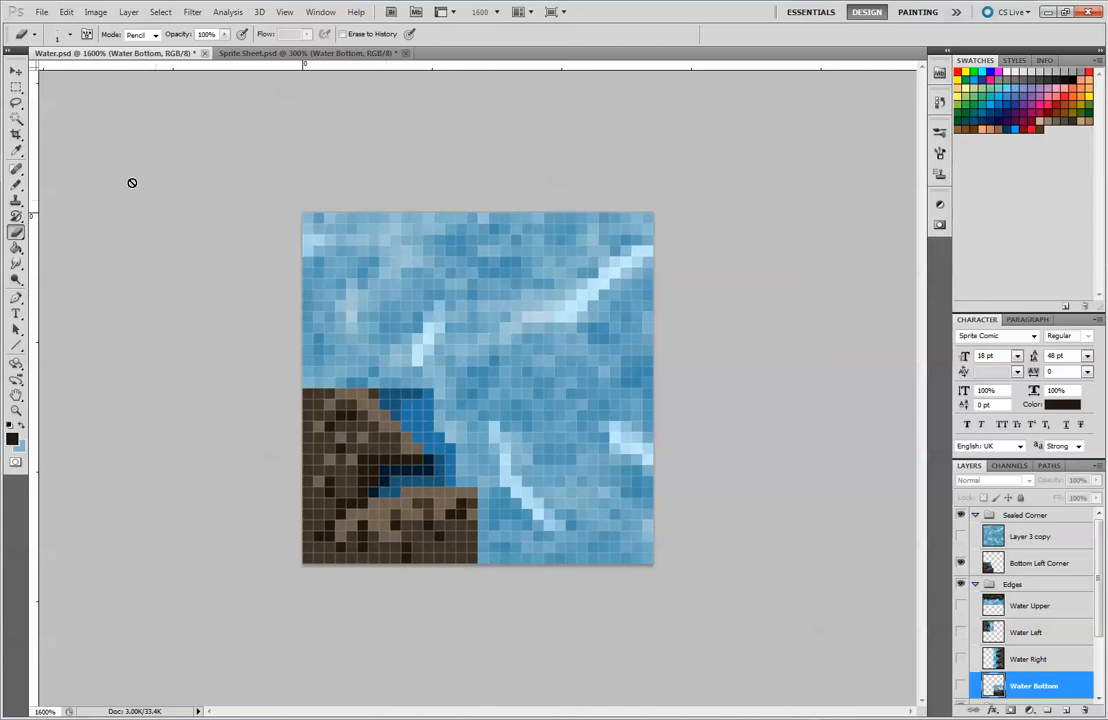
# With the Rectangular Marquee in Normal style, build a combined selection of the corner's dark blue water around the overhang.
pyautogui.click(16, 88)
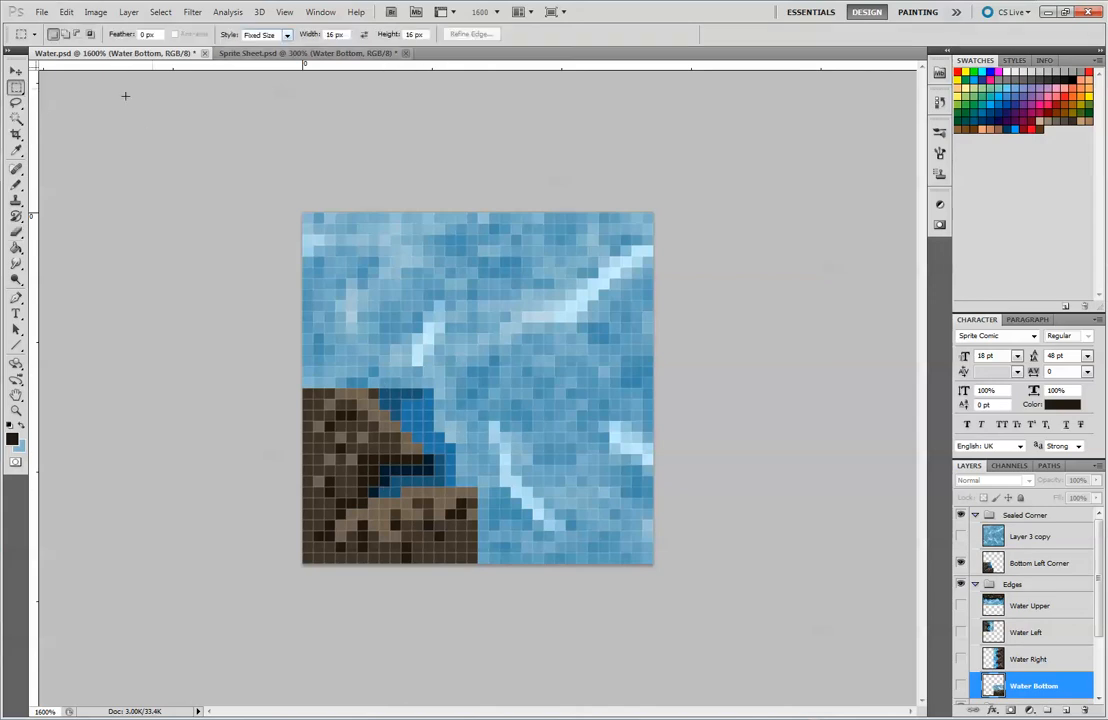
pyautogui.click(285, 36)
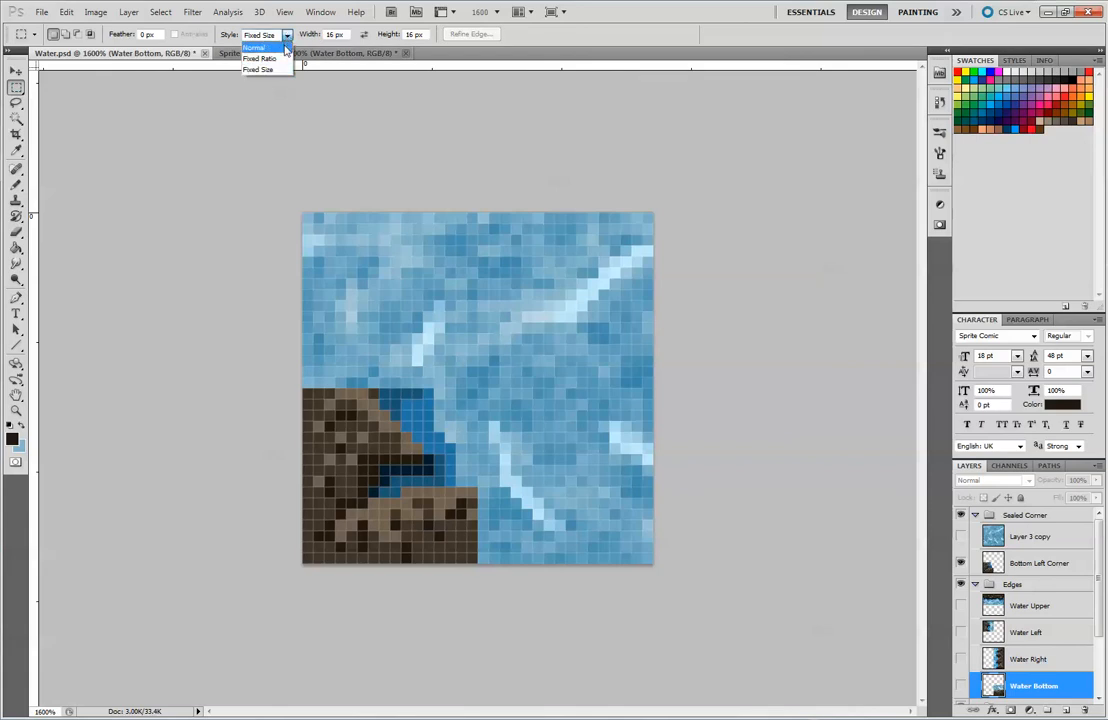
pyautogui.click(283, 48)
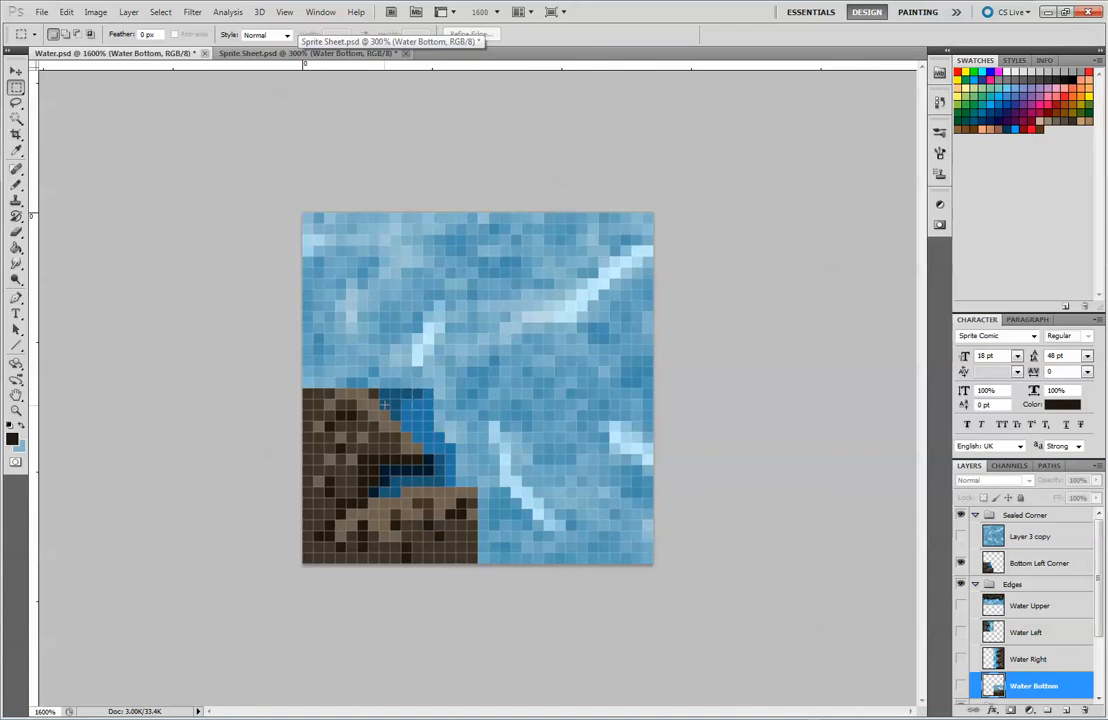
pyautogui.moveTo(380, 390); pyautogui.dragTo(433, 410)
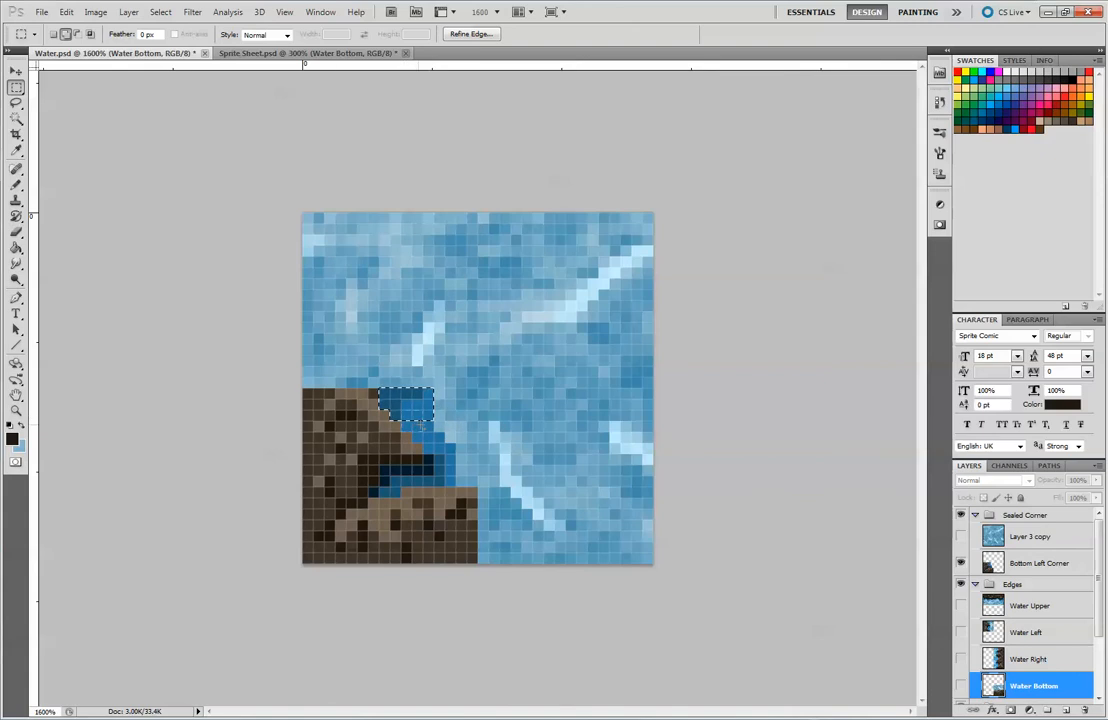
pyautogui.moveTo(431, 435); pyautogui.dragTo(418, 430)
pyautogui.press('shift')
pyautogui.moveTo(453, 451); pyautogui.dragTo(426, 445)
pyautogui.moveTo(411, 470); pyautogui.dragTo(395, 481)
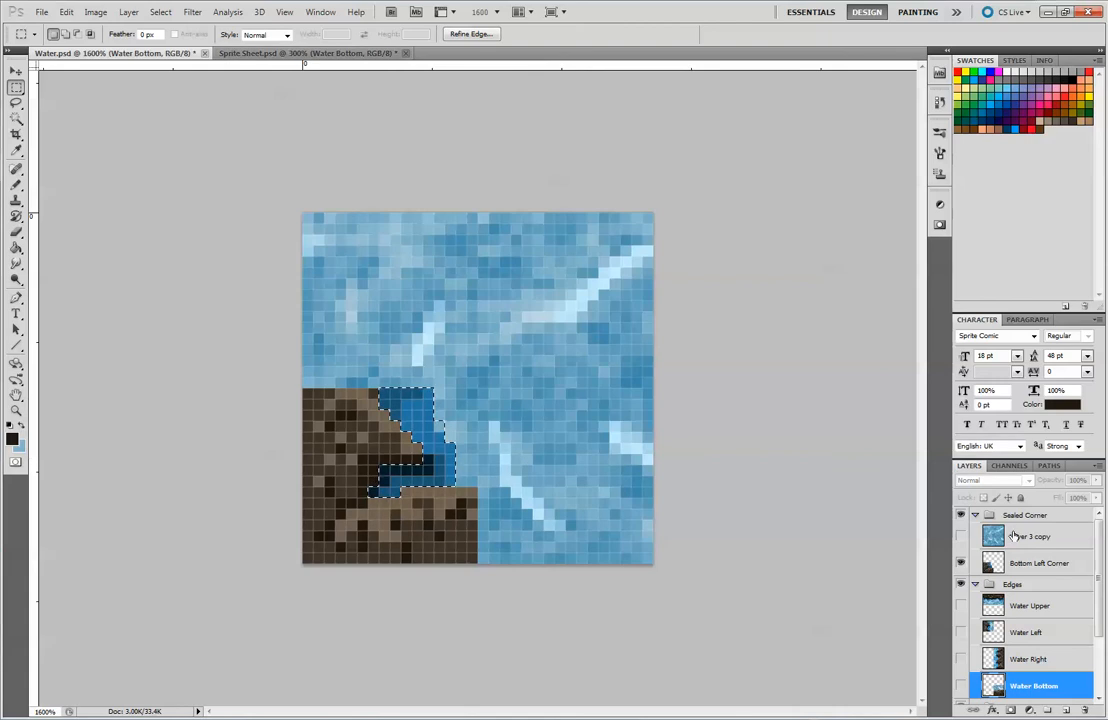
# Show and activate Layer 3 copy, and invert the selection around the corner's dark water area.
pyautogui.click(972, 536)
pyautogui.click(961, 537)
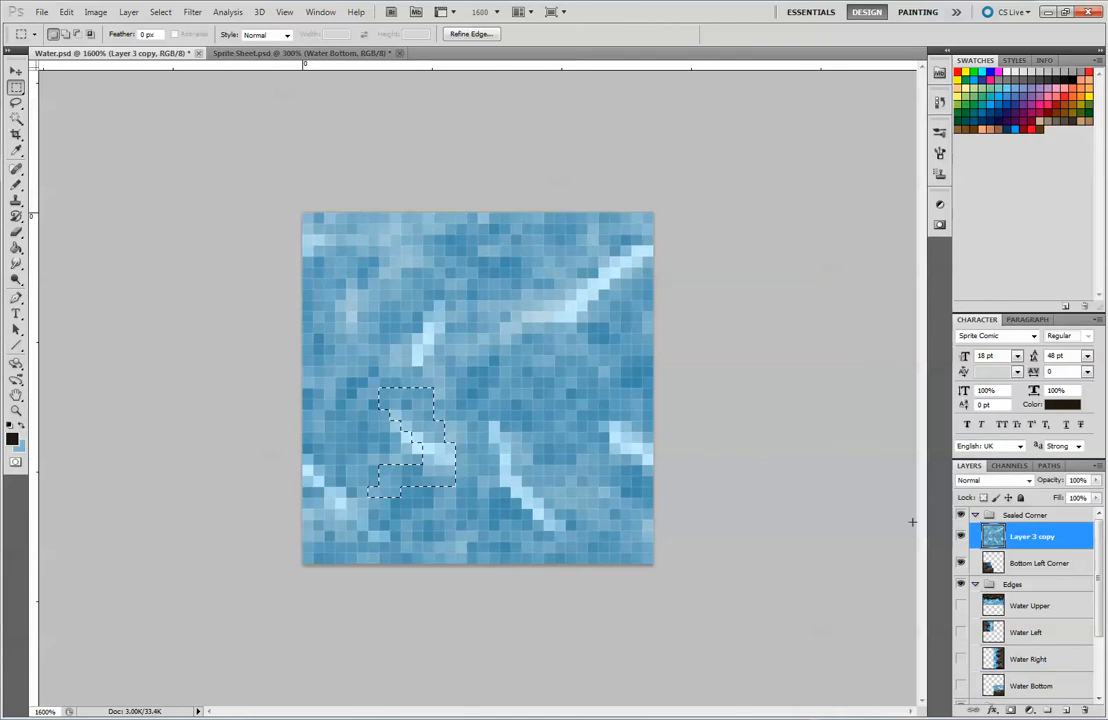
pyautogui.click(161, 12)
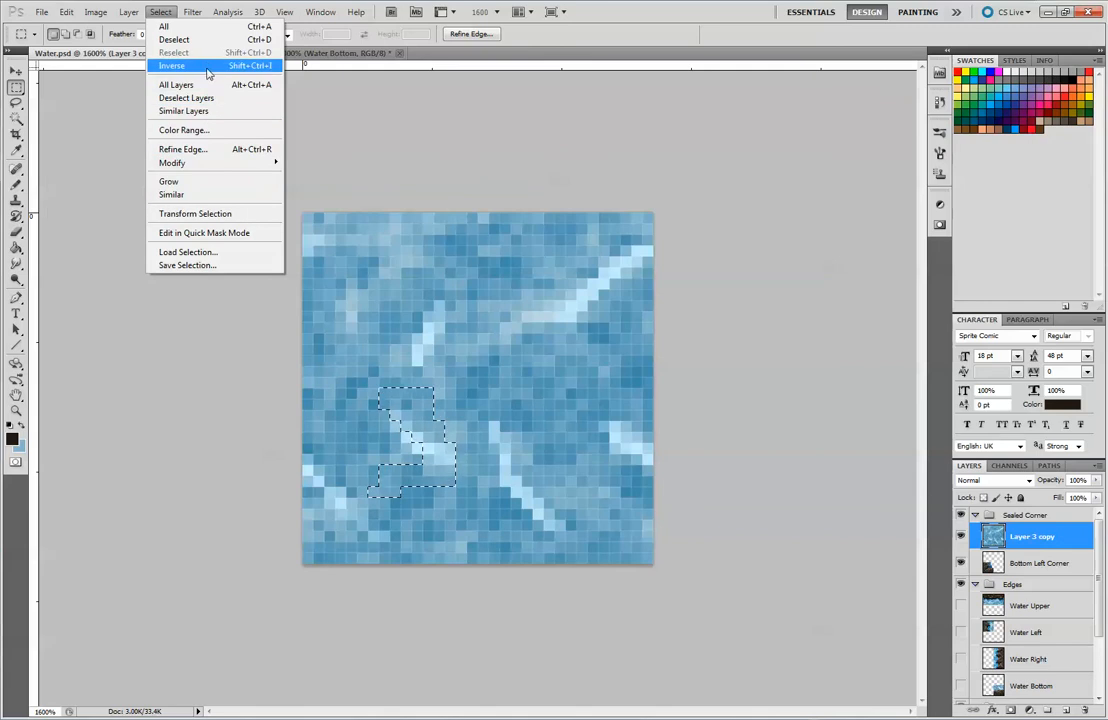
pyautogui.click(209, 66)
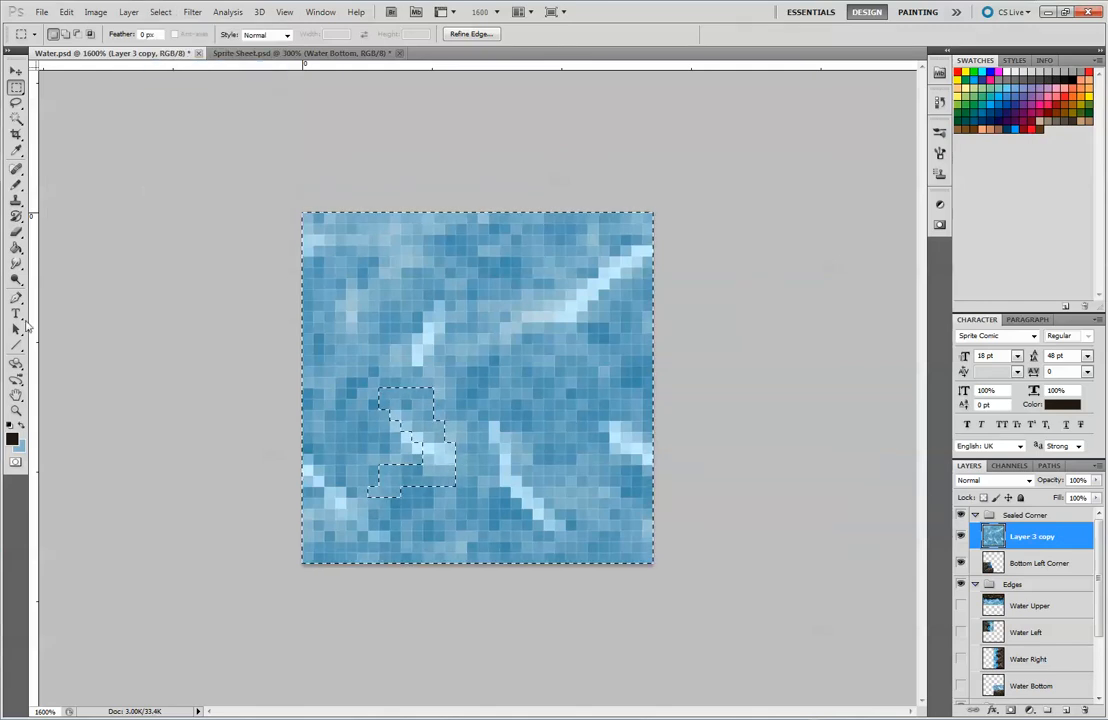
# Erase Layer 3 copy everywhere outside the dark water shape with the Eraser enlarged to 15 px in Pencil mode.
pyautogui.click(16, 231)
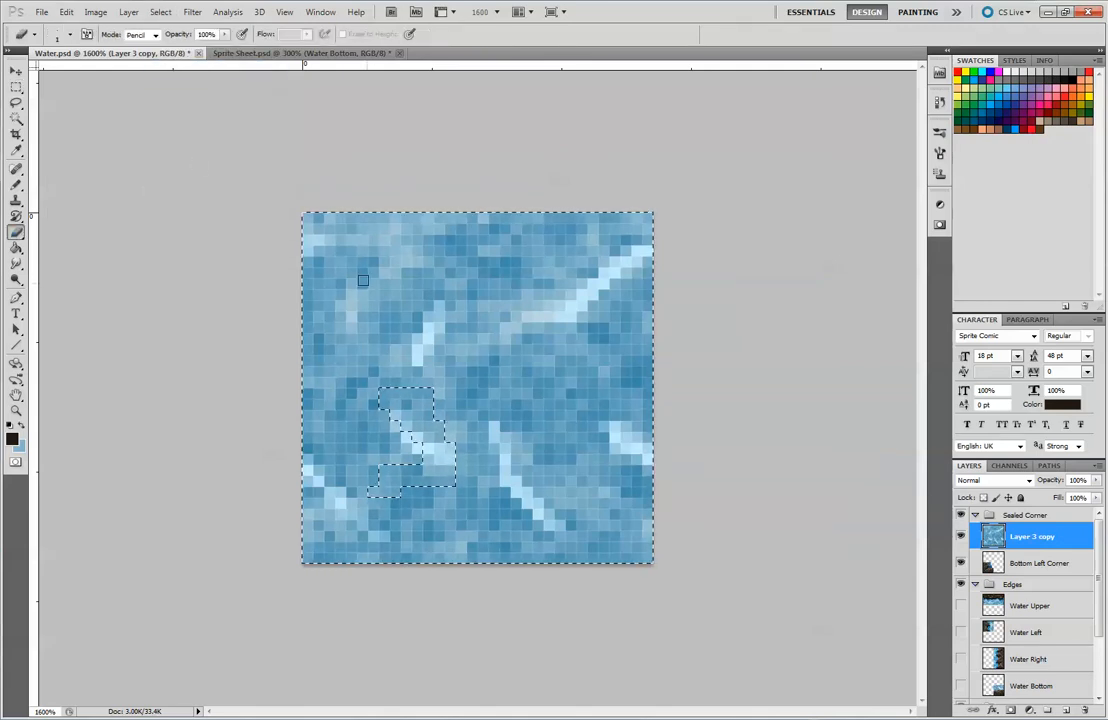
pyautogui.press(']')
pyautogui.press(']')
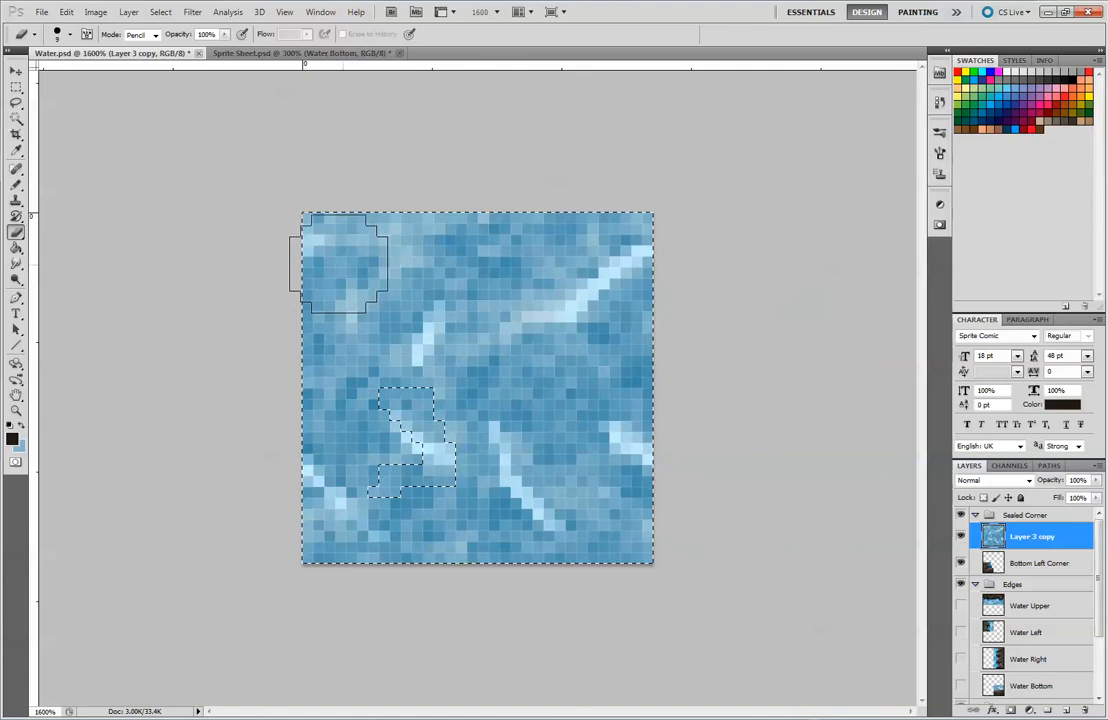
pyautogui.press(']')
pyautogui.press(']')
pyautogui.moveTo(360, 460); pyautogui.dragTo(365, 482)
pyautogui.moveTo(380, 562); pyautogui.dragTo(395, 566)
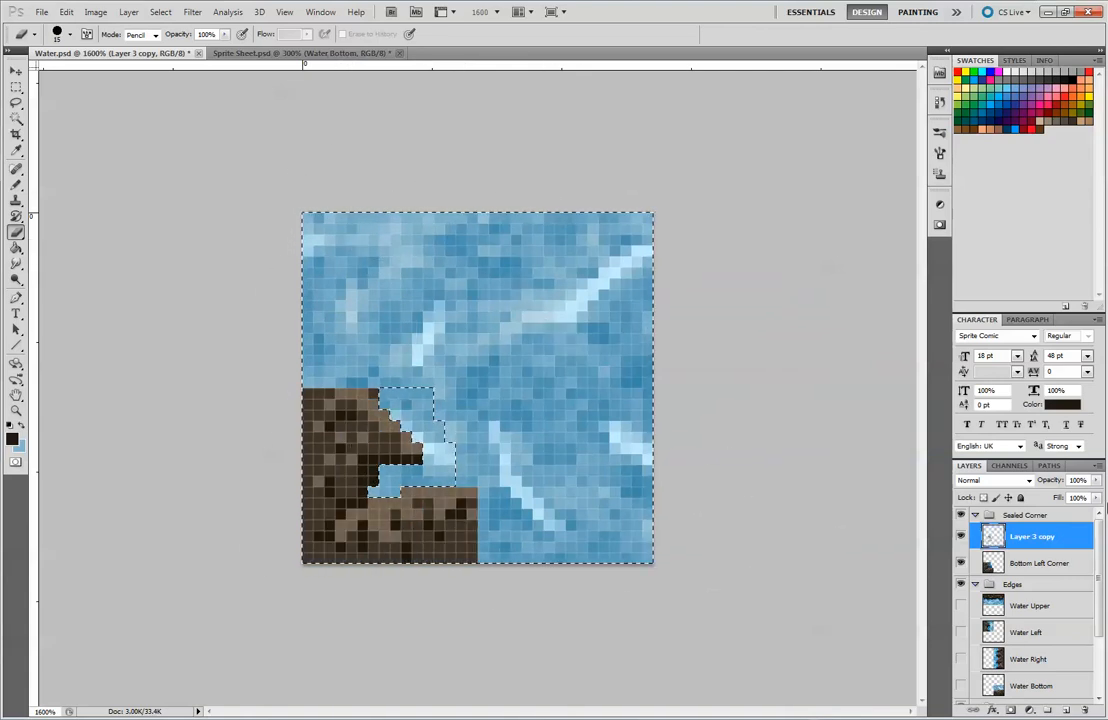
pyautogui.scroll(-3, 976, 620)
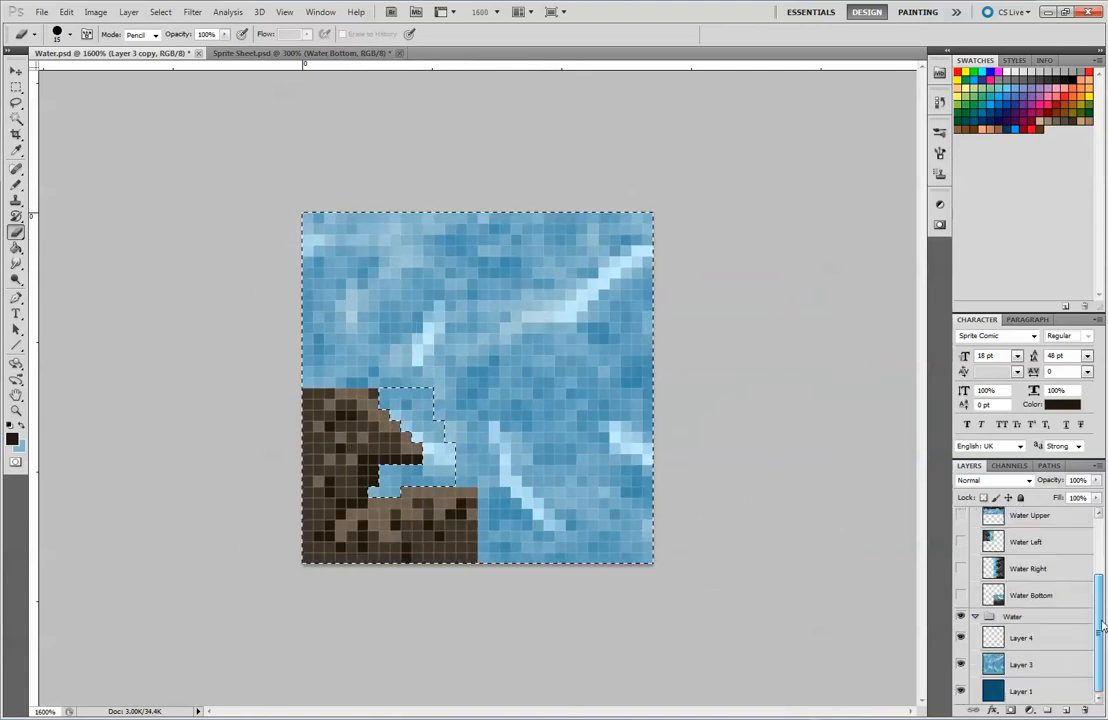
pyautogui.click(961, 665)
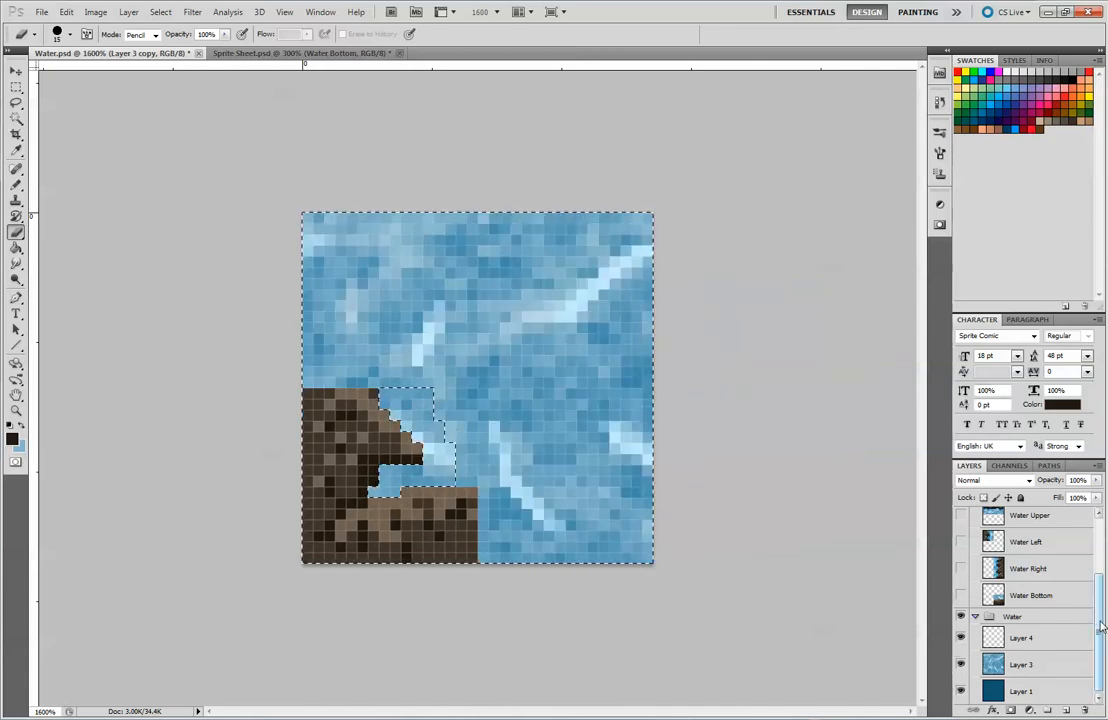
pyautogui.scroll(3, 1100, 630)
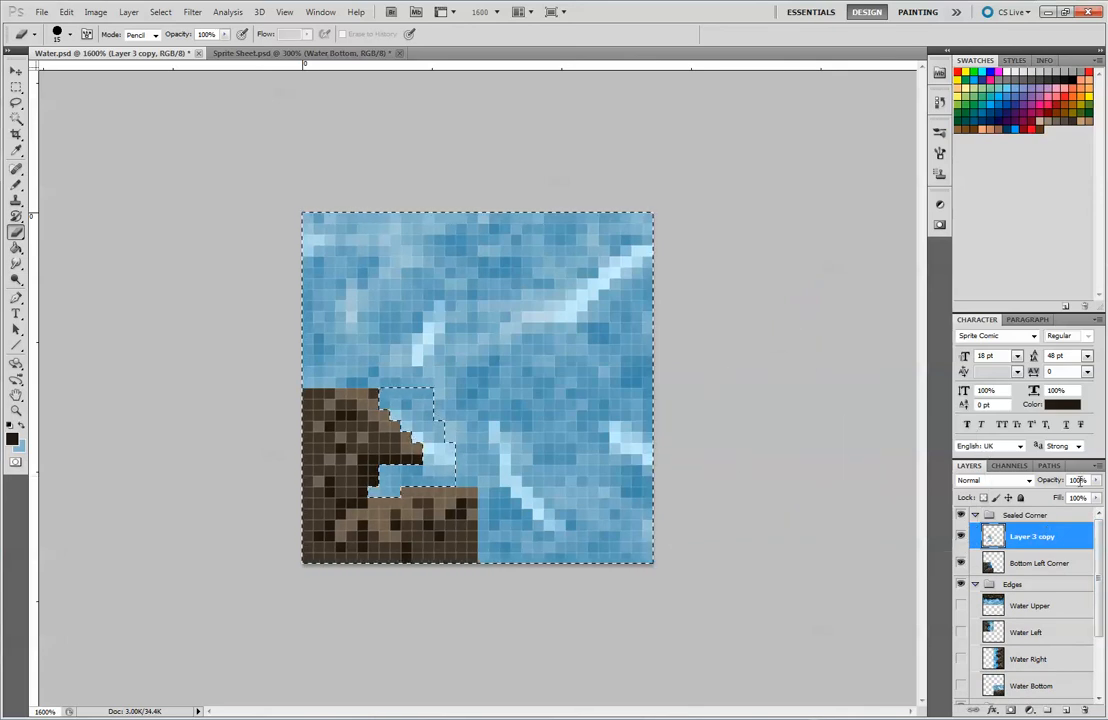
# Clear the selection and set Layer 3 copy to 50% opacity with the Overlay blend mode.
pyautogui.hotkey('ctrl', 'd')
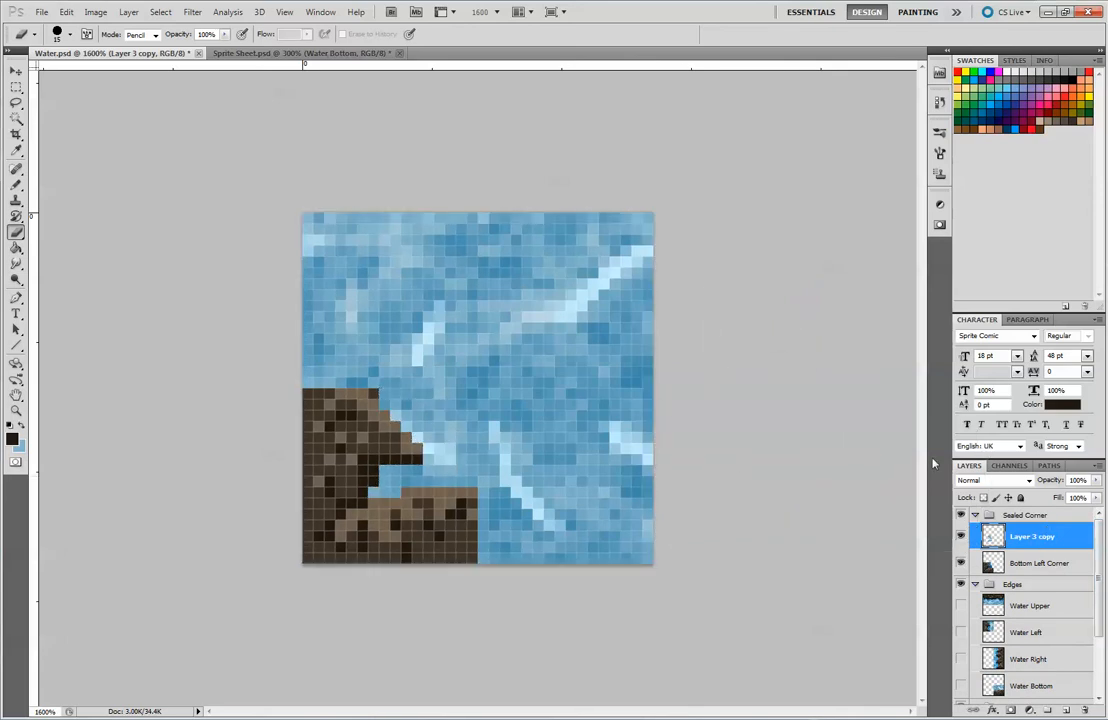
pyautogui.click(16, 71)
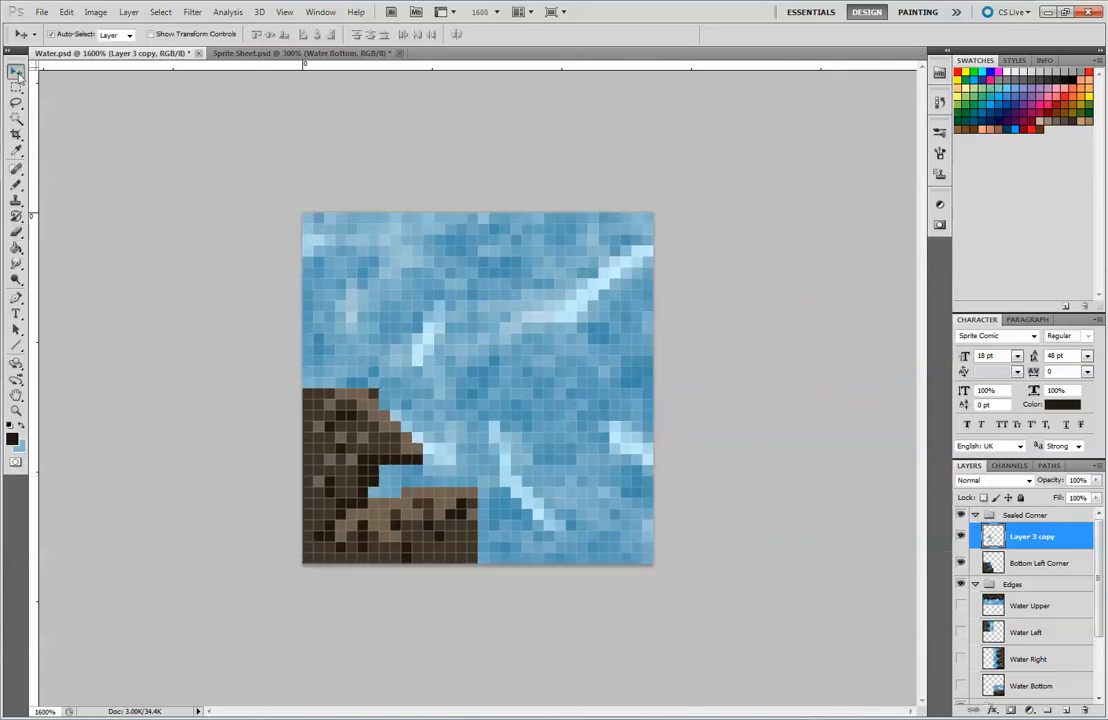
pyautogui.click(1095, 480)
pyautogui.moveTo(1095, 497); pyautogui.dragTo(1063, 500)
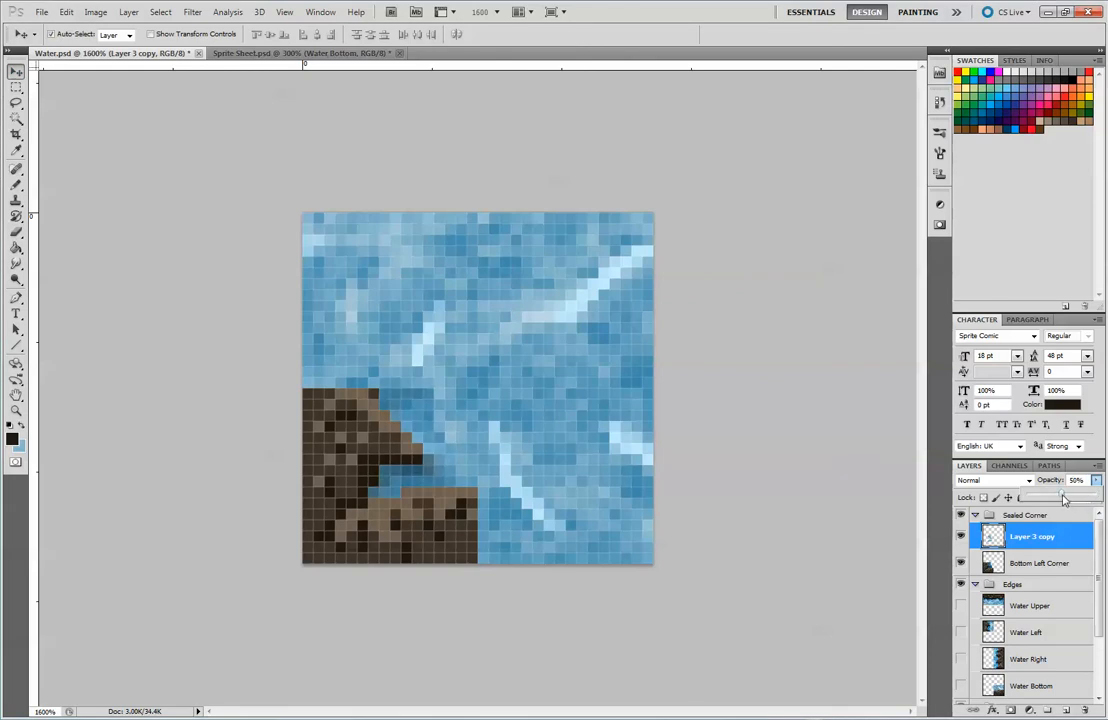
pyautogui.click(1013, 483)
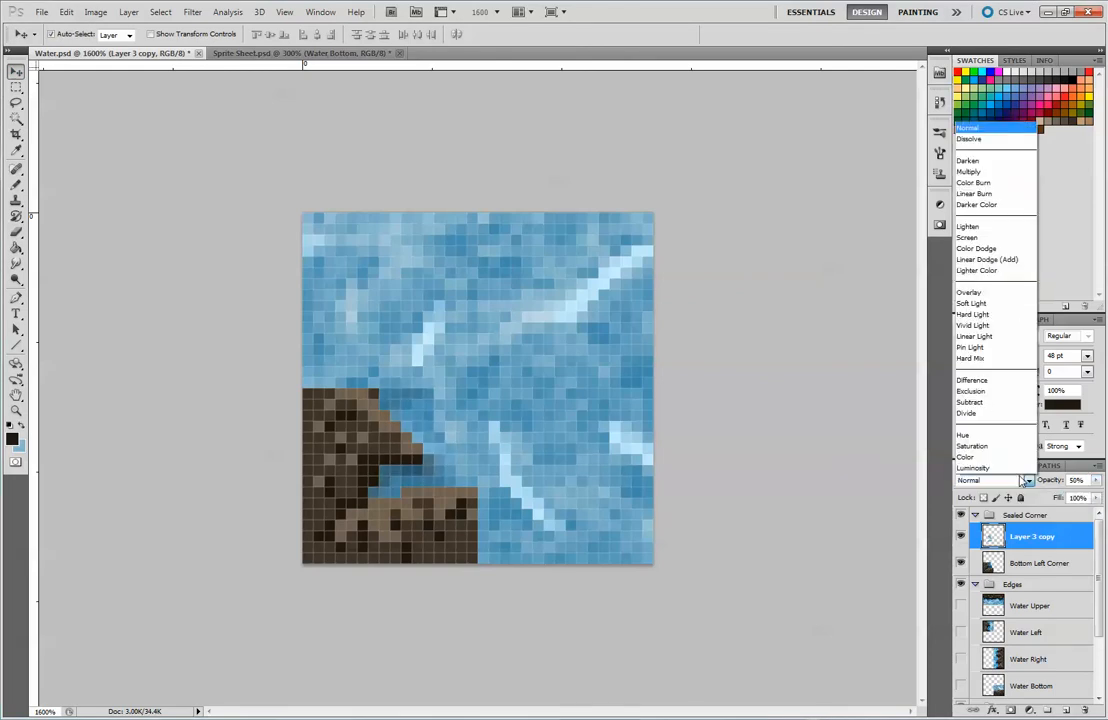
pyautogui.click(999, 303)
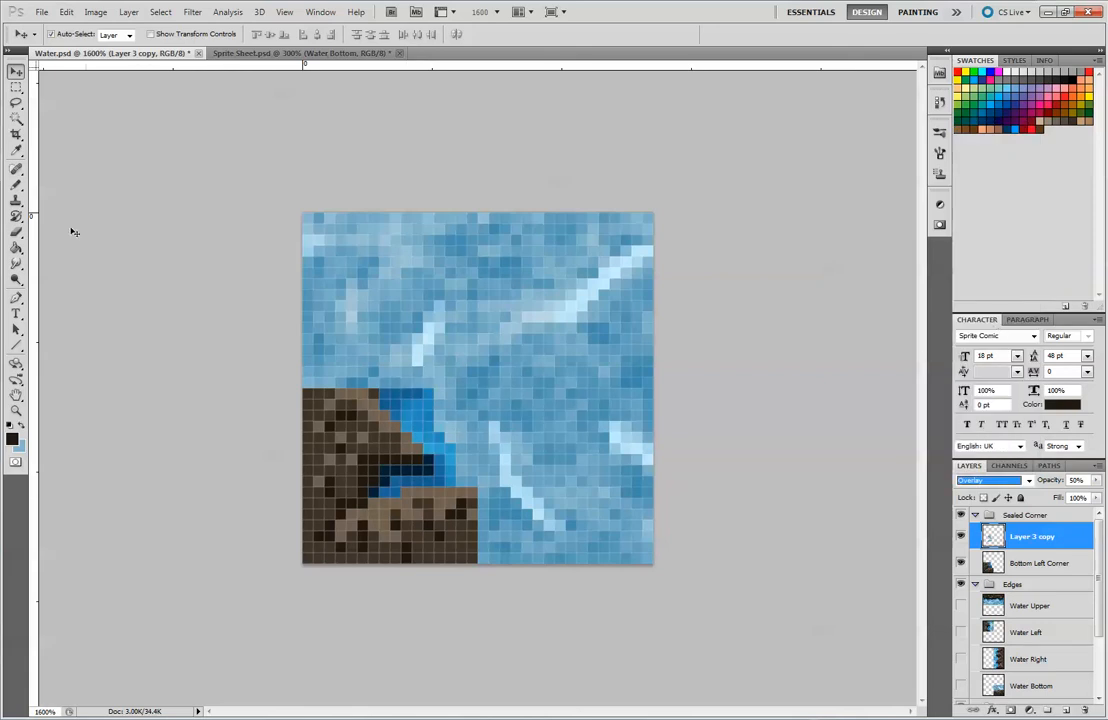
pyautogui.click(16, 88)
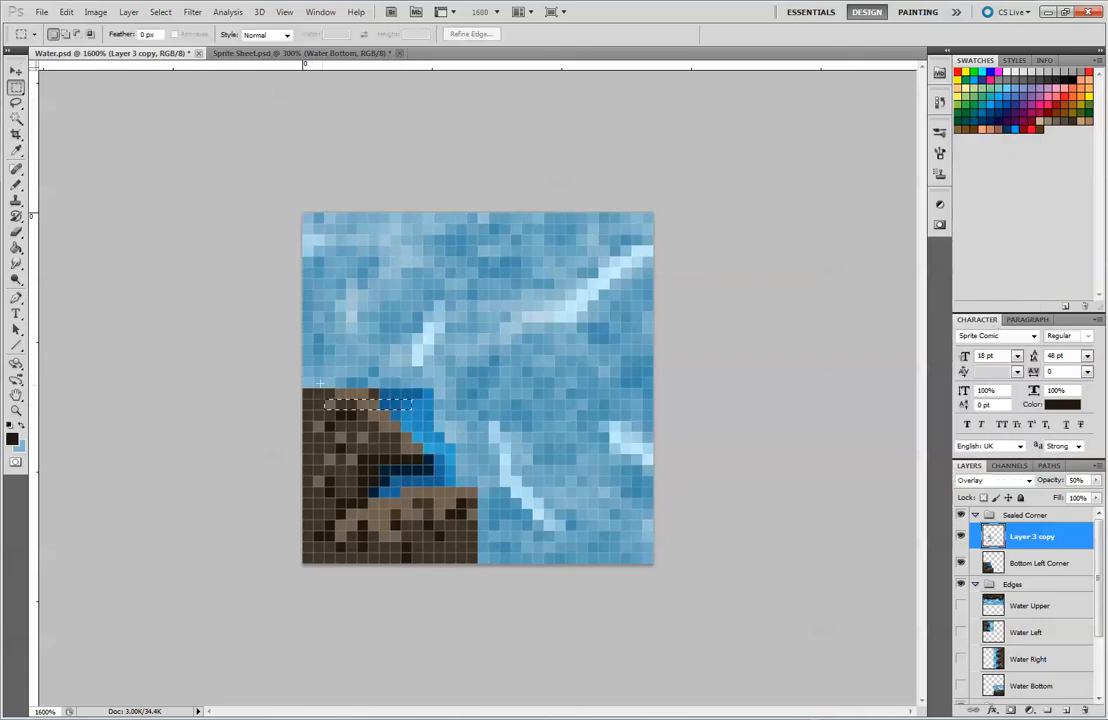
pyautogui.click(472, 394)
pyautogui.moveTo(297, 387); pyautogui.dragTo(475, 578)
pyautogui.hotkey('ctrl', 'd')
pyautogui.click(270, 35)
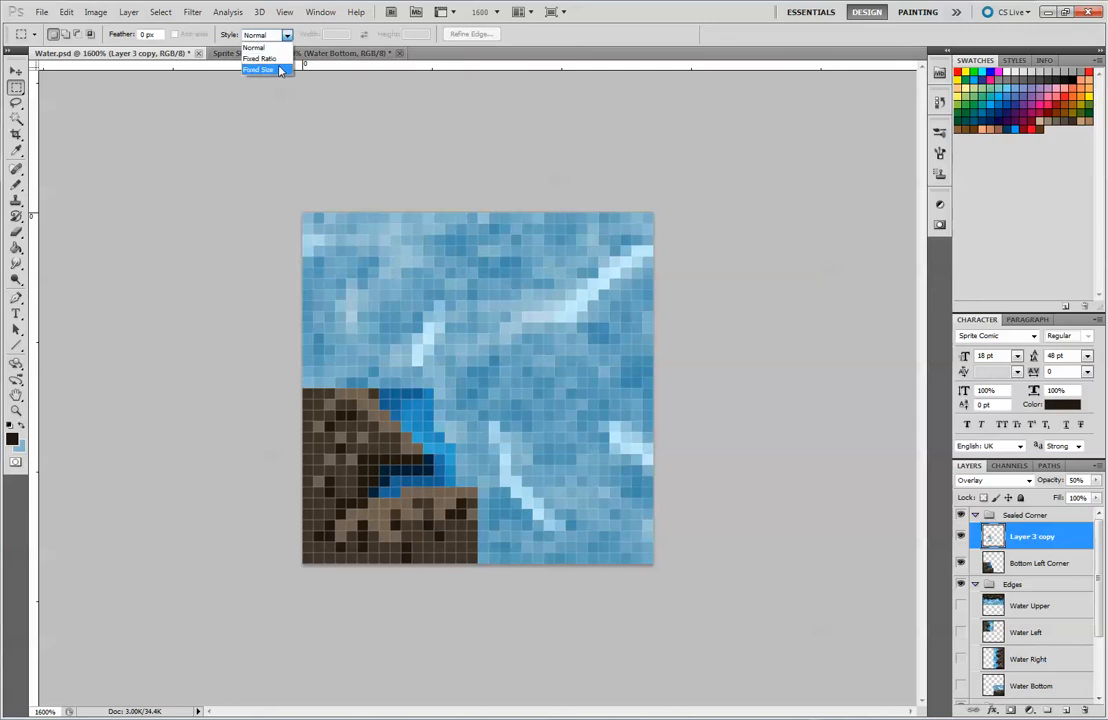
pyautogui.click(1045, 572)
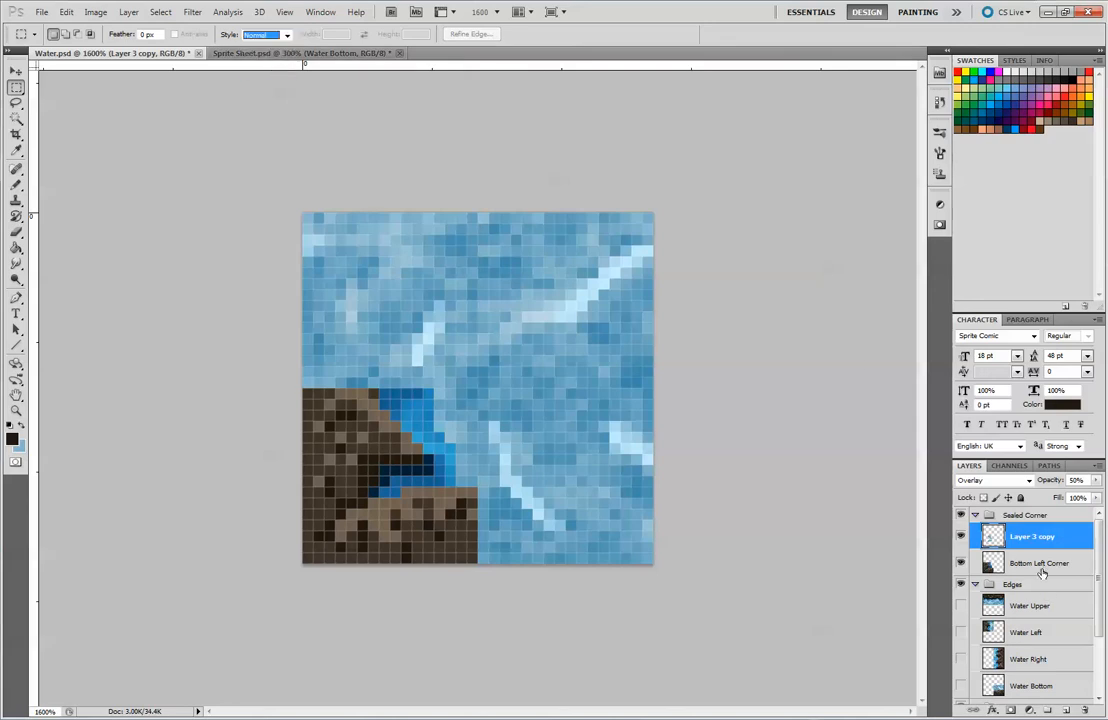
# Select Layer 3 copy and Bottom Left Corner together and move them to the canvas's upper-right quadrant.
pyautogui.keyDown('shift'); pyautogui.click(1040, 563); pyautogui.keyUp('shift')
pyautogui.click(16, 71)
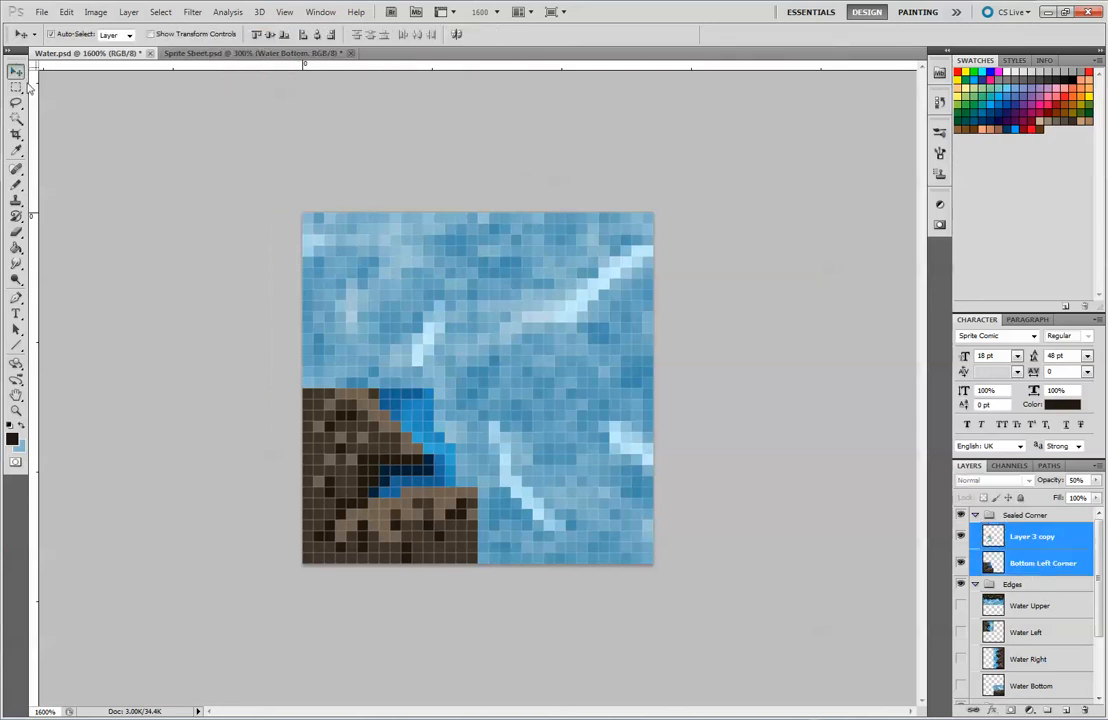
pyautogui.moveTo(349, 481); pyautogui.dragTo(517, 303)
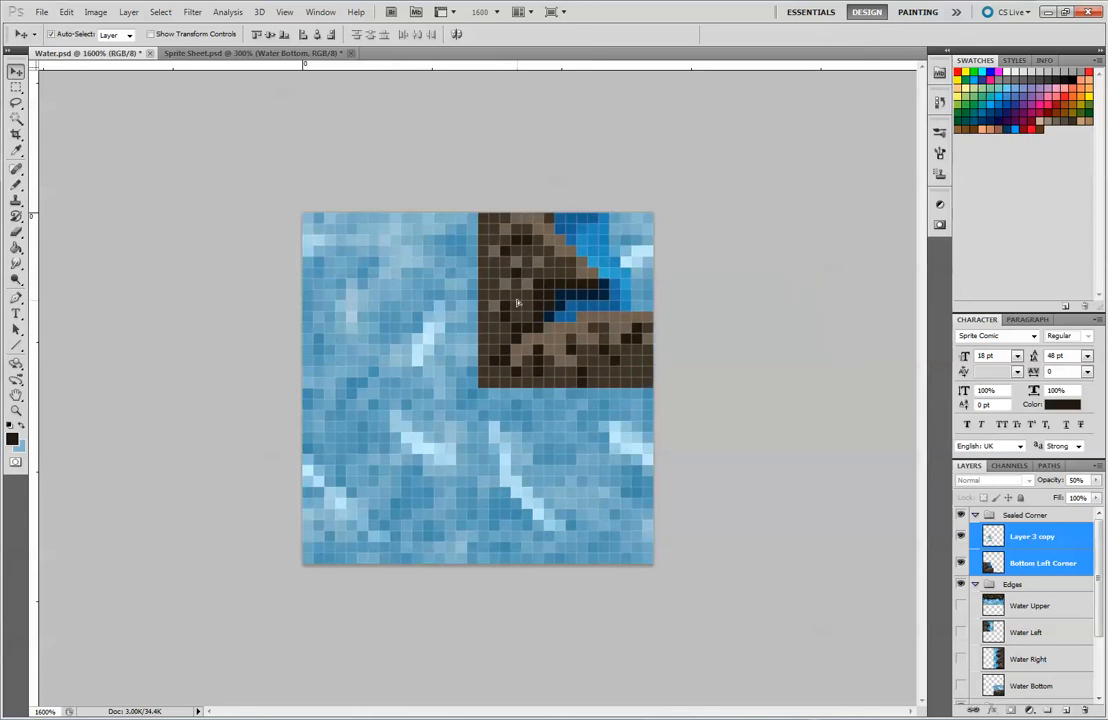
# Marquee-select the moved corner tile, paste a merged copy into Sprite Sheet.psd and fit it between the left and bottom water edge pieces.
pyautogui.press('m')
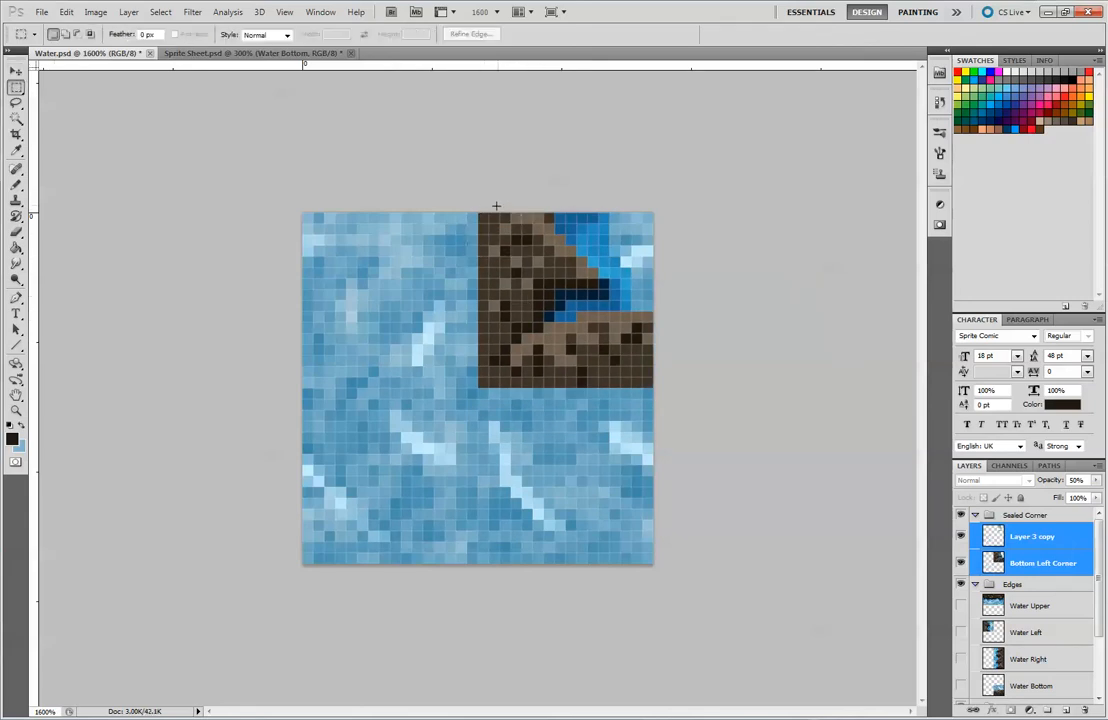
pyautogui.moveTo(661, 370); pyautogui.dragTo(663, 373)
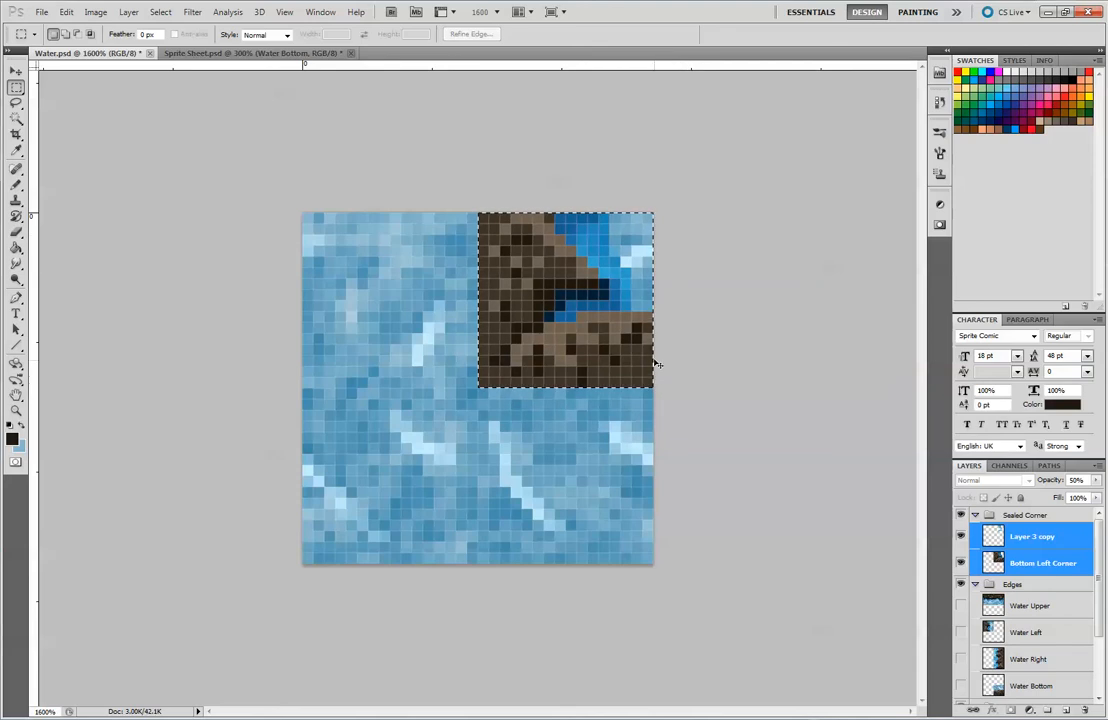
pyautogui.click(207, 56)
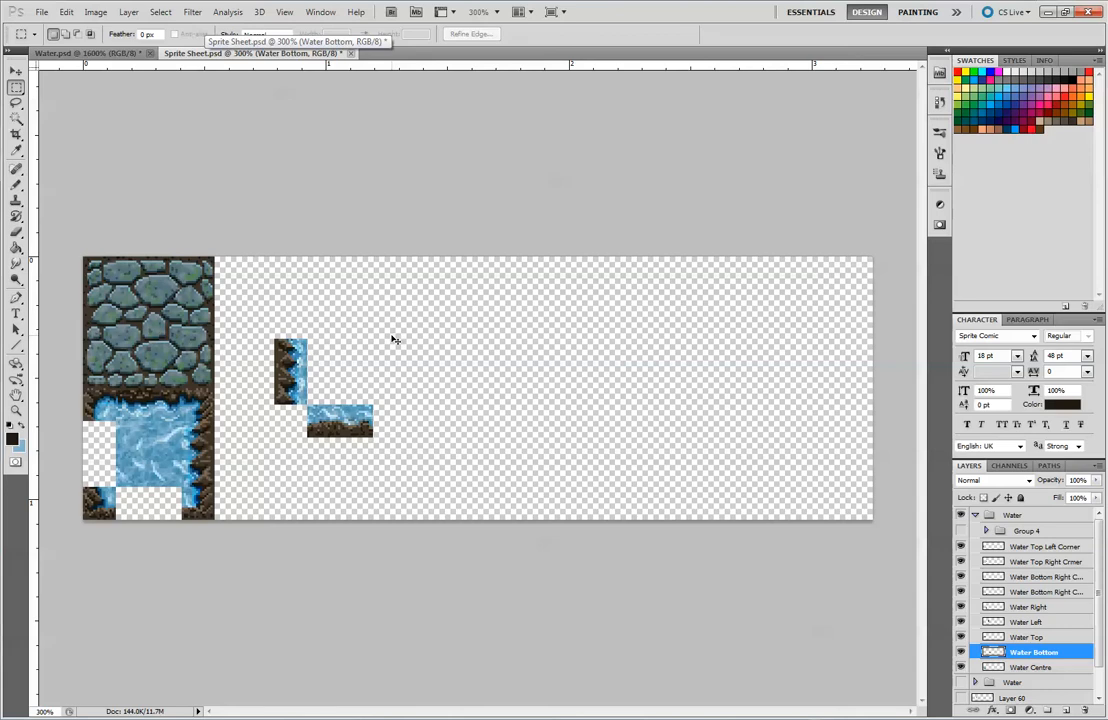
pyautogui.hotkey('ctrl', 'v')
pyautogui.click(16, 71)
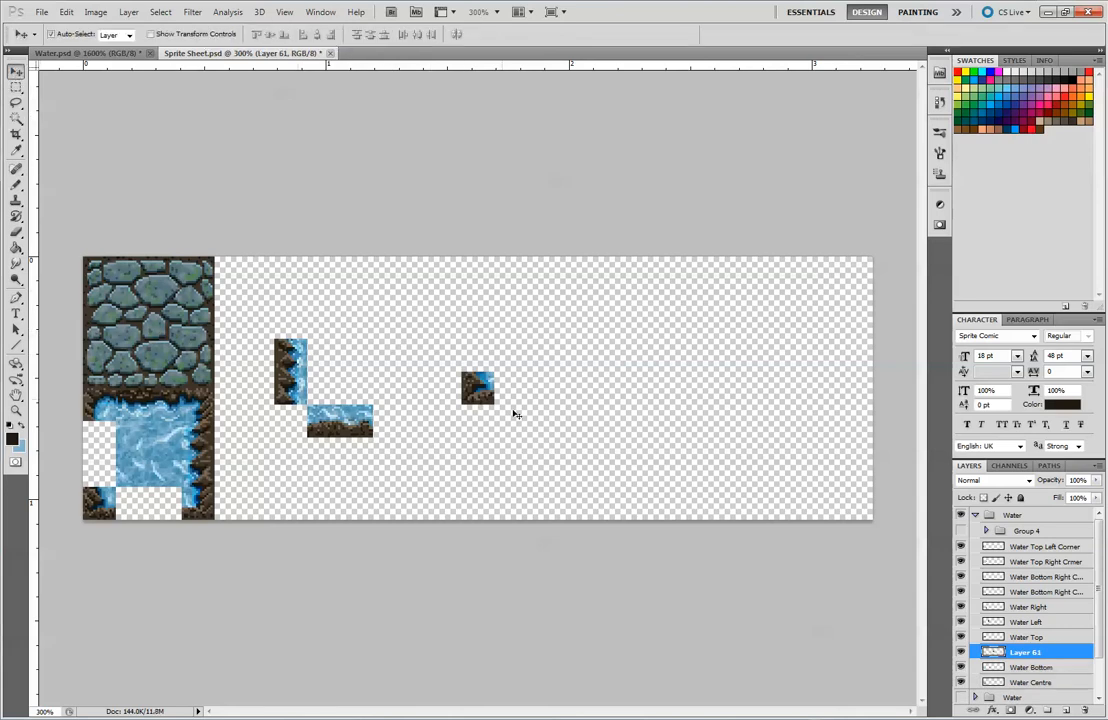
pyautogui.moveTo(485, 403); pyautogui.dragTo(296, 429)
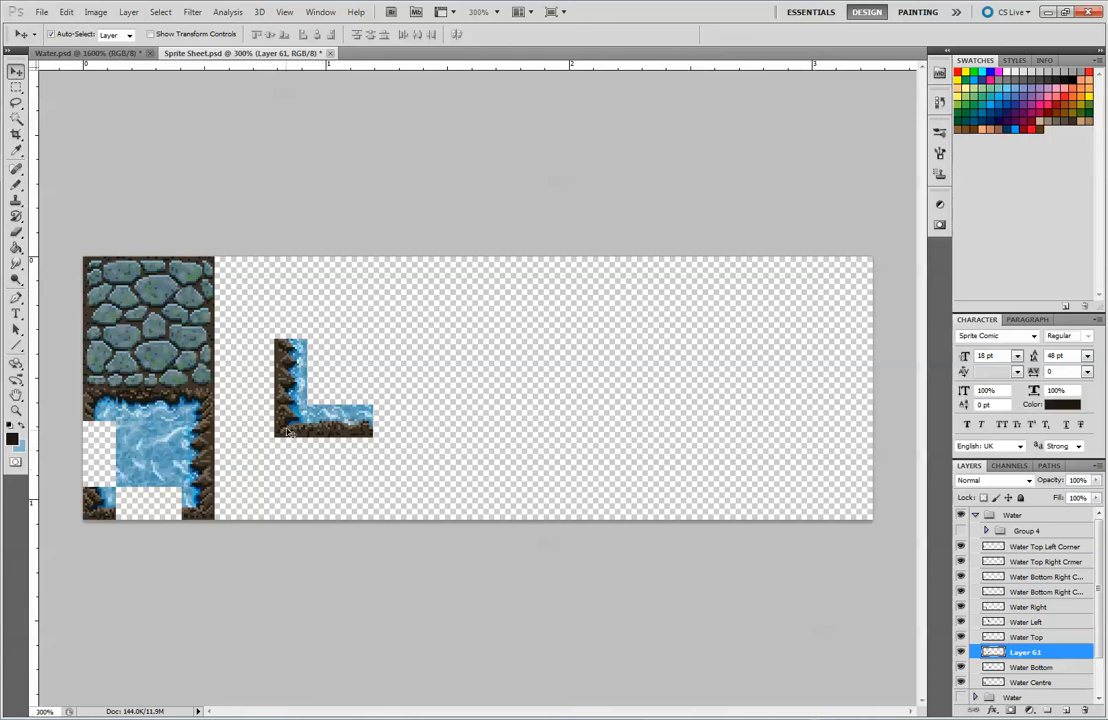
# Rearrange the left edge piece and the corner tile around the right end of the bottom edge to test how they join.
pyautogui.moveTo(290, 427); pyautogui.dragTo(268, 452)
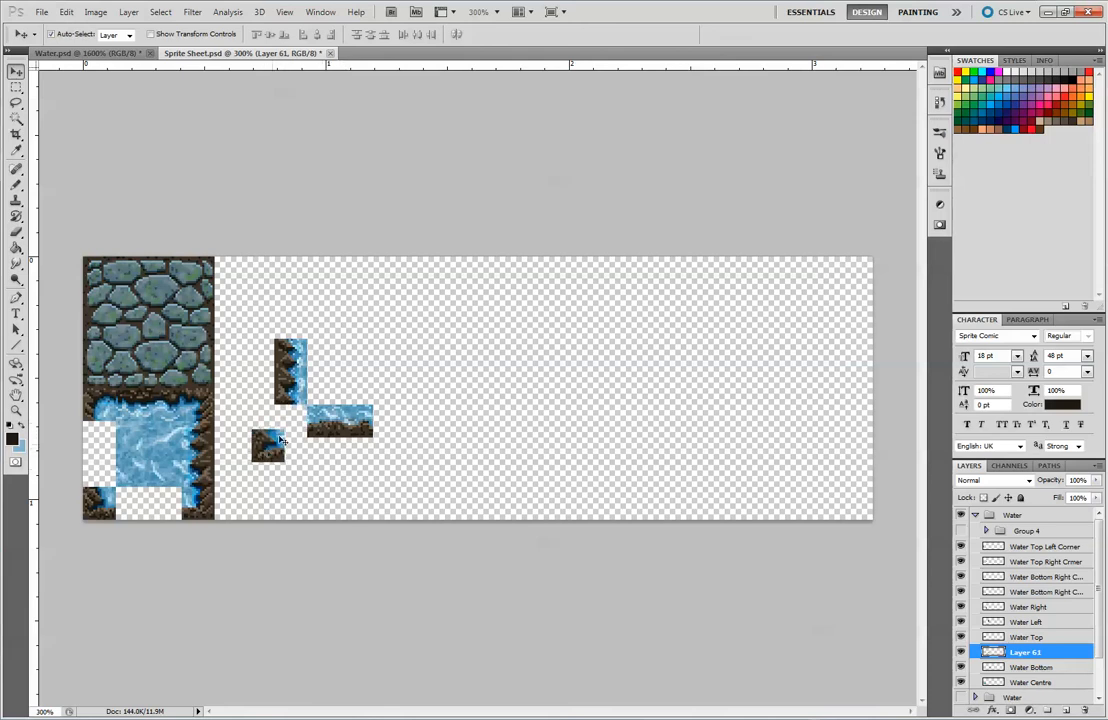
pyautogui.moveTo(290, 404); pyautogui.dragTo(389, 502)
pyautogui.moveTo(265, 448); pyautogui.dragTo(386, 424)
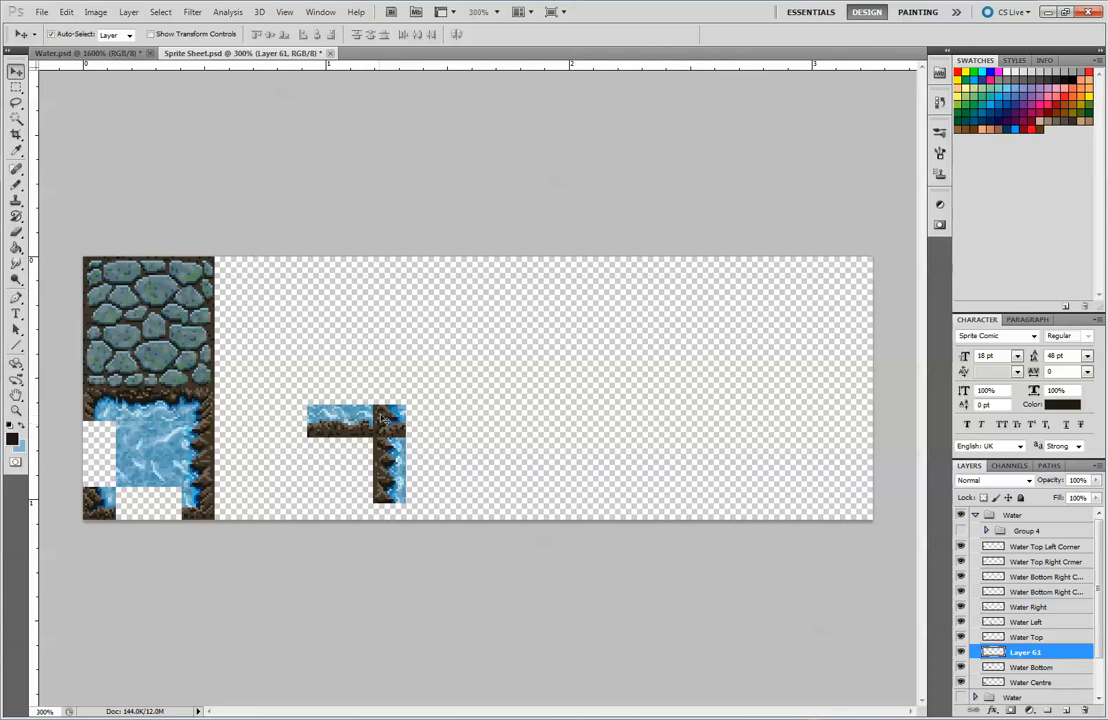
pyautogui.moveTo(390, 419); pyautogui.dragTo(293, 420)
# Switch back to Water.psd and show the Water Left and Water Bottom layers.
pyautogui.click(122, 54)
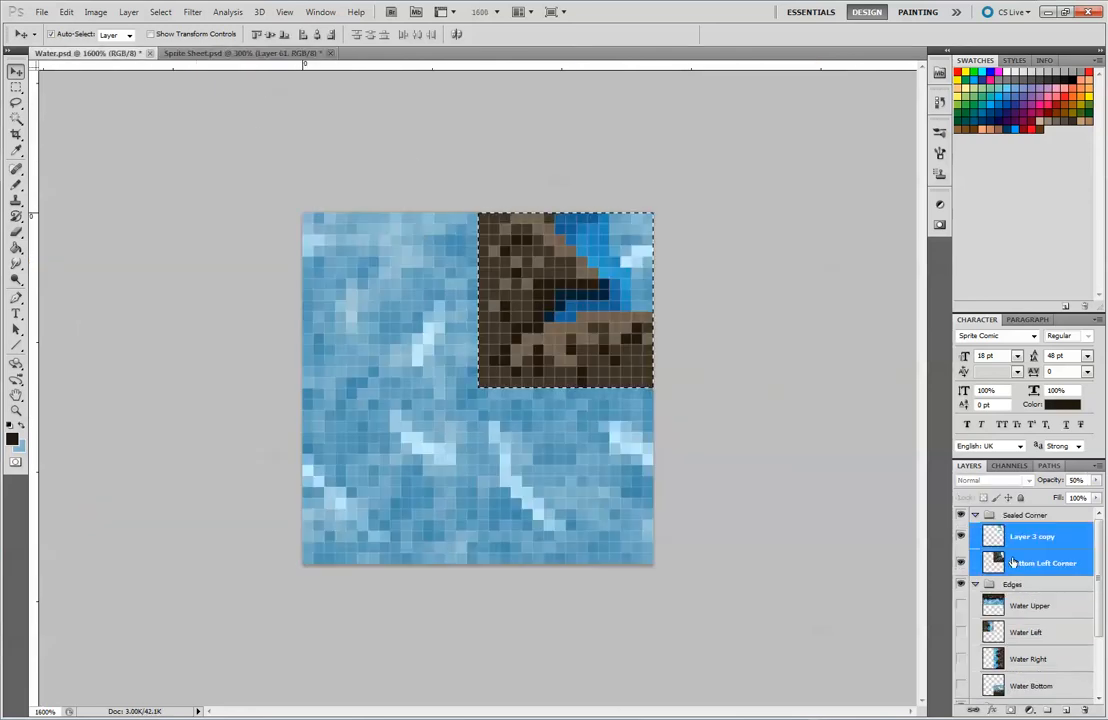
pyautogui.scroll(-3, 990, 562)
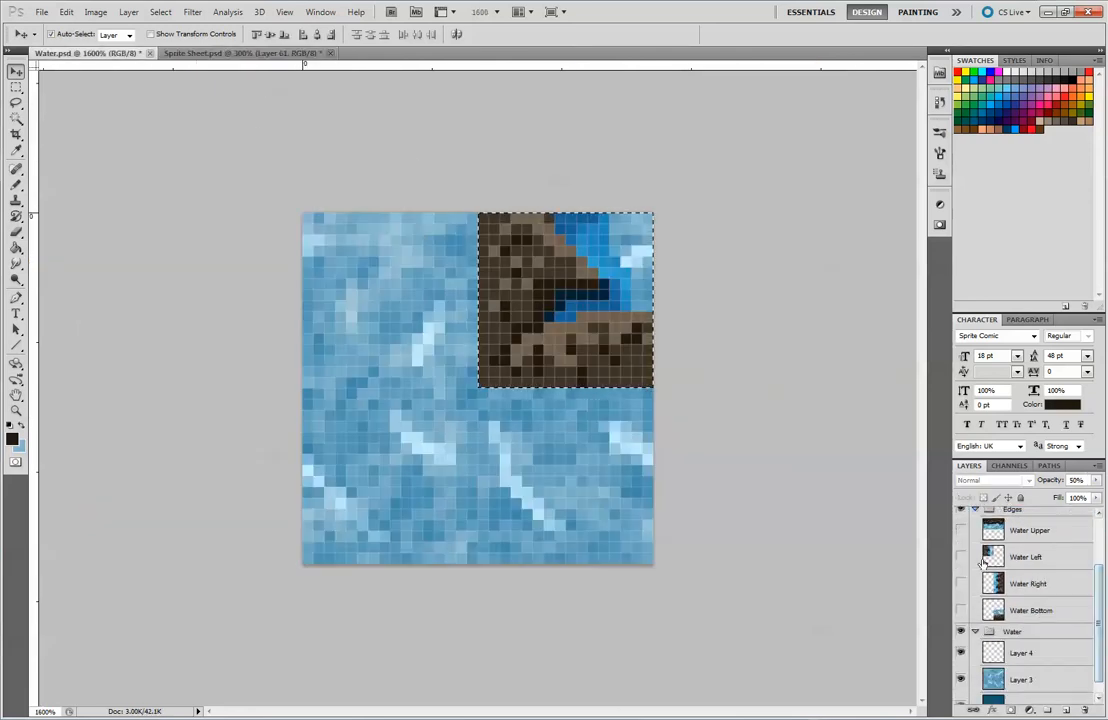
pyautogui.click(962, 559)
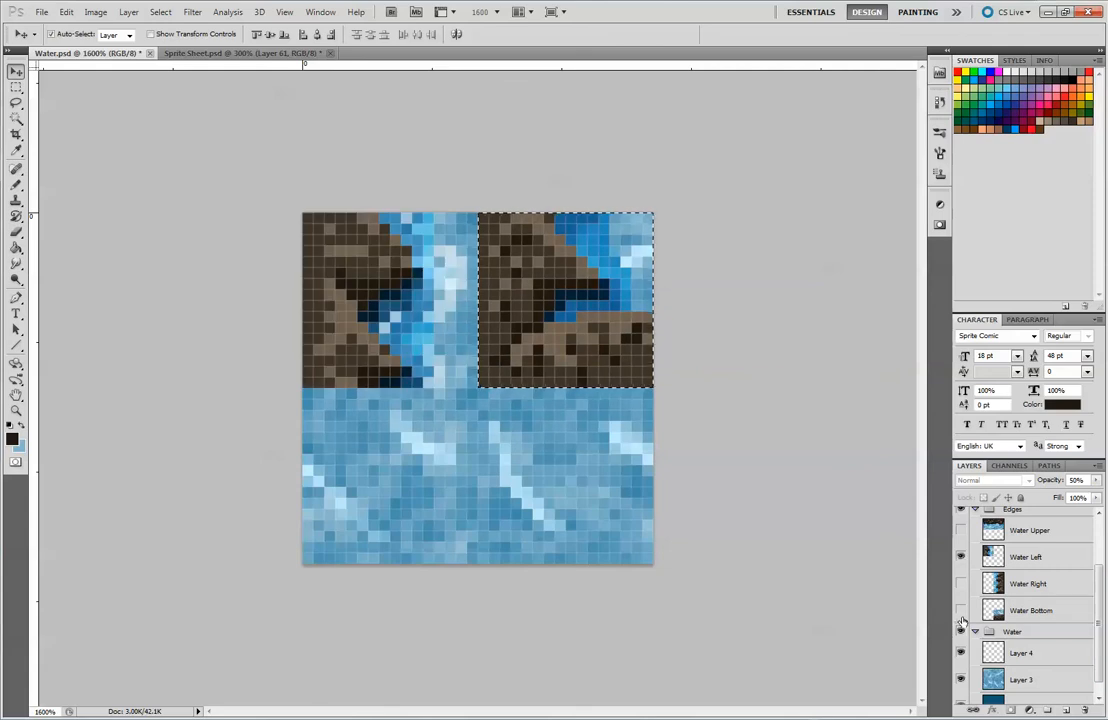
pyautogui.click(962, 611)
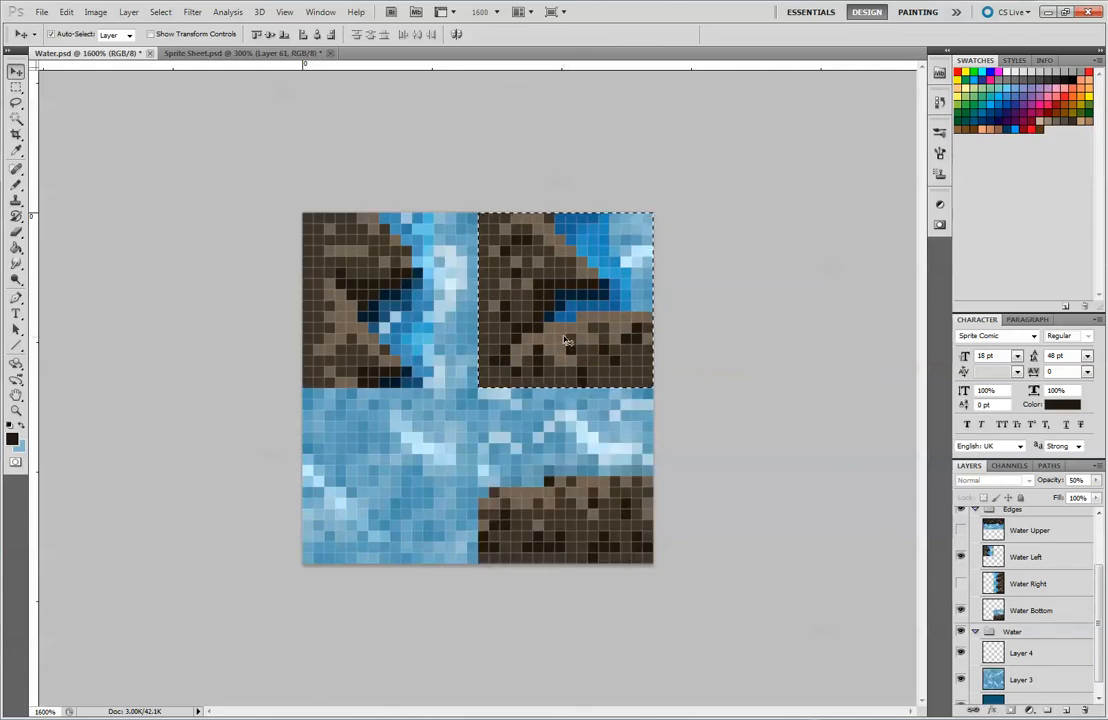
# Create a group named Bottom Left inside Sealed Corner and put Layer 3 copy and Bottom Left Corner in it.
pyautogui.scroll(2, 960, 492)
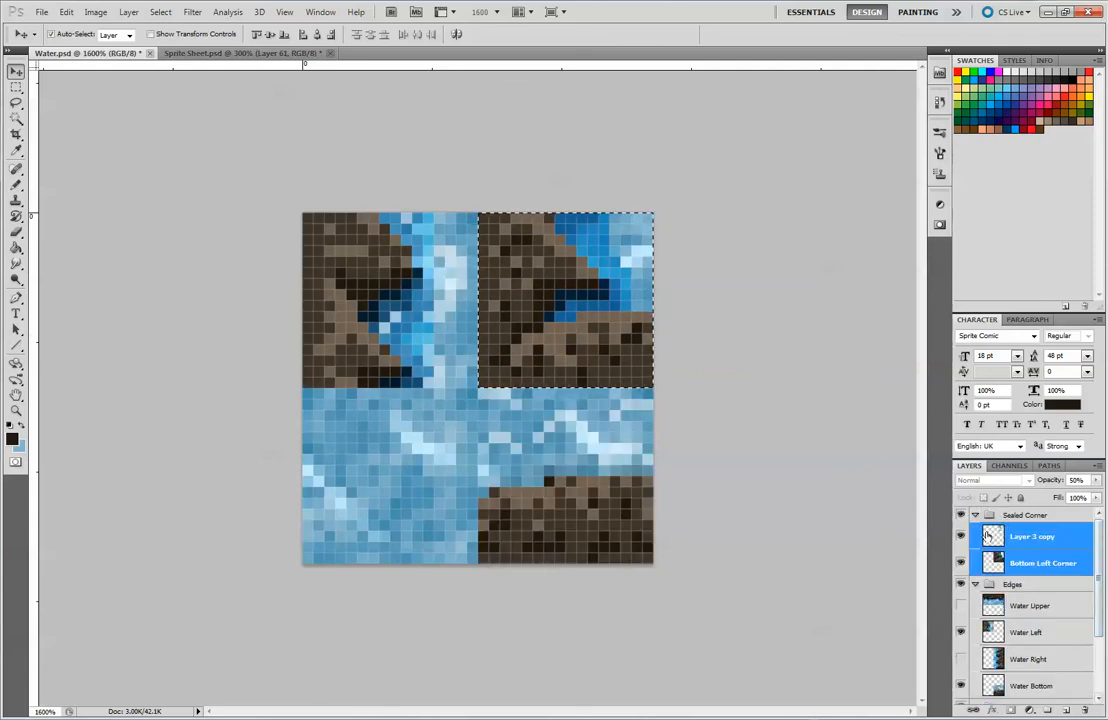
pyautogui.click(1048, 710)
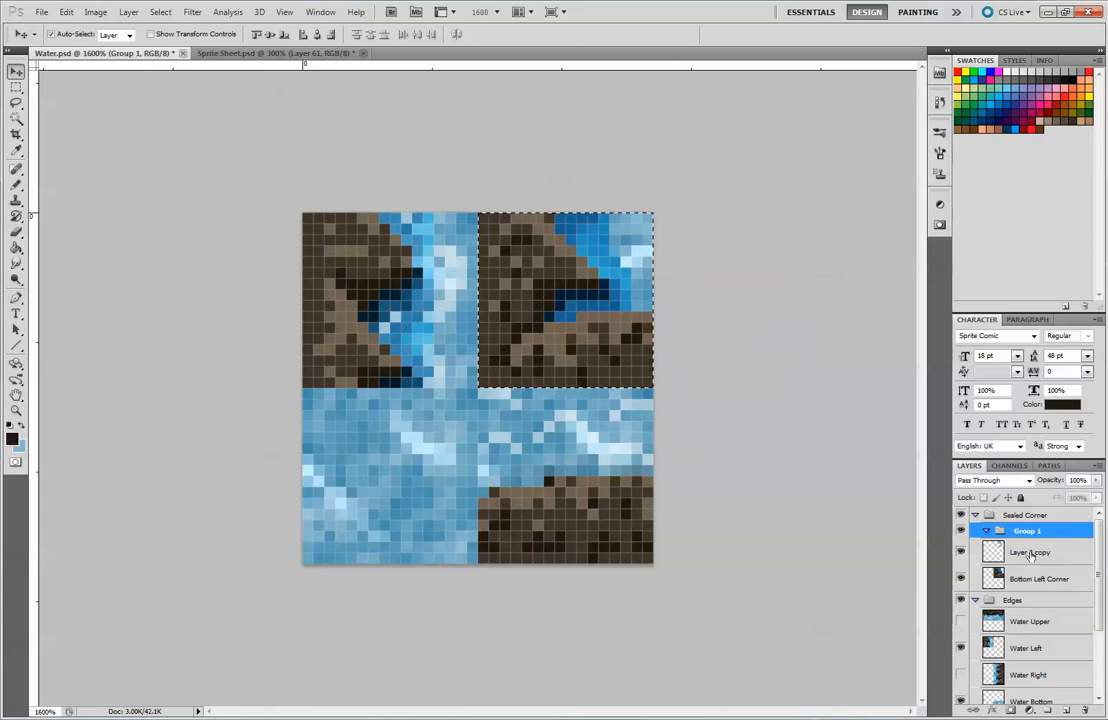
pyautogui.moveTo(1036, 556); pyautogui.dragTo(1038, 538)
pyautogui.moveTo(1040, 579); pyautogui.dragTo(1040, 564)
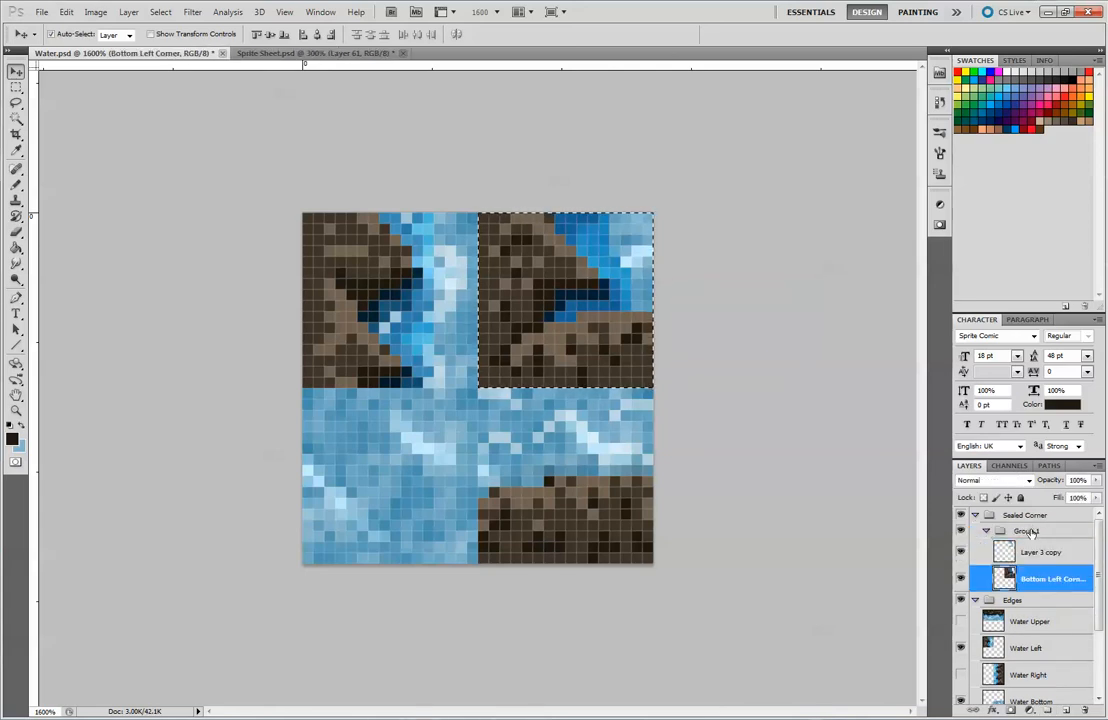
pyautogui.doubleClick(1031, 531)
pyautogui.write('Bo')
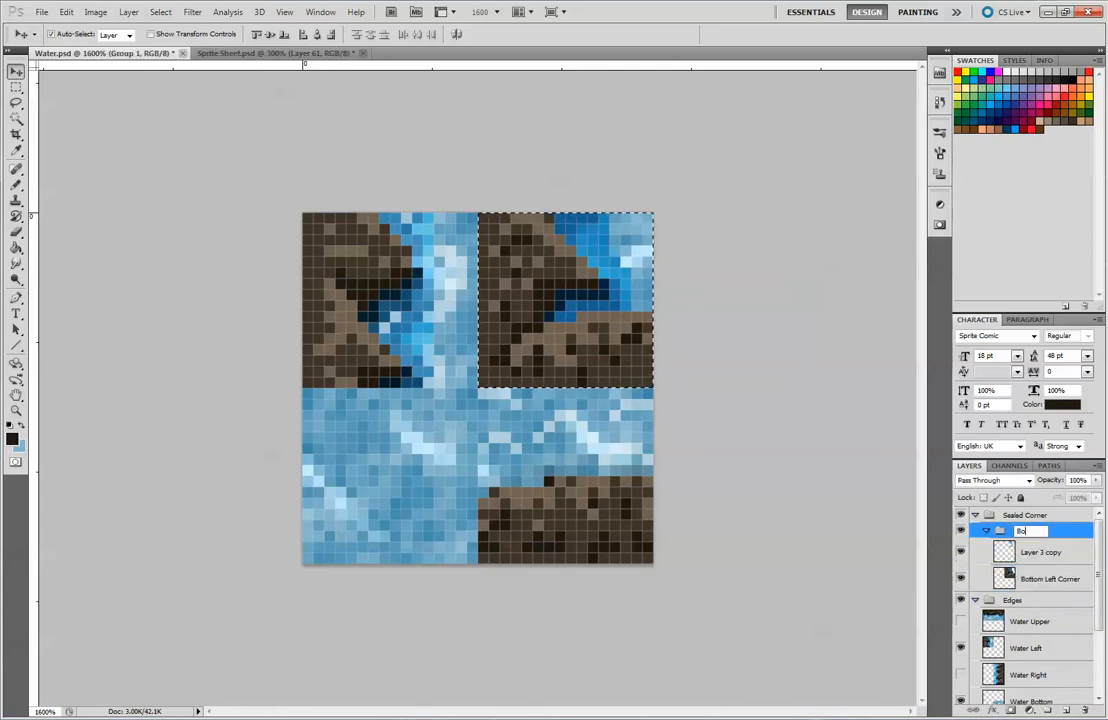
pyautogui.write('ttom Left')
pyautogui.press('Return')
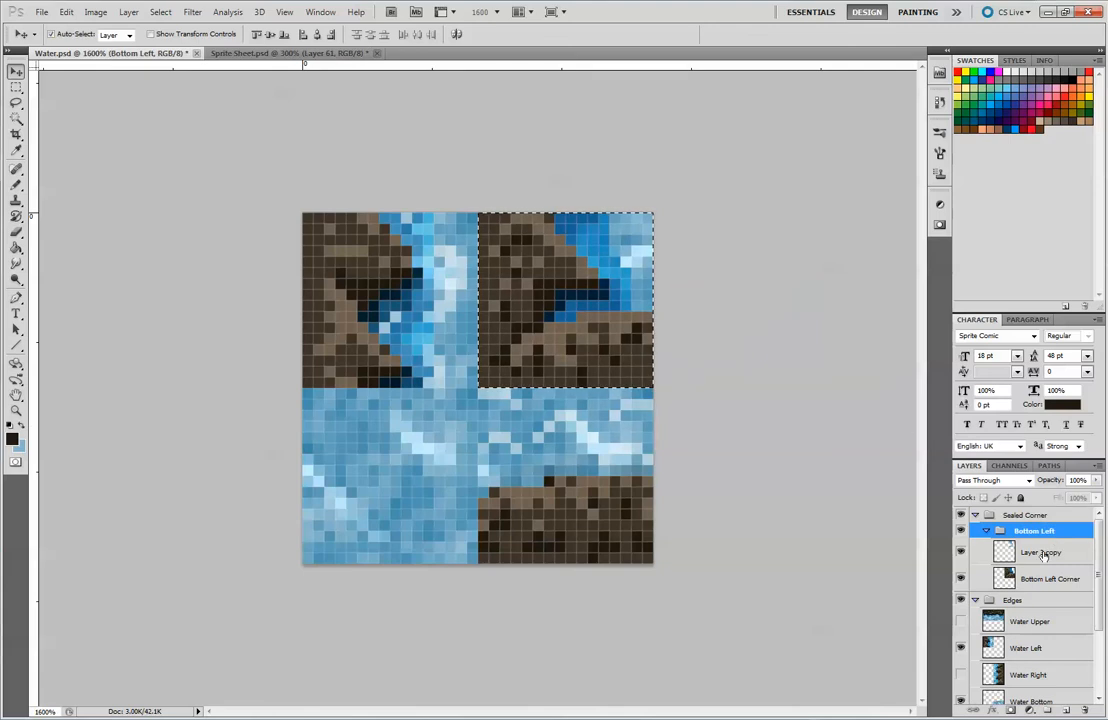
# Rename the Layer 3 copy layer in the Bottom Left group to Water Highlight.
pyautogui.doubleClick(1043, 556)
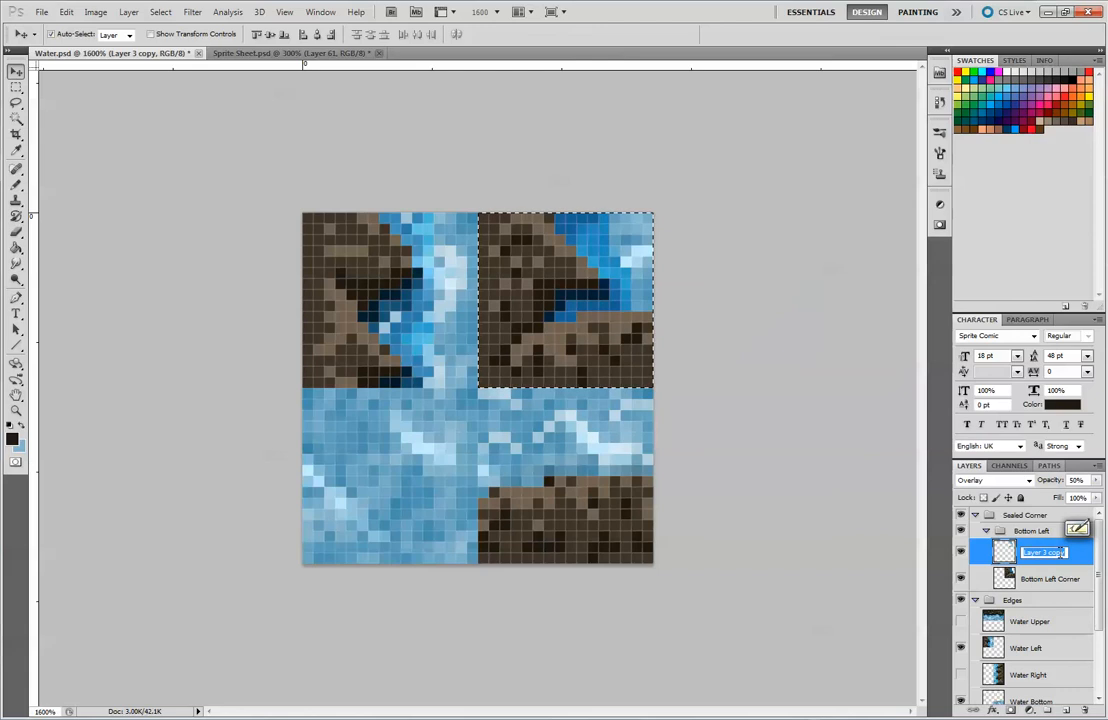
pyautogui.doubleClick(1050, 554)
pyautogui.write('Water High')
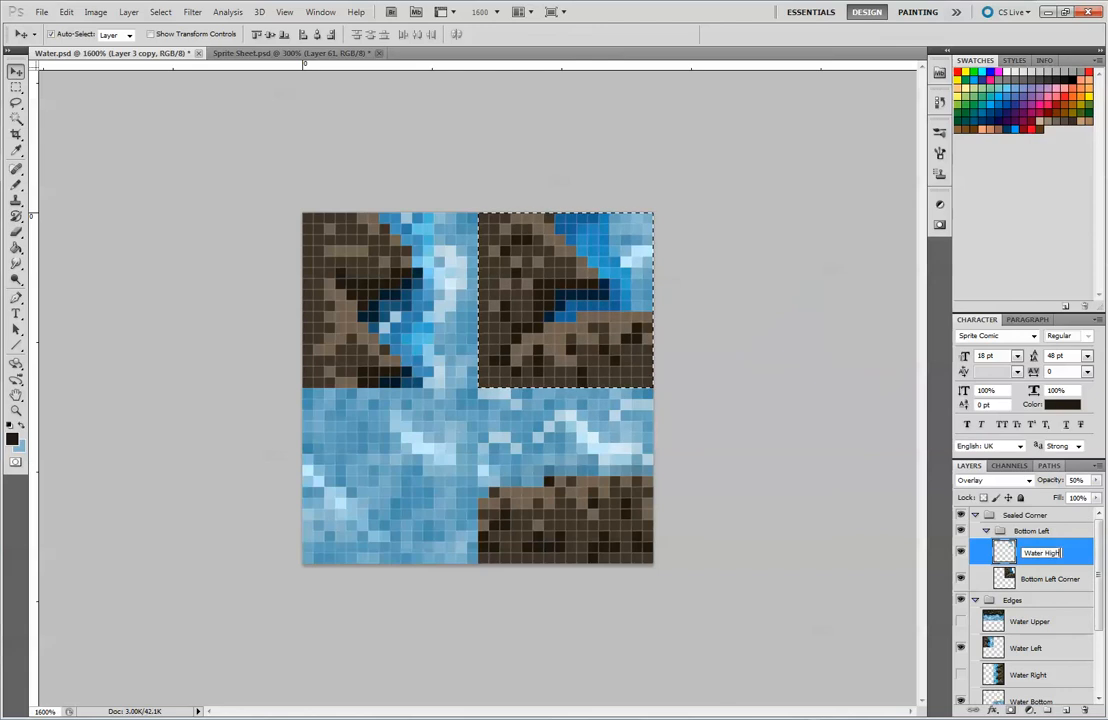
pyautogui.write('light')
pyautogui.press('Return')
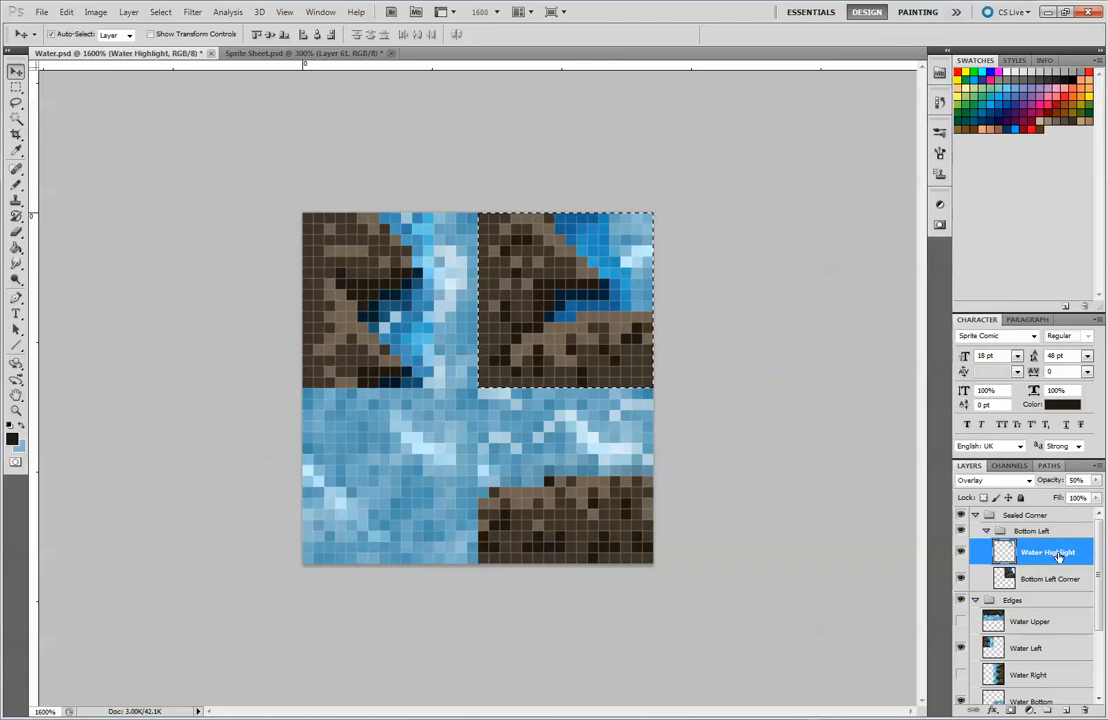
# Collapse and hide the Bottom Left group, and clear the marquee selection around the corner tile.
pyautogui.click(1031, 531)
pyautogui.click(986, 531)
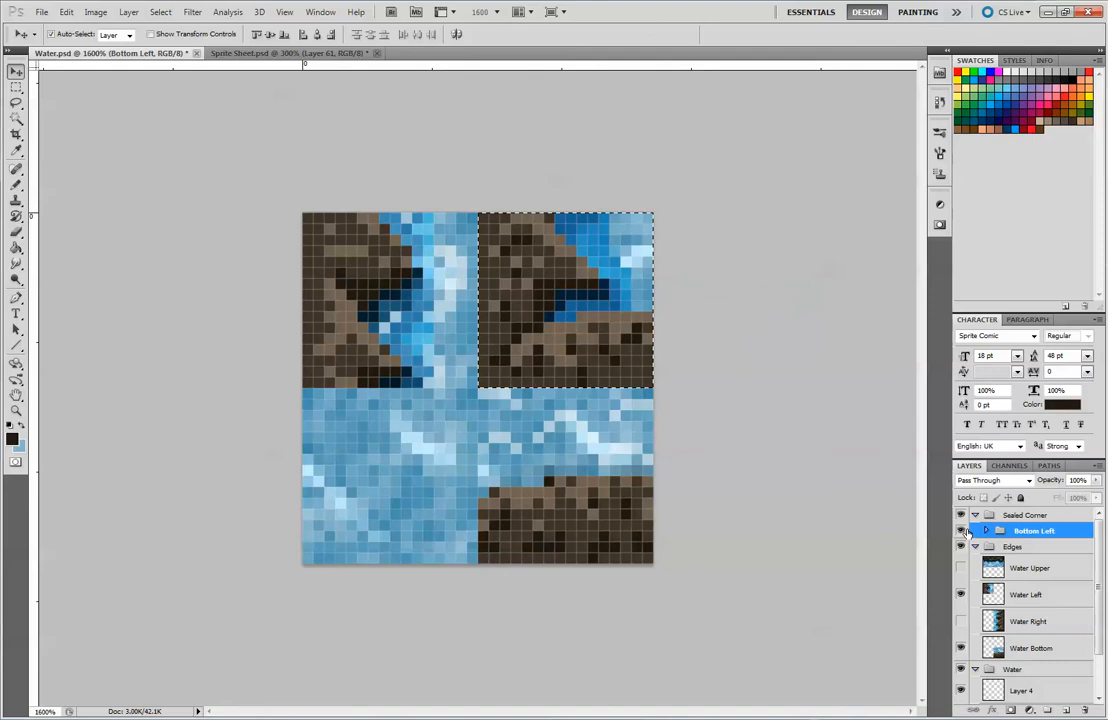
pyautogui.click(961, 531)
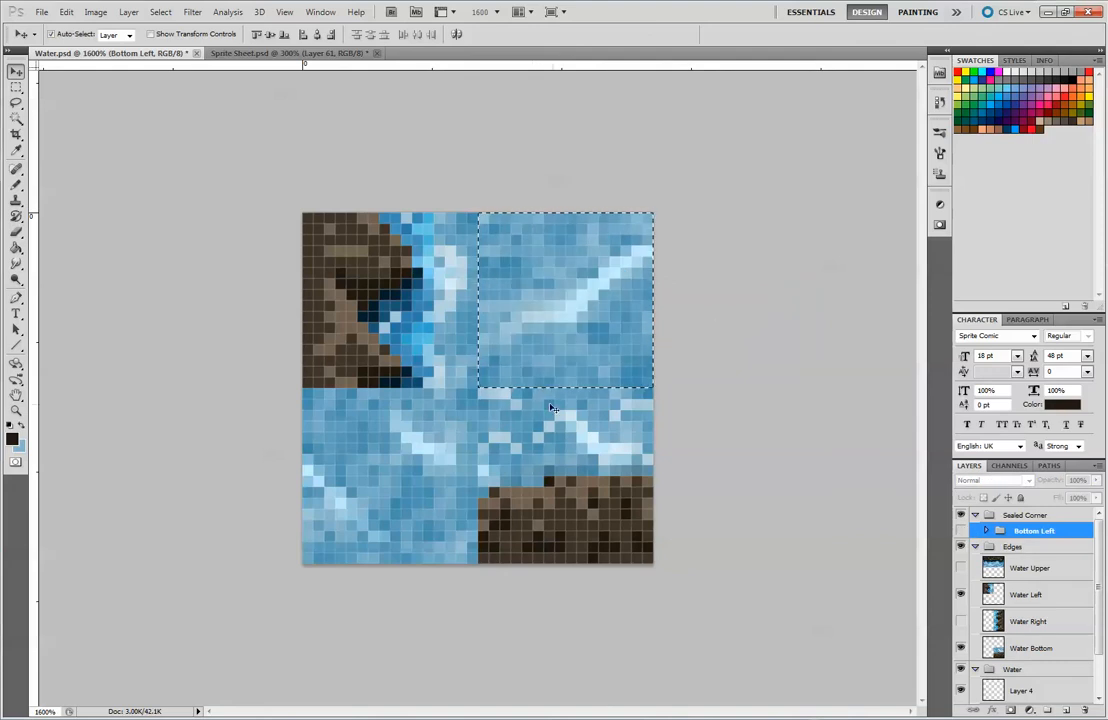
pyautogui.hotkey('ctrl', 'd')
pyautogui.click(16, 87)
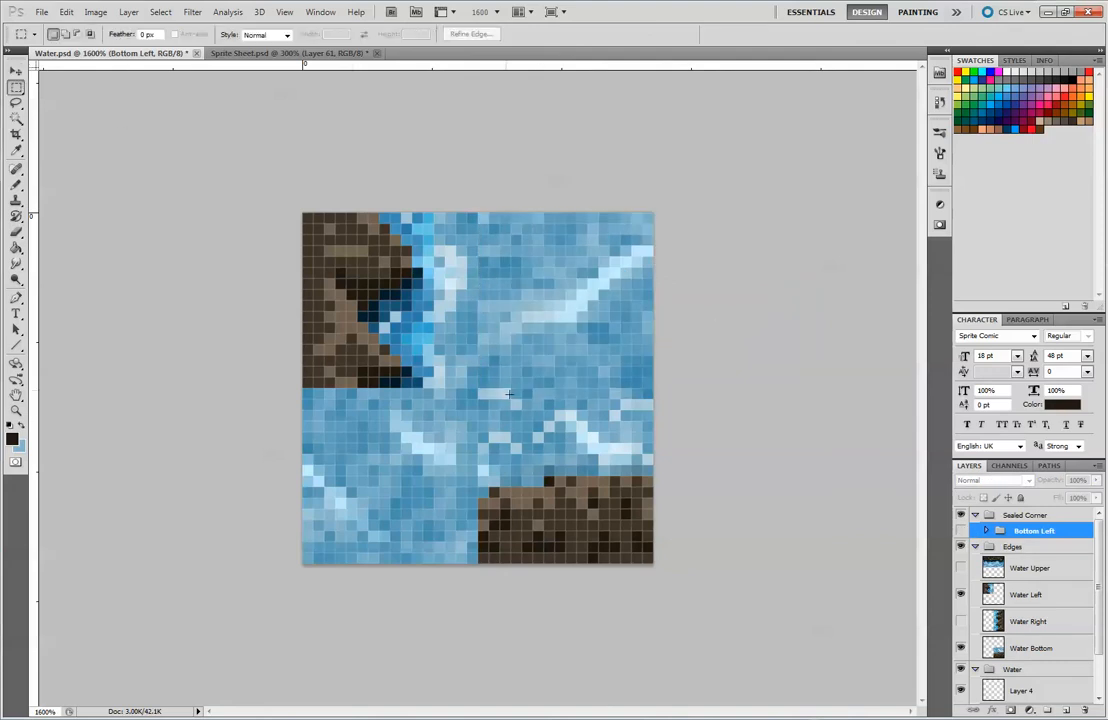
pyautogui.click(15, 66)
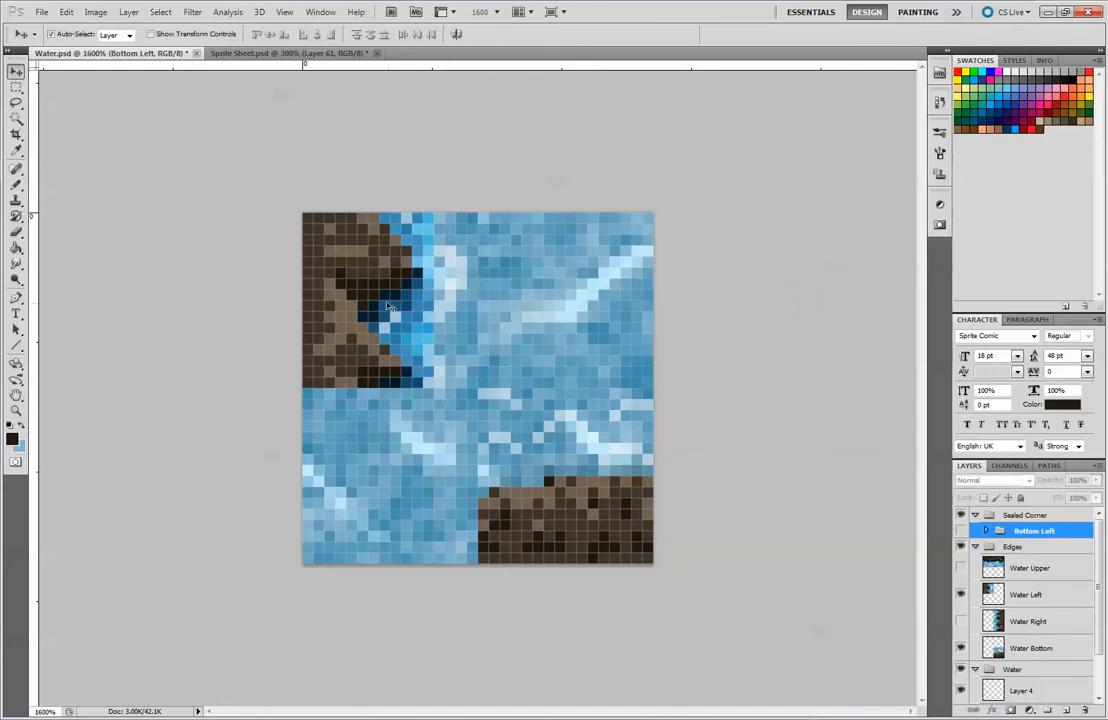
# Move the Water Bottom piece to the upper-left quadrant and Water Left to the lower-right quadrant so their corners meet at the canvas centre.
pyautogui.moveTo(367, 262); pyautogui.dragTo(389, 571)
pyautogui.moveTo(527, 532); pyautogui.dragTo(309, 341)
pyautogui.moveTo(394, 339); pyautogui.dragTo(421, 323)
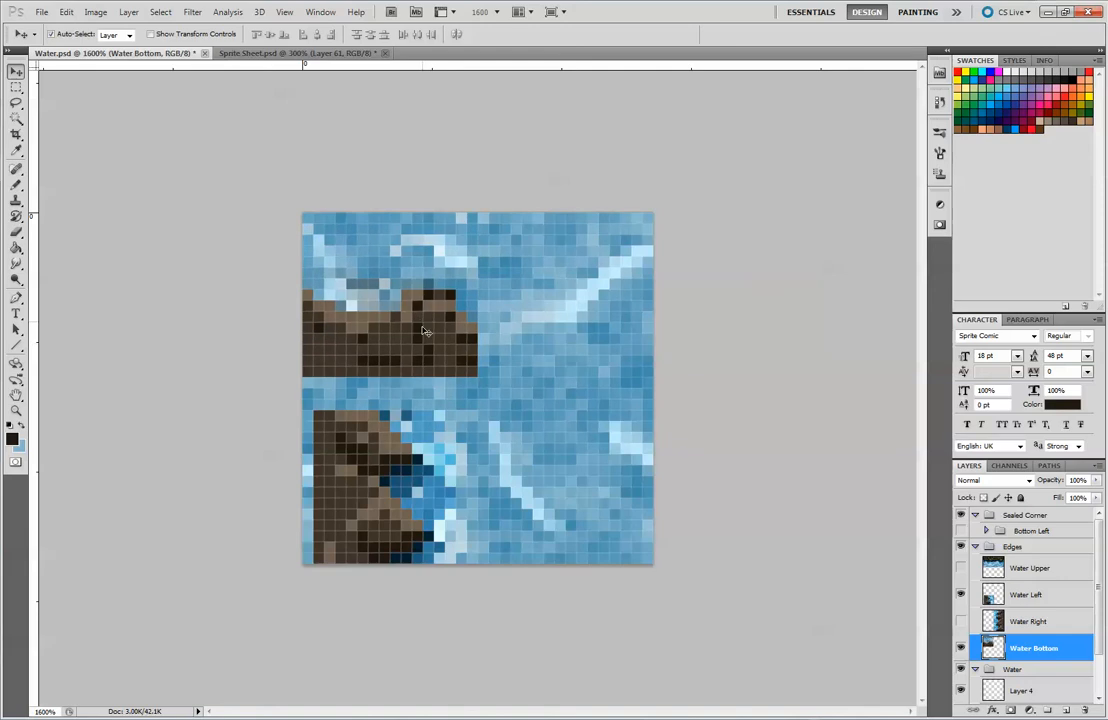
pyautogui.moveTo(355, 500); pyautogui.dragTo(520, 468)
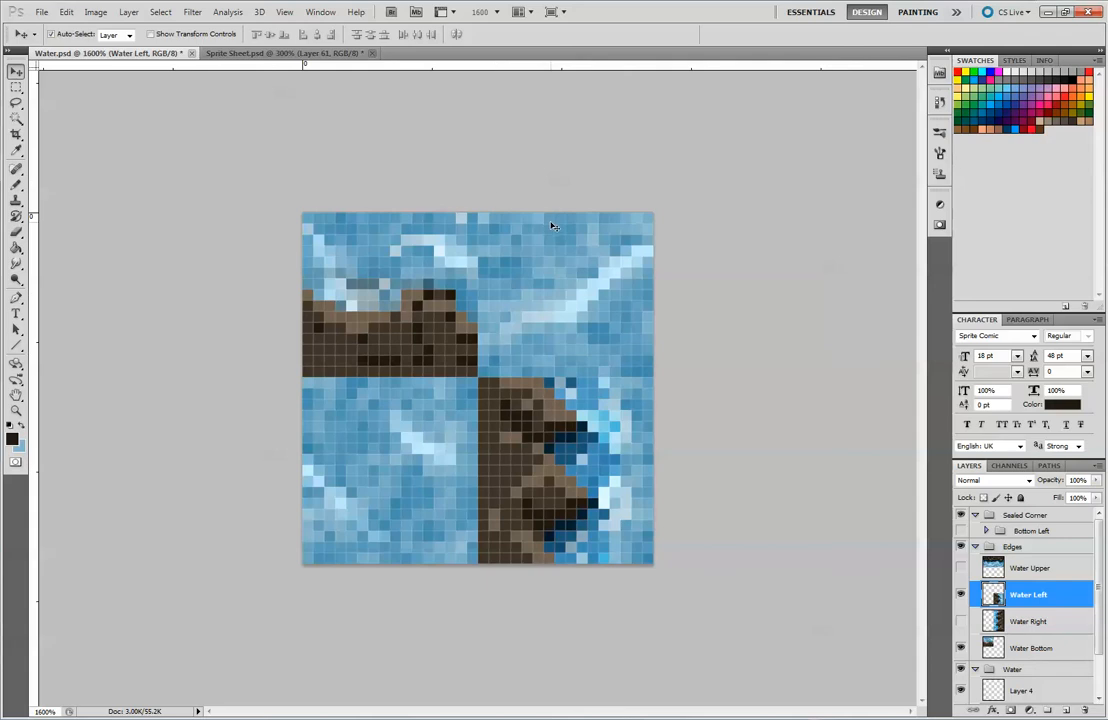
# Switch to Sprite Sheet.psd and try placing the Water Centre tile against the right side of the separate left edge piece.
pyautogui.click(262, 52)
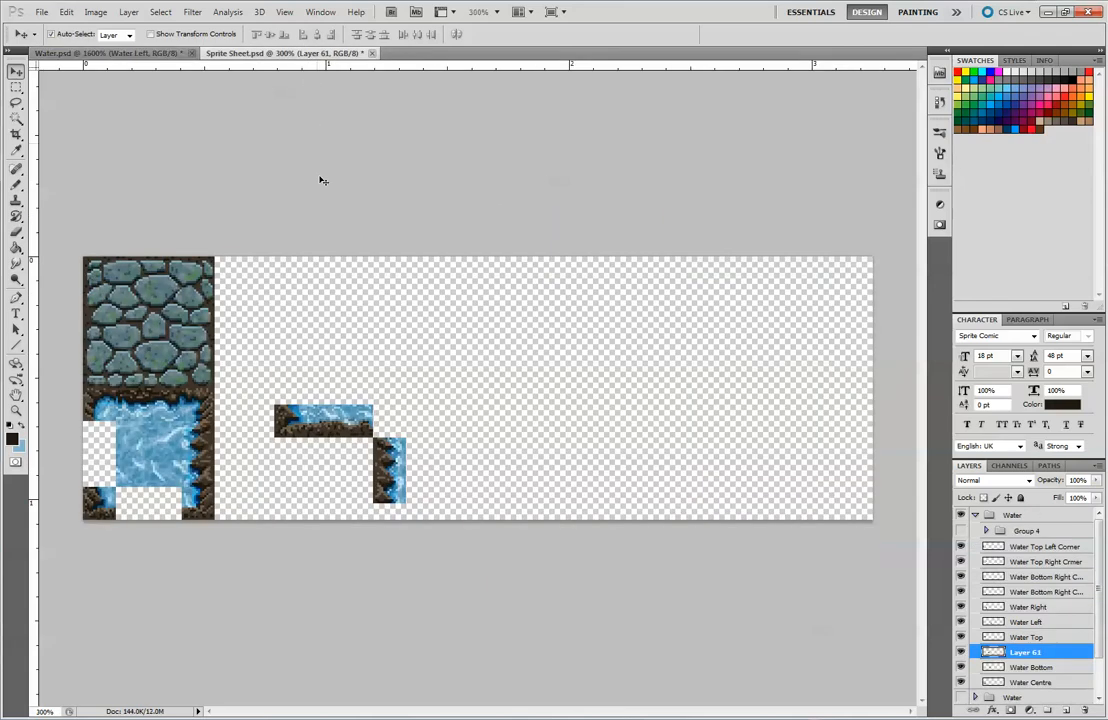
pyautogui.moveTo(106, 448); pyautogui.dragTo(338, 413)
pyautogui.moveTo(317, 358); pyautogui.dragTo(414, 380)
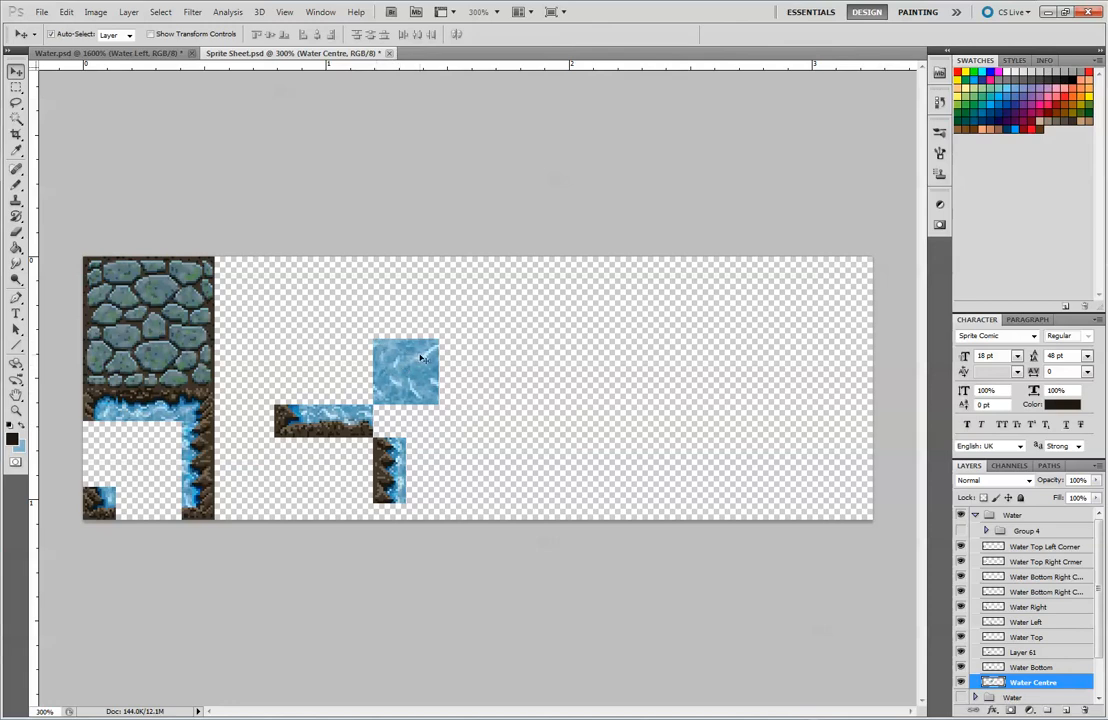
pyautogui.moveTo(413, 376); pyautogui.dragTo(443, 467)
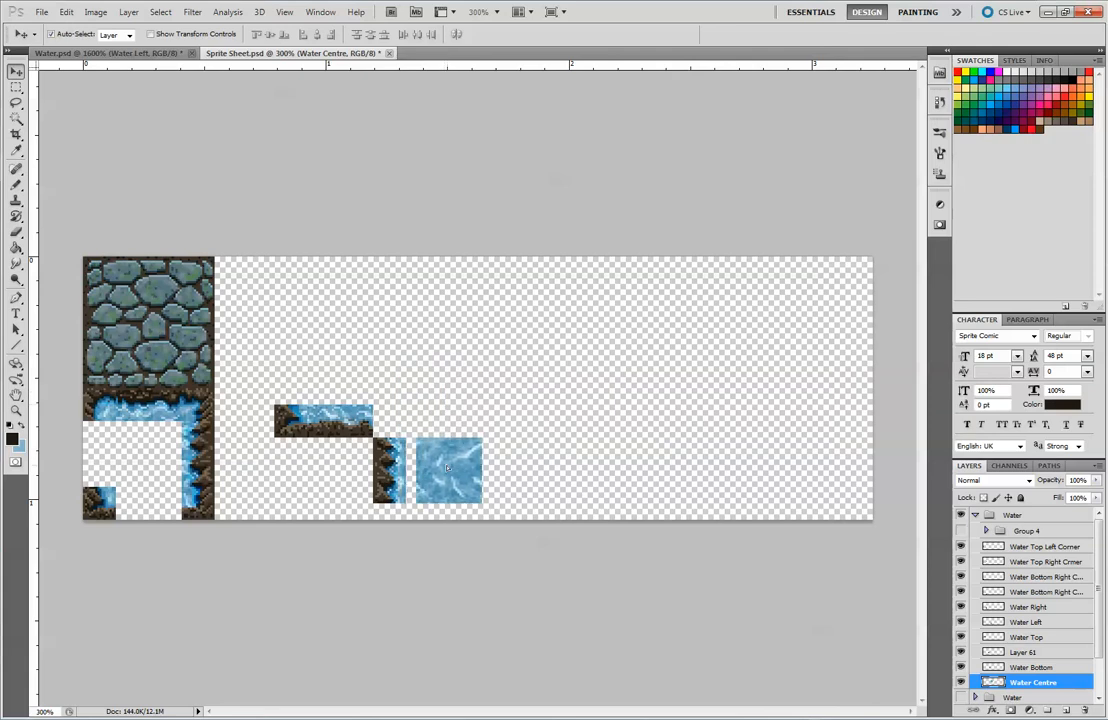
# Try duplicating Water Centre twice and arranging the copies as open water around the gap between the bottom and left edge pieces.
pyautogui.moveTo(1033, 683); pyautogui.dragTo(1065, 710)
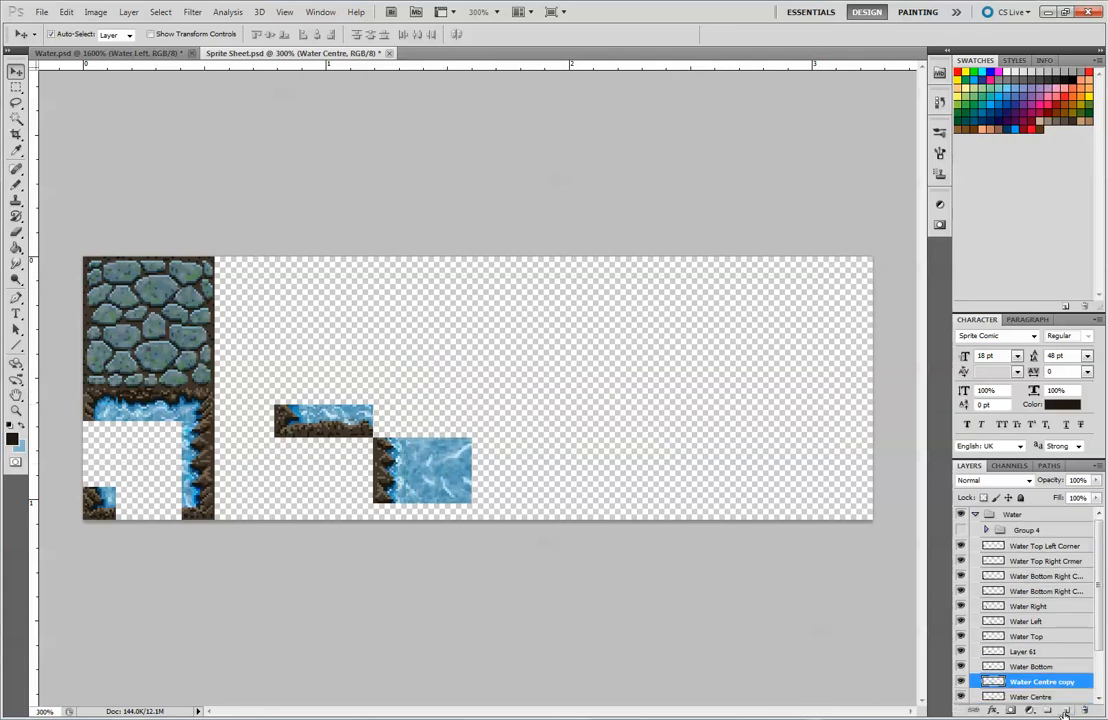
pyautogui.moveTo(456, 450); pyautogui.dragTo(355, 375)
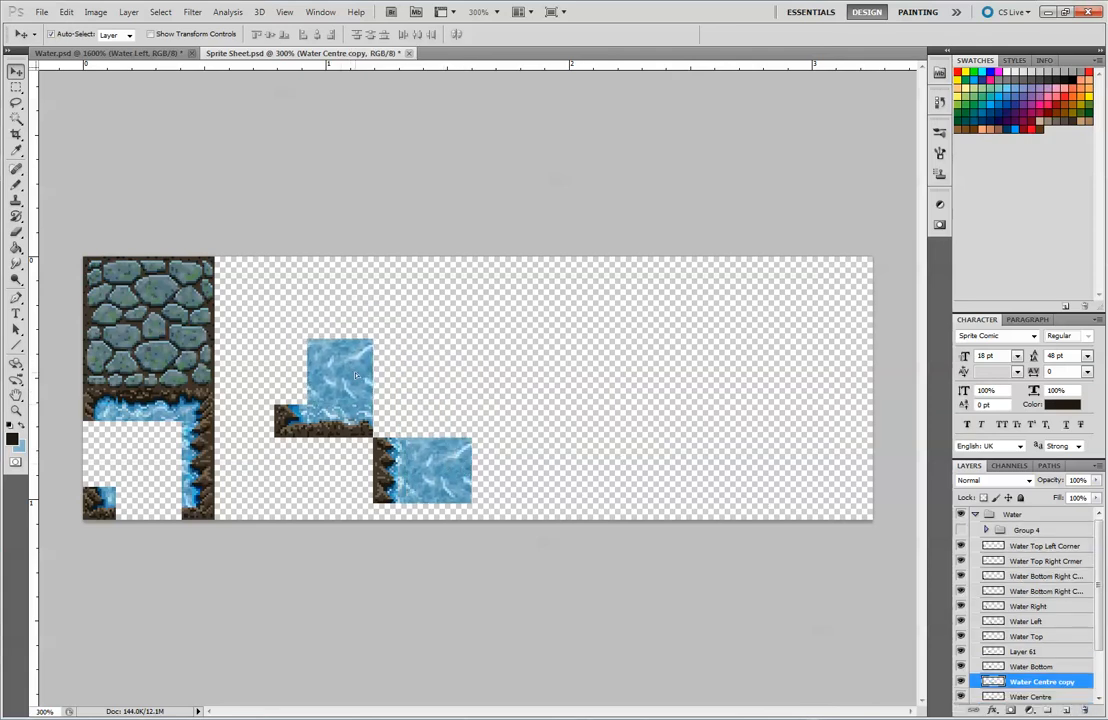
pyautogui.moveTo(1025, 681); pyautogui.dragTo(1065, 710)
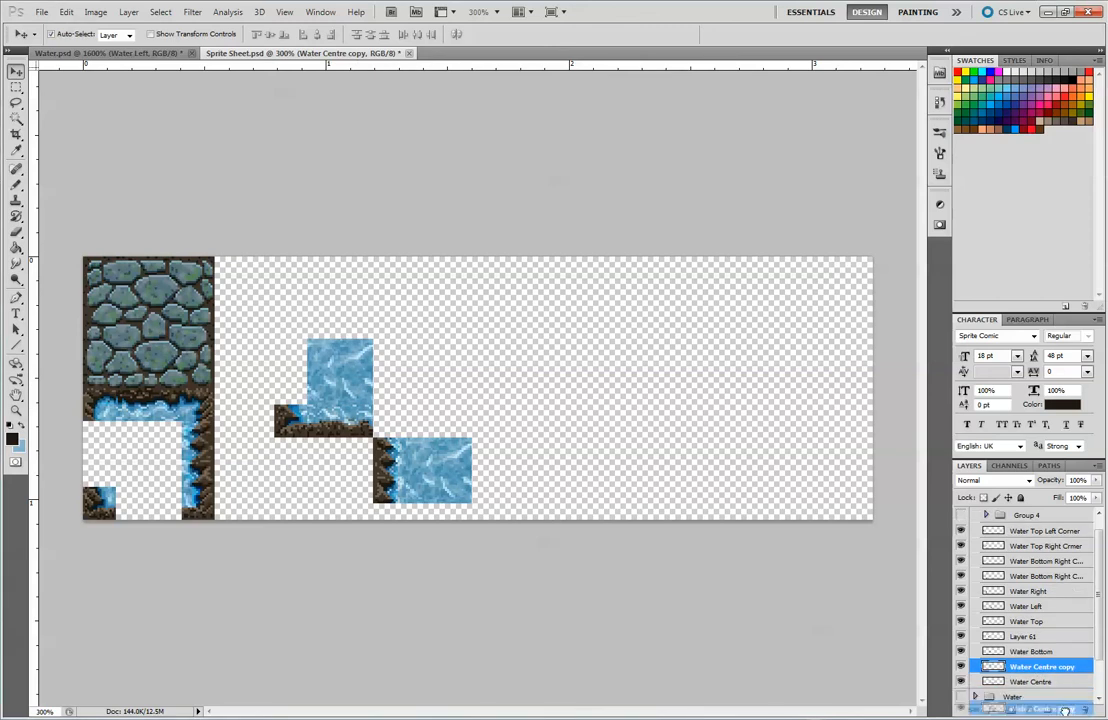
pyautogui.moveTo(353, 372); pyautogui.dragTo(456, 405)
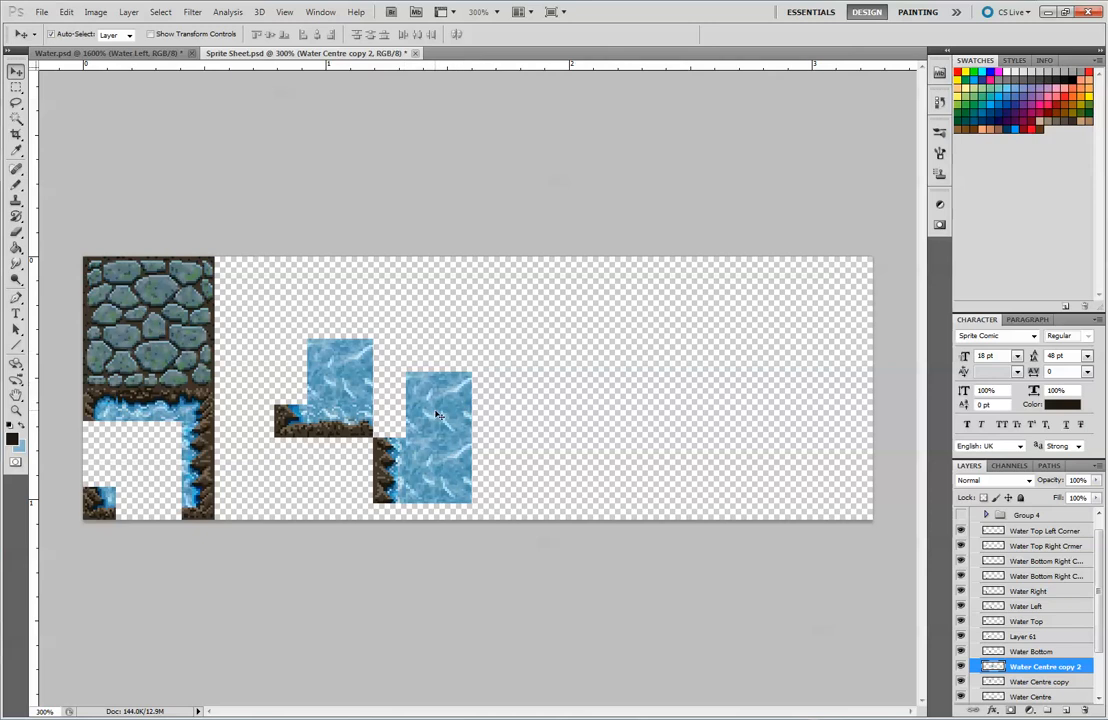
pyautogui.moveTo(436, 415); pyautogui.dragTo(429, 382)
pyautogui.moveTo(428, 460); pyautogui.dragTo(436, 382)
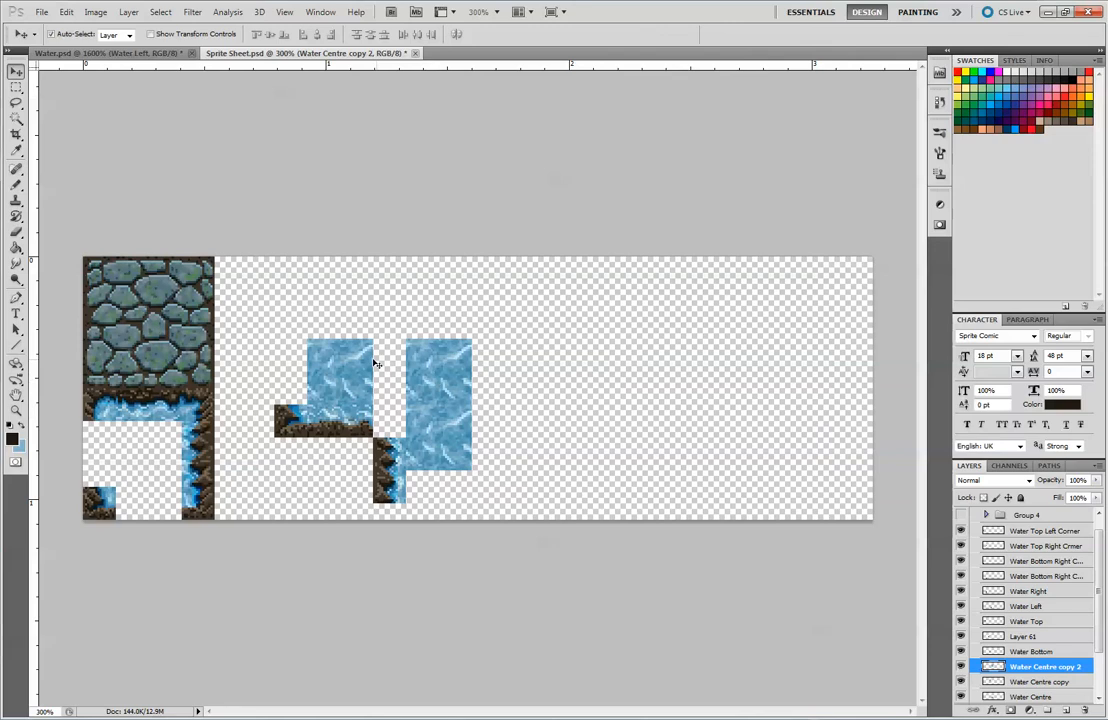
pyautogui.moveTo(368, 362); pyautogui.dragTo(401, 362)
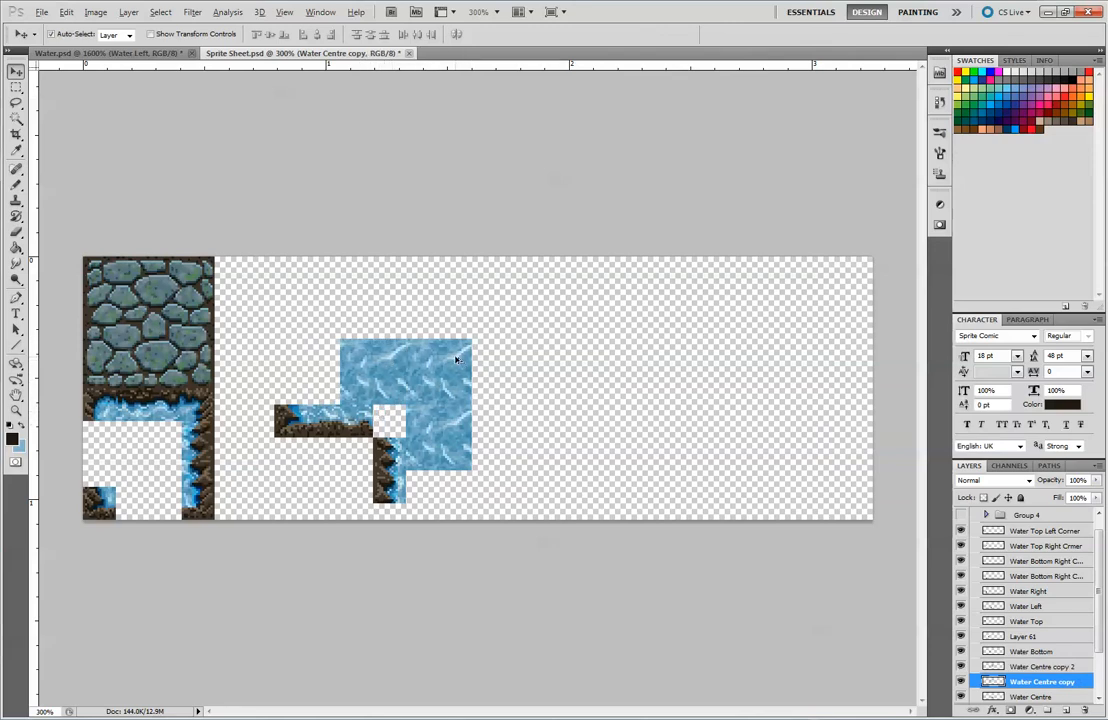
# Undo the Water Centre moves and duplicates back to the original pool layout.
pyautogui.hotkey('ctrl', 'alt', 'z')
pyautogui.hotkey('ctrl', 'alt', 'z')
pyautogui.hotkey('ctrl', 'alt', 'z')
pyautogui.hotkey('ctrl', 'alt', 'z')
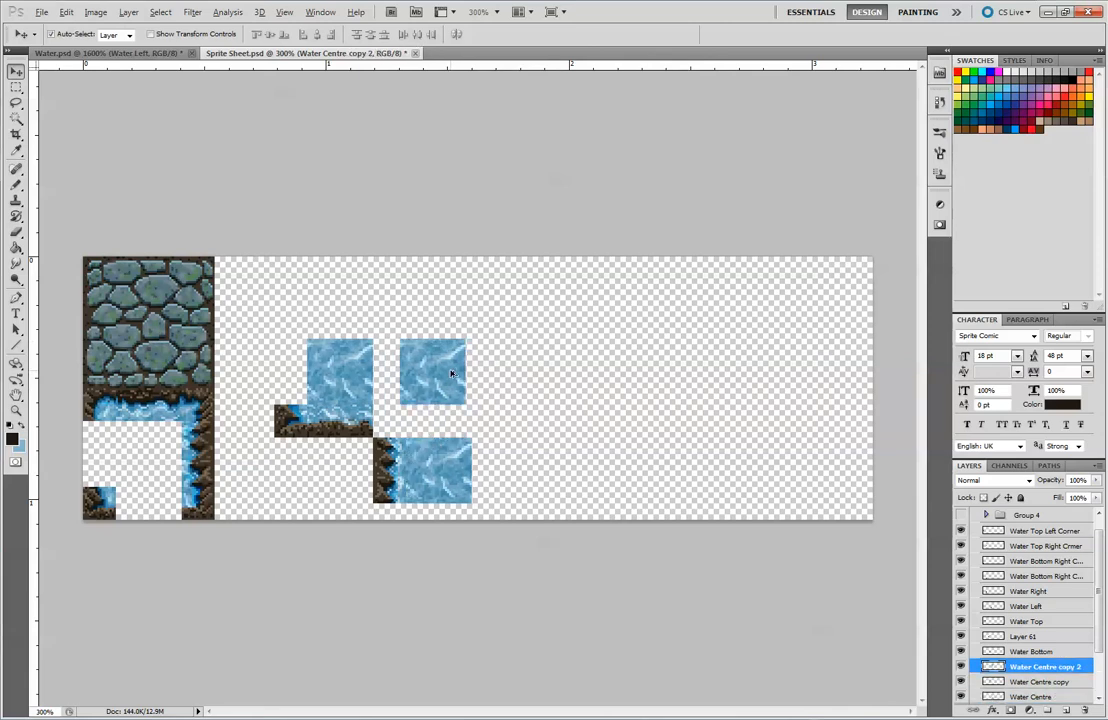
pyautogui.hotkey('ctrl', 'alt', 'z')
pyautogui.hotkey('ctrl', 'alt', 'z')
pyautogui.hotkey('ctrl', 'alt', 'z')
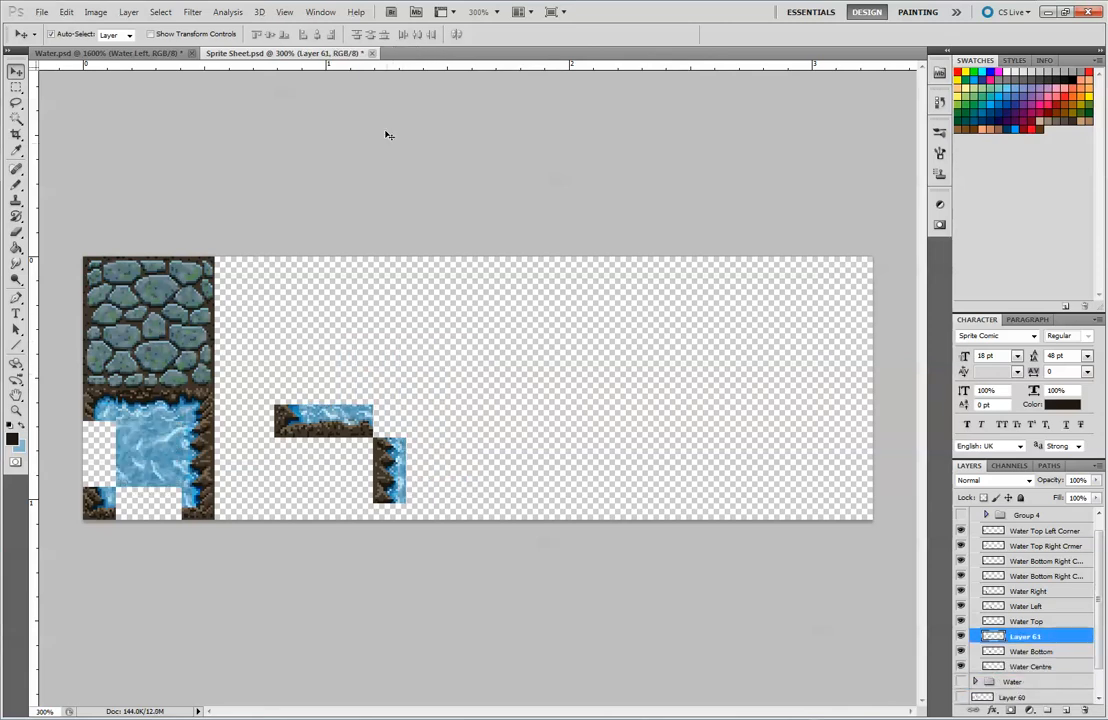
# Switch back to Water.psd and create a group named Open Corner above the Sealed Corner group.
pyautogui.click(116, 53)
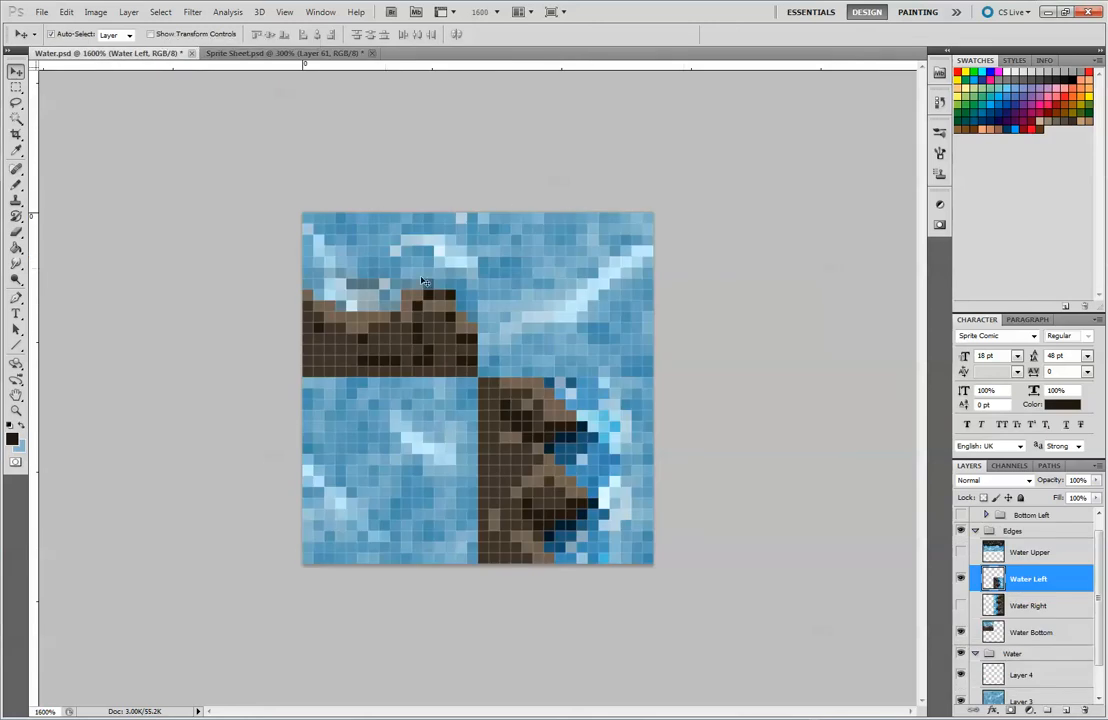
pyautogui.click(1040, 514)
pyautogui.scroll(1, 1045, 520)
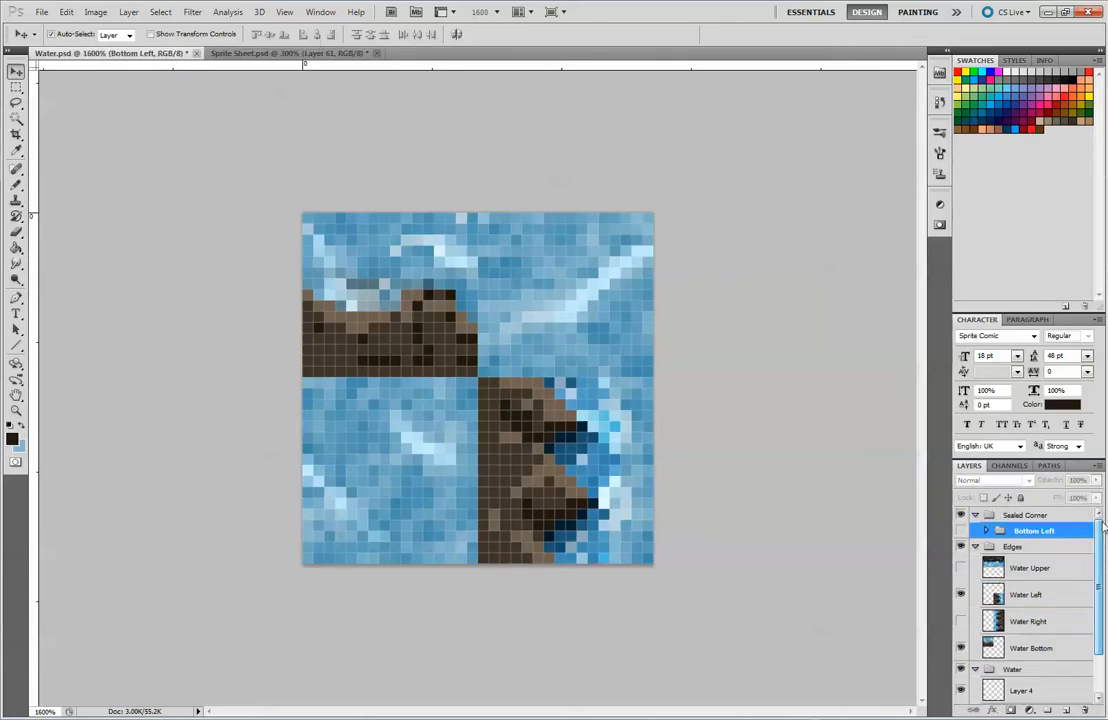
pyautogui.click(1040, 515)
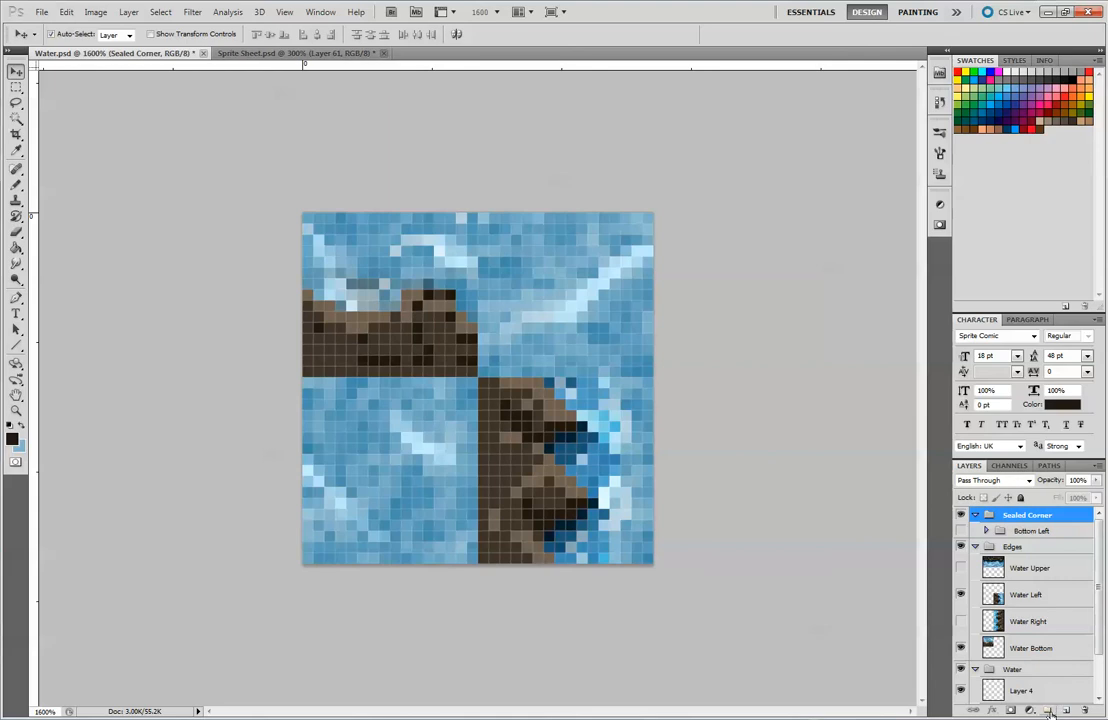
pyautogui.hotkey('ctrl', 'g')
pyautogui.doubleClick(1043, 514)
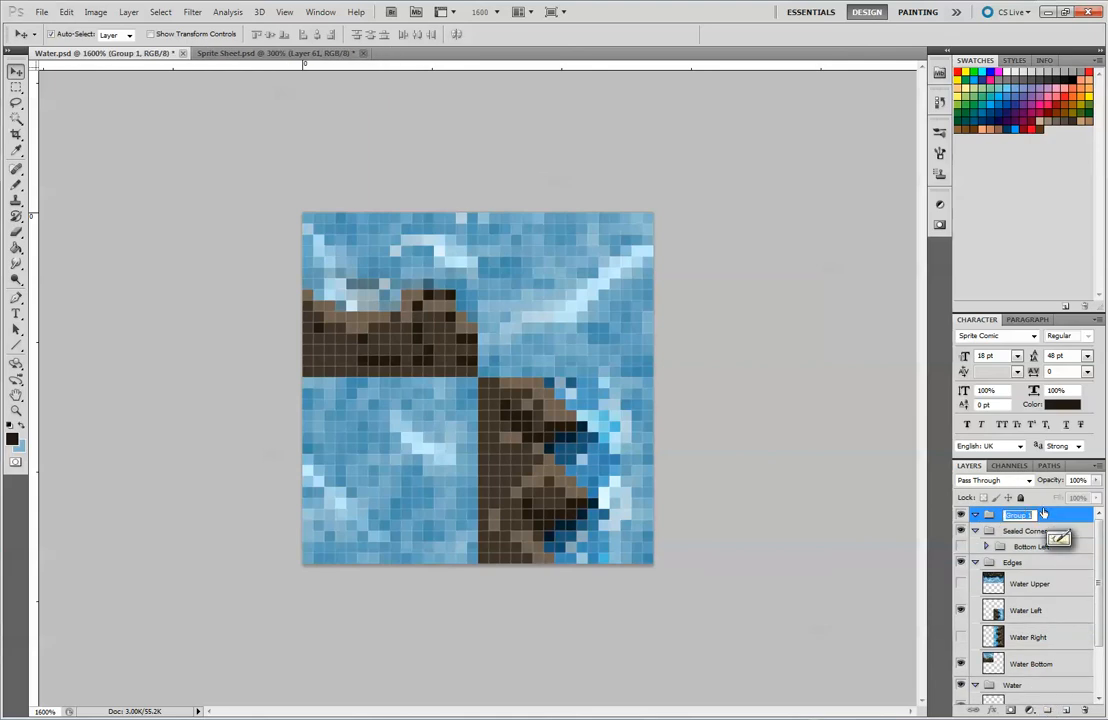
pyautogui.write('Open')
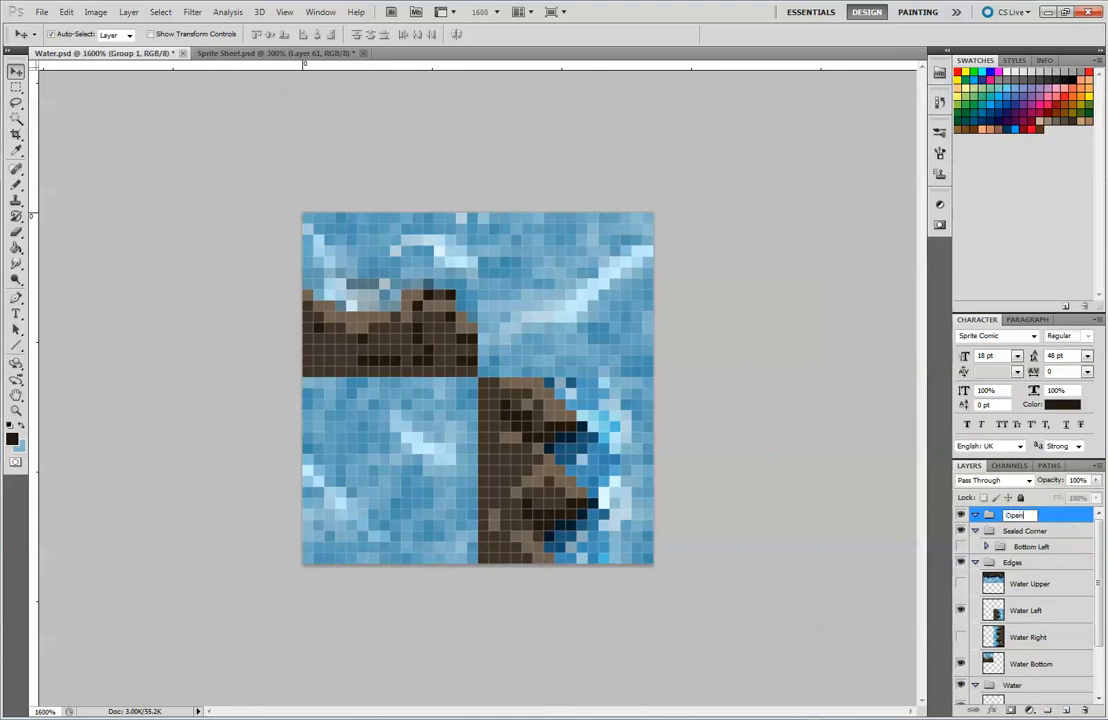
pyautogui.press('Return')
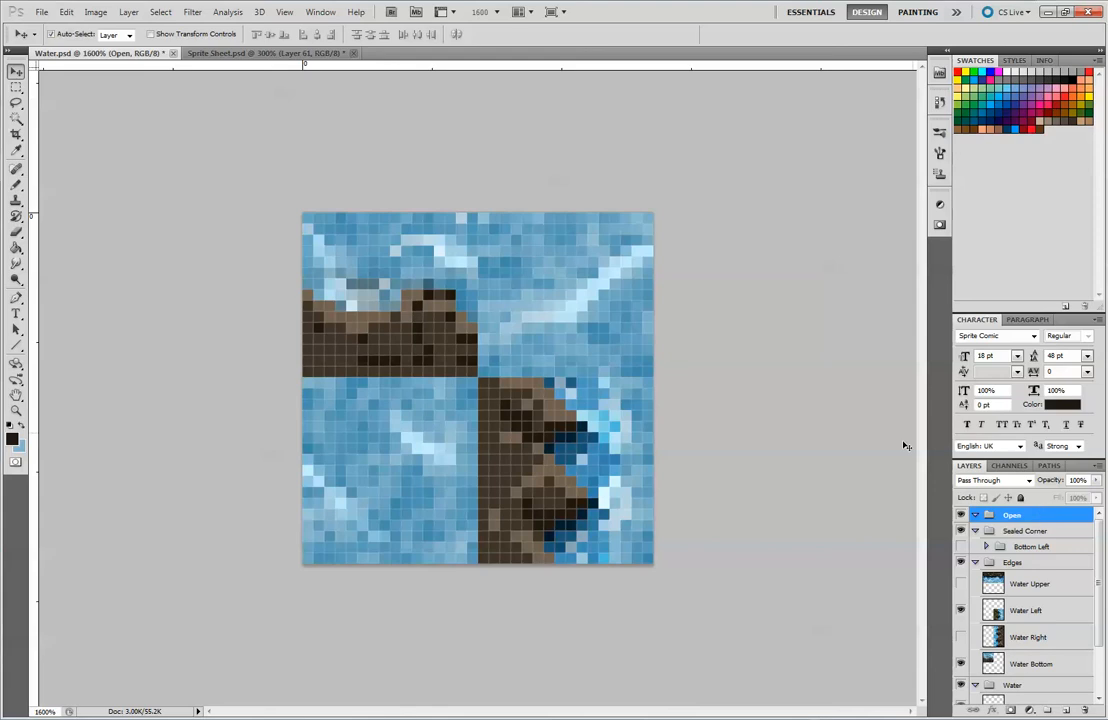
pyautogui.doubleClick(1015, 516)
pyautogui.write('Corner')
pyautogui.press('Return')
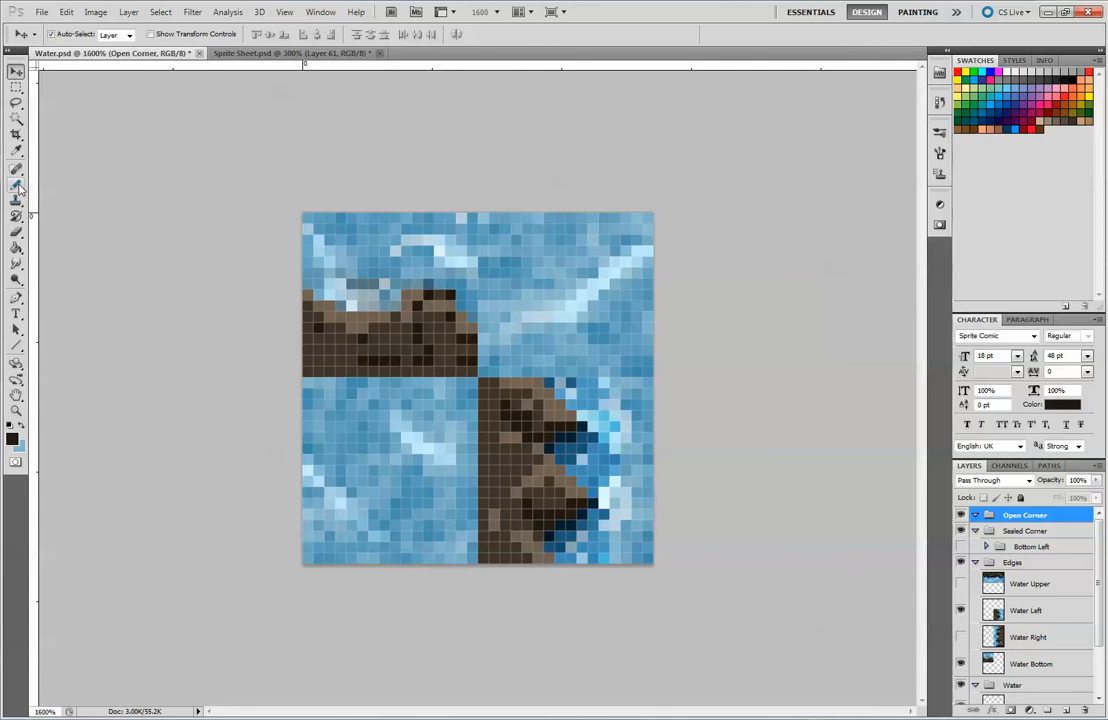
# Add a new layer in Open Corner and pencil a dark brown rock base joining the bottom and left edge pieces.
pyautogui.click(16, 186)
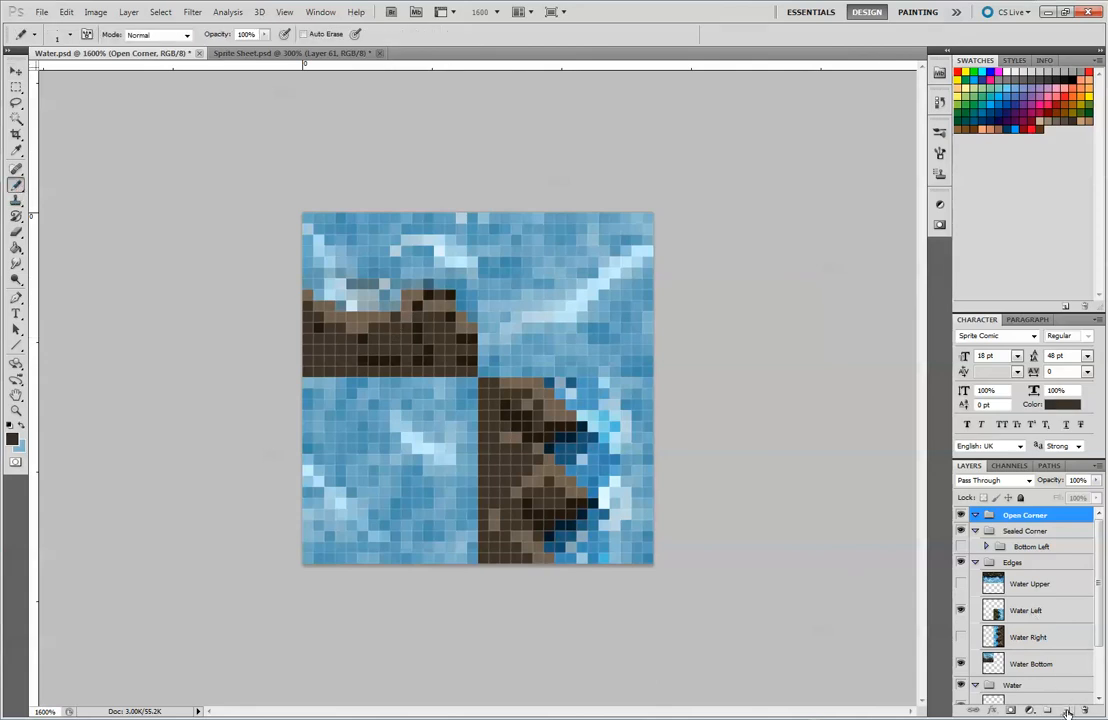
pyautogui.click(1066, 710)
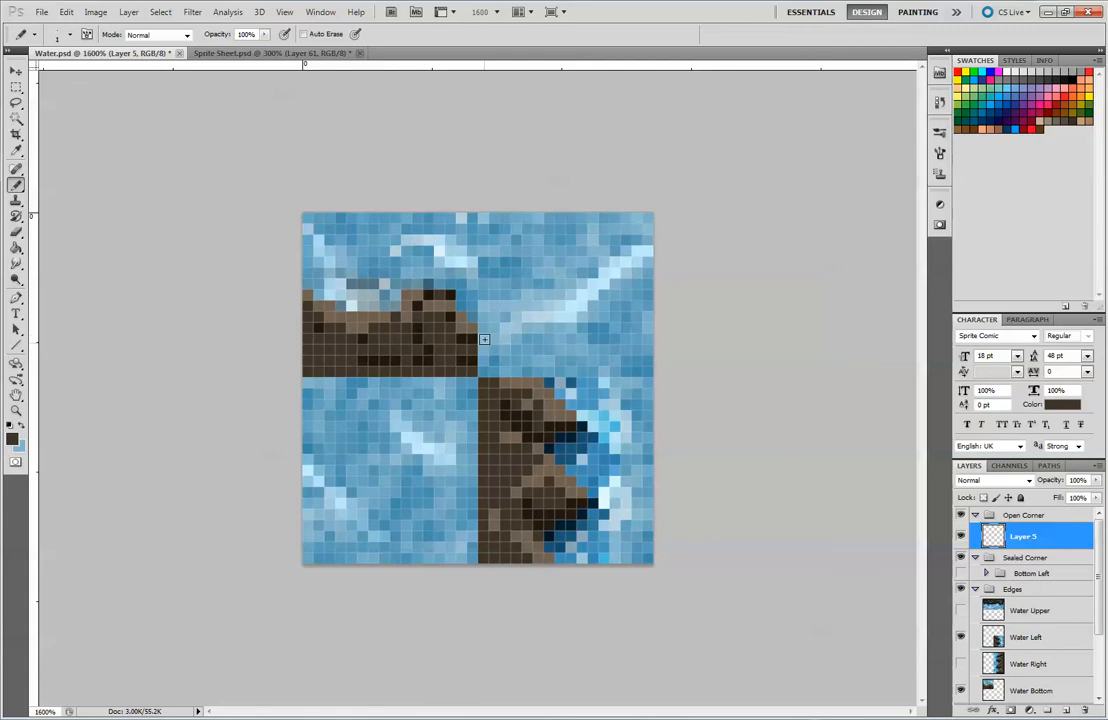
pyautogui.moveTo(482, 328)
pyautogui.mouseDown()
pyautogui.moveTo(483, 354)
pyautogui.moveTo(510, 369)
pyautogui.moveTo(534, 361)
pyautogui.moveTo(500, 334)
pyautogui.moveTo(526, 355)
pyautogui.mouseUp()
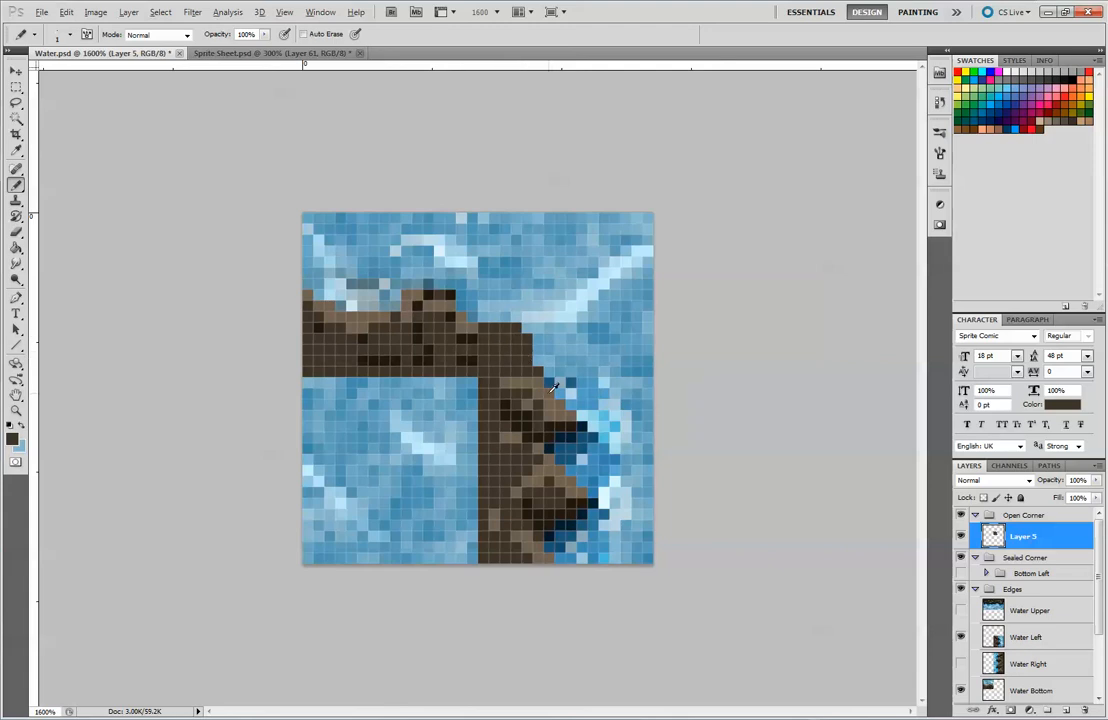
# Shade the new corner rock with light brown highlight and near-black shadow pixels sampled from the neighbouring edge pieces.
pyautogui.keyDown('alt'); pyautogui.click(460, 326); pyautogui.keyUp('alt')
pyautogui.moveTo(502, 328); pyautogui.dragTo(483, 328)
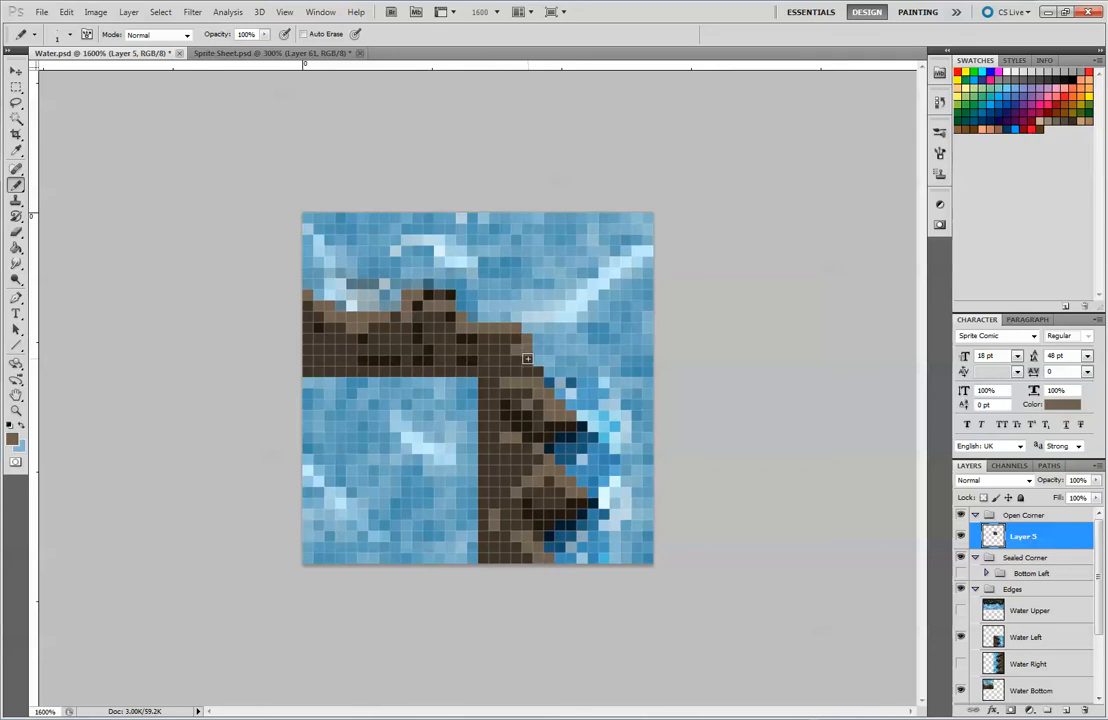
pyautogui.keyDown('alt'); pyautogui.click(522, 358); pyautogui.keyUp('alt')
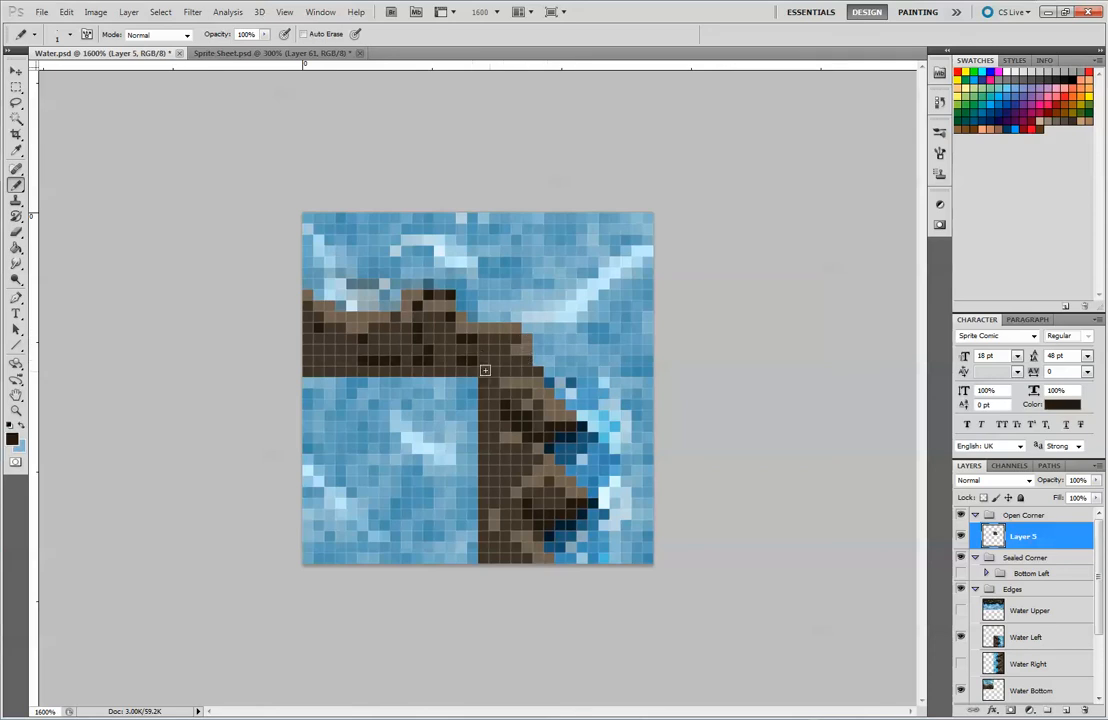
pyautogui.click(536, 370)
pyautogui.keyDown('alt'); pyautogui.click(416, 304); pyautogui.keyUp('alt')
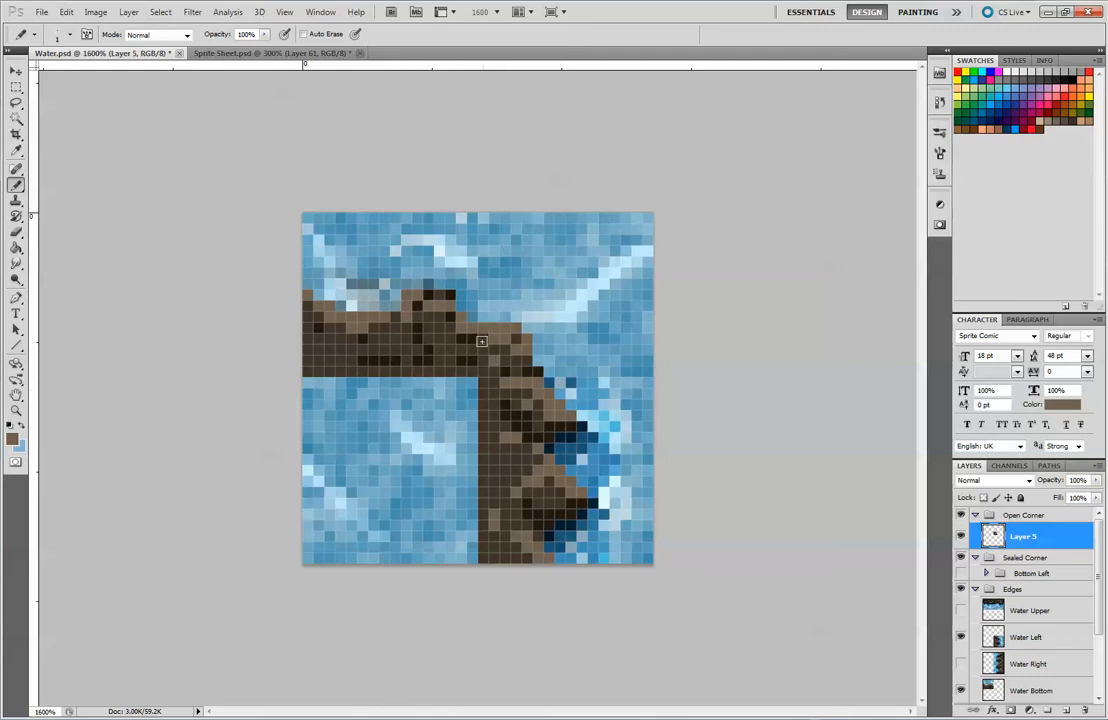
pyautogui.keyDown('alt'); pyautogui.click(467, 324); pyautogui.keyUp('alt')
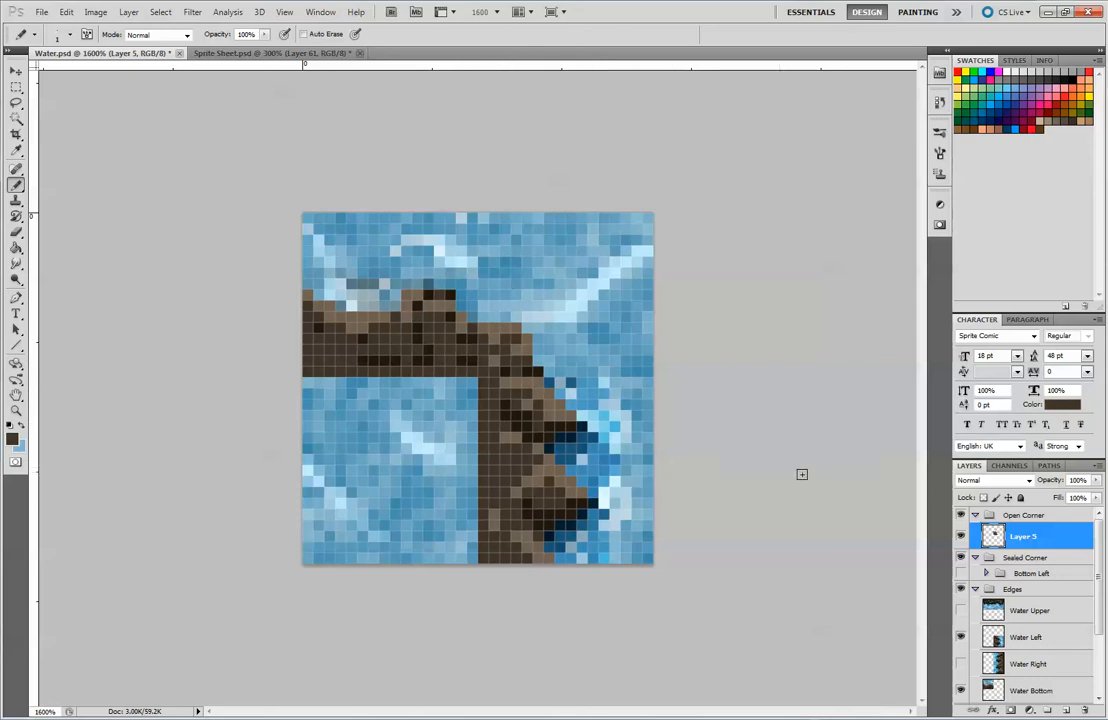
# Pencil water shadow along the corner rock's right side, using near-black navy, dark blue and mid-blue sampled from the left edge piece.
pyautogui.keyDown('alt'); pyautogui.click(595, 500); pyautogui.keyUp('alt')
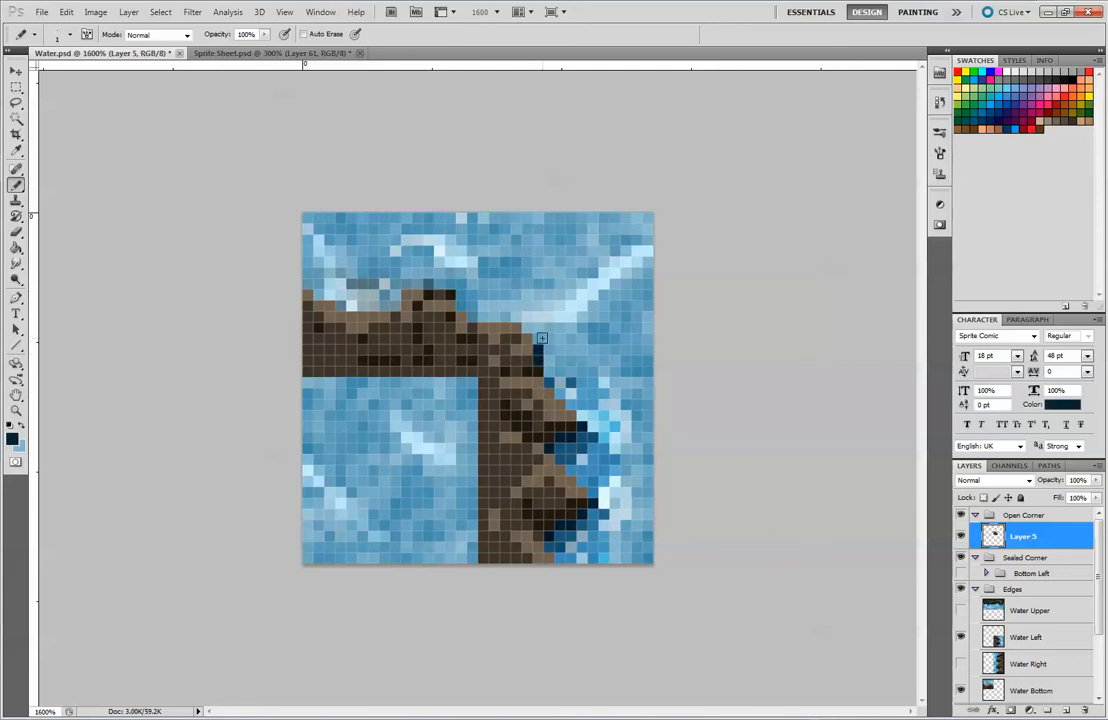
pyautogui.moveTo(538, 339); pyautogui.dragTo(497, 316)
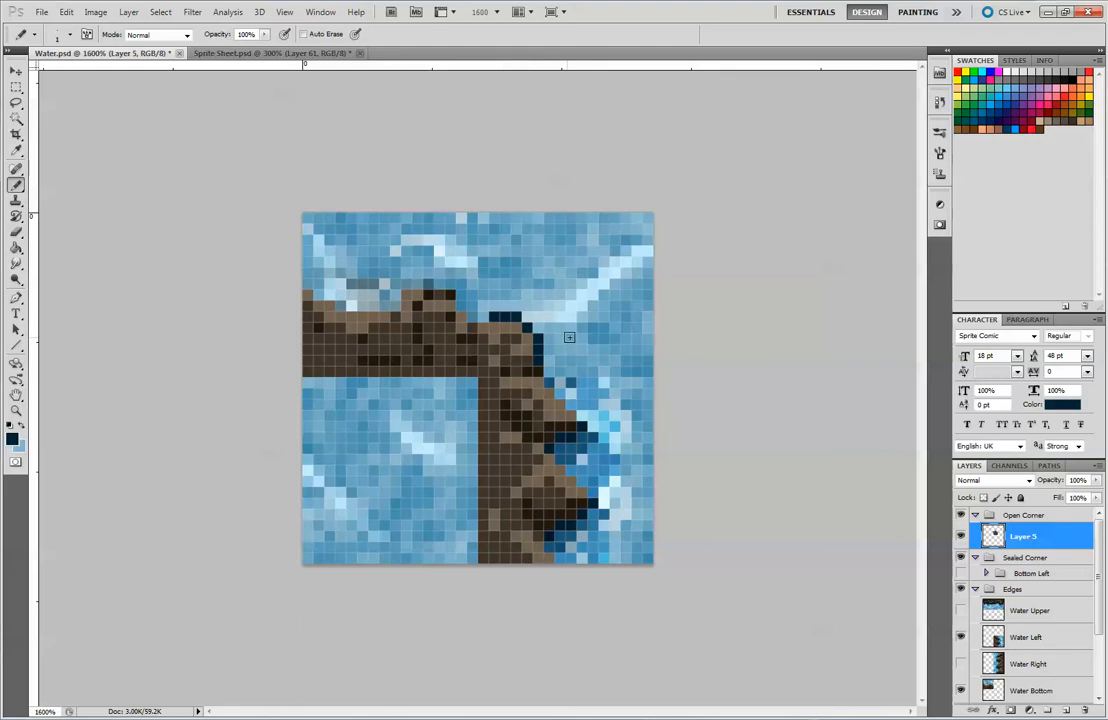
pyautogui.hotkey('ctrl', 'z')
pyautogui.keyDown('alt'); pyautogui.click(571, 445); pyautogui.keyUp('alt')
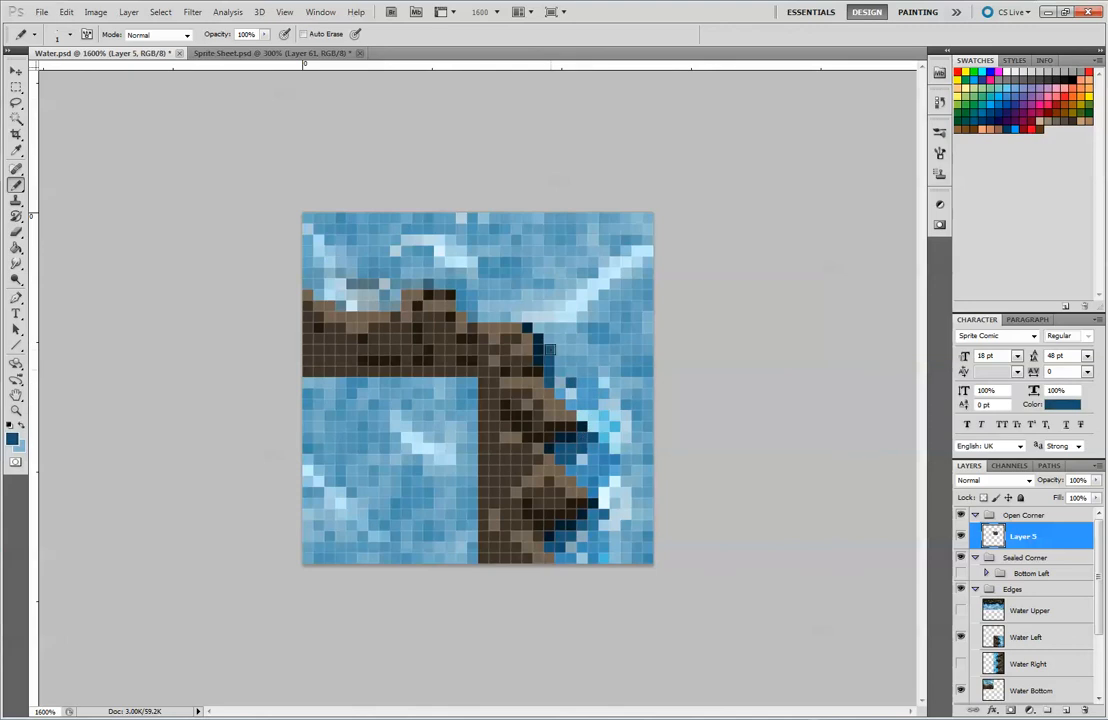
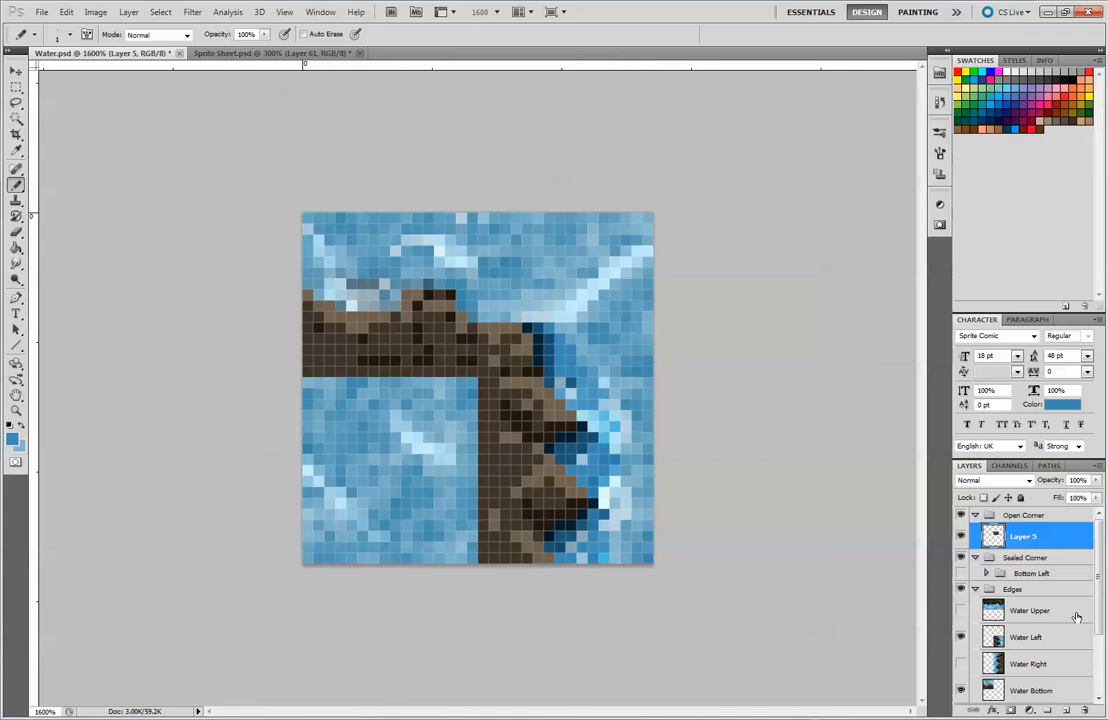
# Move the Water Bottom and Water Left pieces back to the tile's bottom and left borders, leaving only Water Bottom shown in Edges.
pyautogui.moveTo(1101, 606); pyautogui.dragTo(1101, 638)
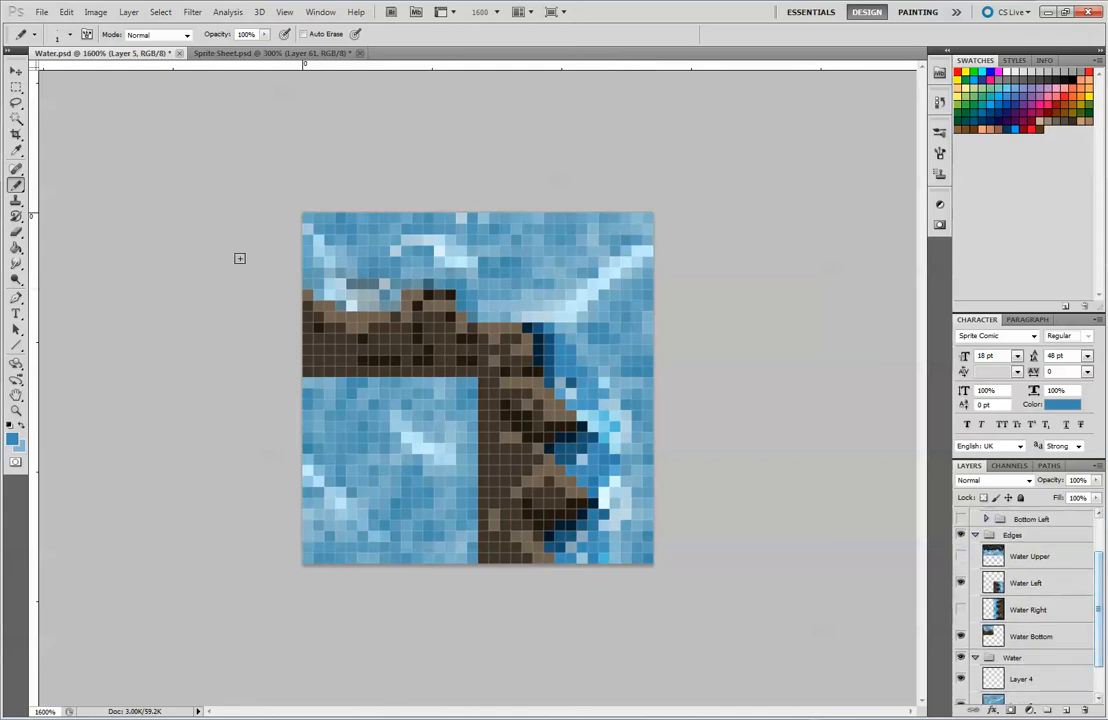
pyautogui.click(16, 72)
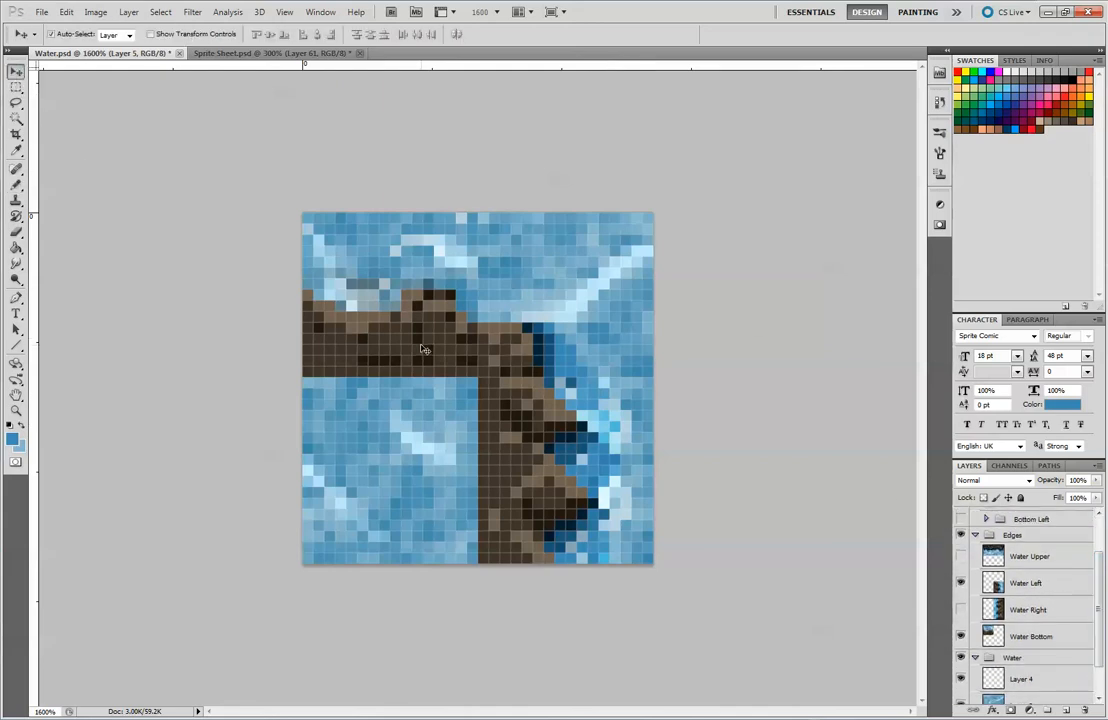
pyautogui.moveTo(424, 349); pyautogui.dragTo(434, 554)
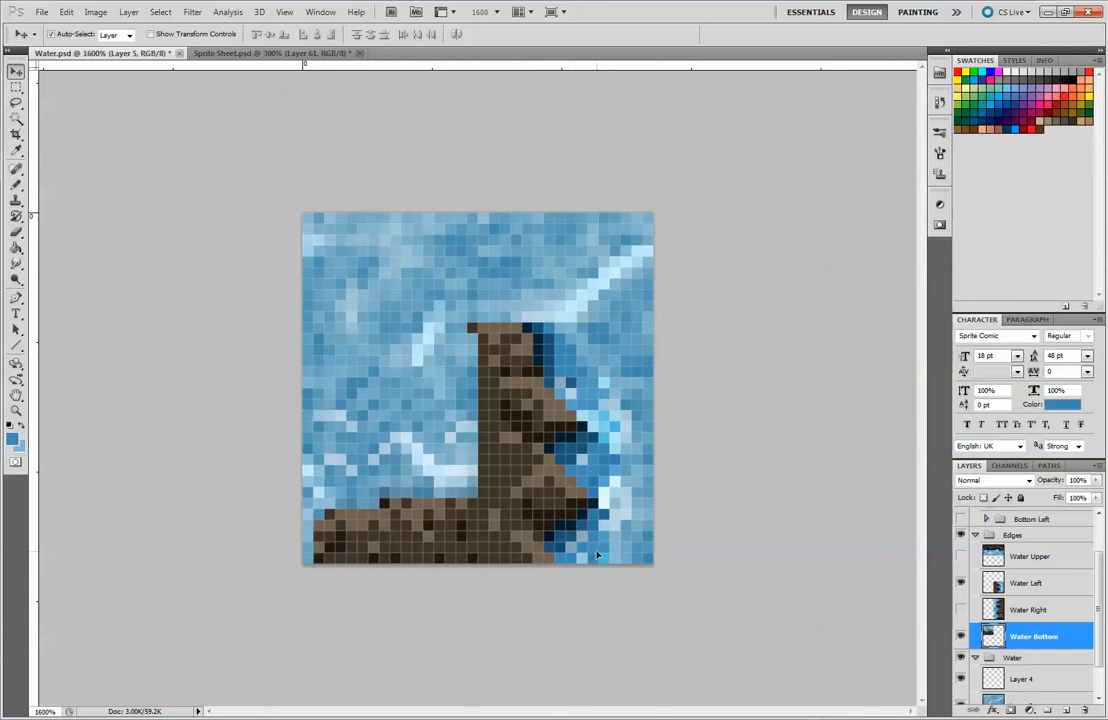
pyautogui.click(960, 636)
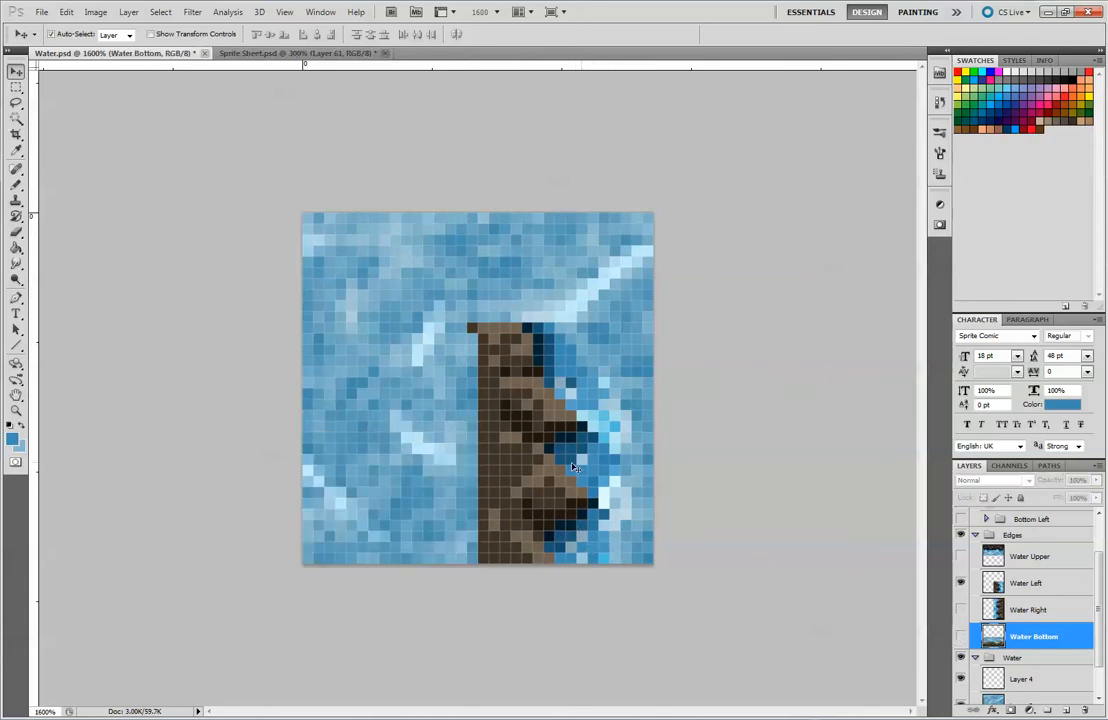
pyautogui.moveTo(574, 467); pyautogui.dragTo(398, 467)
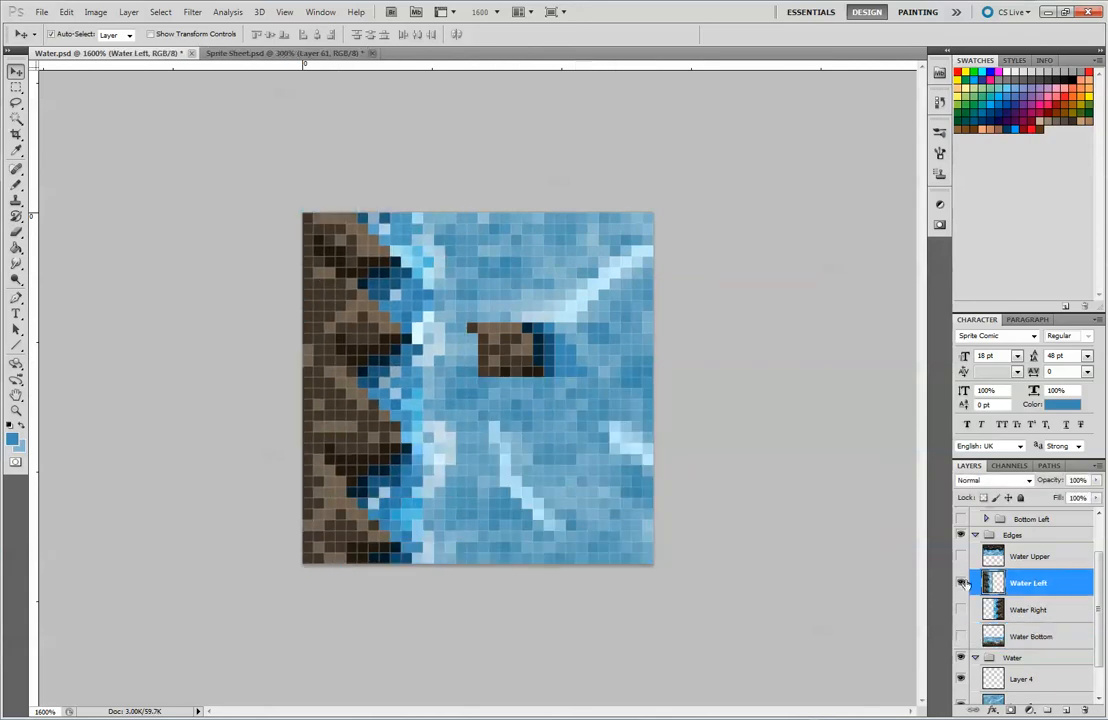
pyautogui.click(960, 583)
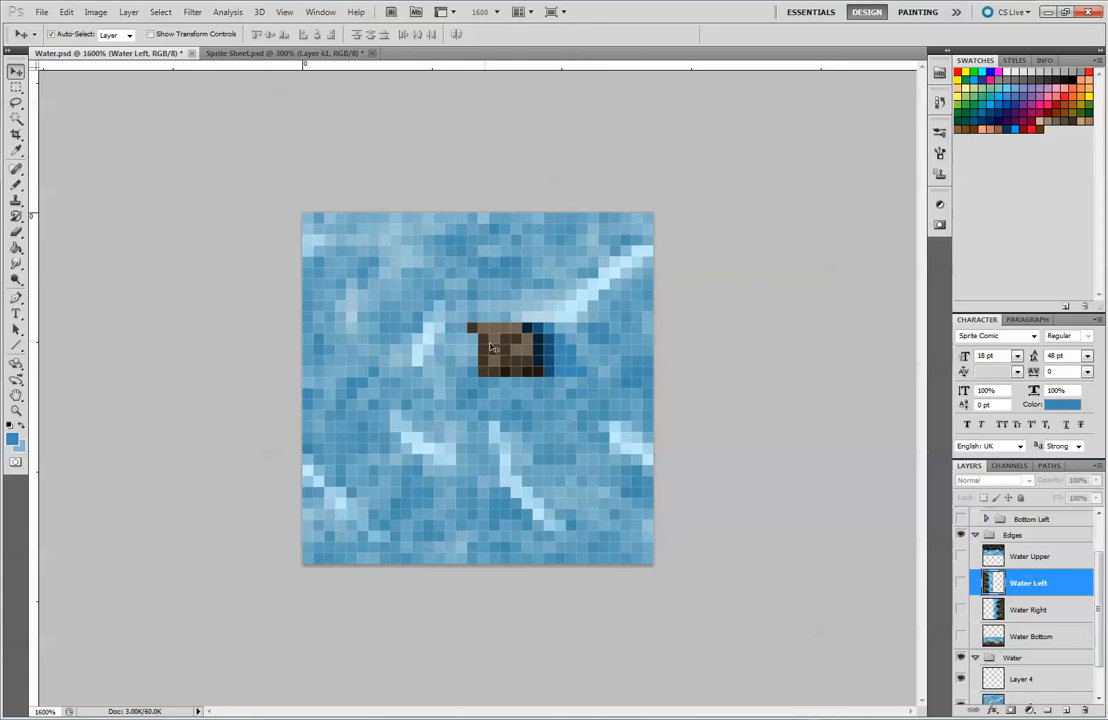
pyautogui.click(961, 637)
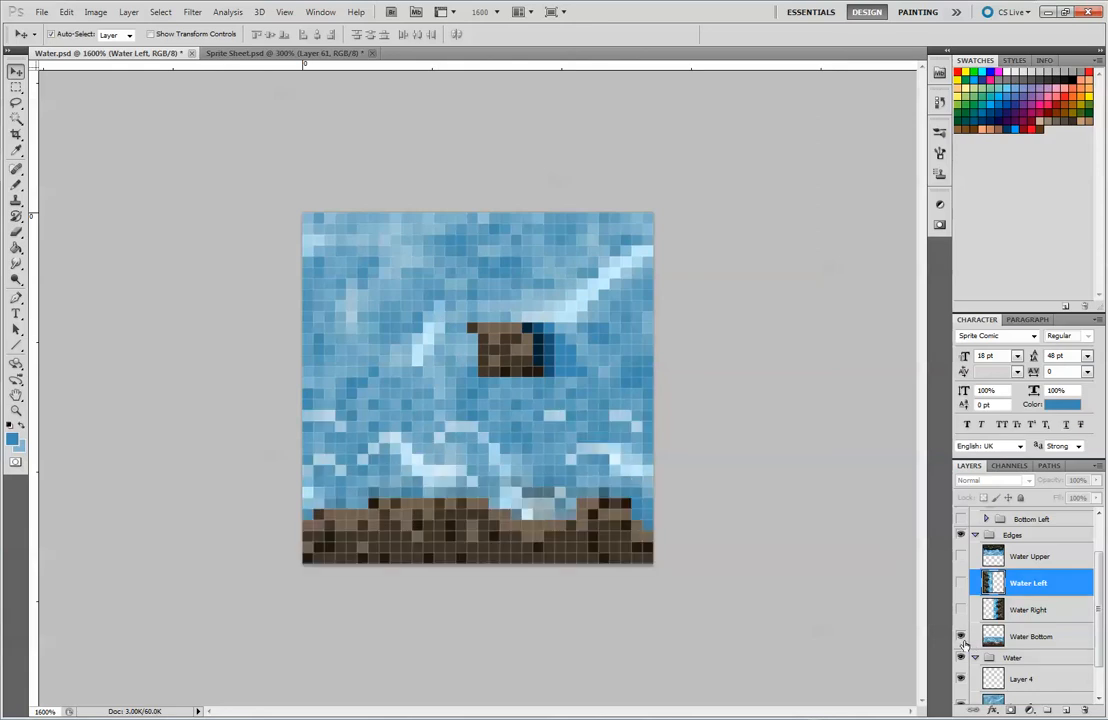
# Check the corner rock's alignment with a fixed-size 16 × 16 px marquee over the tile's upper-right quadrant.
pyautogui.moveTo(506, 540); pyautogui.dragTo(338, 328)
pyautogui.hotkey('ctrl', 'z')
pyautogui.click(16, 87)
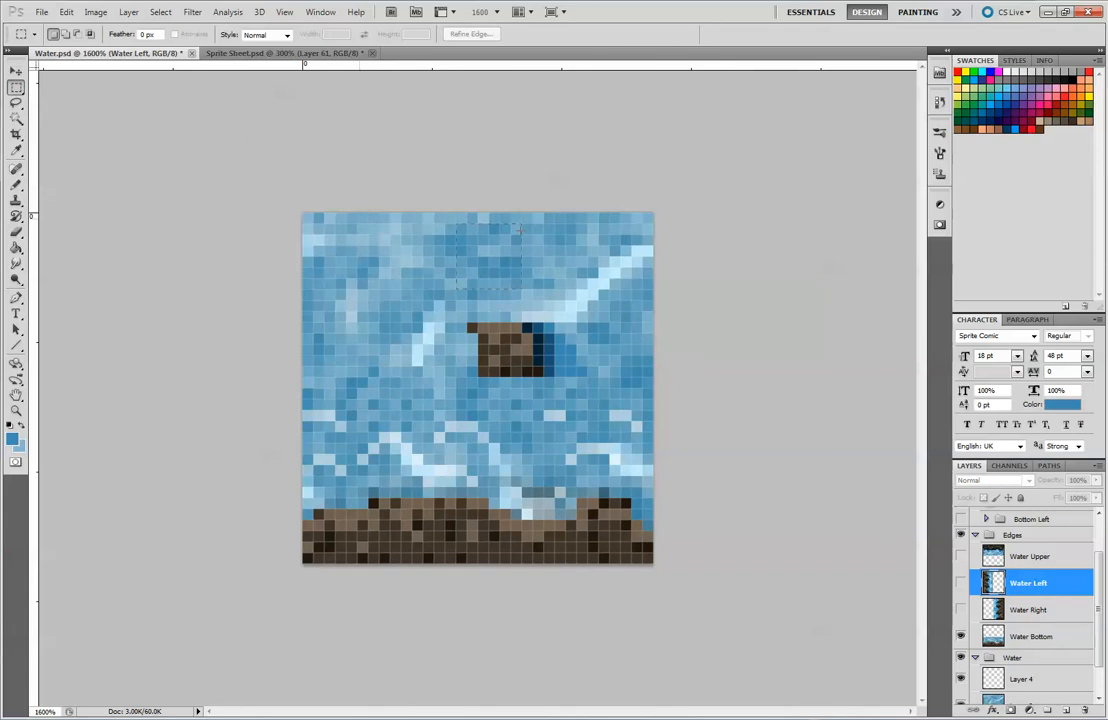
pyautogui.click(270, 35)
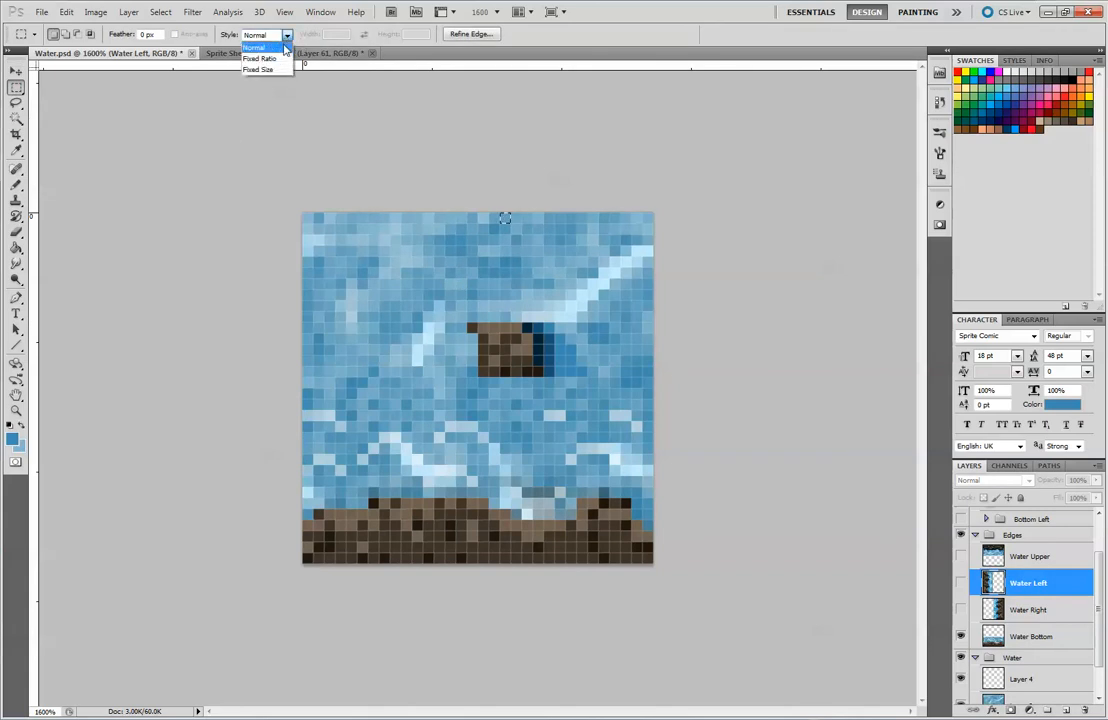
pyautogui.click(275, 69)
pyautogui.click(478, 279)
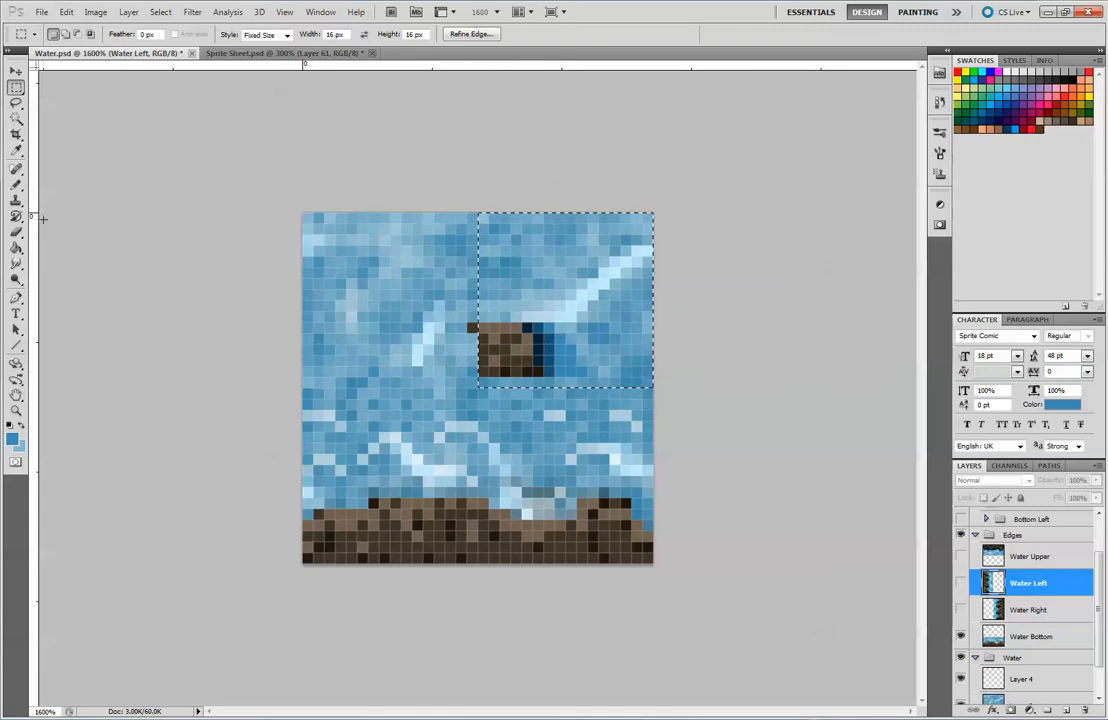
# Clear the selection and nudge the corner rock down 1 pixel to meet the lower border of the upper-right quadrant.
pyautogui.click(17, 187)
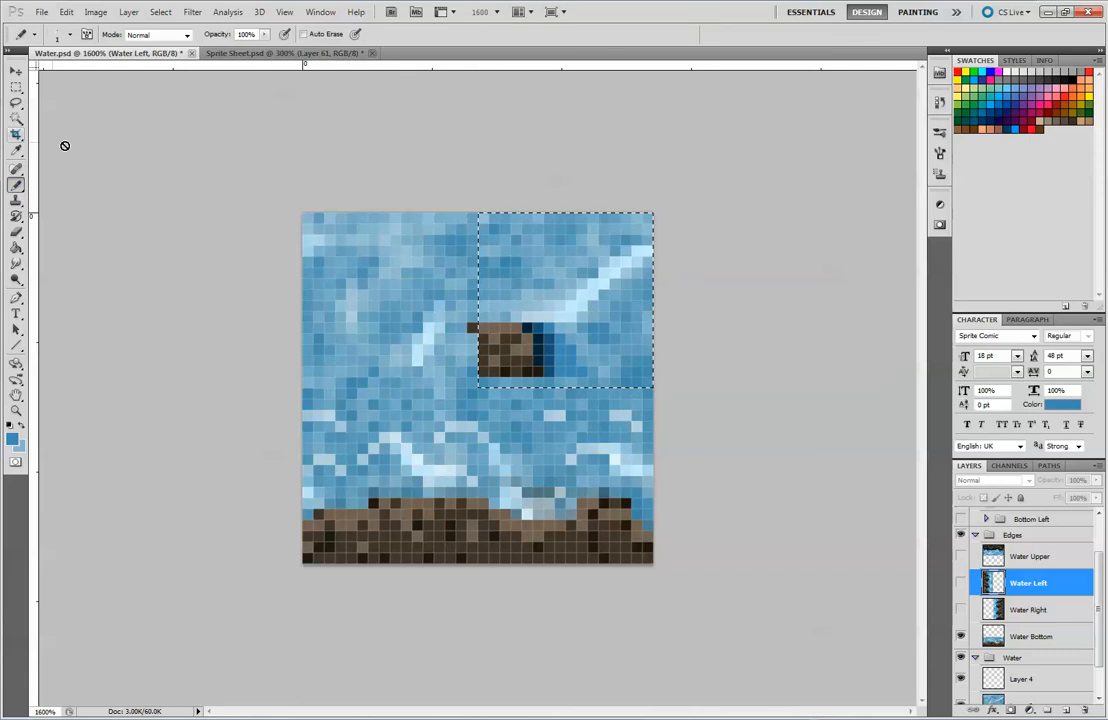
pyautogui.press('v')
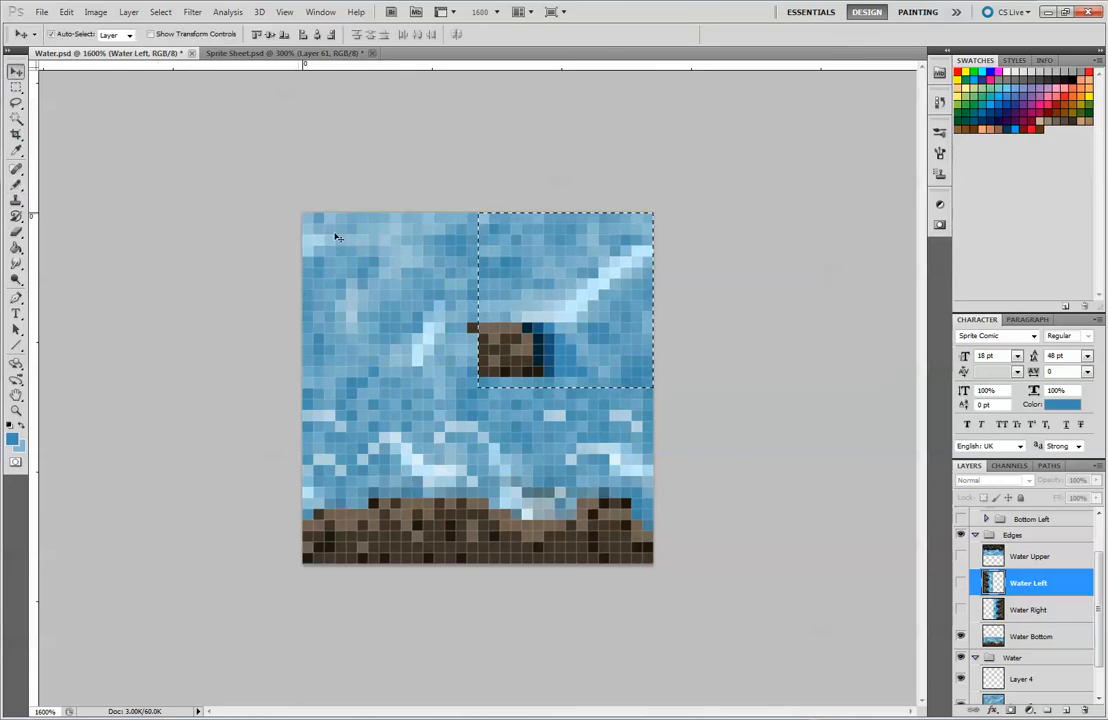
pyautogui.moveTo(538, 375); pyautogui.dragTo(545, 370)
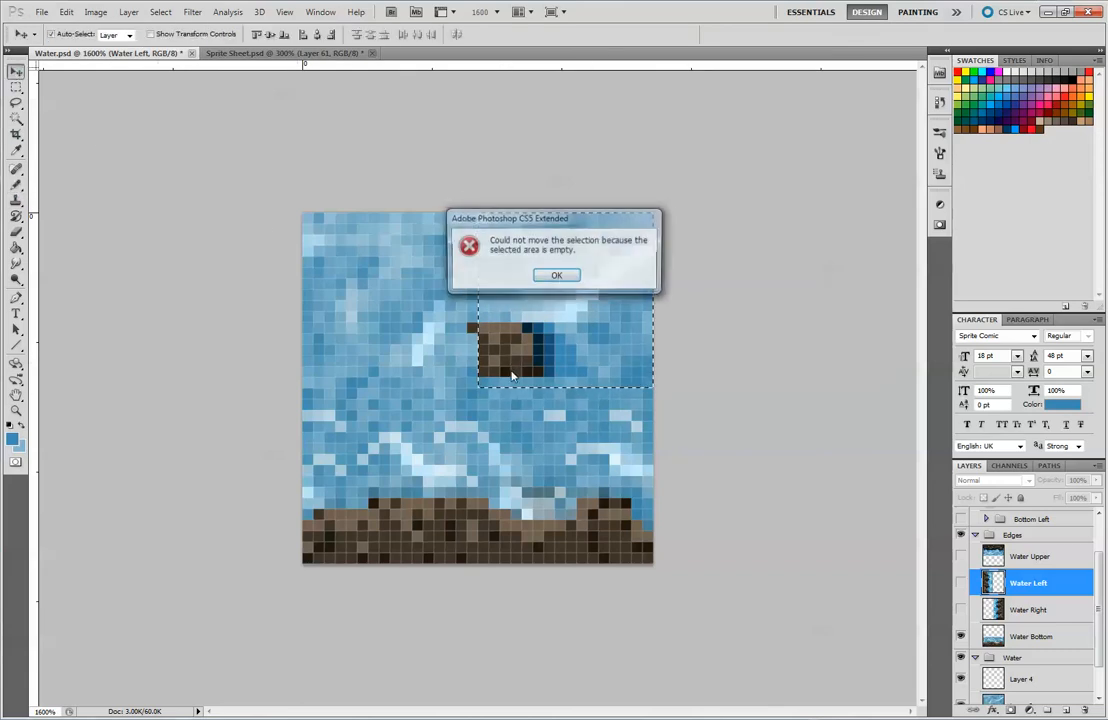
pyautogui.click(557, 277)
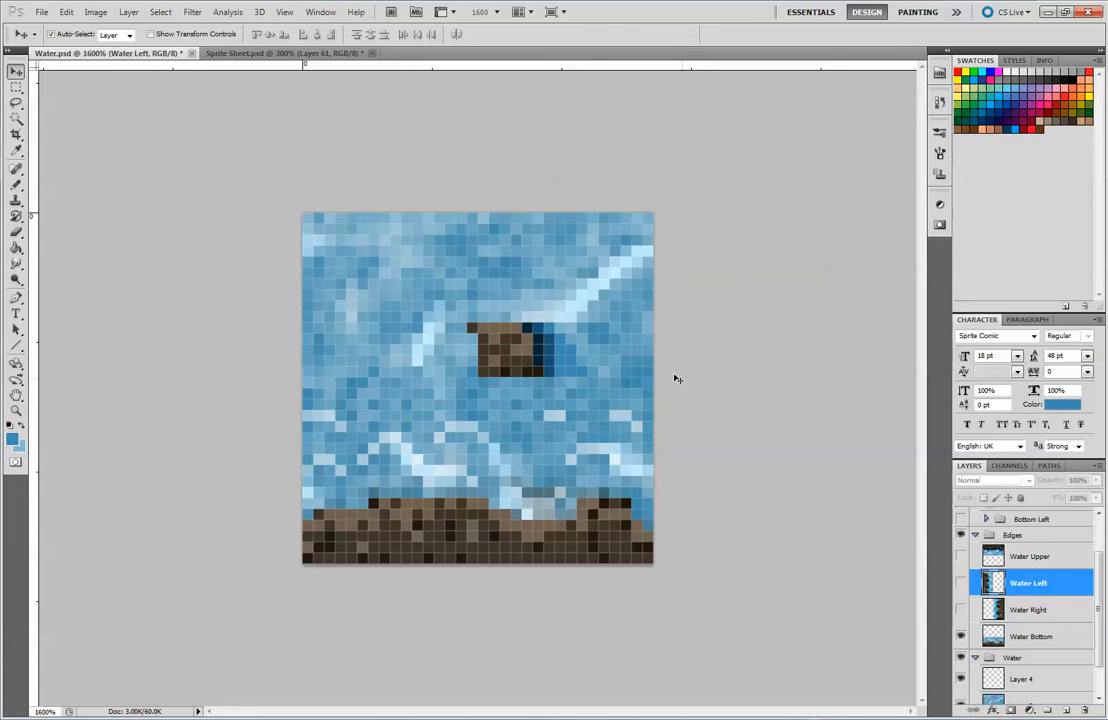
pyautogui.click(522, 342)
pyautogui.press('Down')
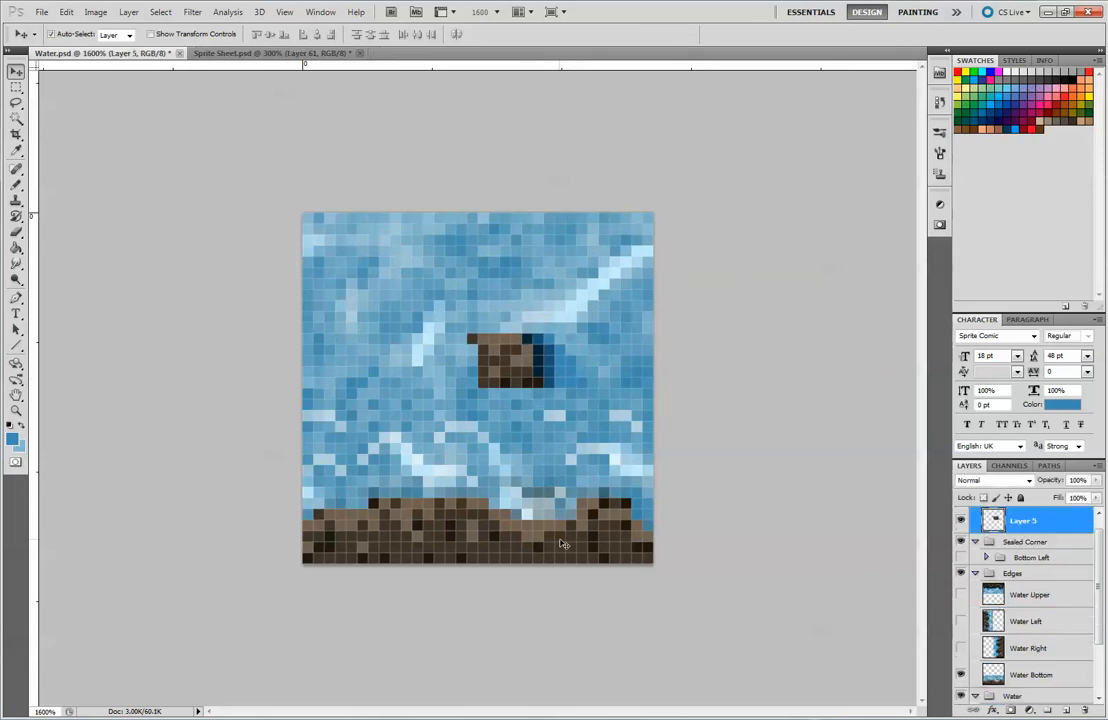
# Nudge the Water Bottom edge up 2 pixels.
pyautogui.click(576, 555)
pyautogui.press('Up')
pyautogui.press('Up')
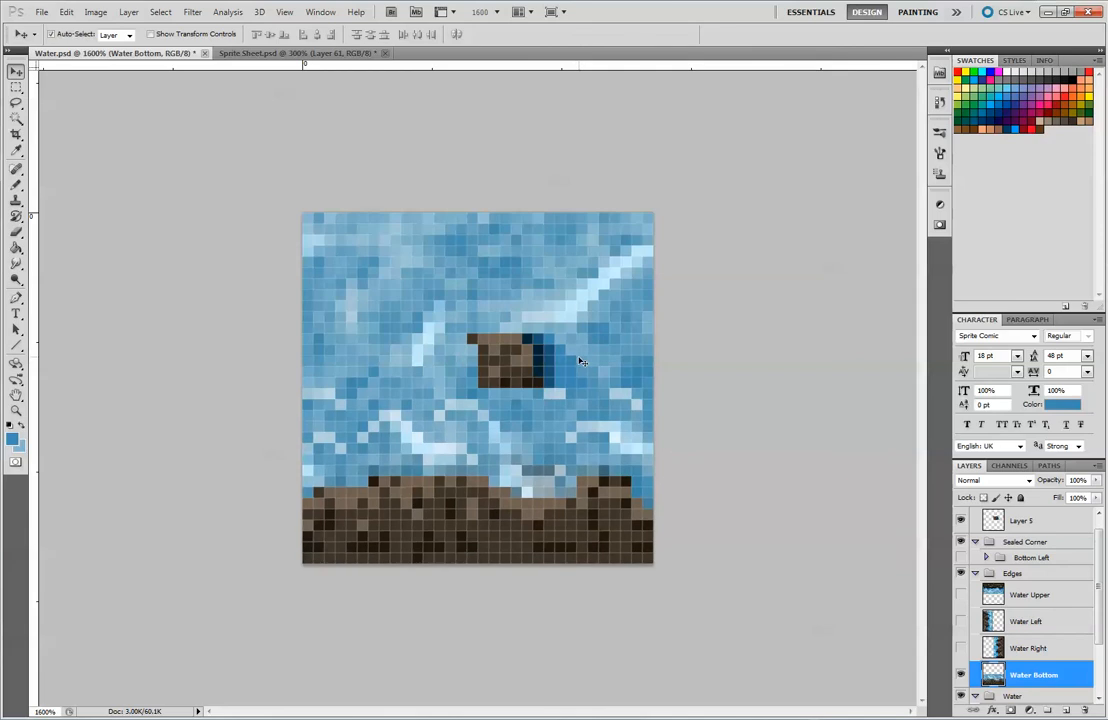
pyautogui.press('Up')
pyautogui.press('Down')
pyautogui.click(734, 378)
# Erase the stray pixel protruding from the corner rock's upper left on Layer 5 with a 1 px eraser.
pyautogui.click(513, 355)
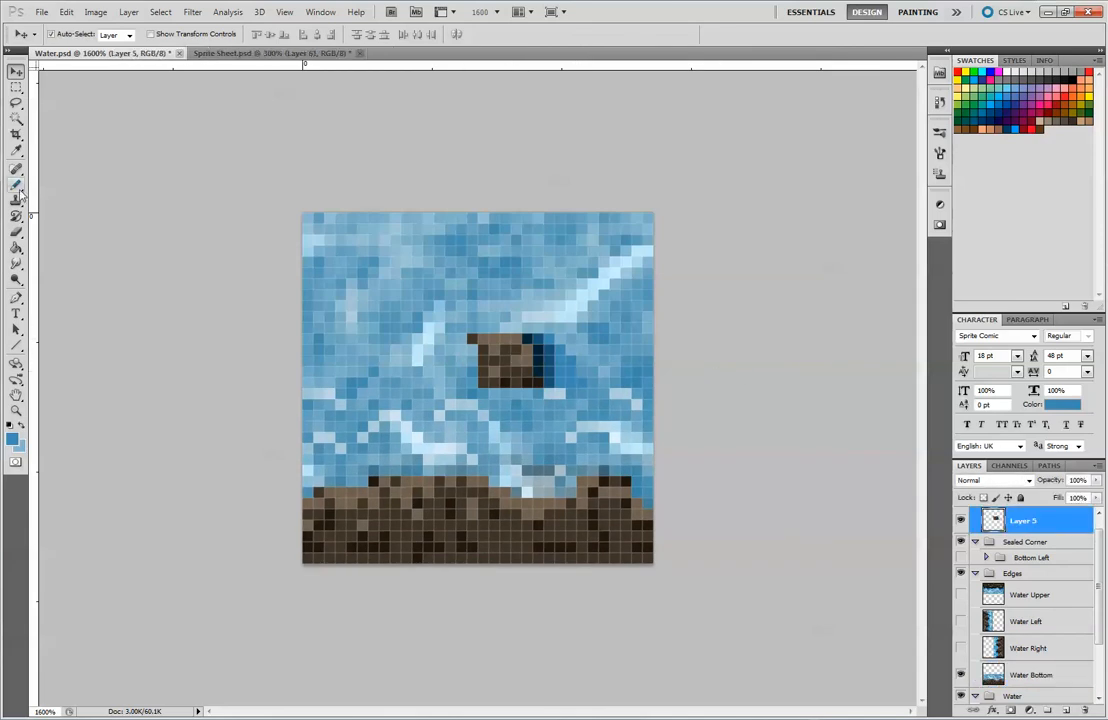
pyautogui.press('b')
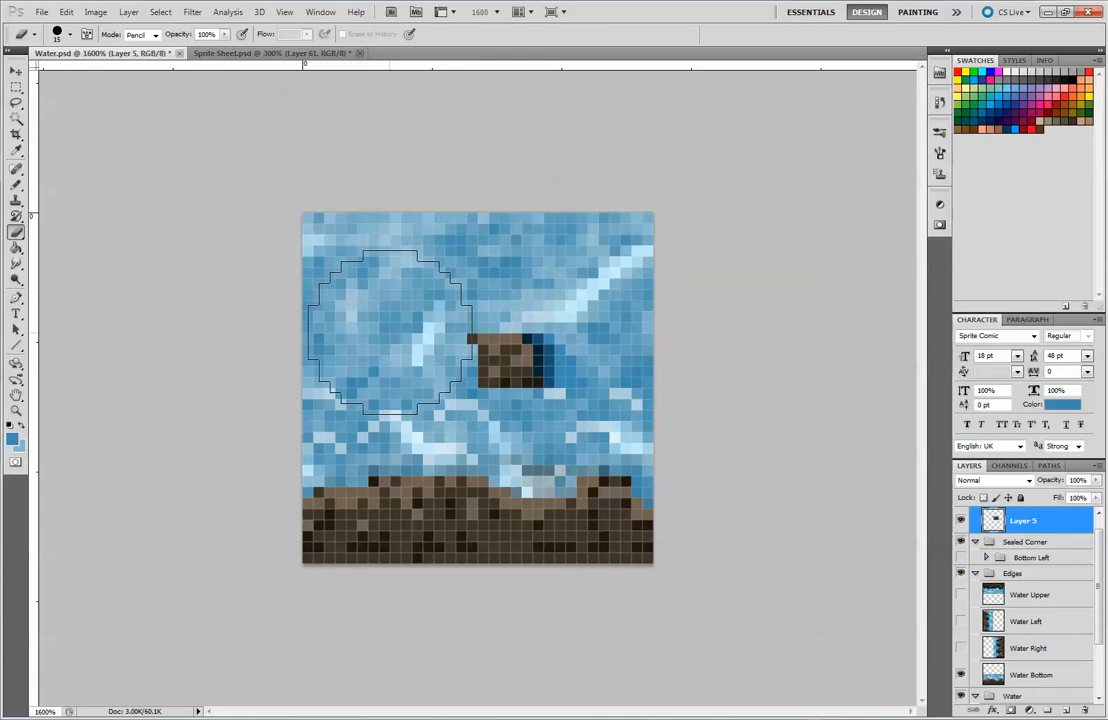
pyautogui.press('[')
pyautogui.press('[')
pyautogui.press('[')
pyautogui.press('[')
pyautogui.press('[')
pyautogui.press('[')
pyautogui.press('[')
pyautogui.press('[')
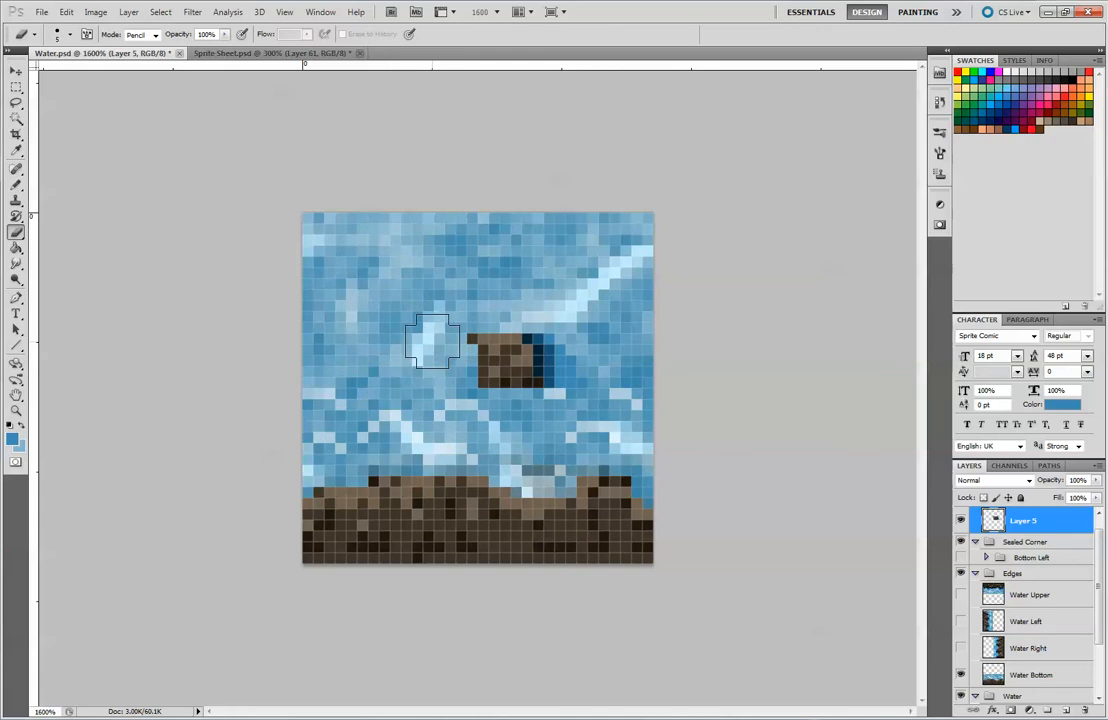
pyautogui.press('[')
pyautogui.press('[')
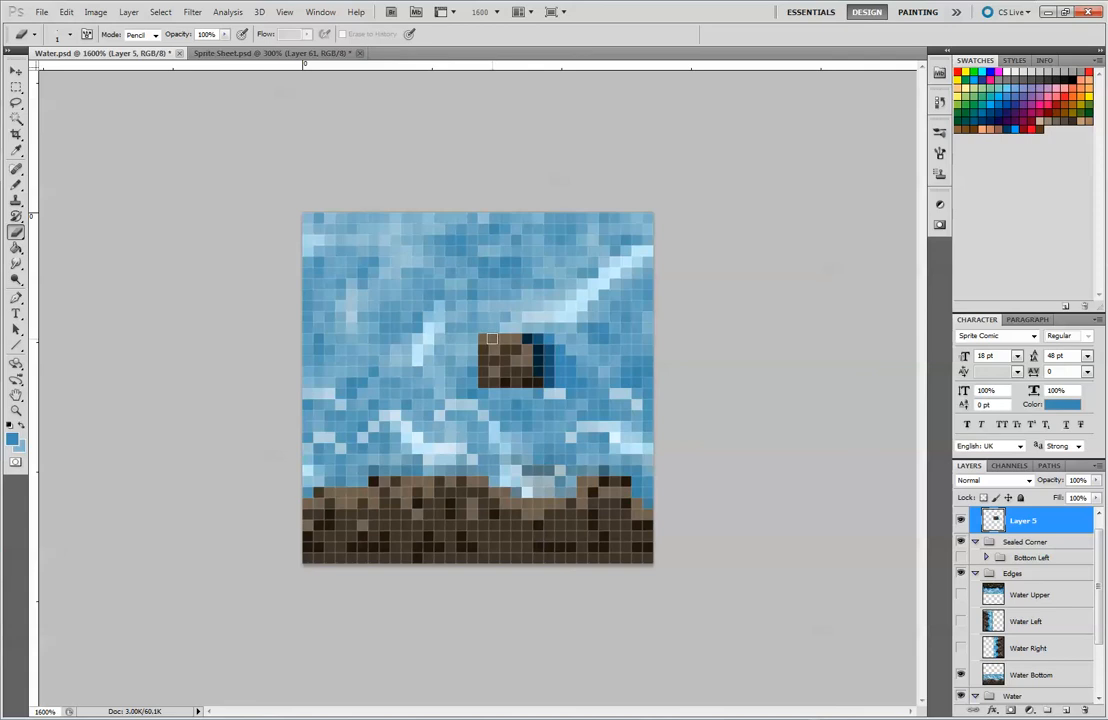
pyautogui.press('alt')
pyautogui.press('alt')
# Pencil a light brown highlight row on top of the corner rock and retouch the pixels beneath with sampled dark and light brown.
pyautogui.click(18, 185)
pyautogui.keyDown('alt'); pyautogui.click(506, 360); pyautogui.keyUp('alt')
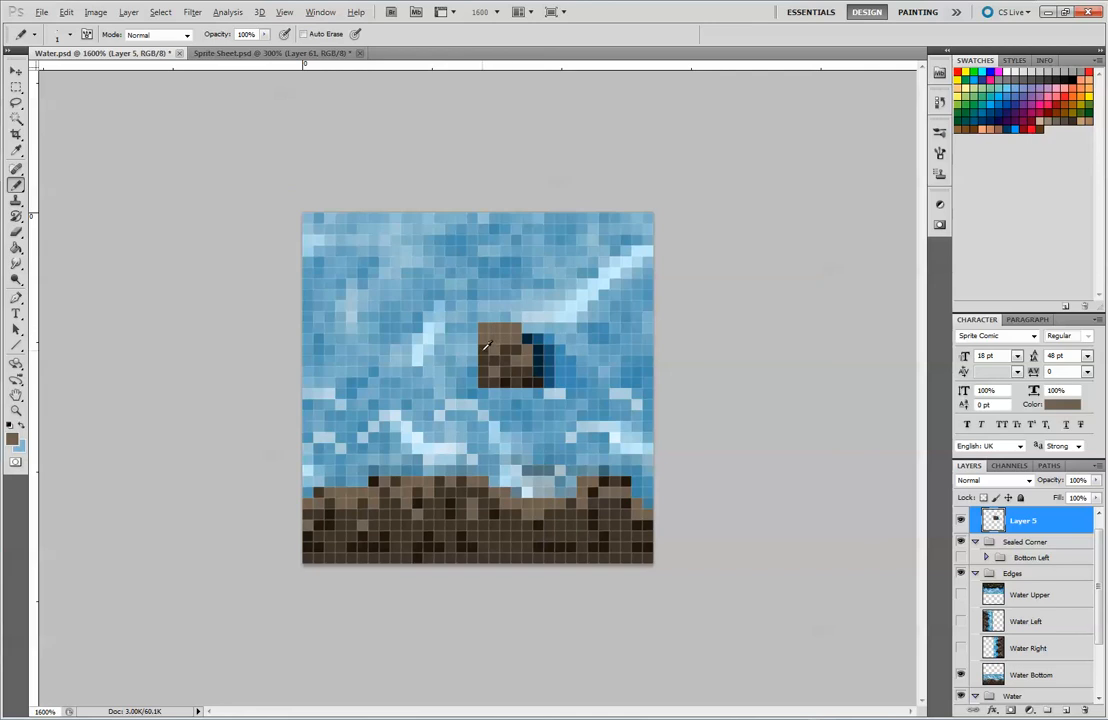
pyautogui.keyDown('alt'); pyautogui.click(484, 350); pyautogui.keyUp('alt')
pyautogui.moveTo(484, 340); pyautogui.dragTo(495, 340)
pyautogui.click(513, 345)
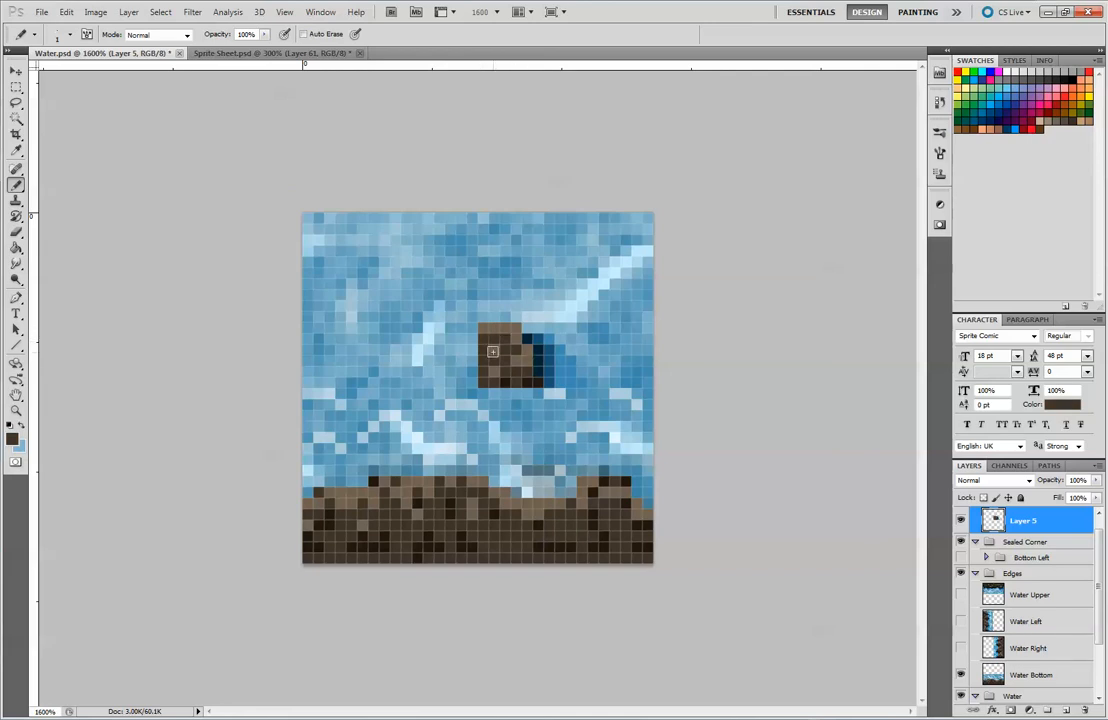
pyautogui.keyDown('alt'); pyautogui.click(516, 340); pyautogui.keyUp('alt')
pyautogui.click(484, 340)
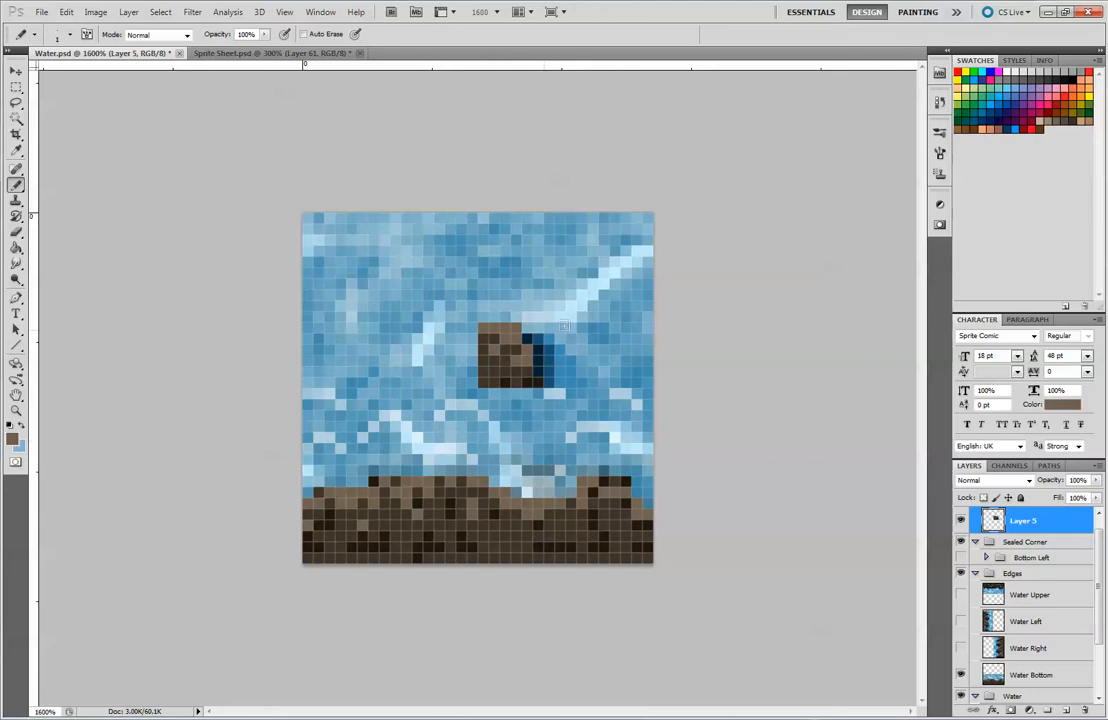
# Hide the Water Bottom layer and rename the corner rock's layer Sealed Corner Top Right.
pyautogui.click(960, 676)
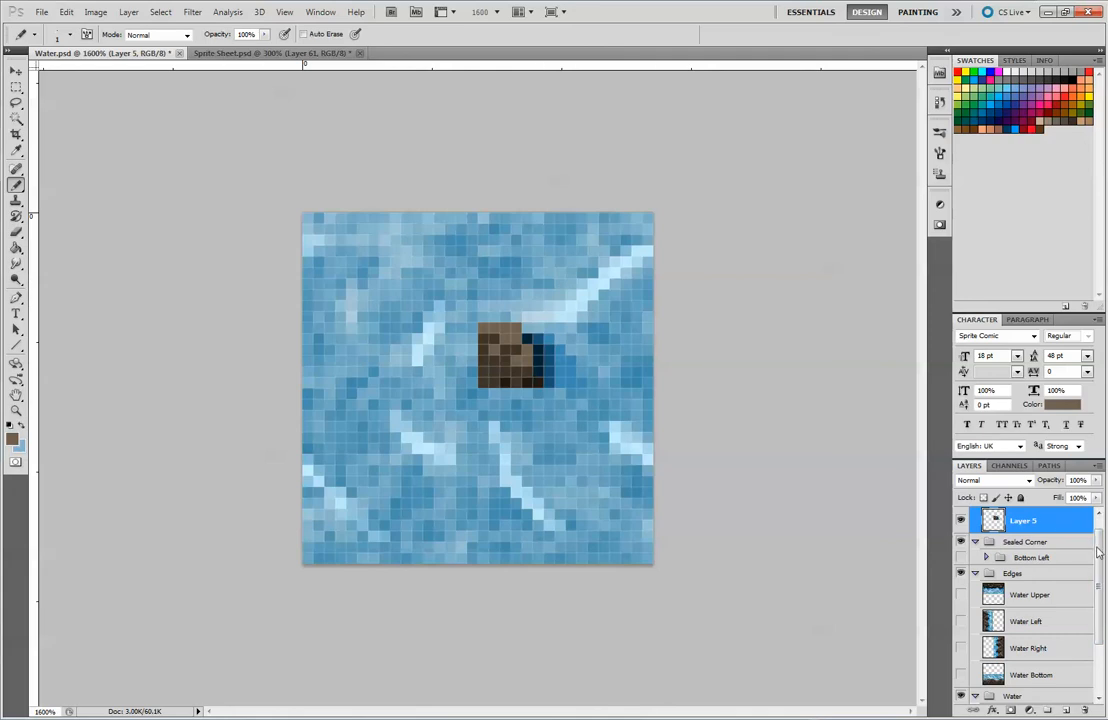
pyautogui.moveTo(1099, 548); pyautogui.dragTo(1102, 527)
pyautogui.doubleClick(1030, 538)
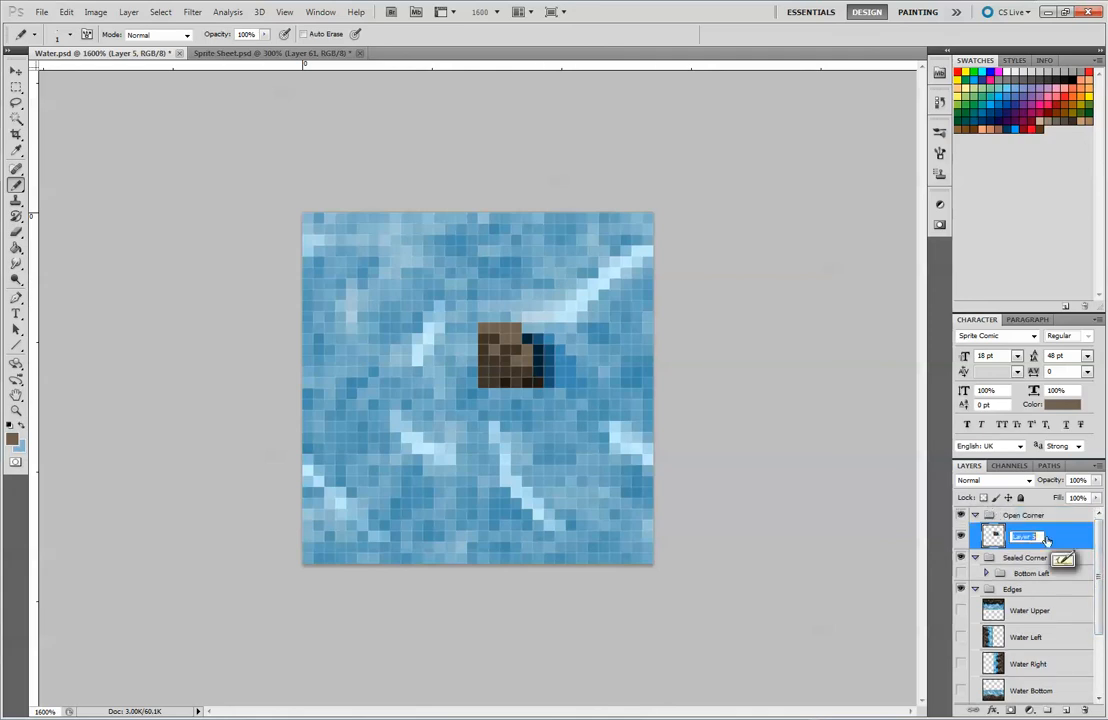
pyautogui.write('Seal')
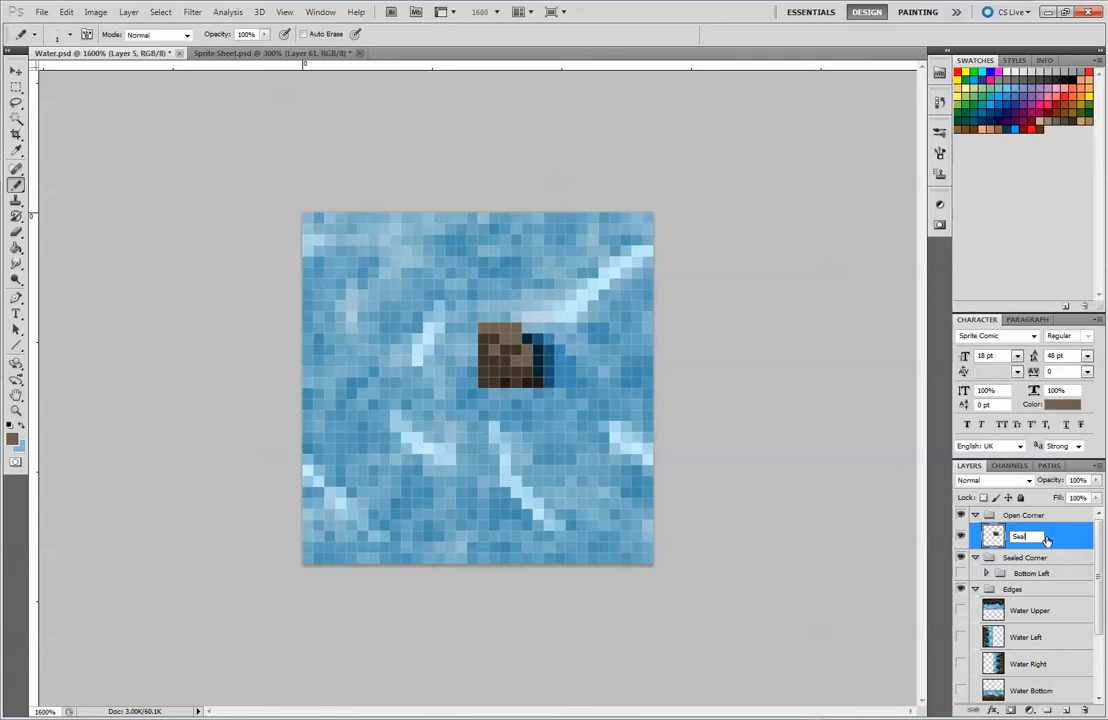
pyautogui.write('ed Corner Top Right')
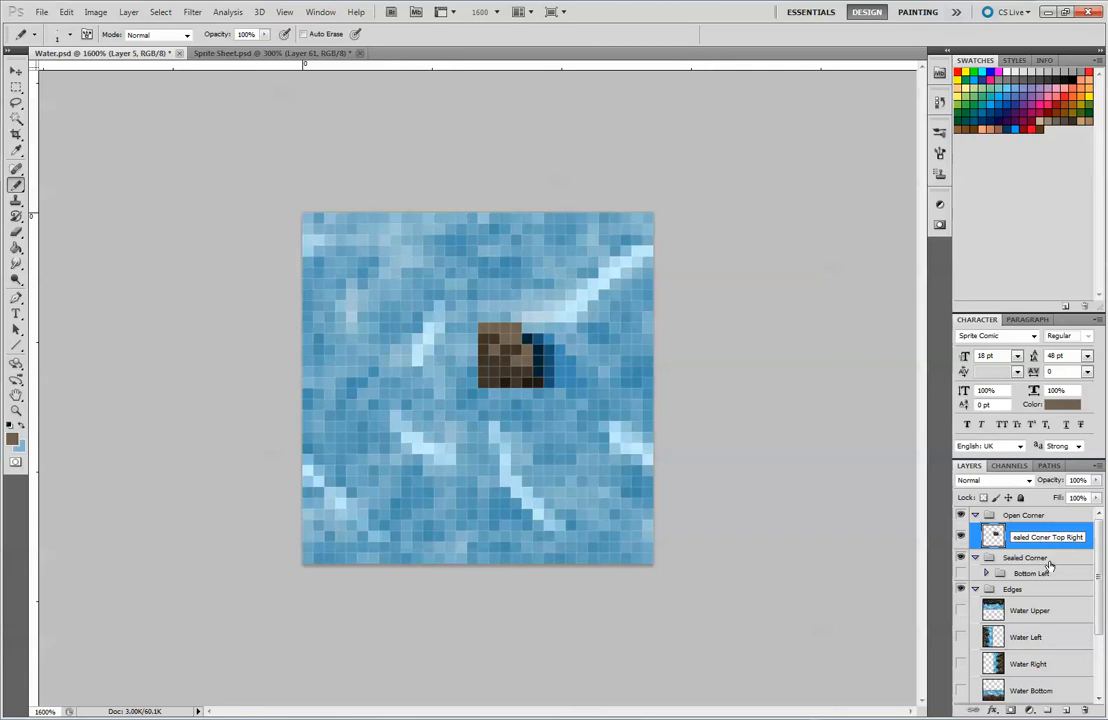
pyautogui.press('Return')
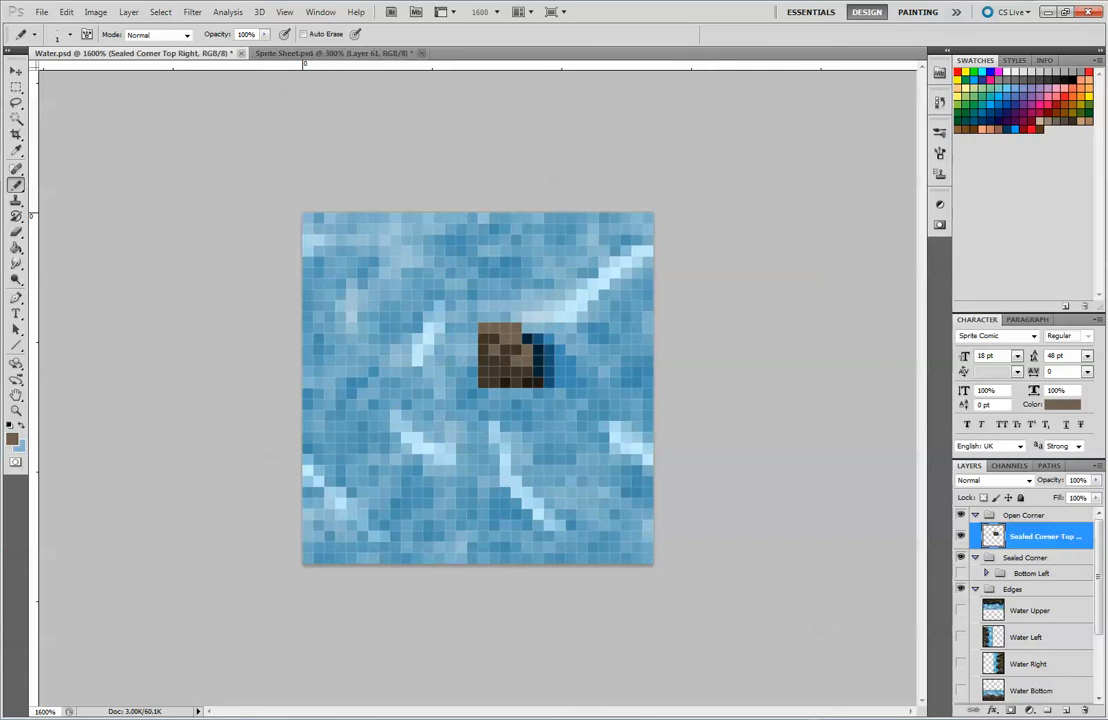
# Duplicate the Layer 3 water texture and place the copy at the top of the Open Corner group.
pyautogui.scroll(-4, 1084, 648)
pyautogui.click(1065, 665)
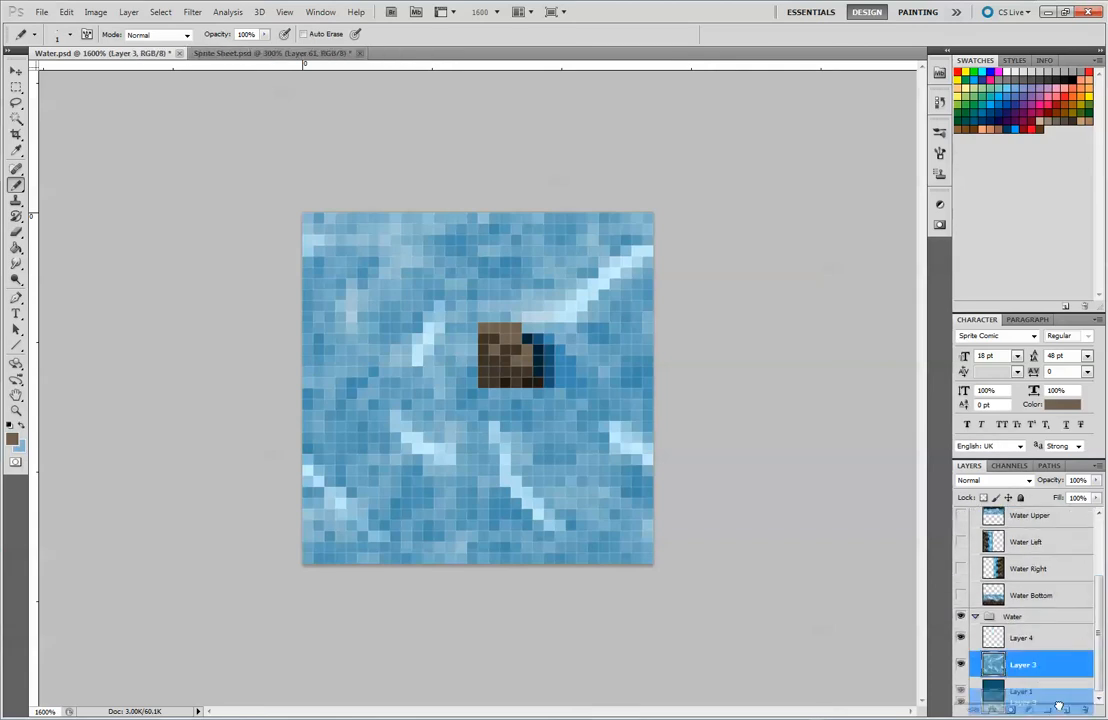
pyautogui.hotkey('ctrl', 'j')
pyautogui.moveTo(1063, 664); pyautogui.dragTo(1070, 530)
pyautogui.scroll(3, 1090, 590)
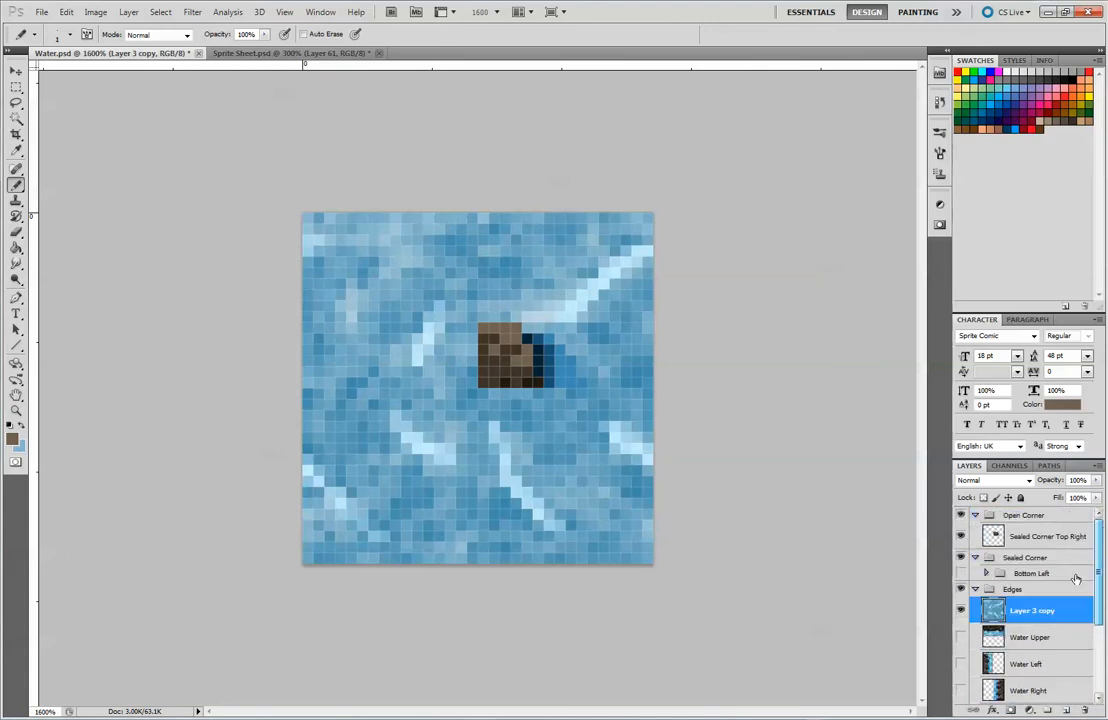
pyautogui.moveTo(1052, 610); pyautogui.dragTo(1058, 540)
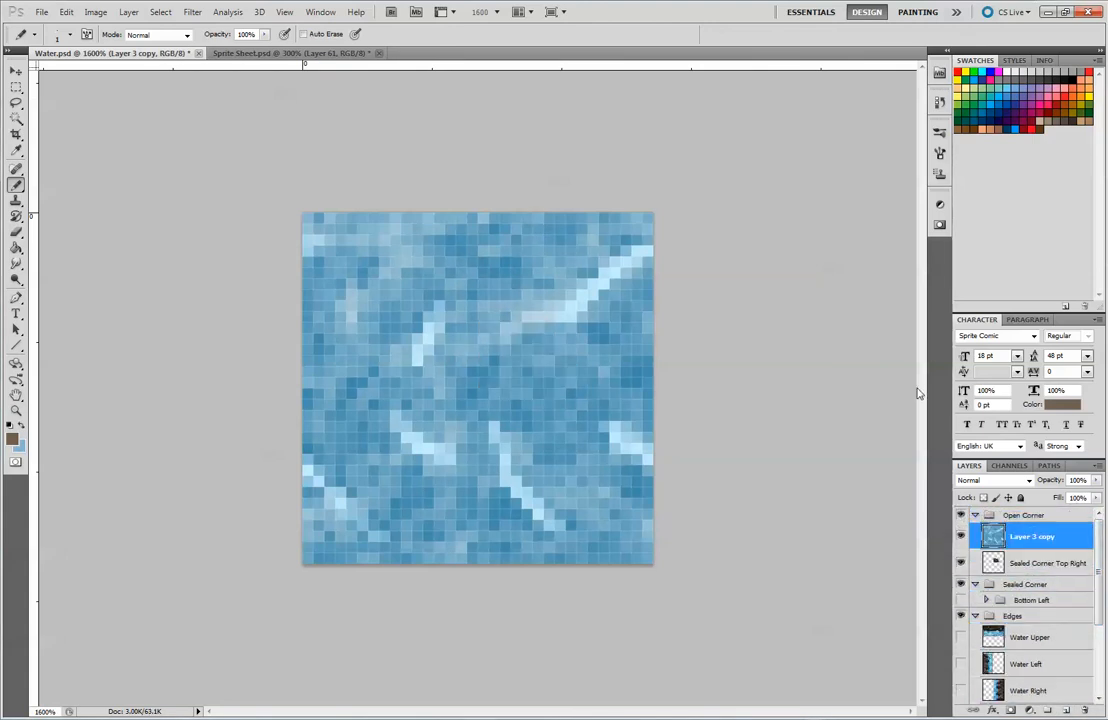
# Load the Sealed Corner Top Right rock's outline as a selection and invert it, keeping Layer 3 copy active.
pyautogui.keyDown('ctrl'); pyautogui.click(996, 565); pyautogui.keyUp('ctrl')
pyautogui.click(96, 12)
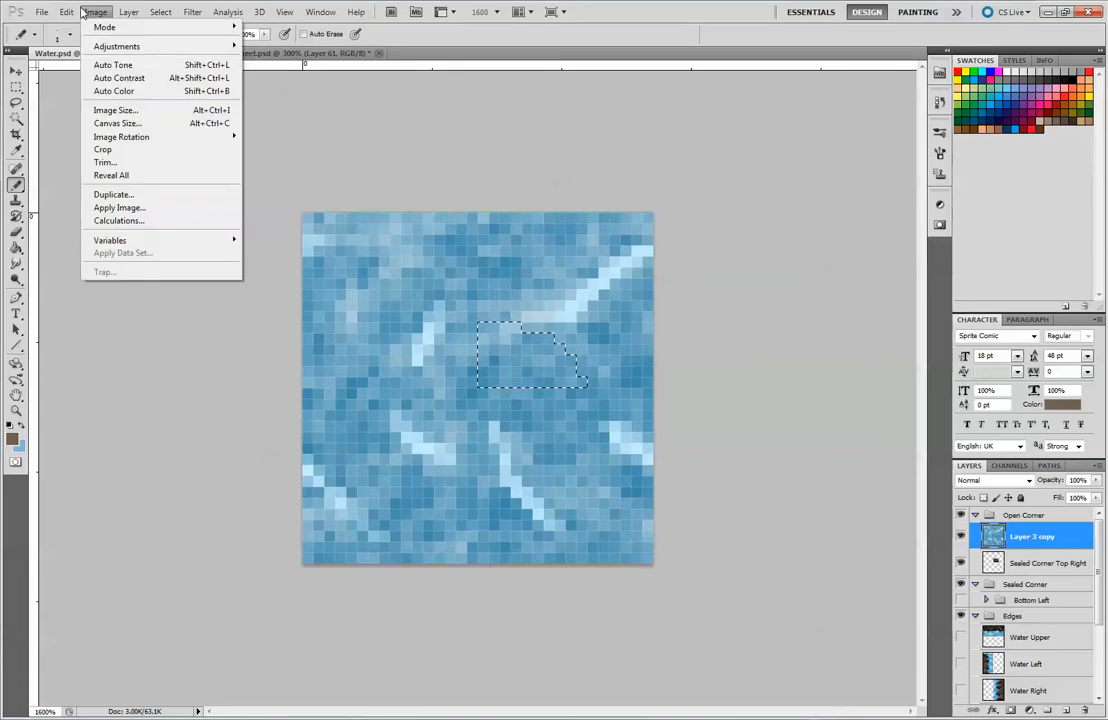
pyautogui.click(98, 16)
pyautogui.click(72, 12)
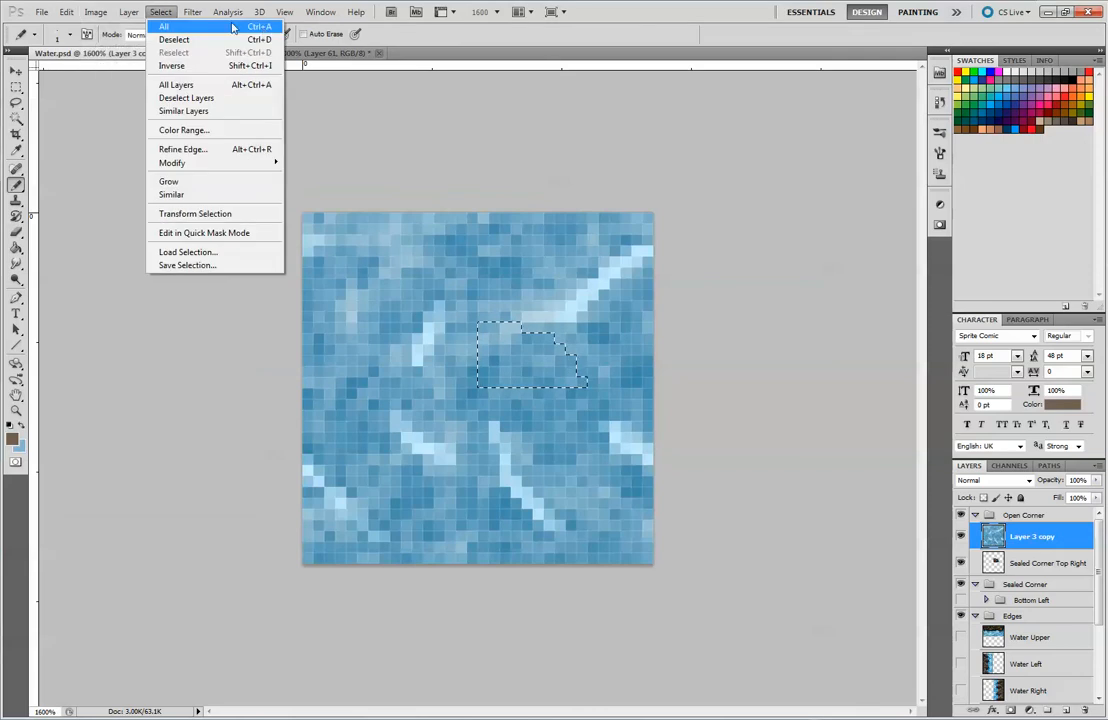
pyautogui.moveTo(165, 13)
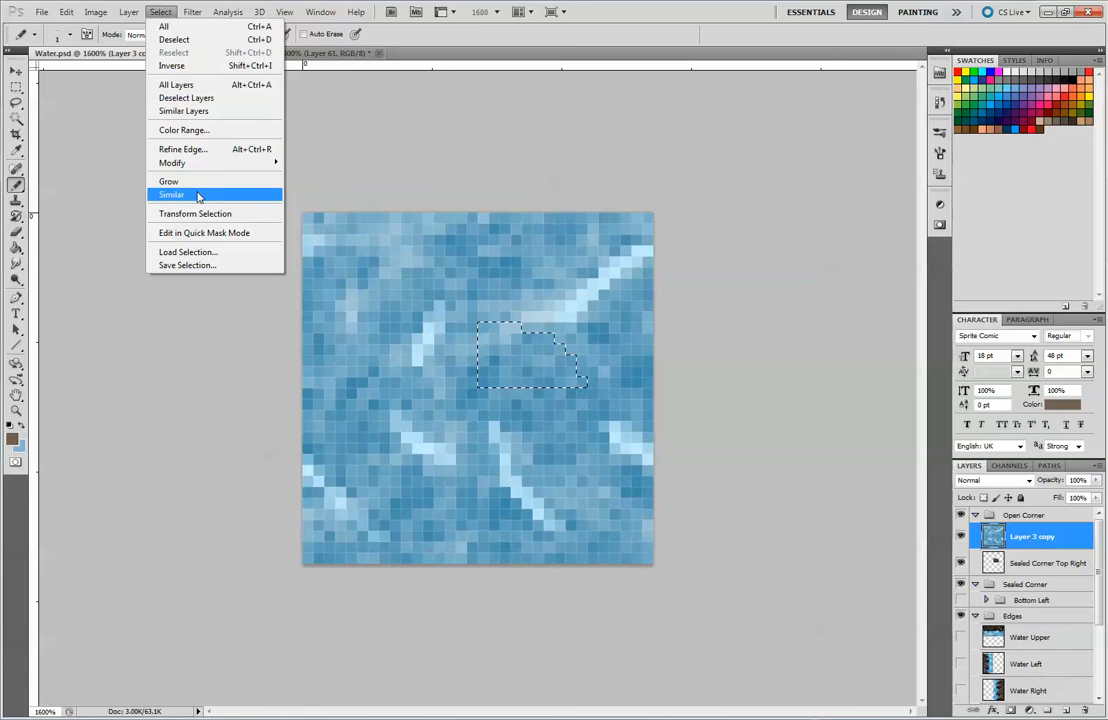
pyautogui.click(202, 67)
# Erase the Layer 3 copy water outside the corner rock's outline with a 9 px eraser and clear the selection.
pyautogui.click(16, 231)
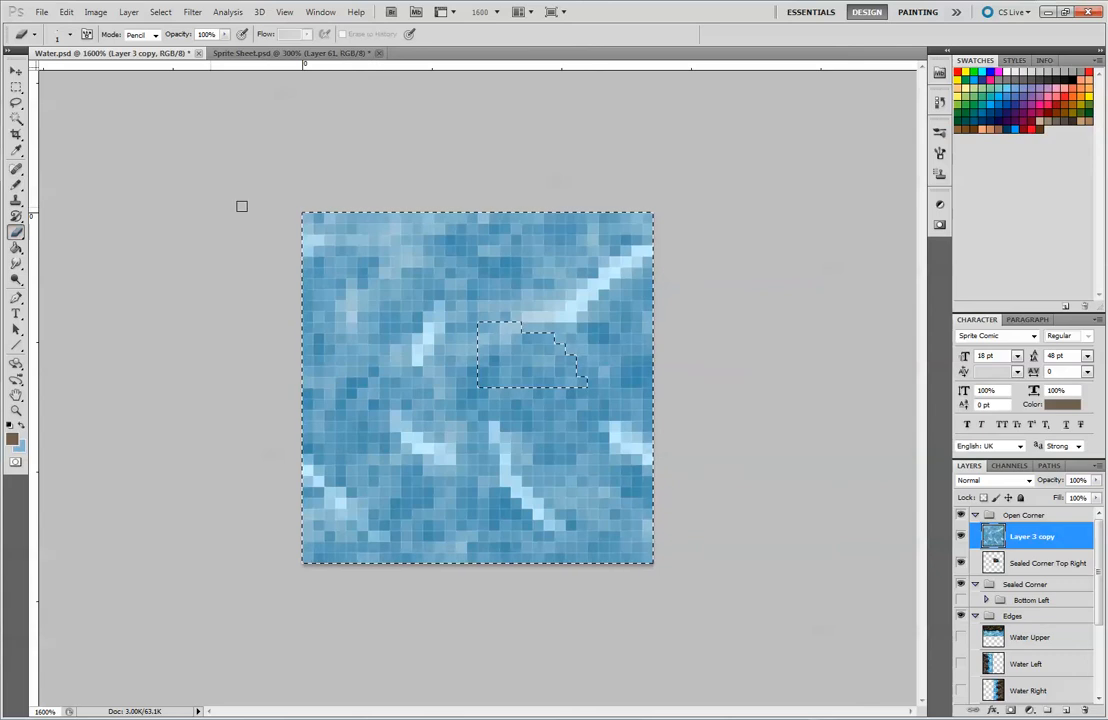
pyautogui.press(']')
pyautogui.press(']')
pyautogui.press(']')
pyautogui.press(']')
pyautogui.press(']')
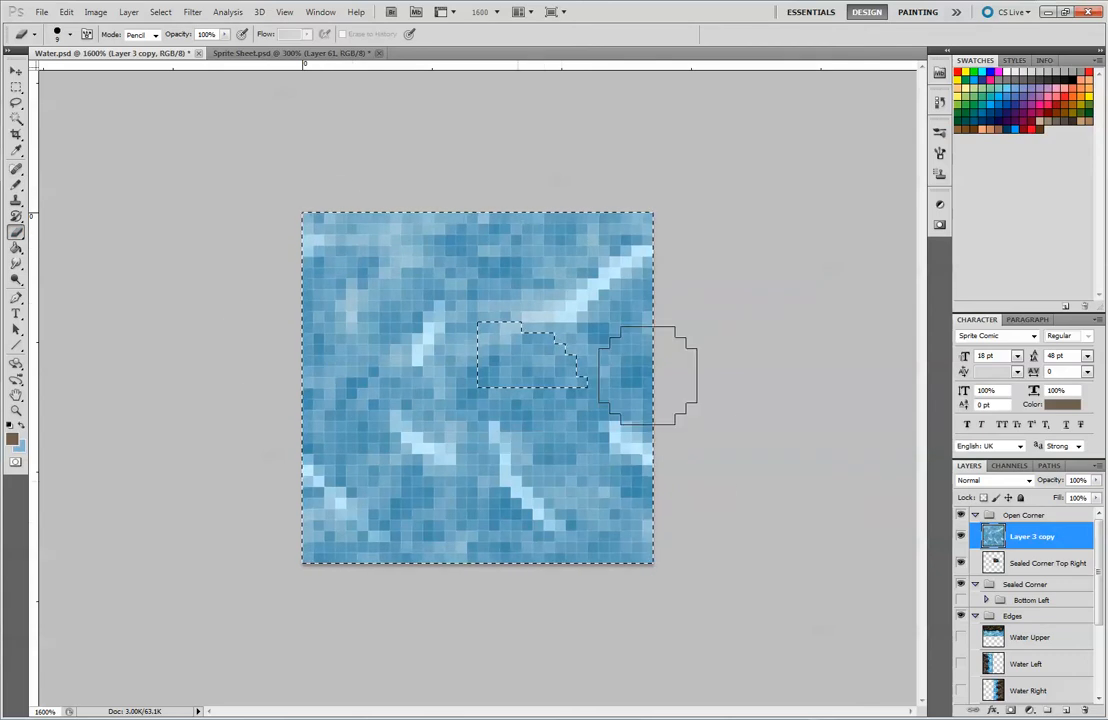
pyautogui.moveTo(421, 141)
pyautogui.mouseDown()
pyautogui.moveTo(453, 181)
pyautogui.moveTo(369, 517)
pyautogui.moveTo(612, 498)
pyautogui.moveTo(802, 545)
pyautogui.mouseUp()
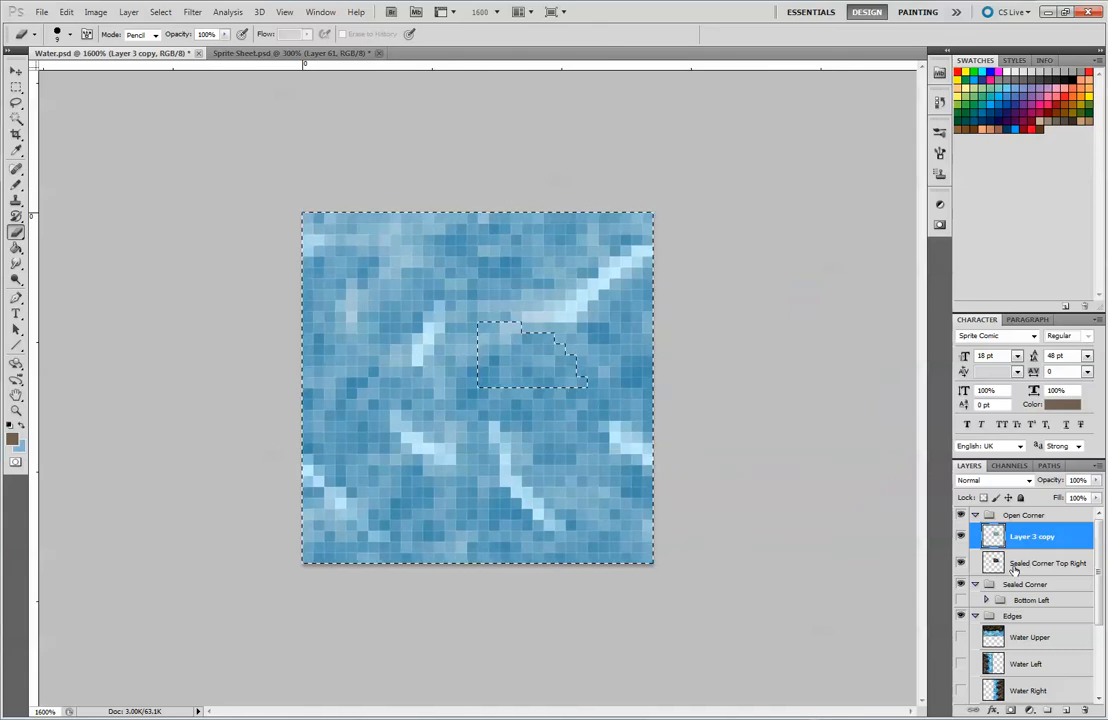
pyautogui.click(1028, 480)
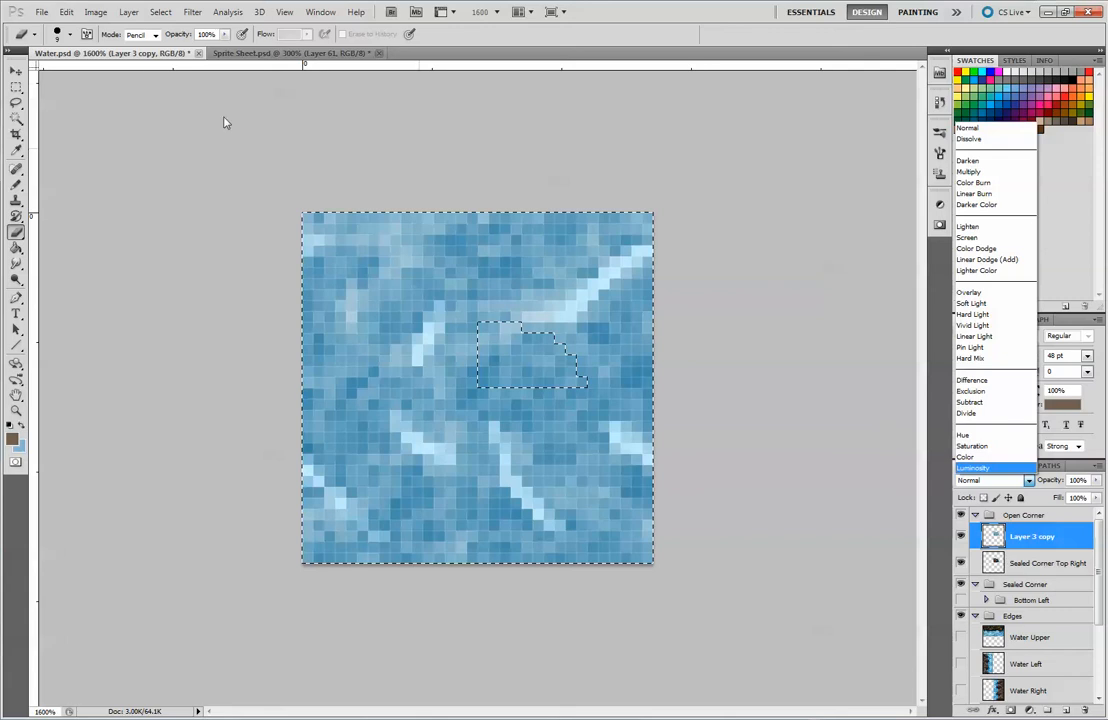
pyautogui.click(17, 72)
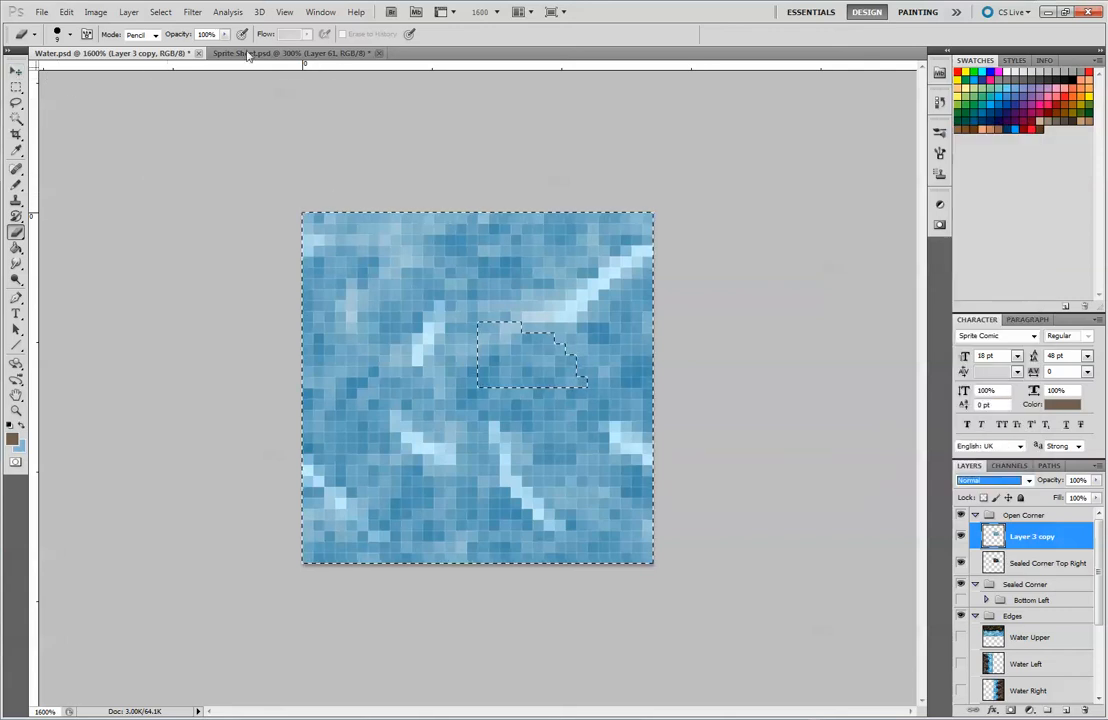
pyautogui.hotkey('ctrl', 'd')
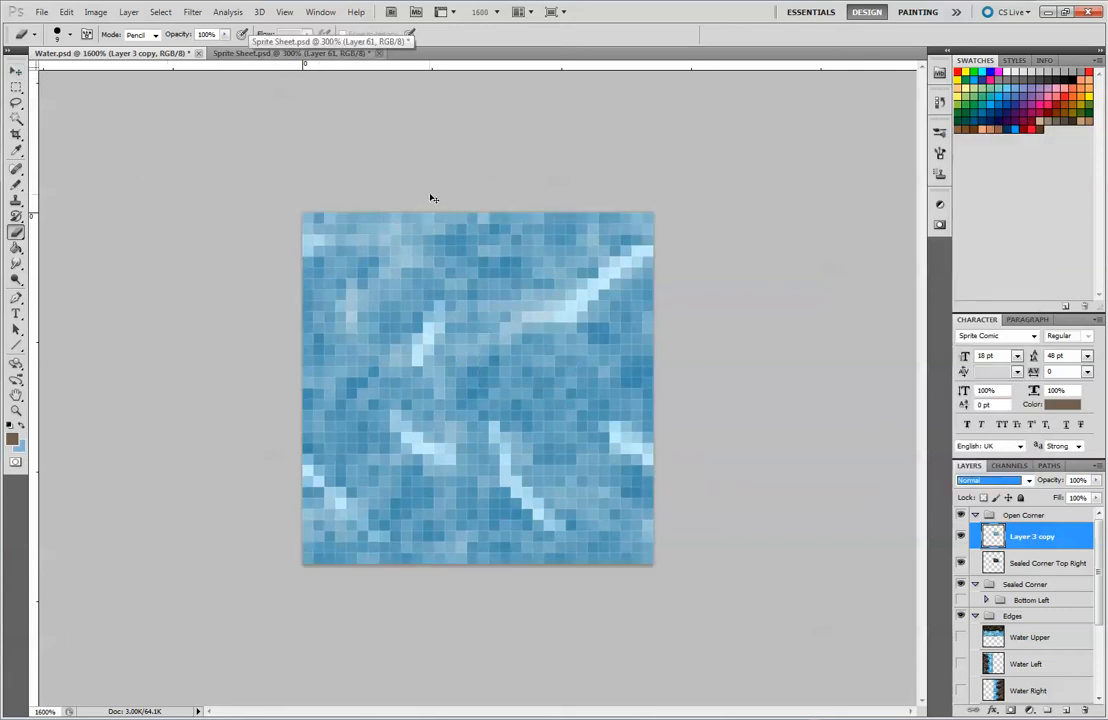
# Hide Layer 3 copy and select the brown rock pixels of the corner using a rectangular marquee with Normal style.
pyautogui.click(17, 71)
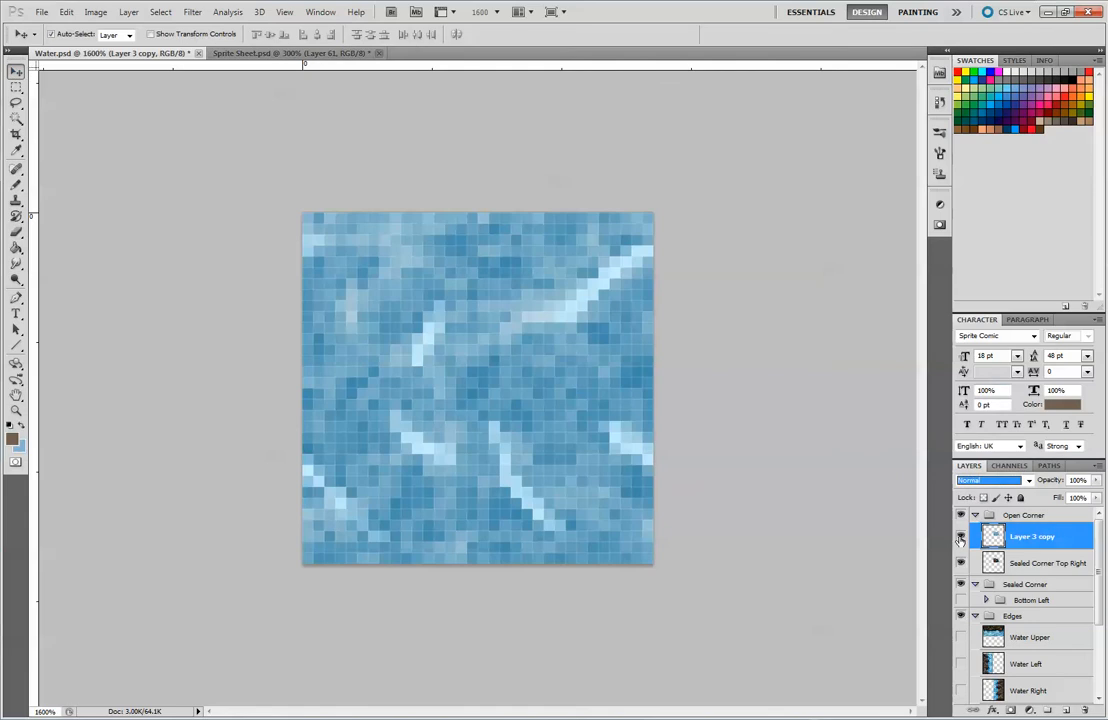
pyautogui.click(16, 88)
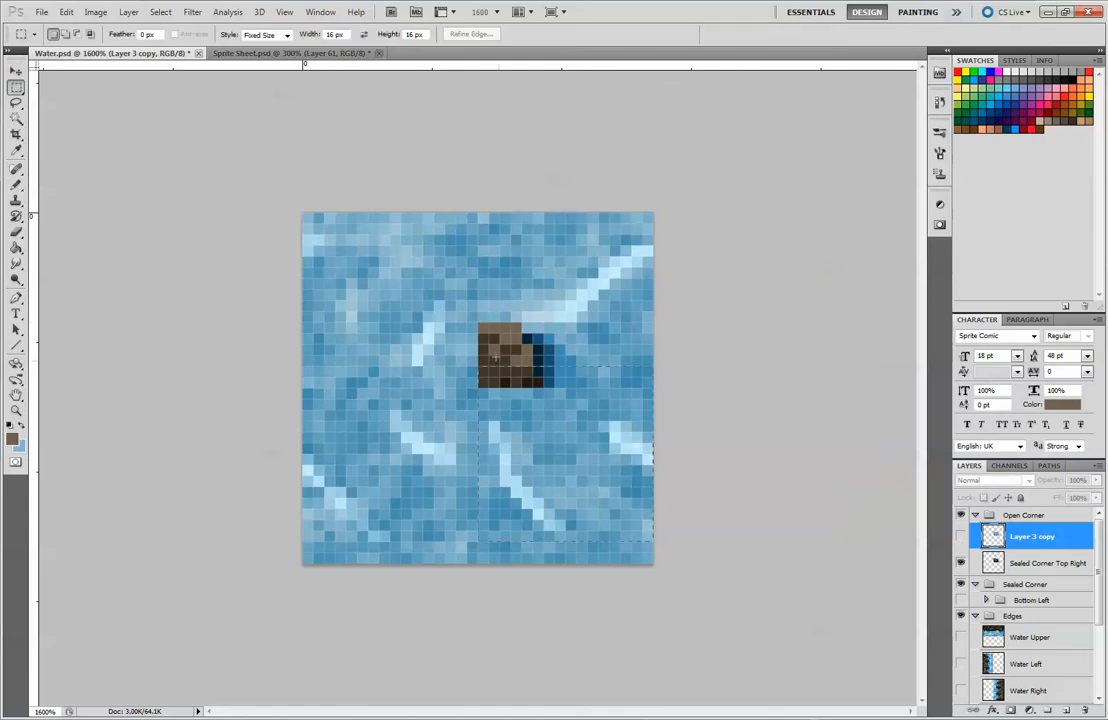
pyautogui.click(479, 313)
pyautogui.click(285, 35)
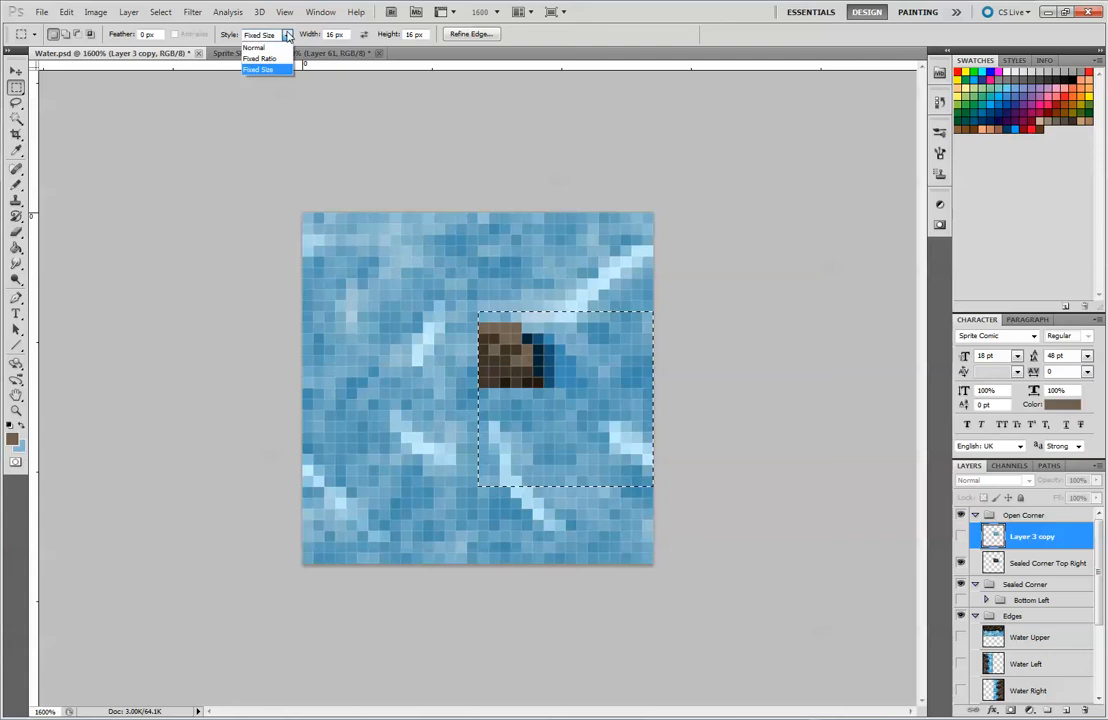
pyautogui.click(255, 47)
pyautogui.click(492, 322)
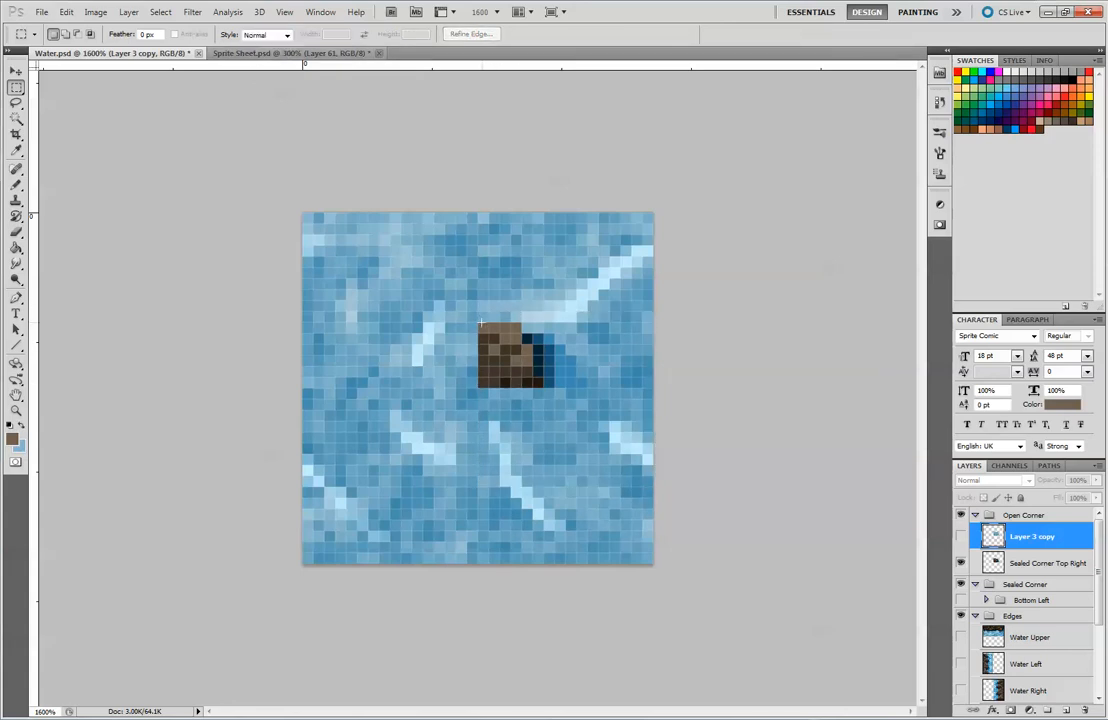
pyautogui.moveTo(519, 380); pyautogui.dragTo(533, 383)
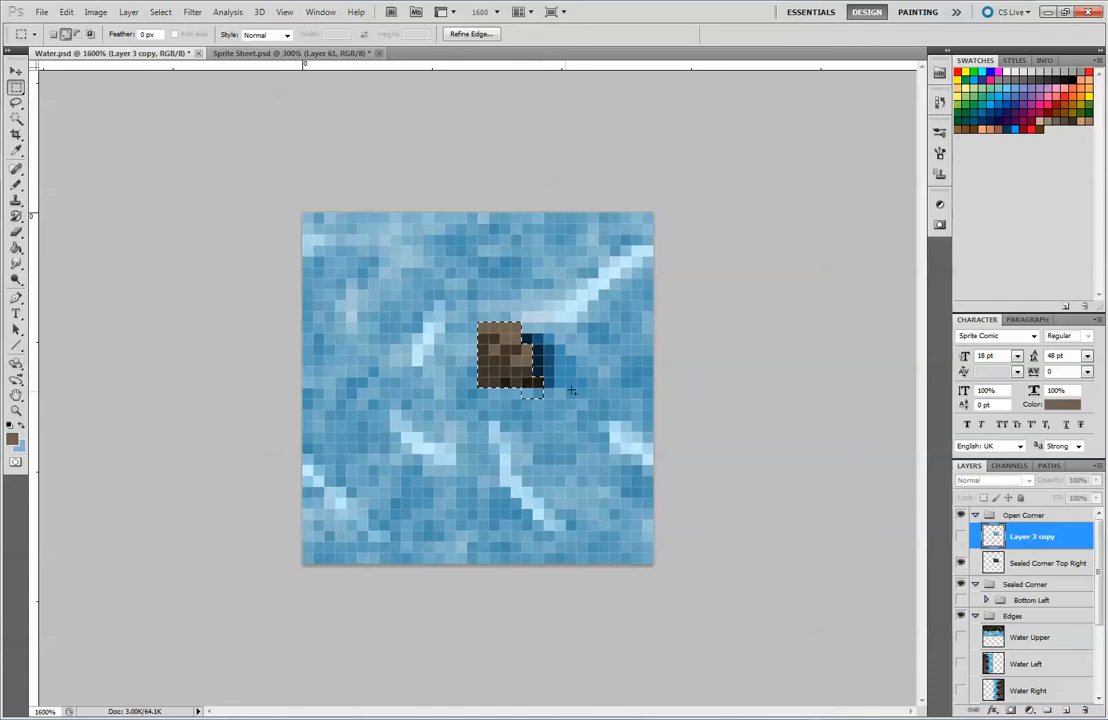
# Show Layer 3 copy, erase its water texture over the brown rock pixels and clear the selection.
pyautogui.click(962, 536)
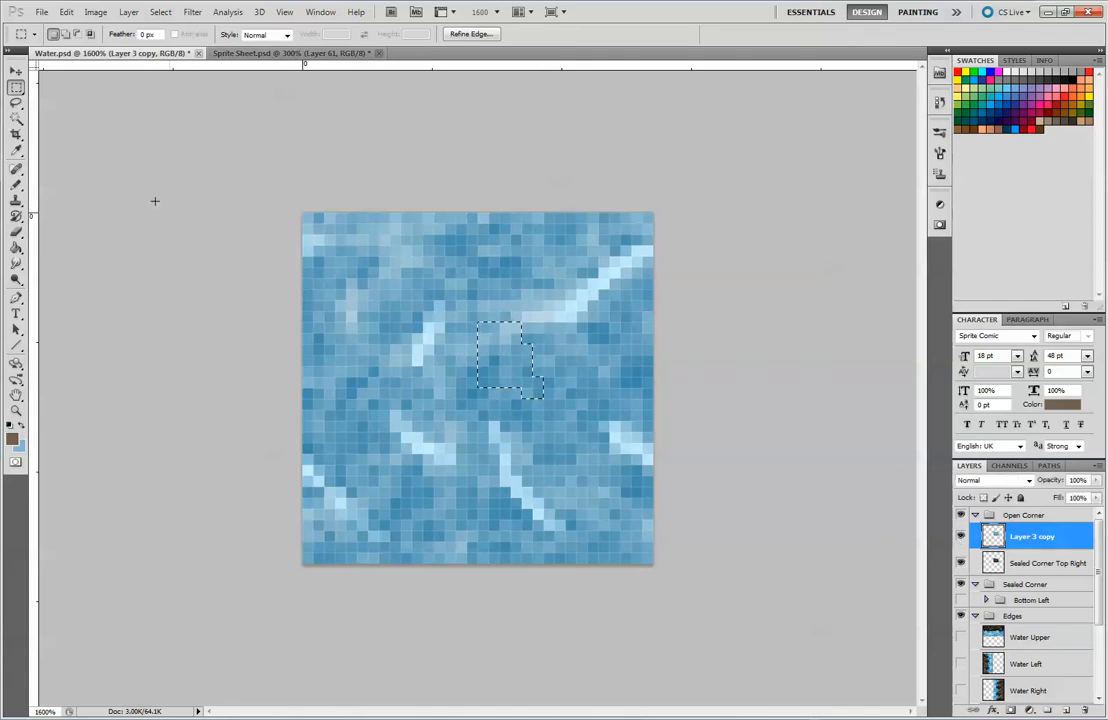
pyautogui.press('b')
pyautogui.moveTo(495, 340); pyautogui.dragTo(500, 395)
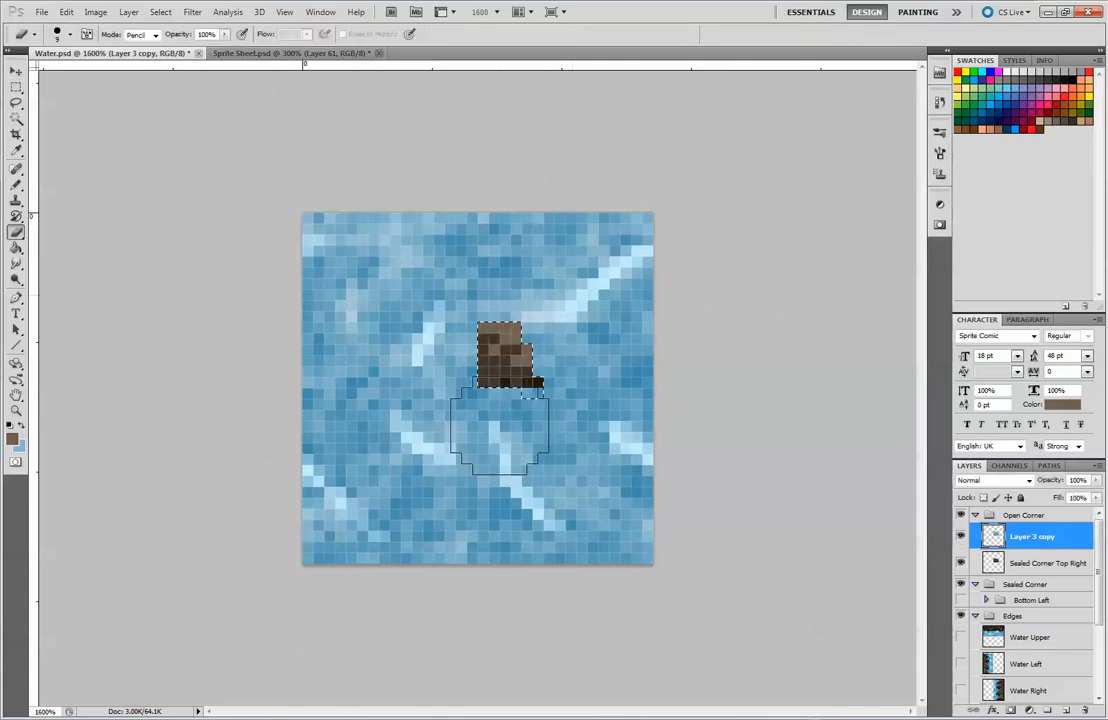
pyautogui.hotkey('ctrl', 'd')
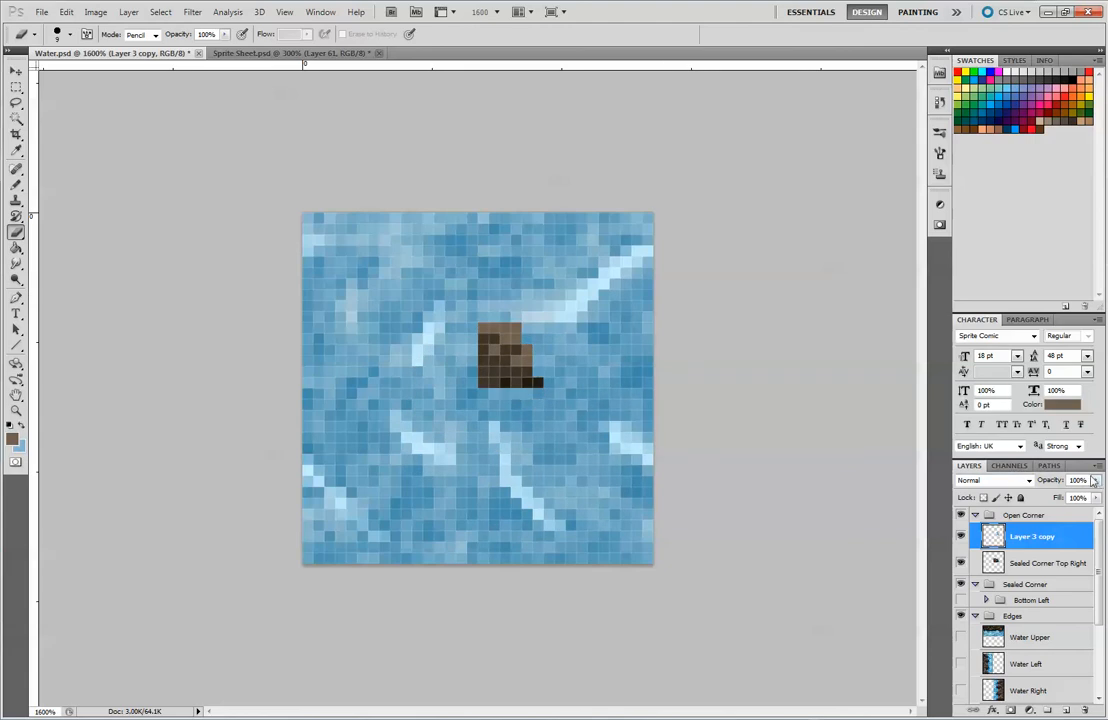
# Set Layer 3 copy to 50% opacity with the Overlay blend mode.
pyautogui.click(1096, 480)
pyautogui.moveTo(1094, 497); pyautogui.dragTo(1063, 500)
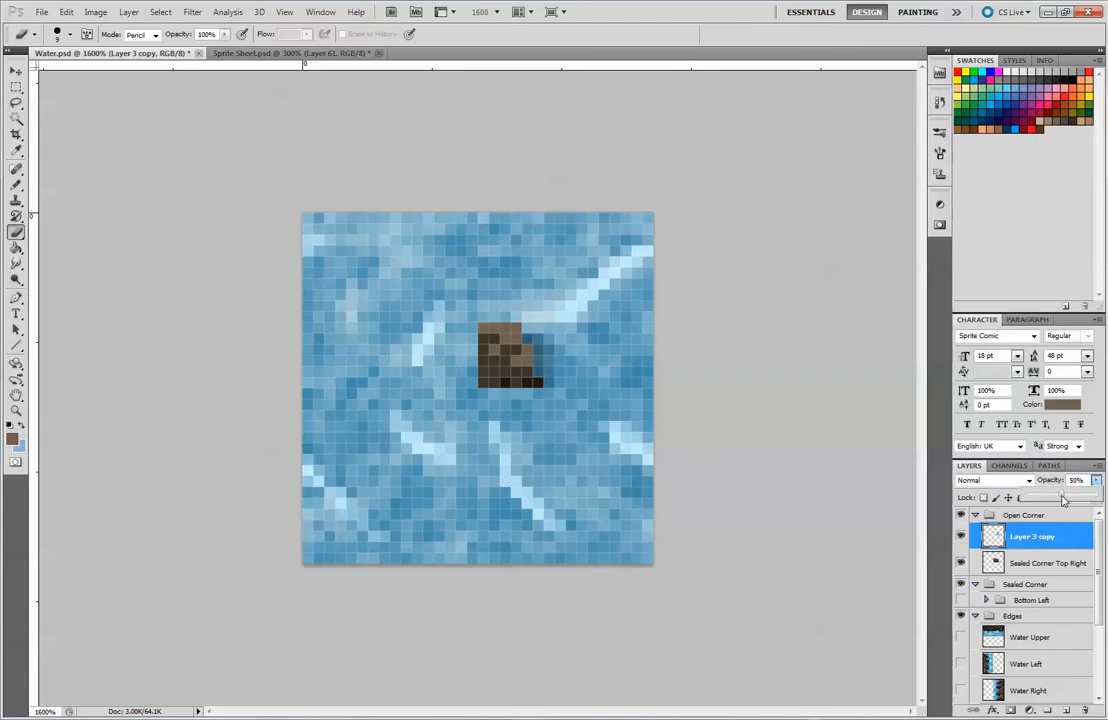
pyautogui.click(1022, 481)
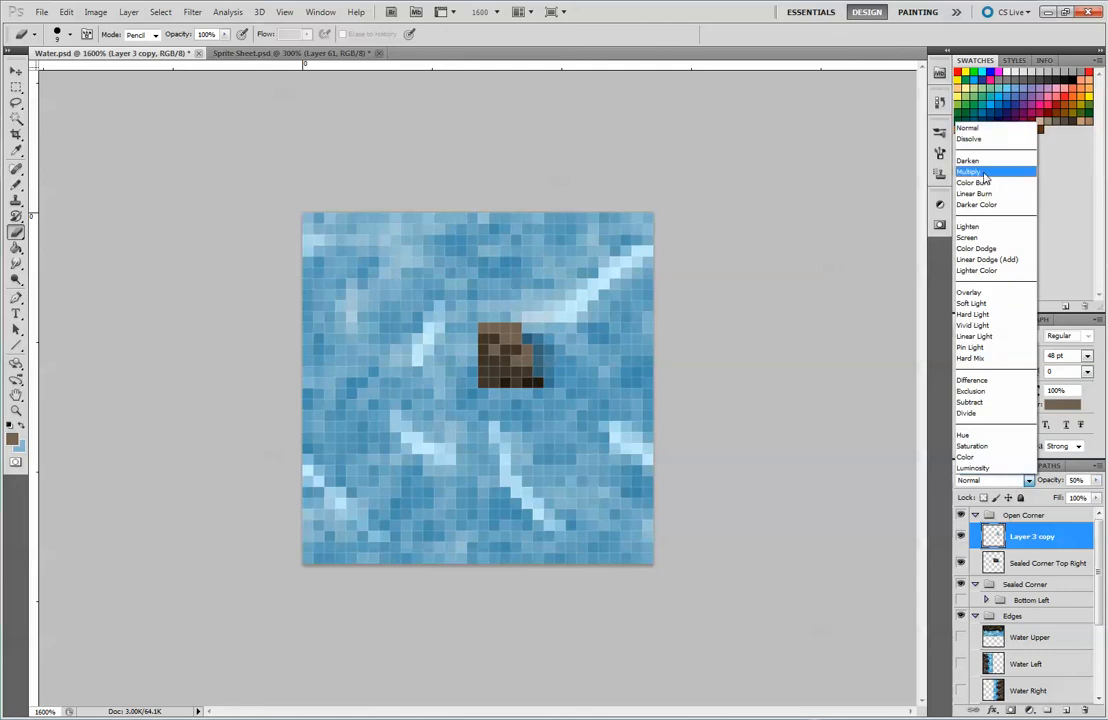
pyautogui.click(968, 292)
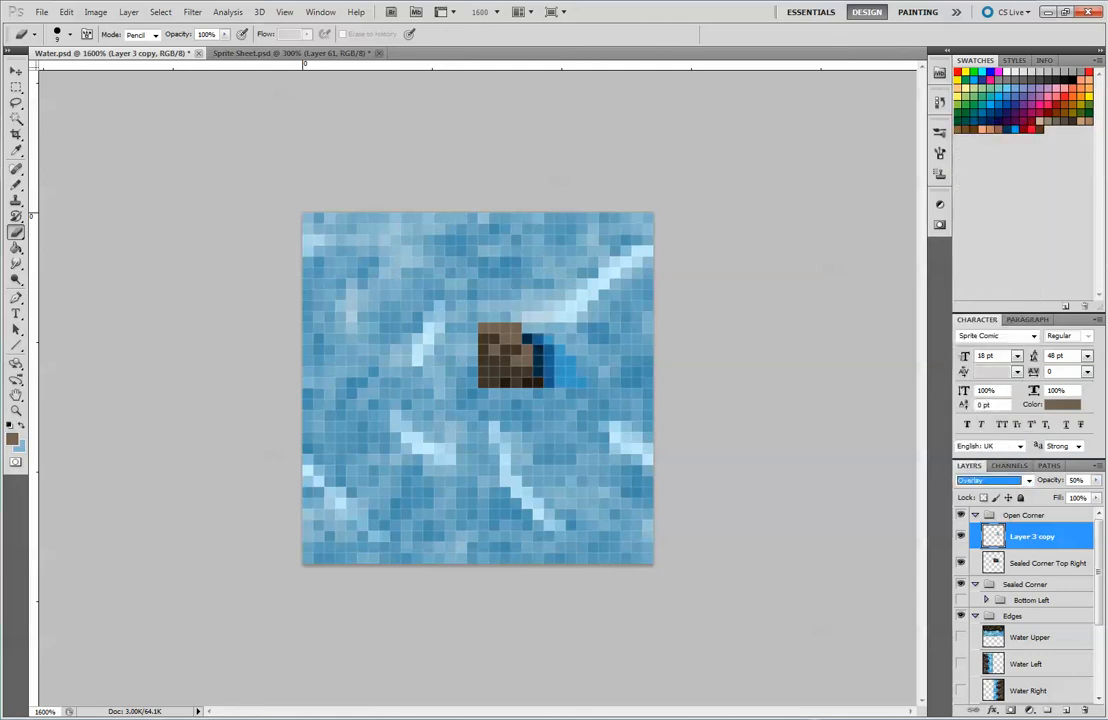
# Try the Multiply blend mode on Layer 3 copy and undo the change.
pyautogui.click(16, 72)
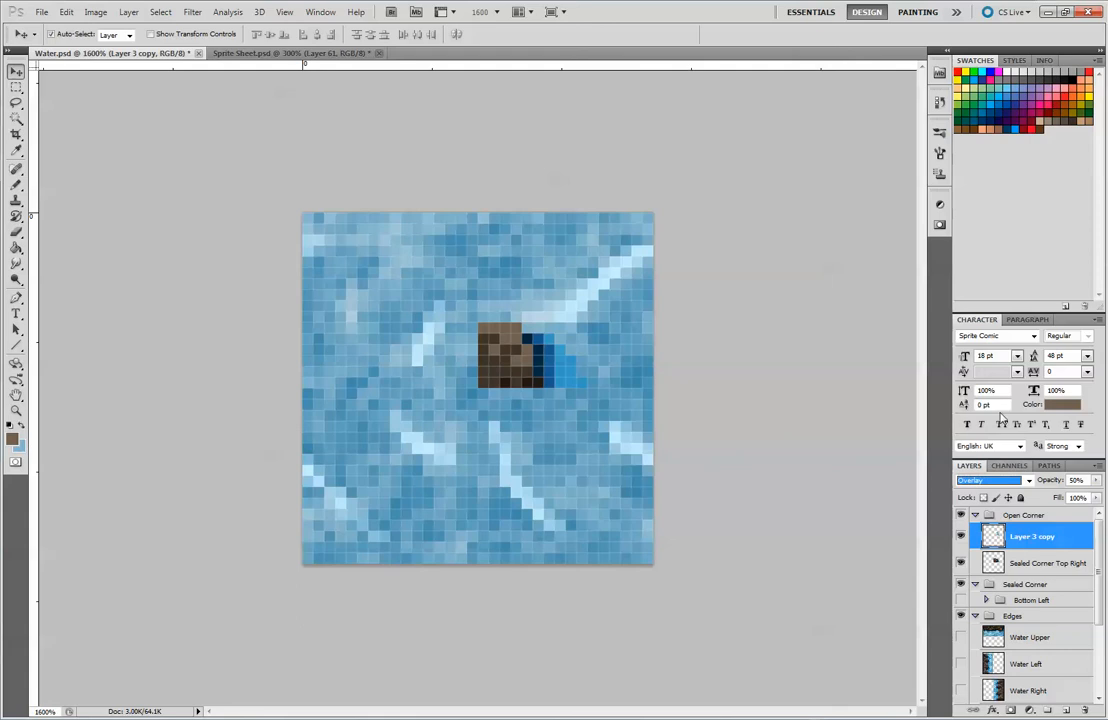
pyautogui.click(1027, 484)
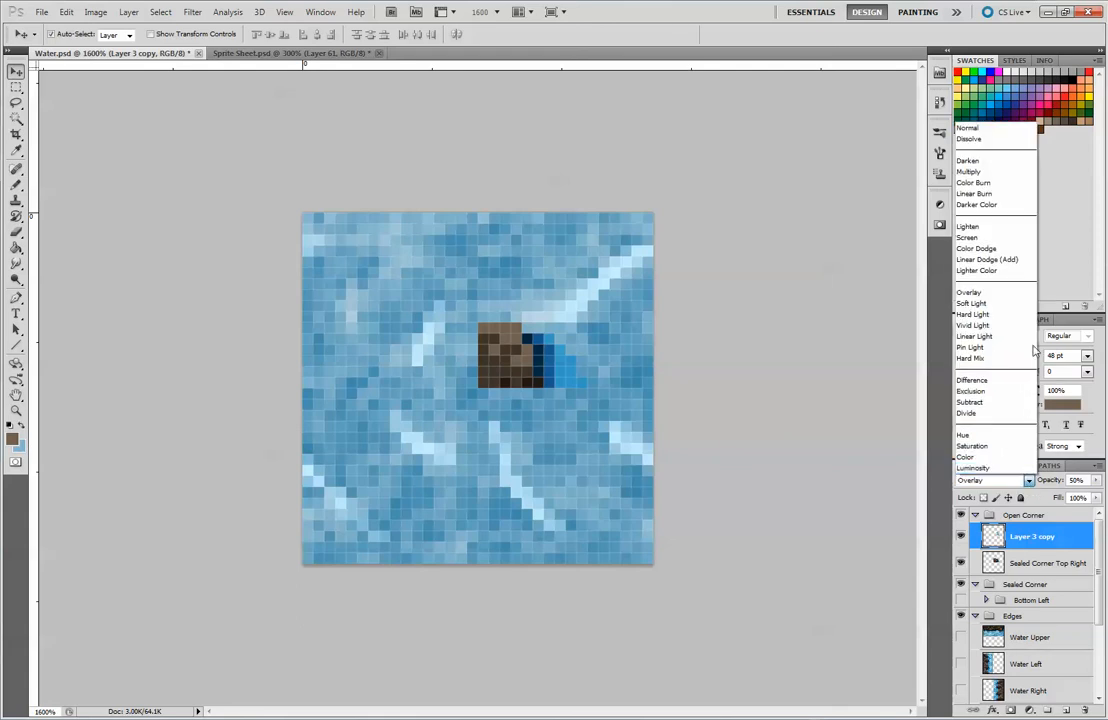
pyautogui.click(1002, 175)
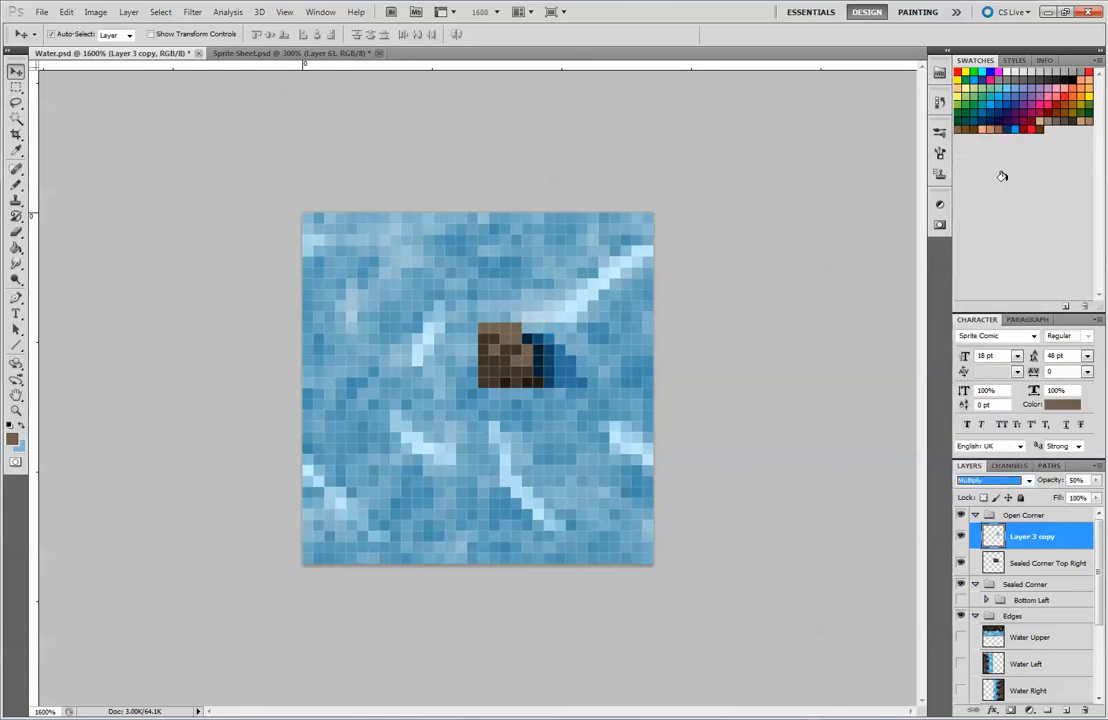
pyautogui.hotkey('ctrl', 'z')
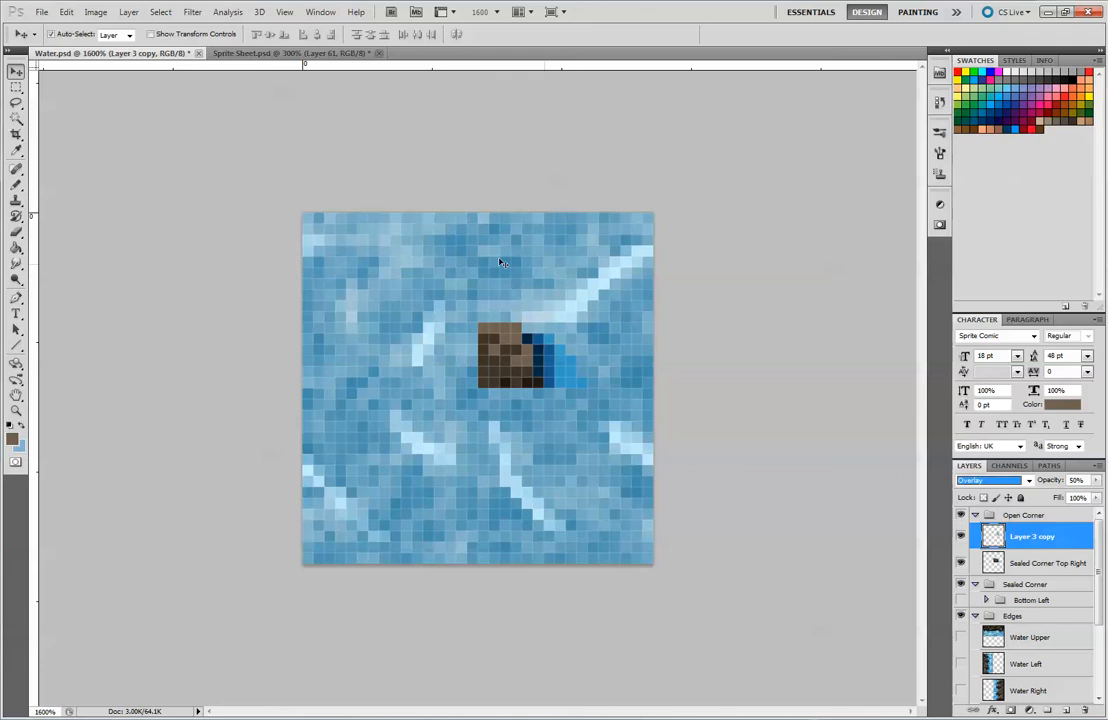
# Select the canvas's upper-right quarter containing the corner rock and copy it merged.
pyautogui.click(16, 87)
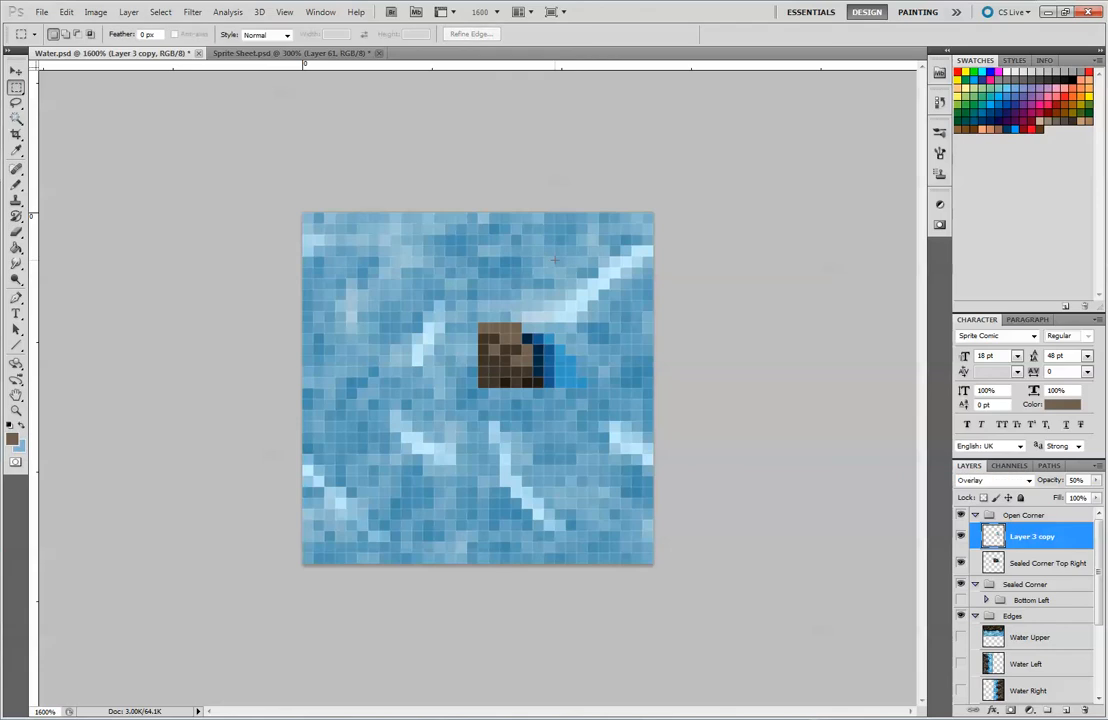
pyautogui.moveTo(565, 267); pyautogui.dragTo(533, 246)
pyautogui.moveTo(477, 212); pyautogui.dragTo(573, 302)
pyautogui.moveTo(657, 379); pyautogui.dragTo(658, 381)
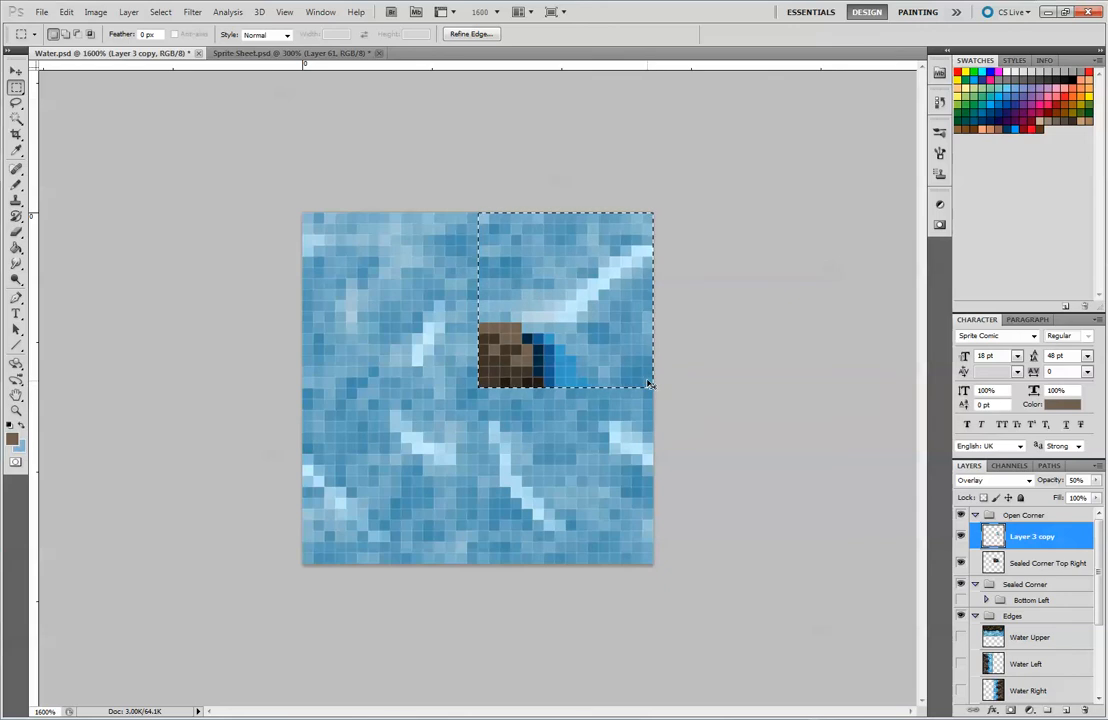
# Paste the corner tile into Sprite Sheet.psd and place it where the horizontal and vertical water edges meet.
pyautogui.click(230, 50)
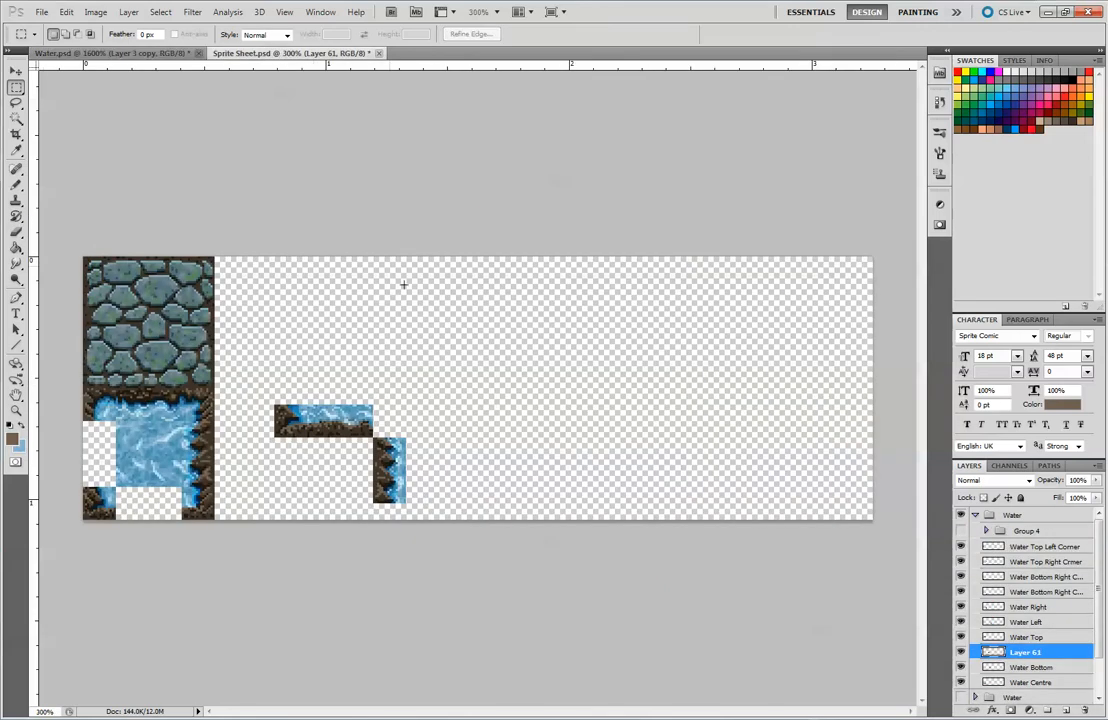
pyautogui.hotkey('ctrl', 'v')
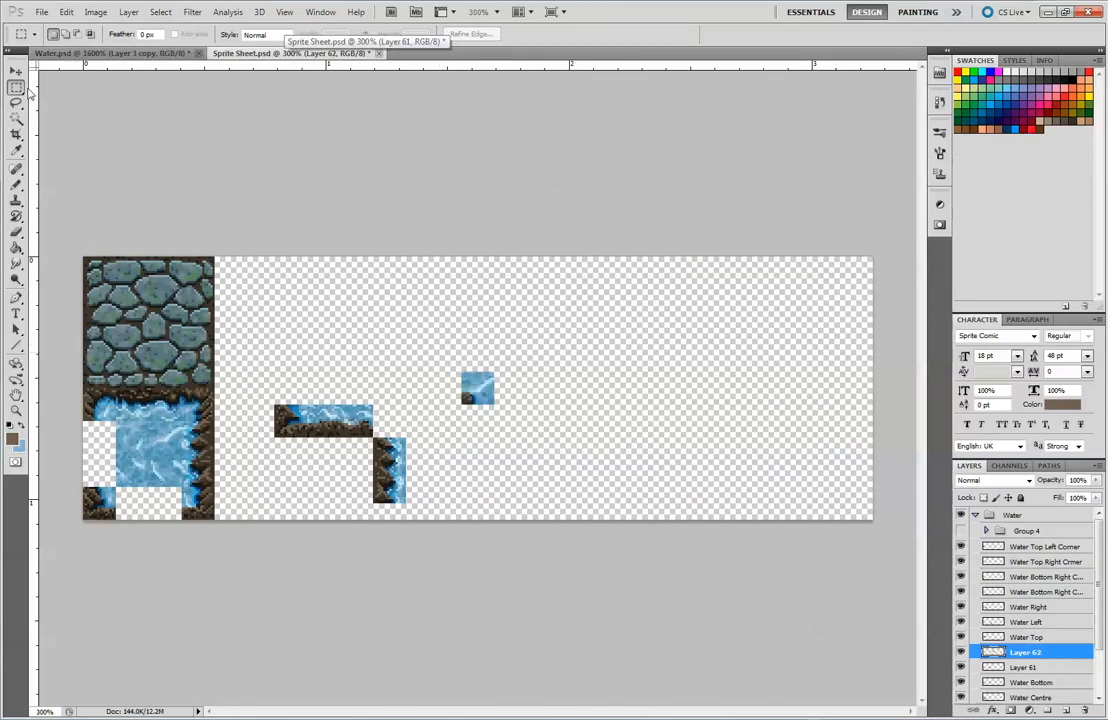
pyautogui.press('v')
pyautogui.moveTo(482, 395); pyautogui.dragTo(394, 428)
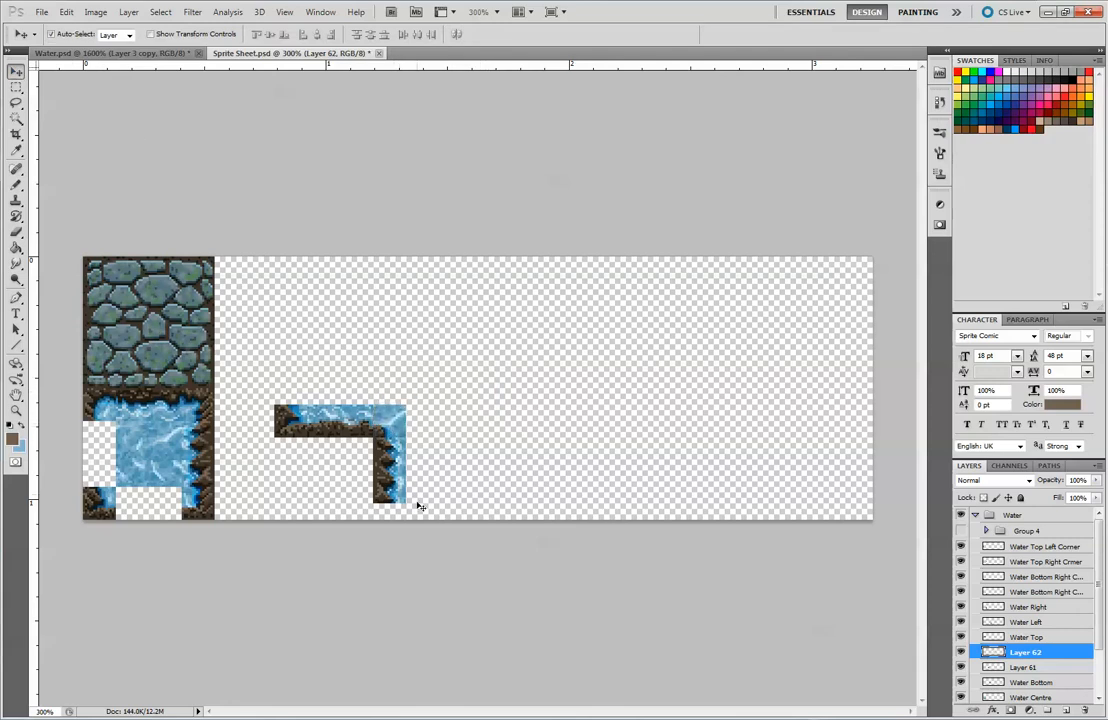
# Move the assembled L-shaped water edge higher and fit the paving stone block into its inner corner.
pyautogui.moveTo(438, 500); pyautogui.dragTo(255, 366)
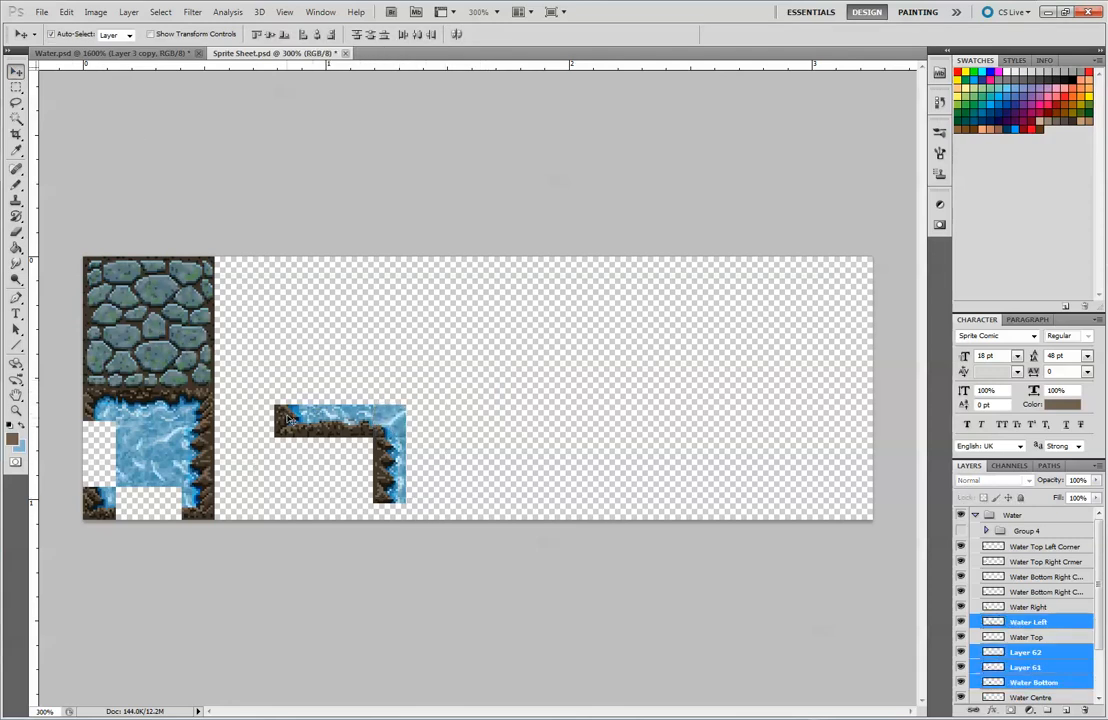
pyautogui.moveTo(288, 416); pyautogui.dragTo(315, 316)
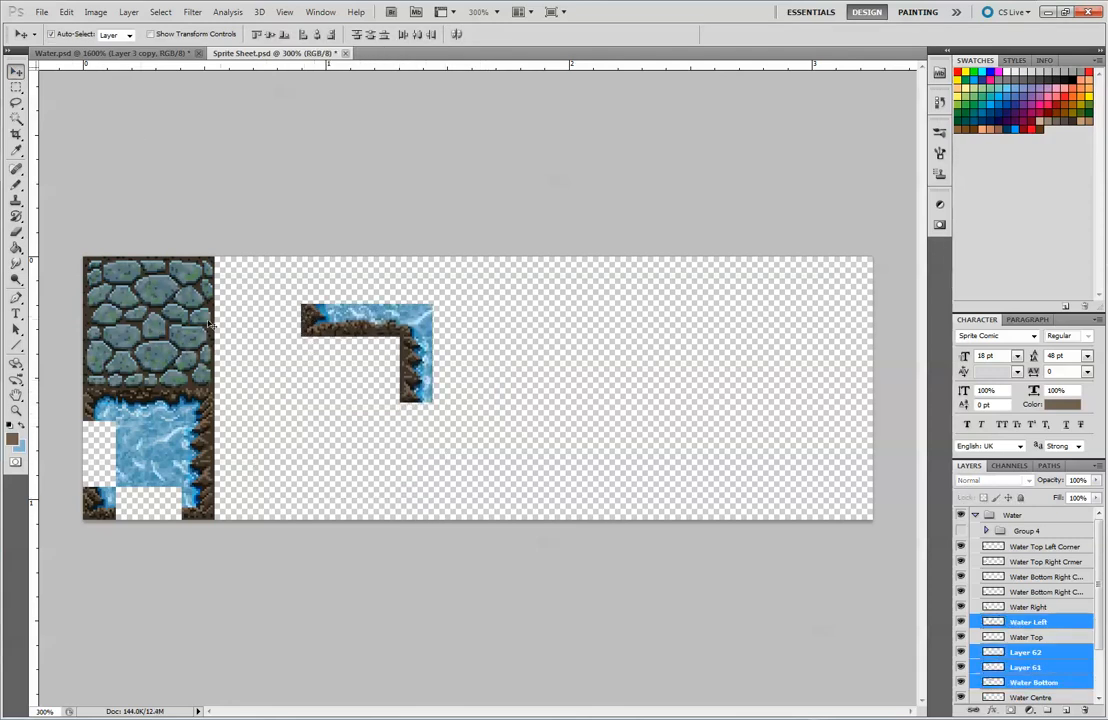
pyautogui.click(206, 266)
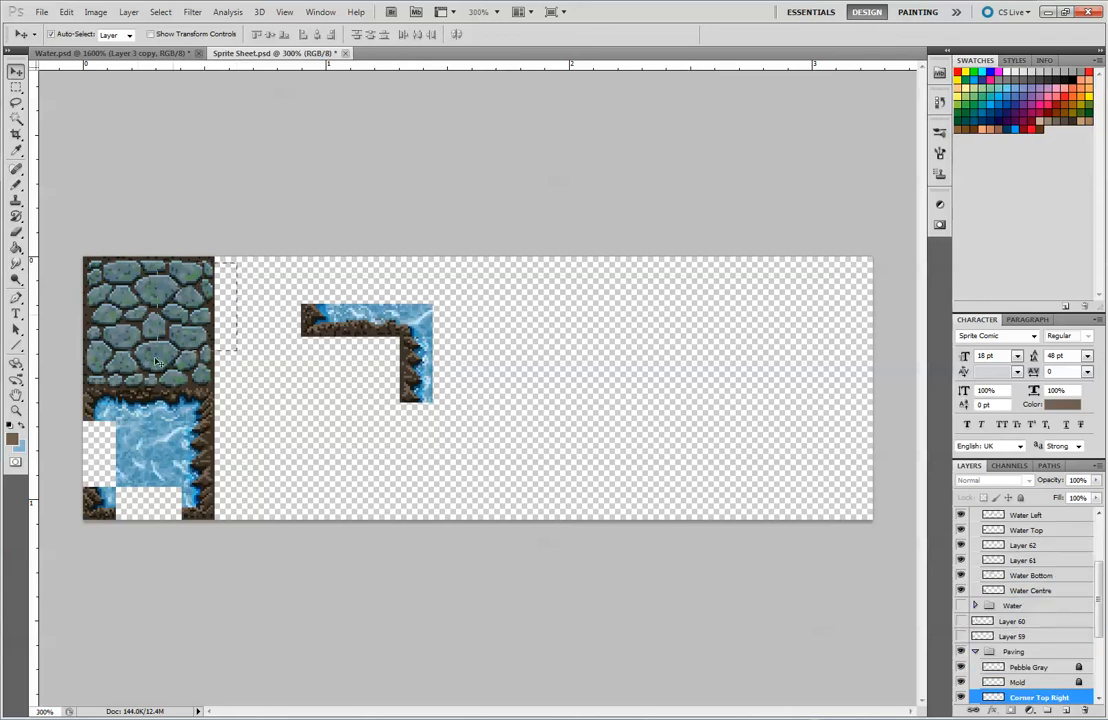
pyautogui.moveTo(133, 323); pyautogui.dragTo(318, 404)
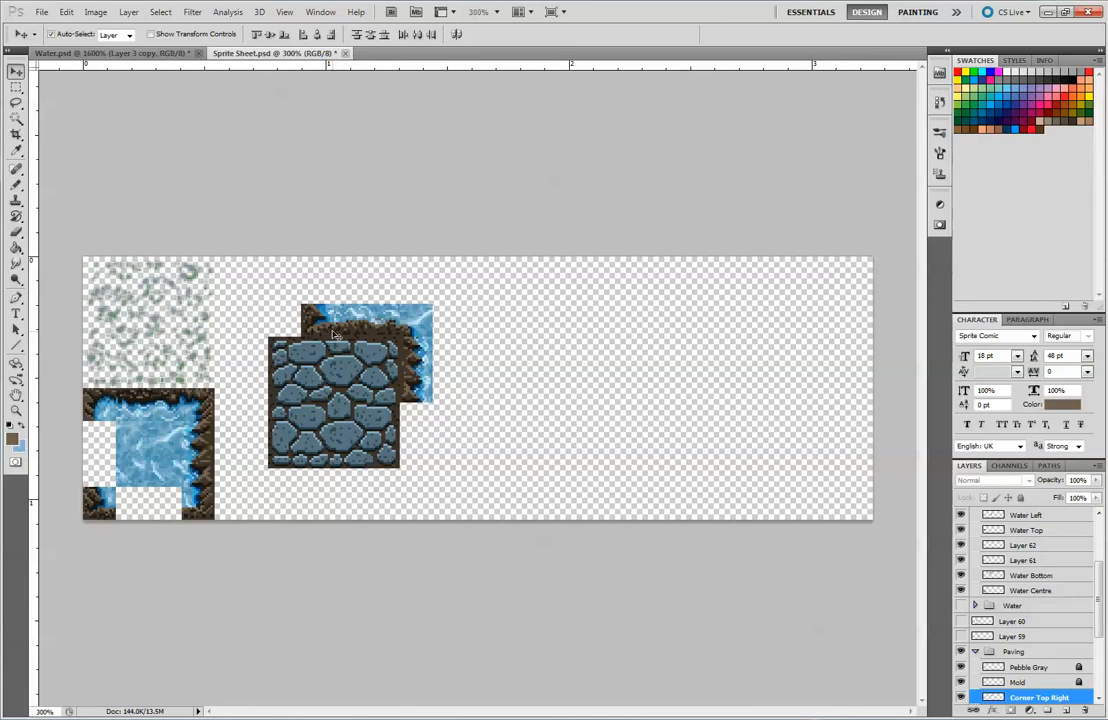
# Move the Water Centre tile against the vertical edge's water side and place a duplicate above the horizontal edge.
pyautogui.moveTo(142, 456); pyautogui.dragTo(459, 390)
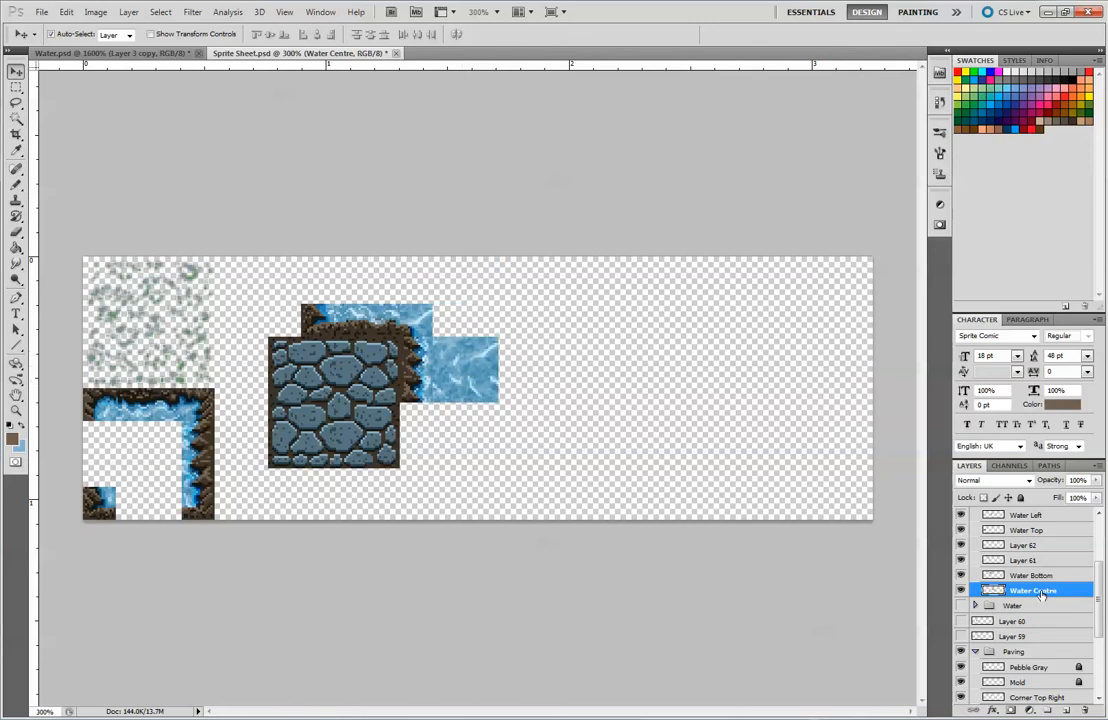
pyautogui.hotkey('ctrl', 'j')
pyautogui.moveTo(475, 369); pyautogui.dragTo(403, 284)
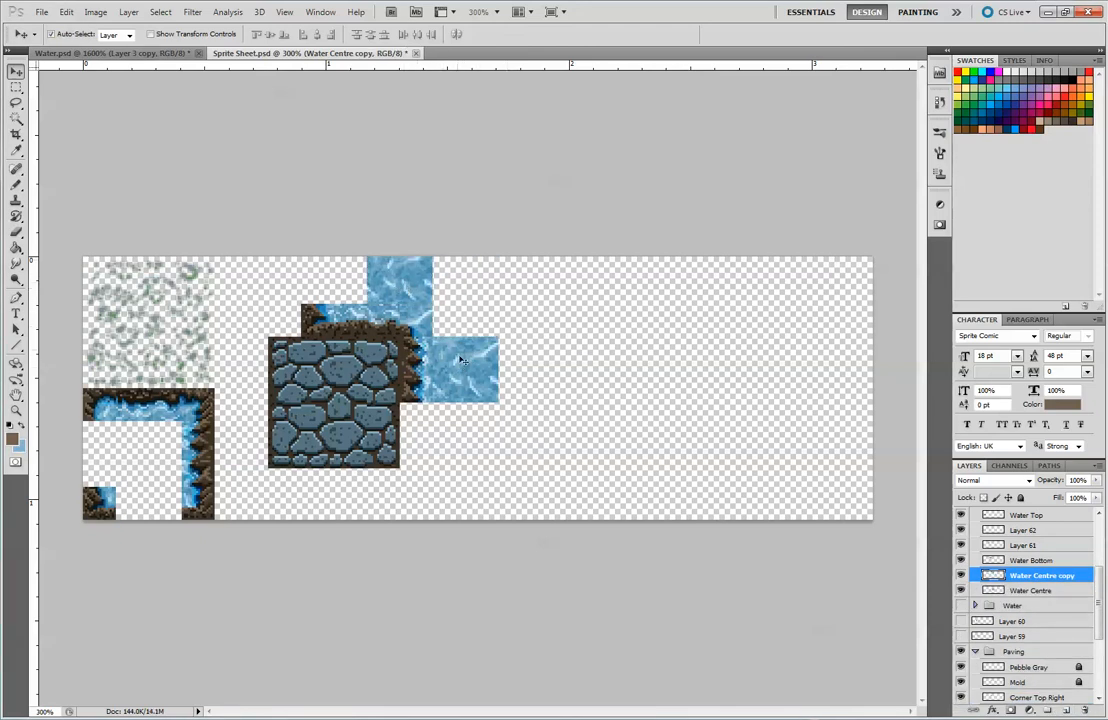
# Raise the Water Centre tile level with the horizontal edge and move the sealed corner tile one pool-edge length outward.
pyautogui.moveTo(455, 363); pyautogui.dragTo(455, 330)
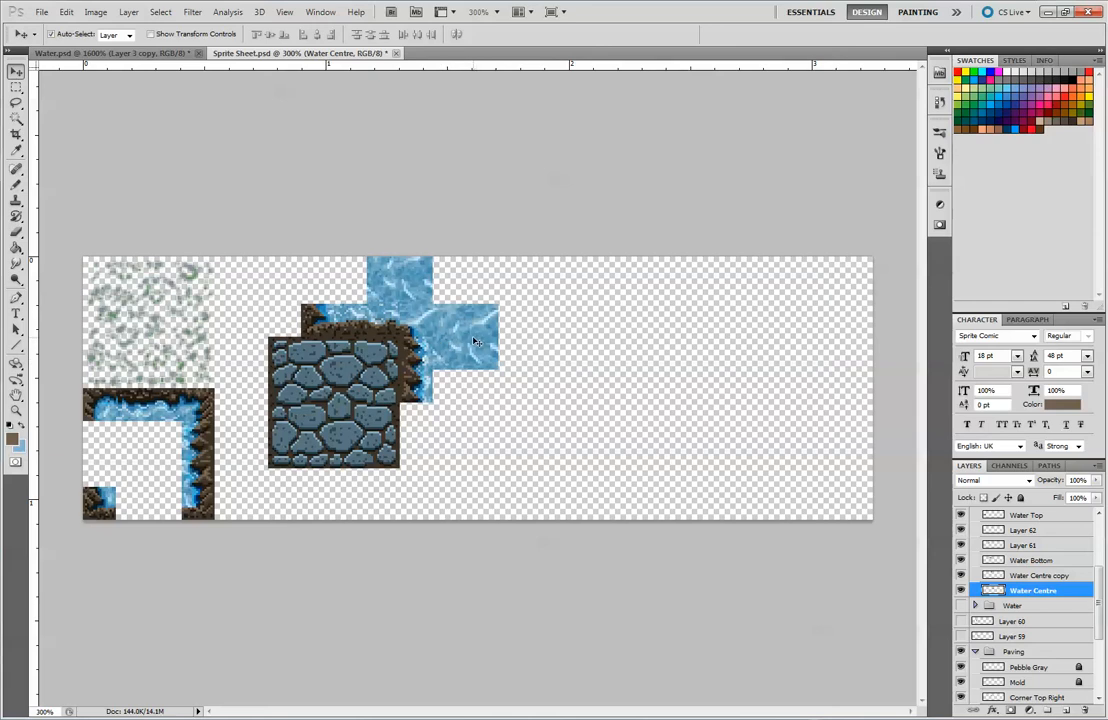
pyautogui.moveTo(306, 322); pyautogui.dragTo(240, 322)
pyautogui.click(372, 330)
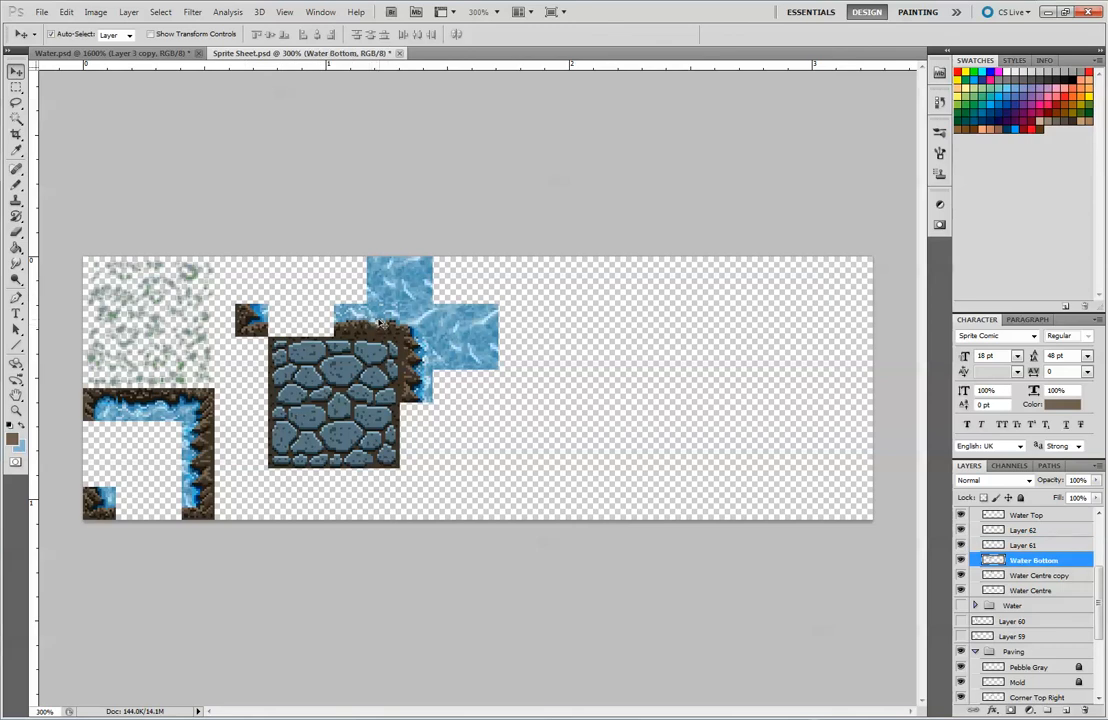
pyautogui.hotkey('ctrl', 'v')
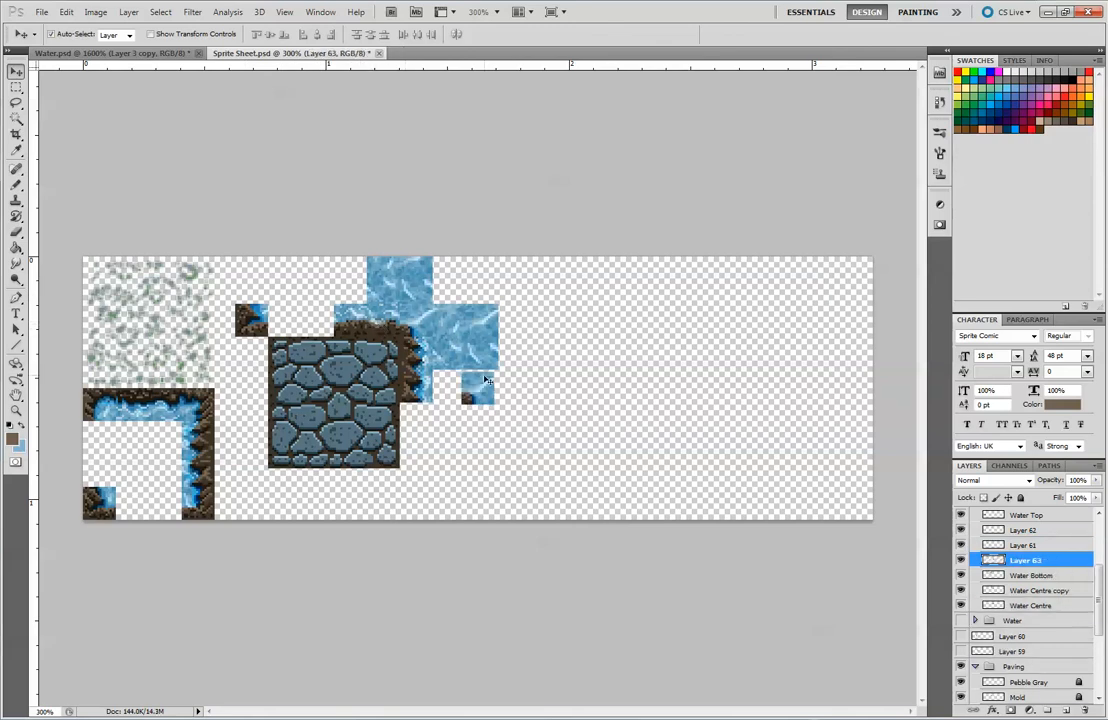
pyautogui.hotkey('ctrl', 'z')
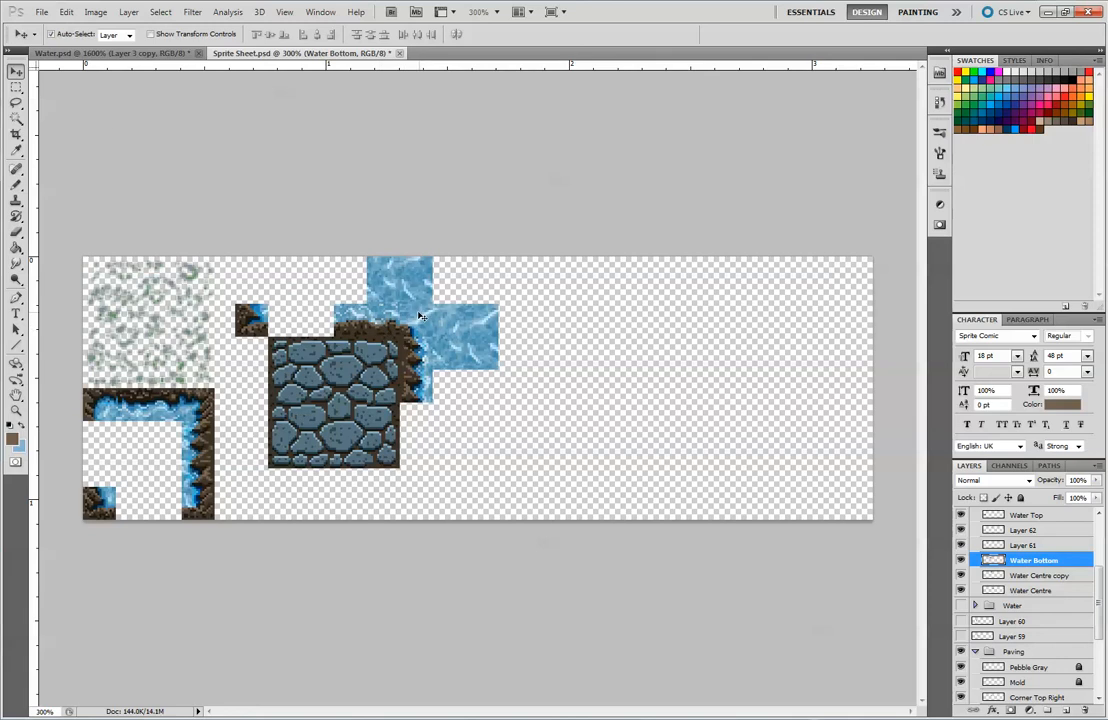
pyautogui.hotkey('ctrl', 'v')
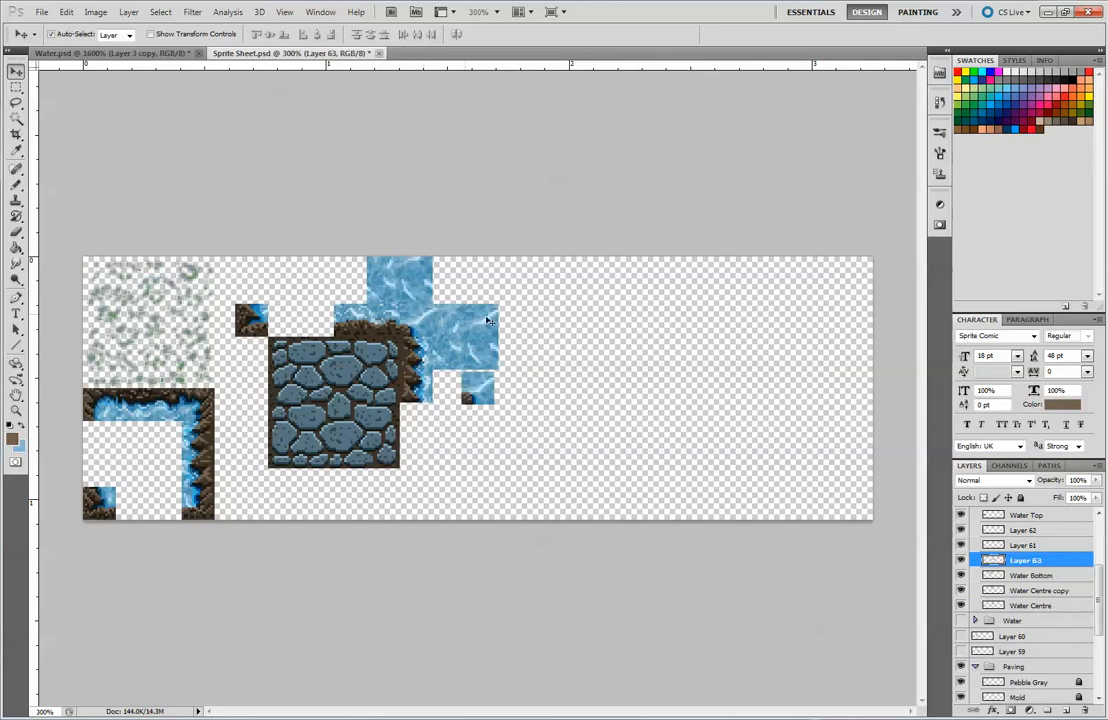
pyautogui.hotkey('ctrl', 'z')
# Duplicate the Water Bottom tile and fill the gap between the sealed corner tile and the horizontal edge above the paving.
pyautogui.moveTo(1050, 562); pyautogui.dragTo(1064, 700)
pyautogui.moveTo(416, 326); pyautogui.dragTo(313, 320)
pyautogui.moveTo(366, 324); pyautogui.dragTo(372, 320)
pyautogui.moveTo(1101, 657); pyautogui.dragTo(1099, 686)
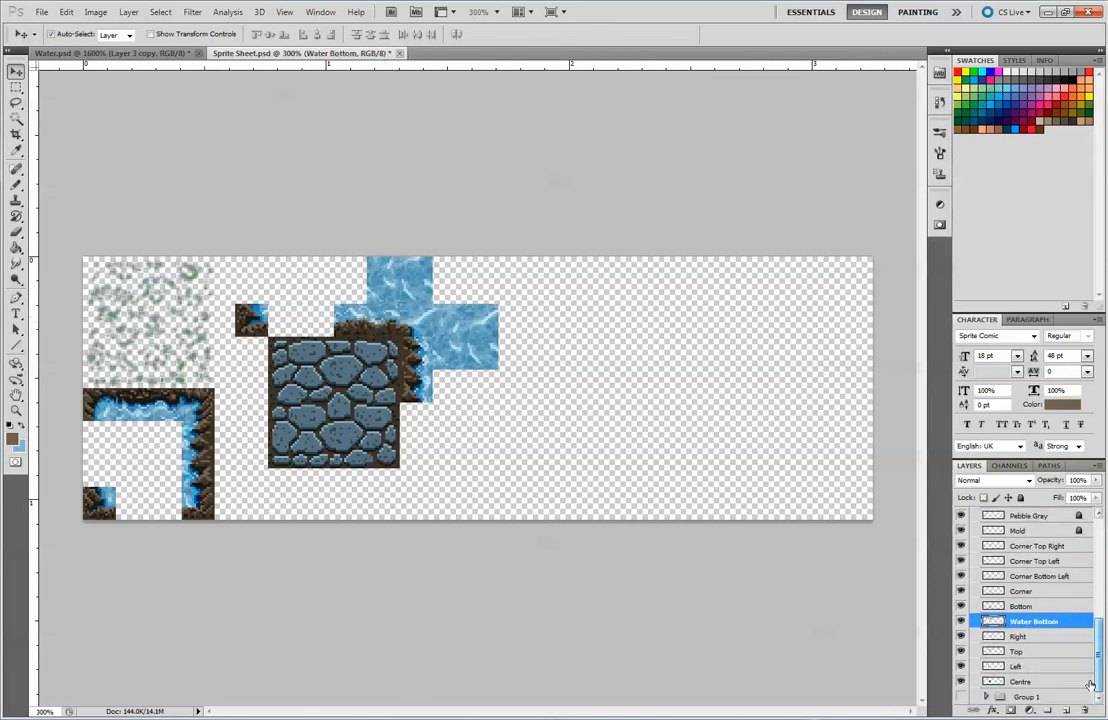
pyautogui.moveTo(1036, 622); pyautogui.dragTo(1066, 708)
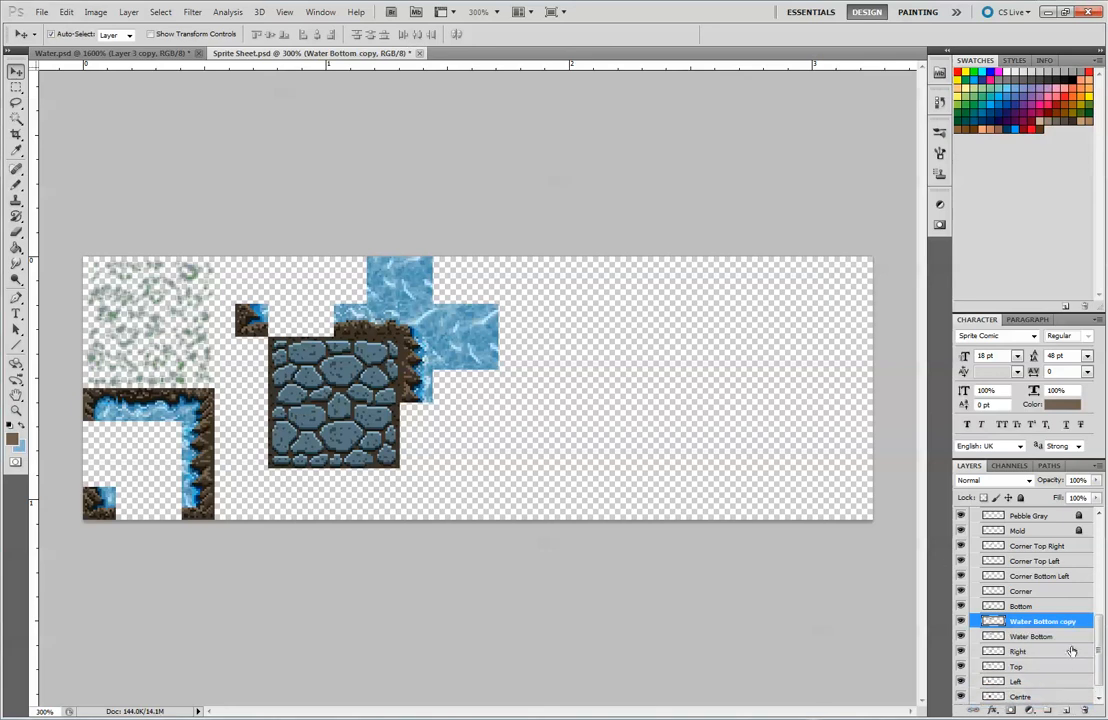
pyautogui.moveTo(382, 322)
pyautogui.mouseDown()
pyautogui.moveTo(305, 321)
pyautogui.moveTo(385, 332)
pyautogui.mouseUp()
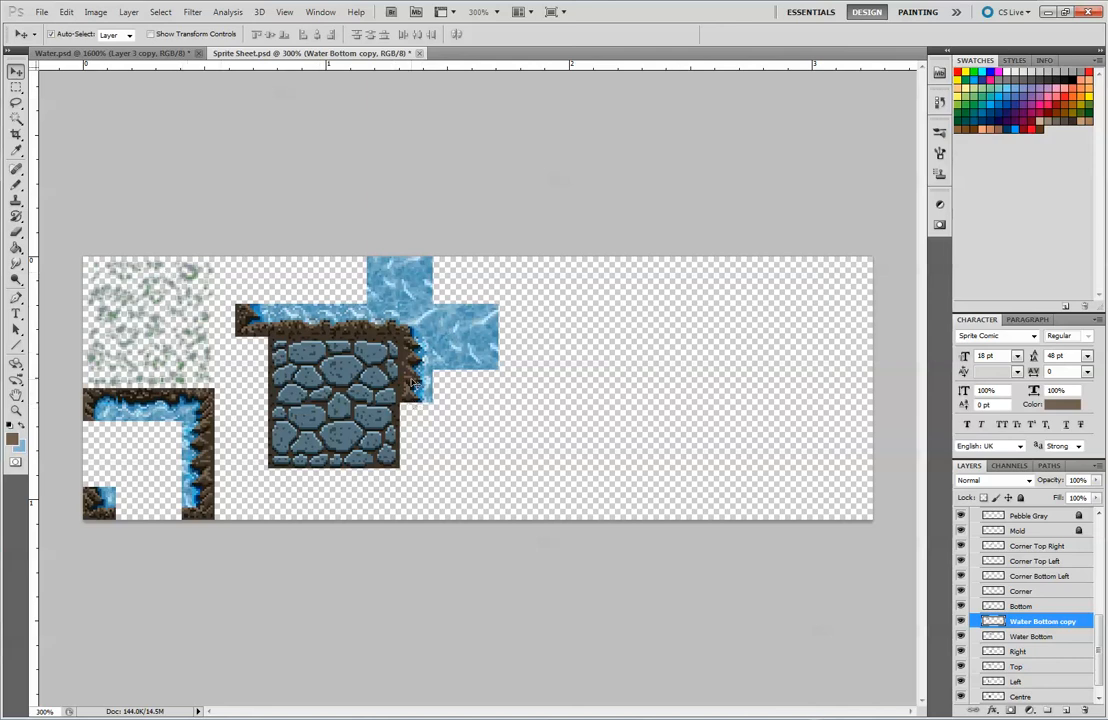
# Duplicate the Water Left tile and extend the vertical water edge down along the paving block.
pyautogui.click(230, 412)
pyautogui.moveTo(1045, 667); pyautogui.dragTo(1066, 710)
pyautogui.moveTo(418, 373); pyautogui.dragTo(417, 428)
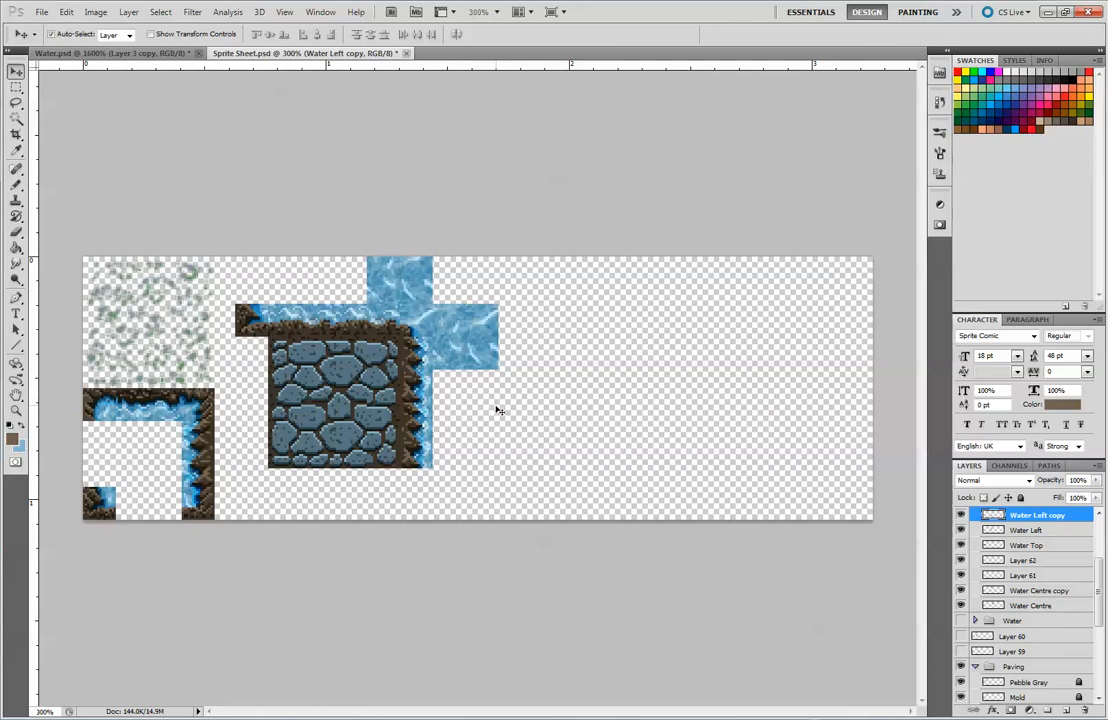
# Undo the test arrangement until the paving, Water Centre and Water Bottom tiles are back in their original block.
pyautogui.hotkey('ctrl', 'alt', 'z')
pyautogui.hotkey('ctrl', 'alt', 'z')
pyautogui.hotkey('ctrl', 'alt', 'z')
pyautogui.hotkey('ctrl', 'alt', 'z')
pyautogui.hotkey('ctrl', 'alt', 'z')
pyautogui.hotkey('ctrl', 'alt', 'z')
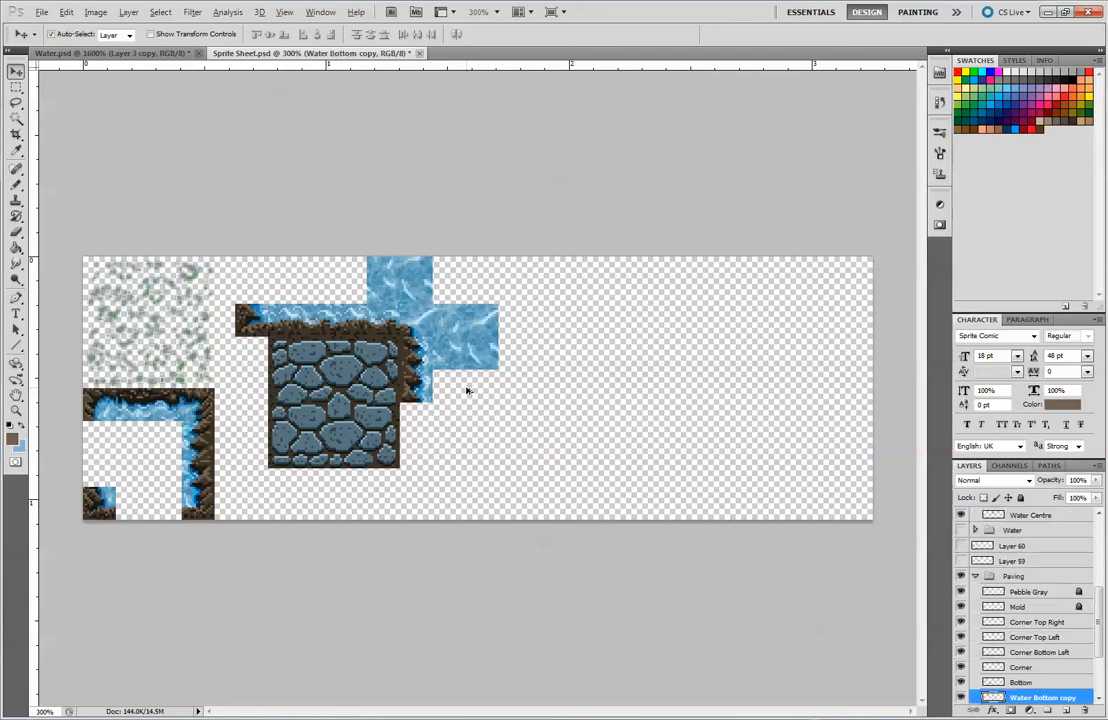
pyautogui.hotkey('ctrl', 'shift', 'z')
pyautogui.hotkey('ctrl', 'shift', 'z')
pyautogui.hotkey('ctrl', 'shift', 'z')
pyautogui.hotkey('ctrl', 'shift', 'z')
pyautogui.hotkey('ctrl', 'shift', 'z')
pyautogui.hotkey('ctrl', 'shift', 'z')
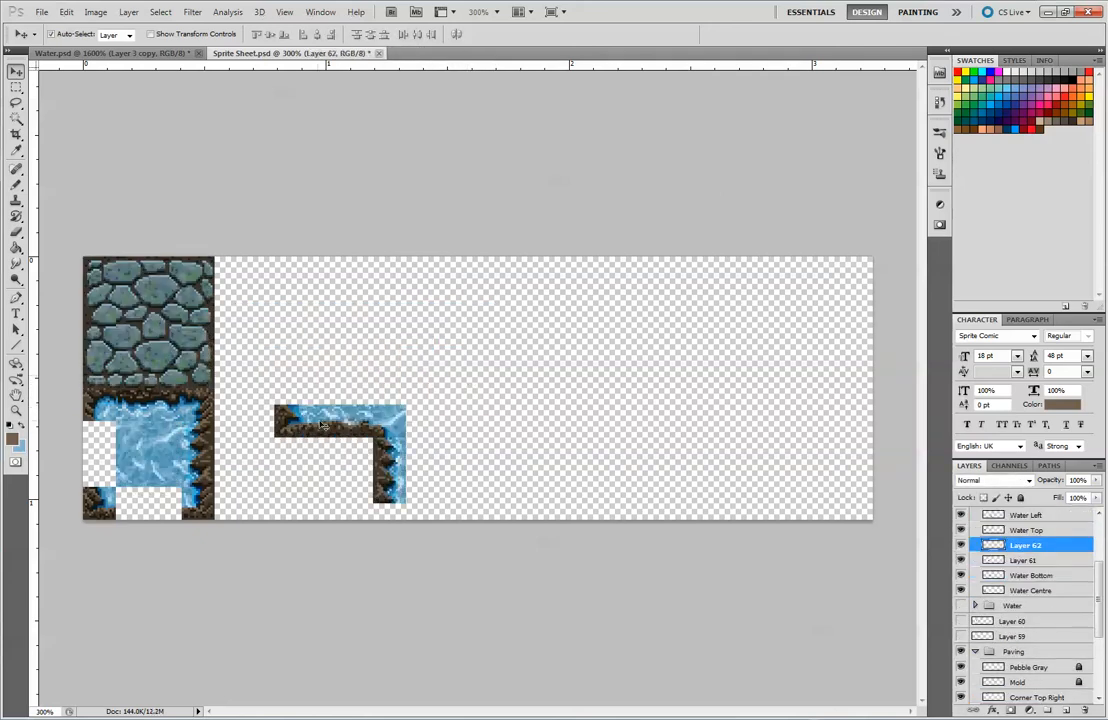
pyautogui.hotkey('ctrl', 'alt', 'z')
pyautogui.hotkey('ctrl', 'alt', 'z')
pyautogui.hotkey('ctrl', 'alt', 'z')
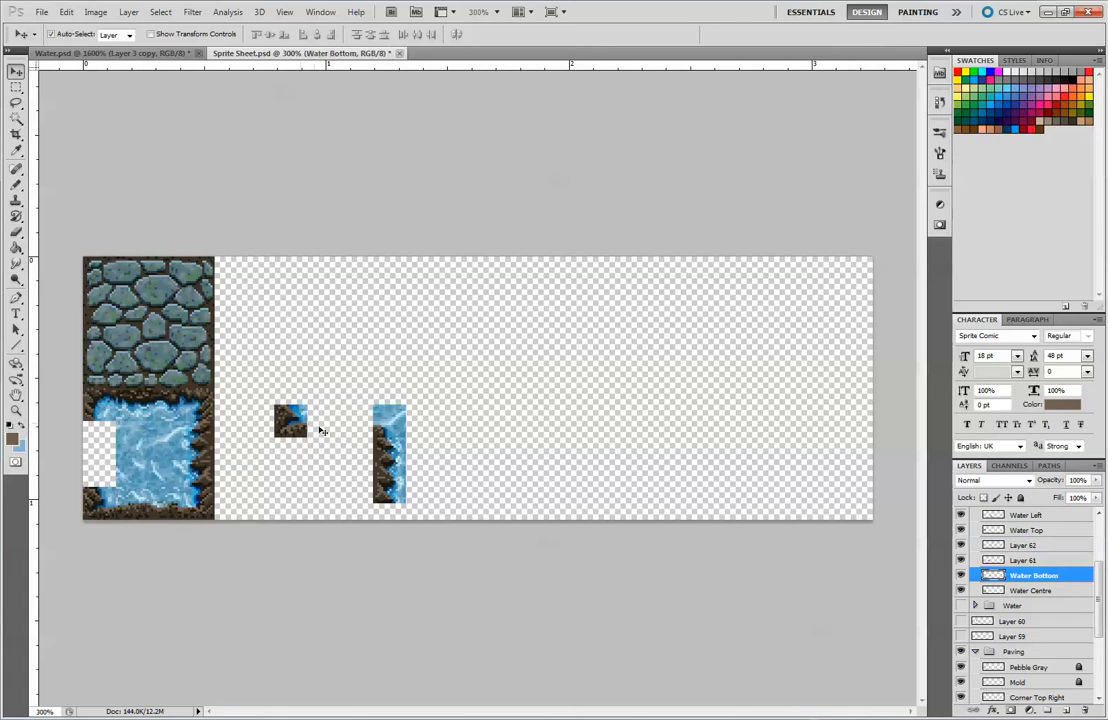
# Return the Water Left tile to the pool, set the sealed corner tile aside and place the open corner tile beside the pool's upper-right corner.
pyautogui.moveTo(398, 484); pyautogui.dragTo(104, 466)
pyautogui.moveTo(282, 423); pyautogui.dragTo(396, 484)
pyautogui.moveTo(384, 412); pyautogui.dragTo(228, 404)
pyautogui.click(403, 480)
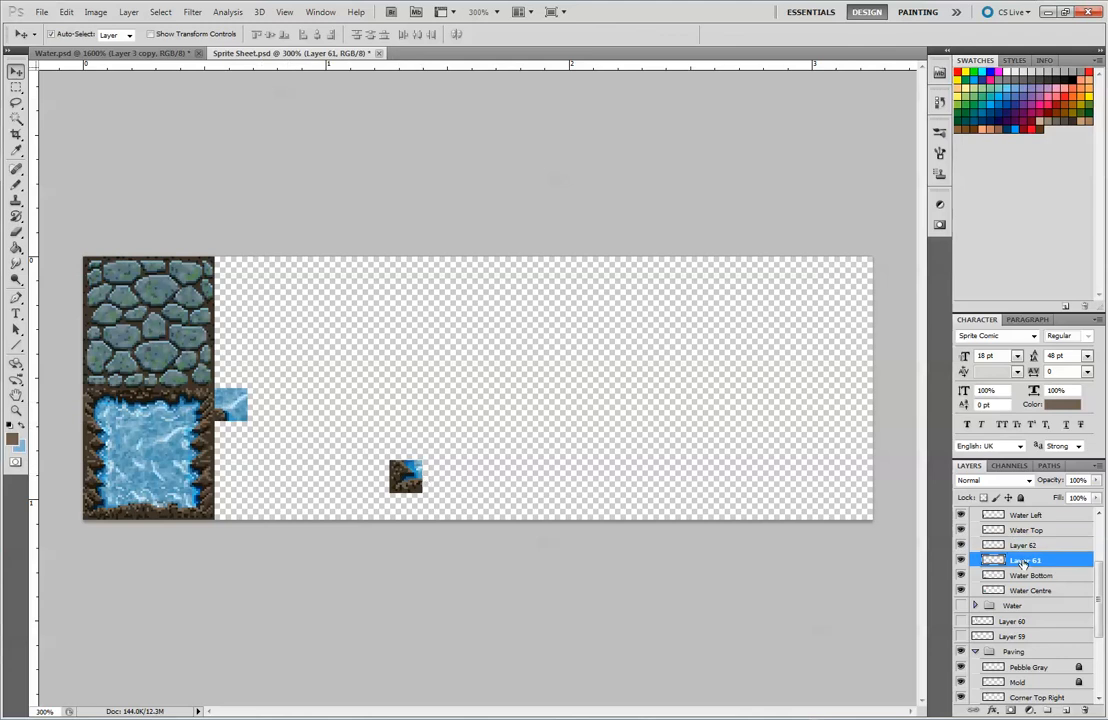
# Toggle Layer 61's visibility to identify the sealed corner tile, and delete that layer.
pyautogui.click(961, 560)
pyautogui.click(961, 560)
pyautogui.moveTo(1008, 566); pyautogui.dragTo(1085, 710)
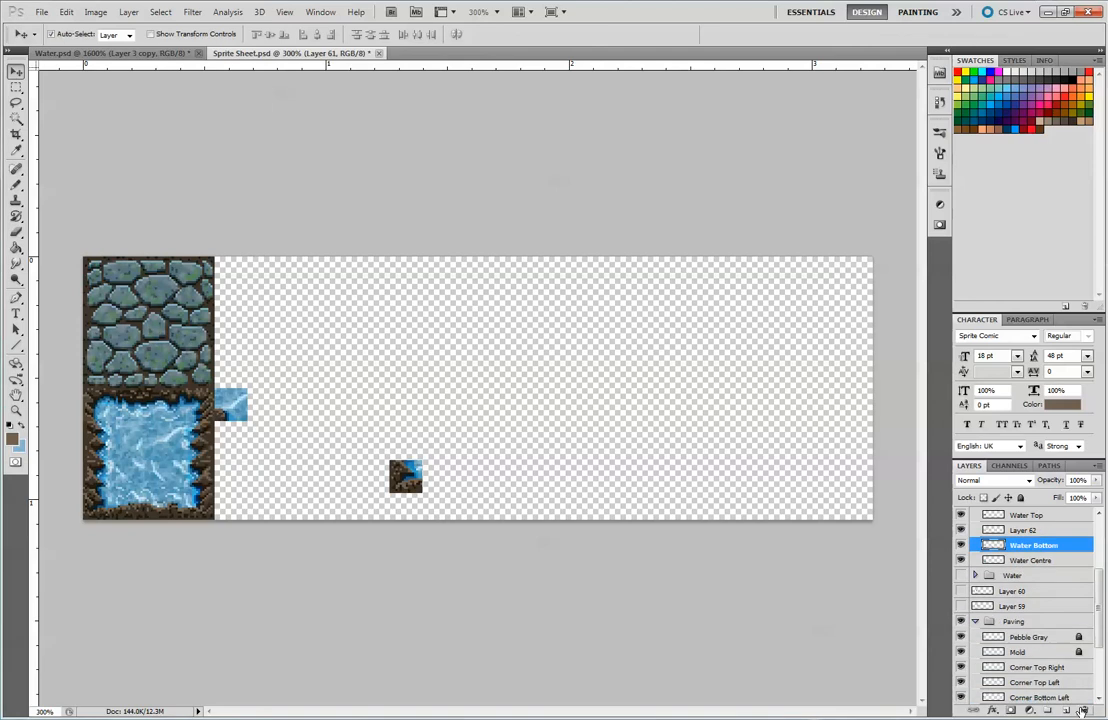
# Toggle Layer 62's visibility to identify the open corner tile, and move the layer above Water Top Left Corner in the Water group.
pyautogui.click(995, 531)
pyautogui.click(962, 530)
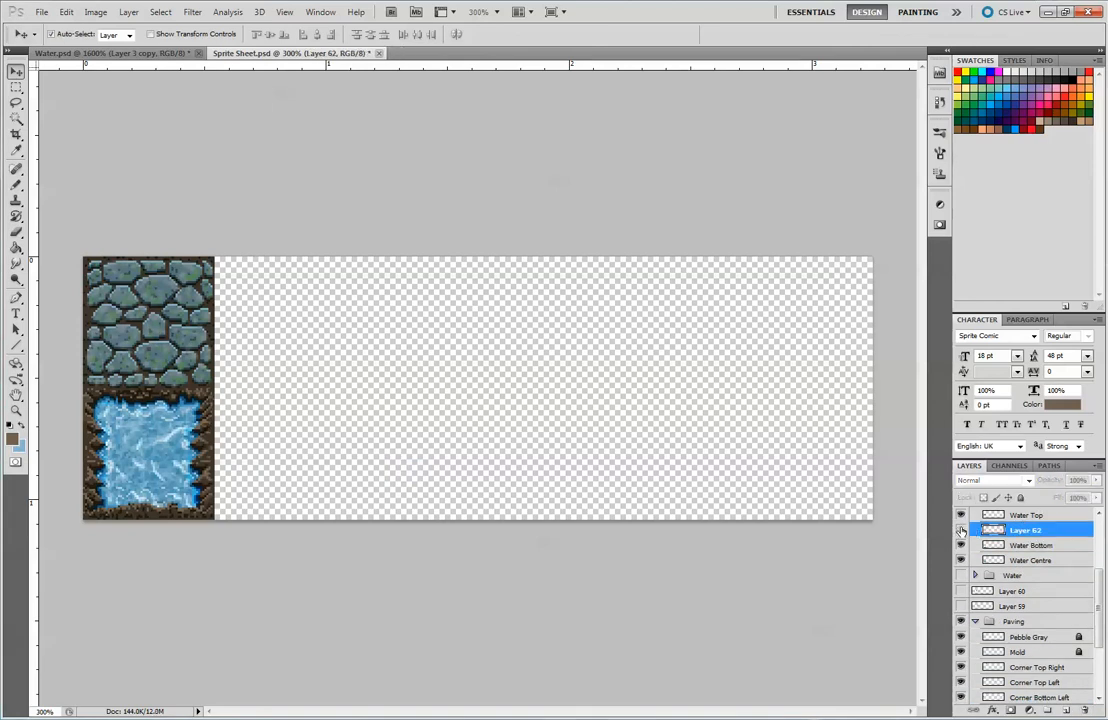
pyautogui.click(962, 530)
pyautogui.doubleClick(1025, 530)
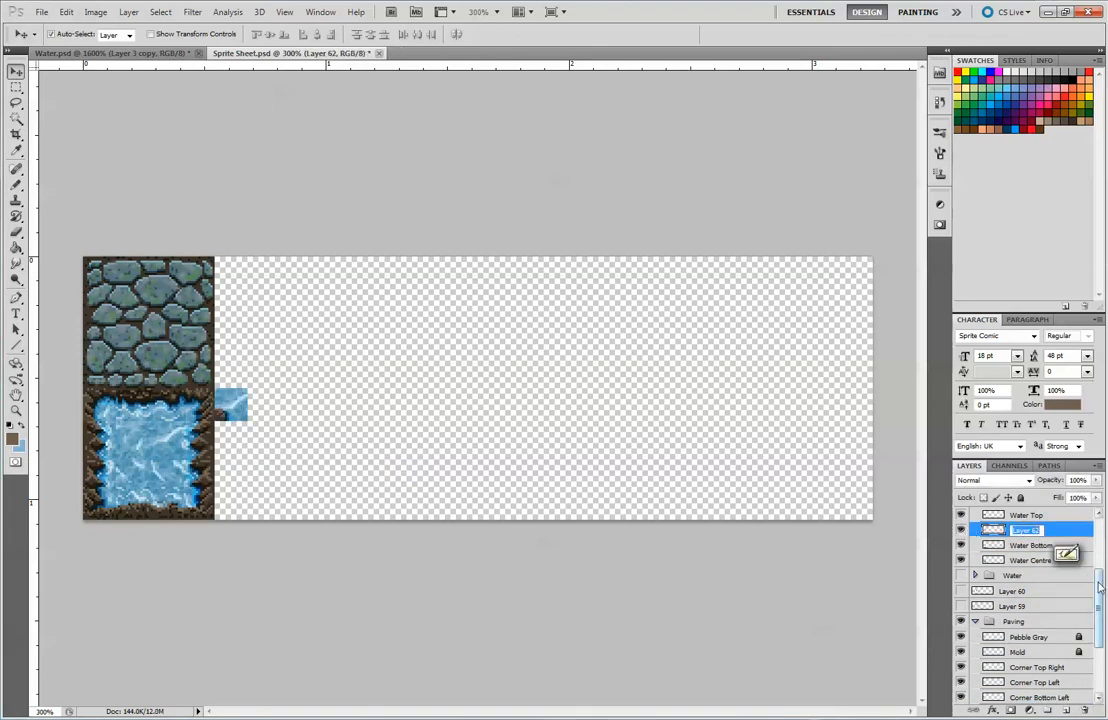
pyautogui.press('Return')
pyautogui.scroll(3, 1041, 640)
pyautogui.moveTo(1043, 652); pyautogui.dragTo(1054, 546)
# Create a layer group named Closed Corner above the pool's corner layers.
pyautogui.click(1033, 562)
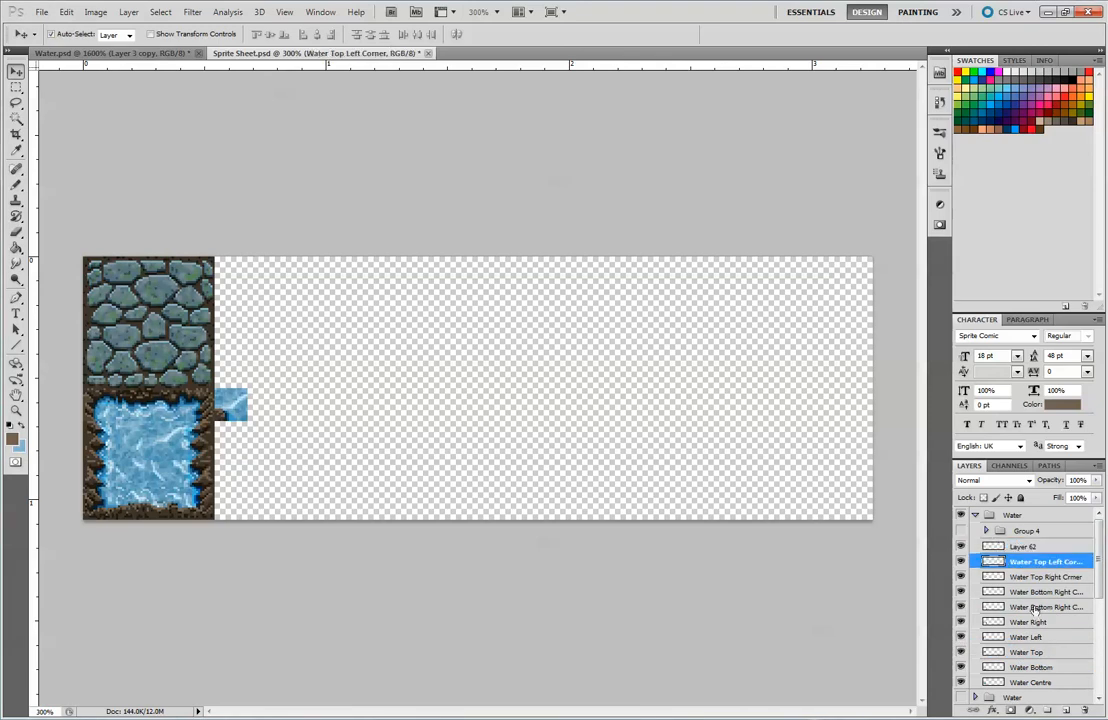
pyautogui.keyDown('shift'); pyautogui.click(1046, 607); pyautogui.keyUp('shift')
pyautogui.click(1048, 711)
pyautogui.doubleClick(1029, 562)
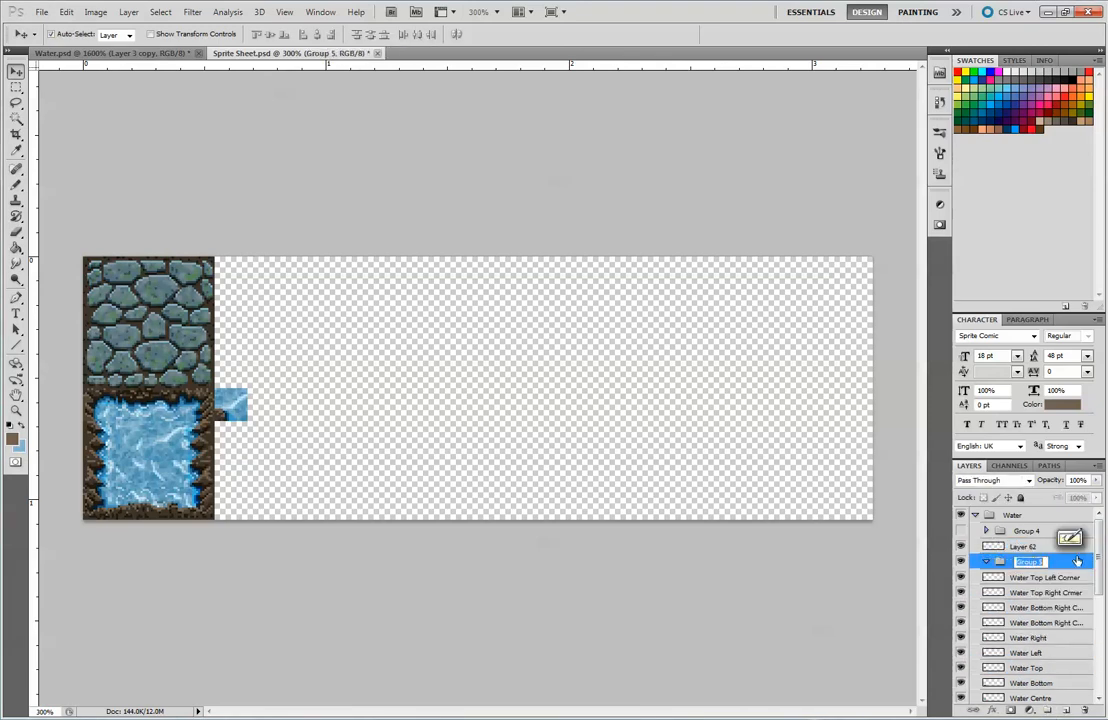
pyautogui.write('Closed Corn')
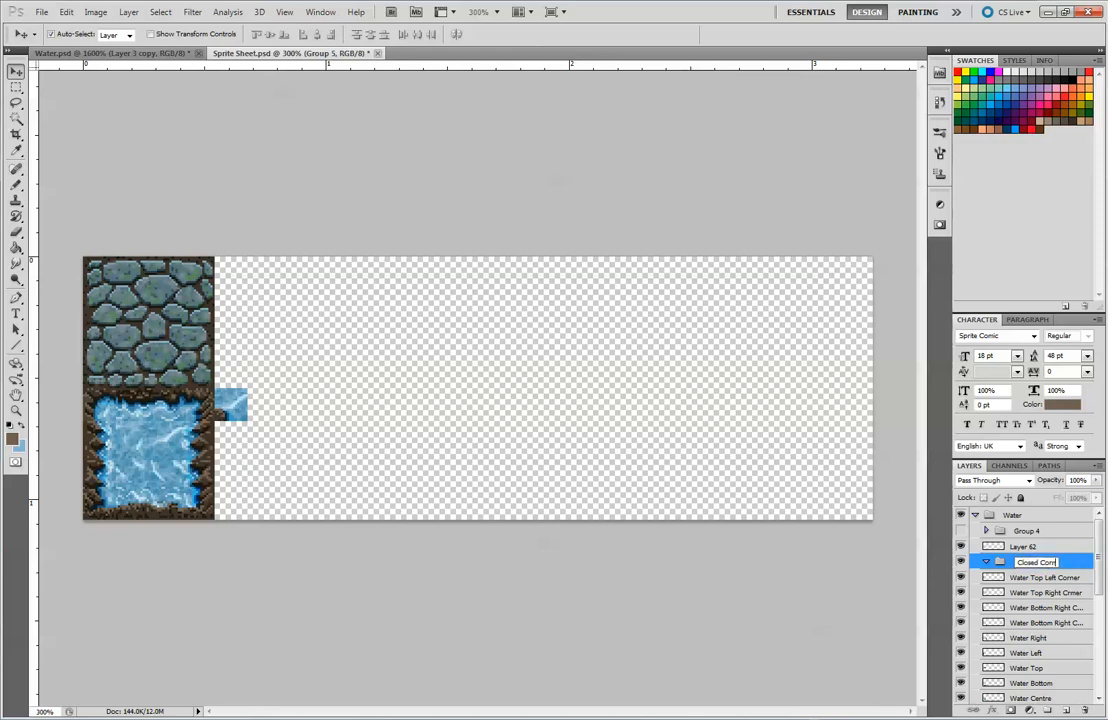
pyautogui.write('er')
pyautogui.press('Return')
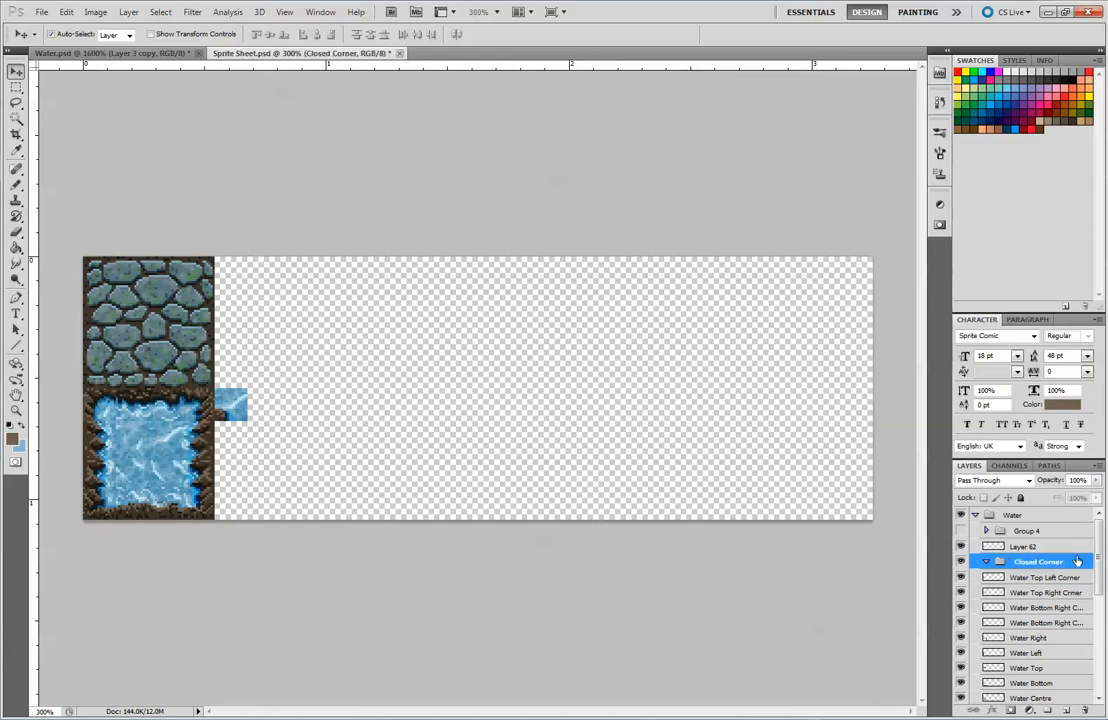
# Move the four pool corner layers into the Closed Corner group and collapse the group.
pyautogui.click(986, 563)
pyautogui.click(1040, 578)
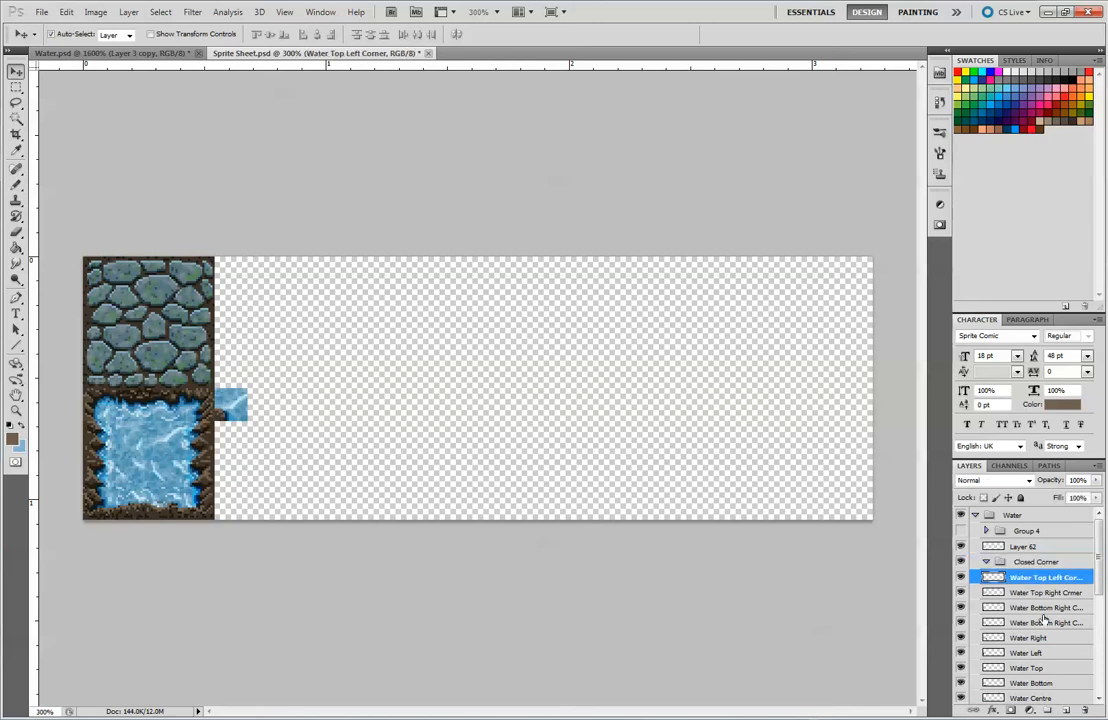
pyautogui.keyDown('shift'); pyautogui.click(1045, 622); pyautogui.keyUp('shift')
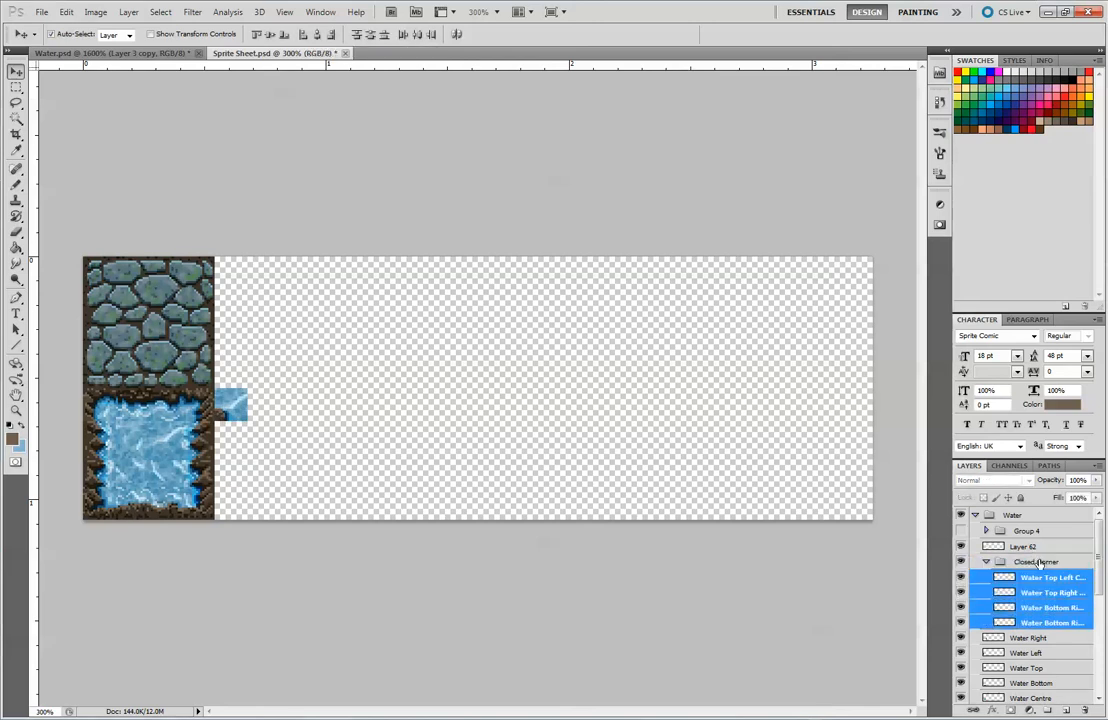
pyautogui.click(986, 562)
# Create a layer group named Open Corner above Layer 62.
pyautogui.click(1028, 546)
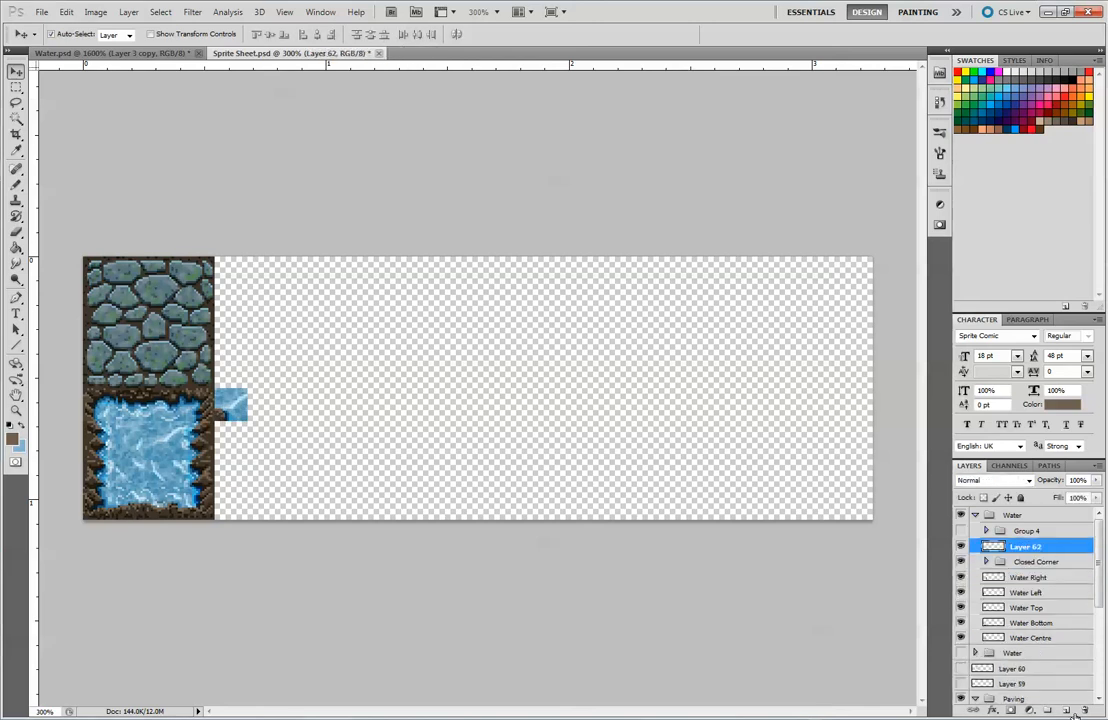
pyautogui.click(1056, 712)
pyautogui.doubleClick(1029, 547)
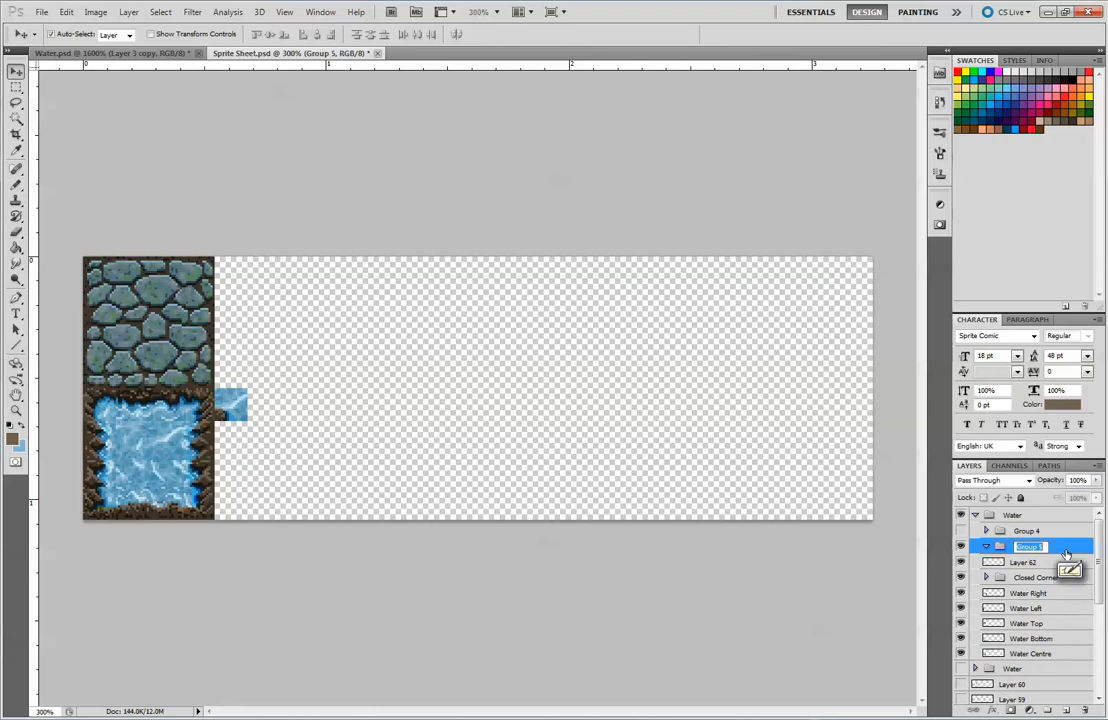
pyautogui.write('Open Corner')
pyautogui.press('Return')
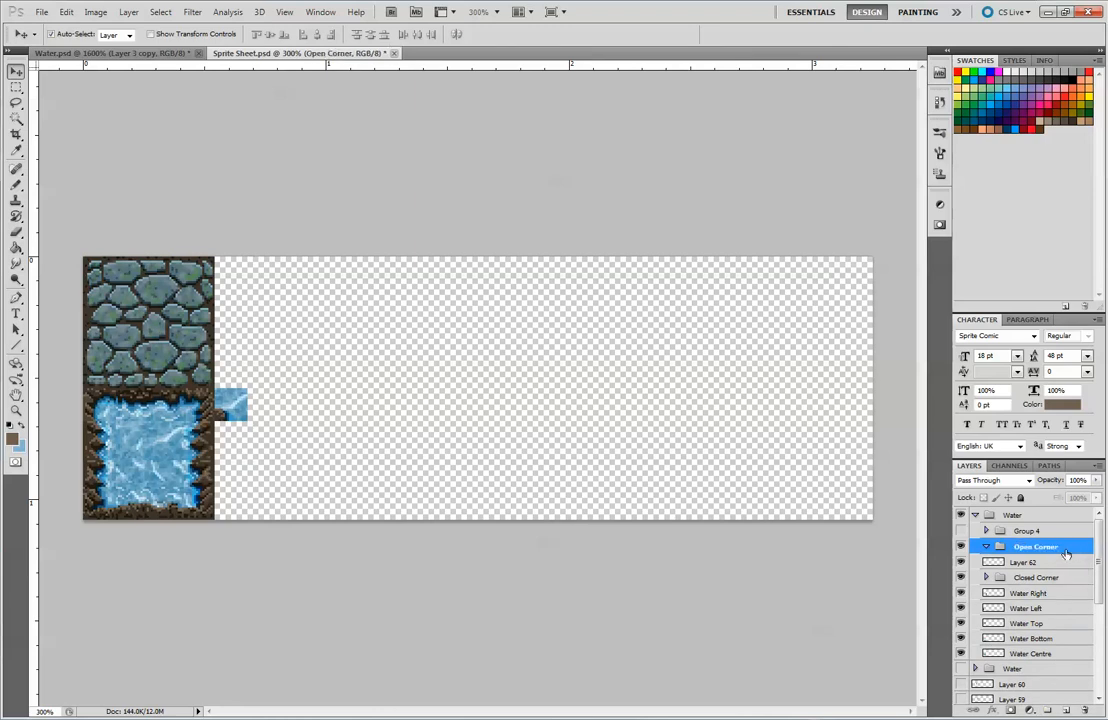
# Rename Layer 62 as Water Top Right Corner, put it in the Open Corner group and collapse the group.
pyautogui.doubleClick(1026, 562)
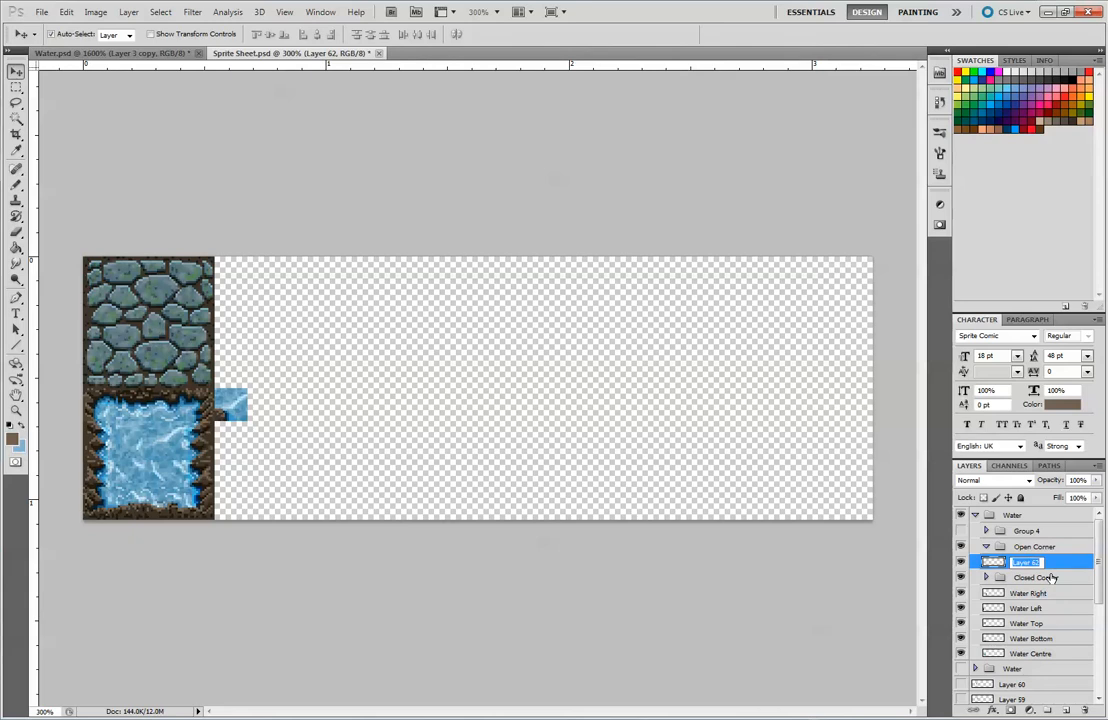
pyautogui.write('Top Right Corner')
pyautogui.press('Home')
pyautogui.write('Water')
pyautogui.press('Return')
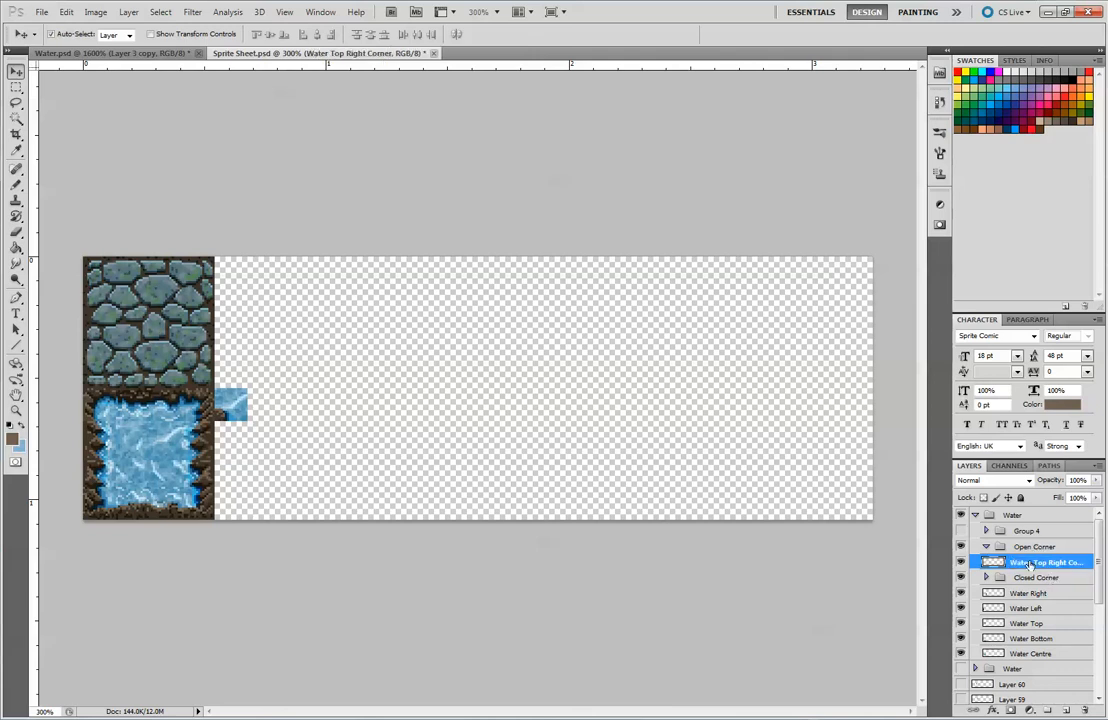
pyautogui.click(986, 546)
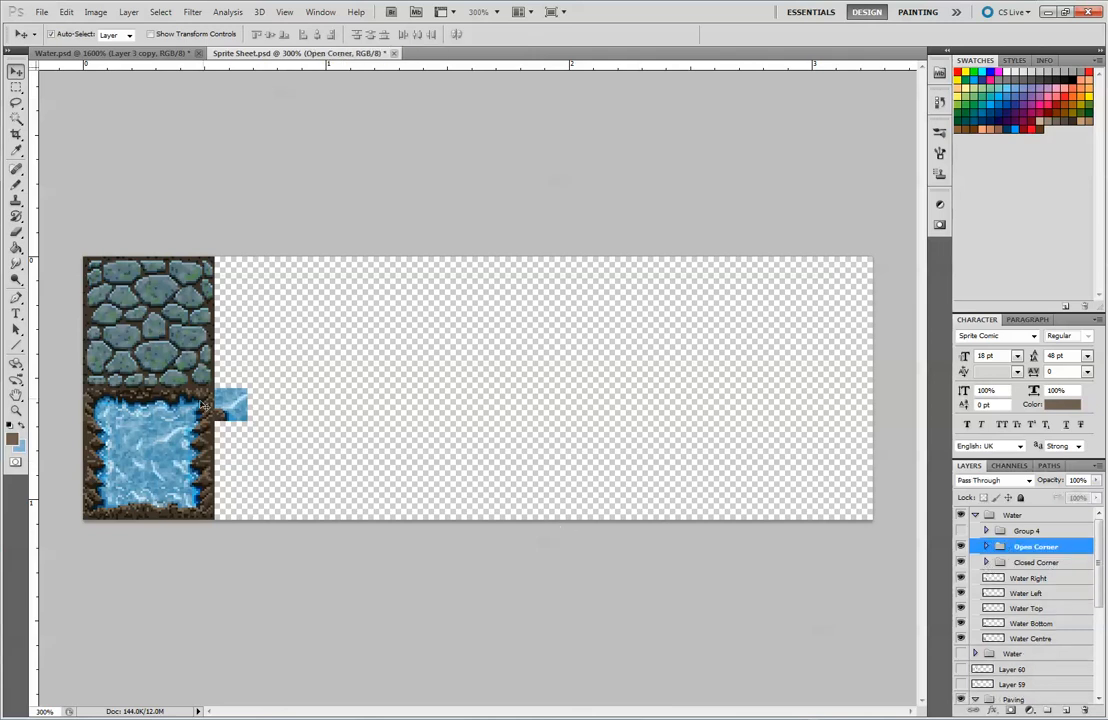